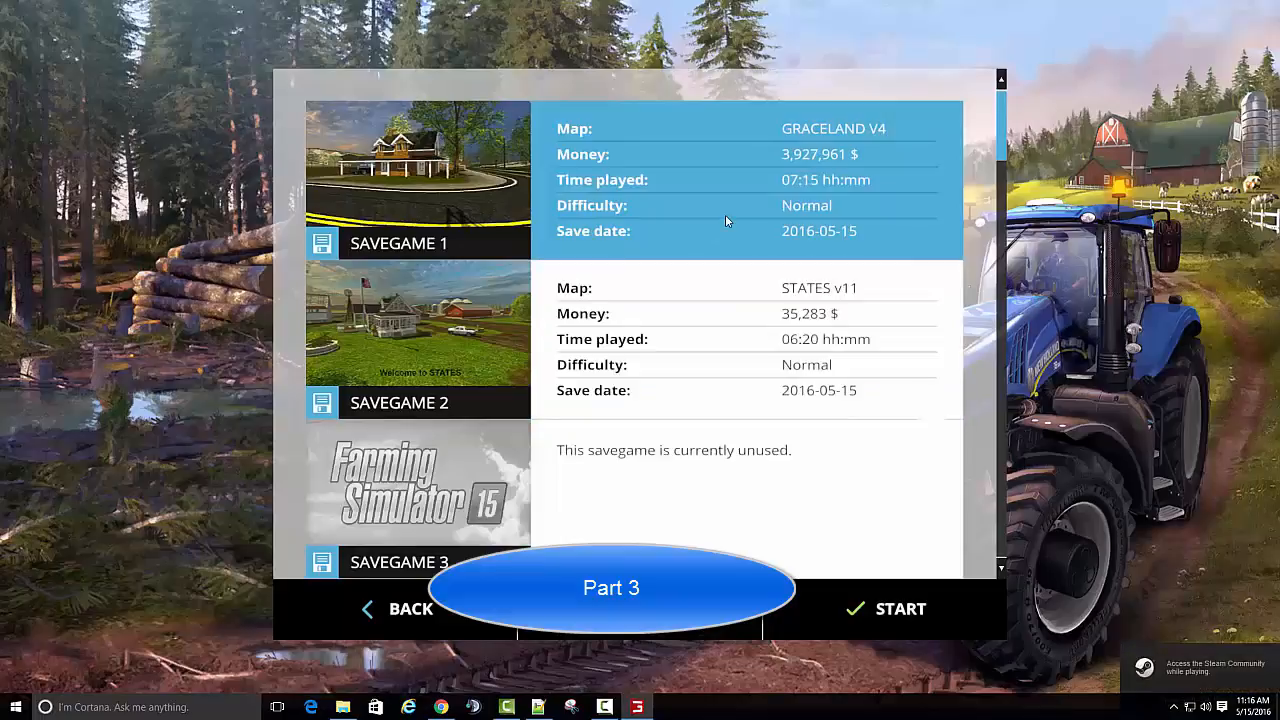
- Load the GRACELAND V4 savegame and start the game
{"action": "double_click", "coordinate": [726, 220]}
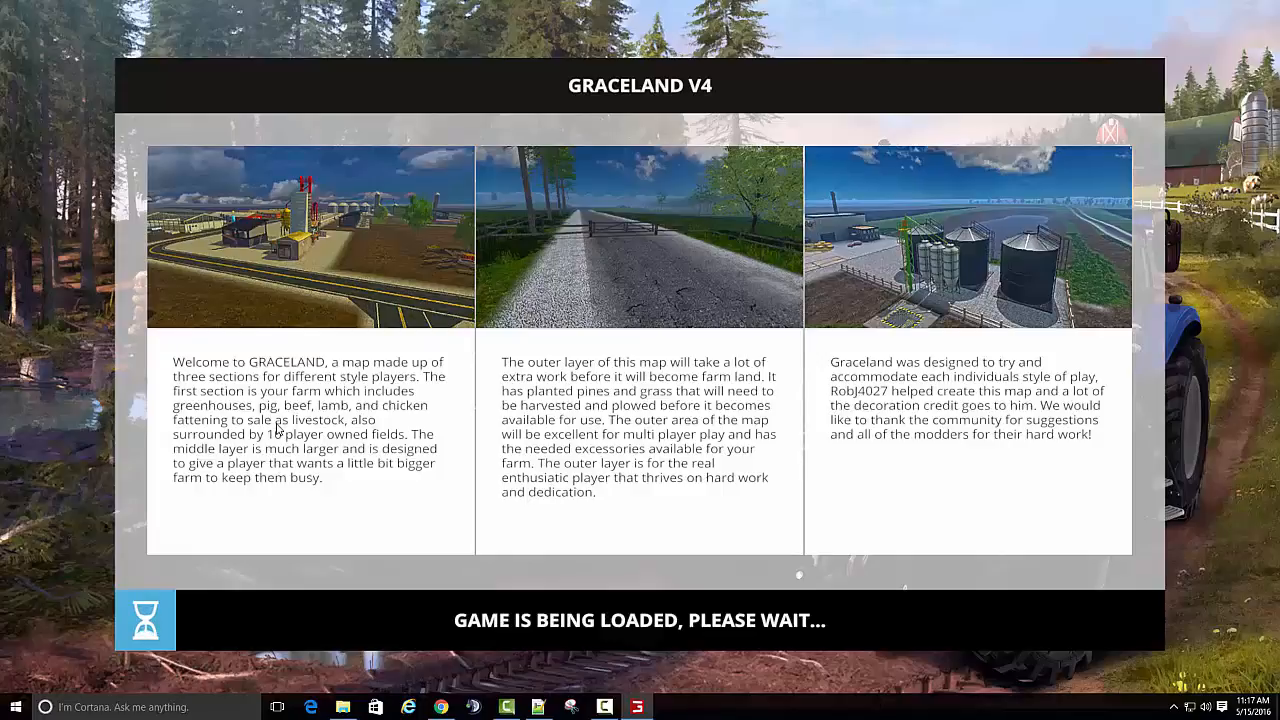
{"action": "left_click", "coordinate": [679, 639]}
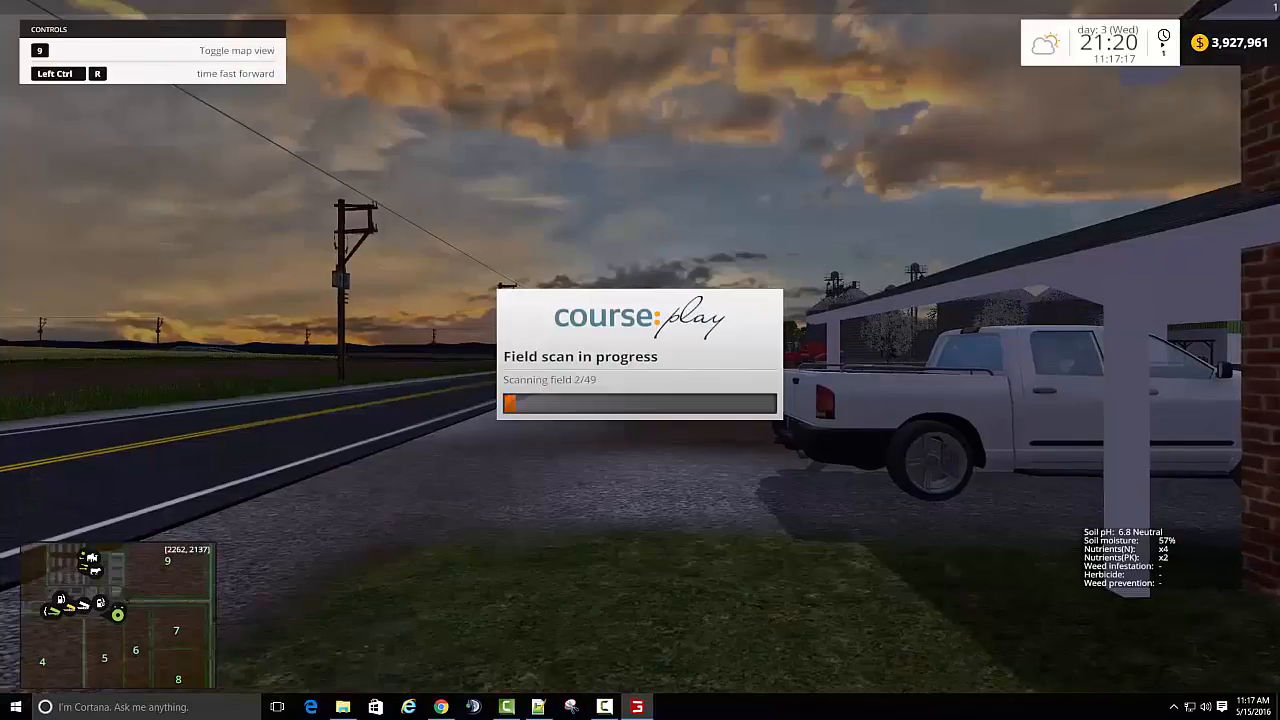
- Walk along the main road past the shop to the potato washer and stop at its white output box
{"action": "key", "text": "w"}
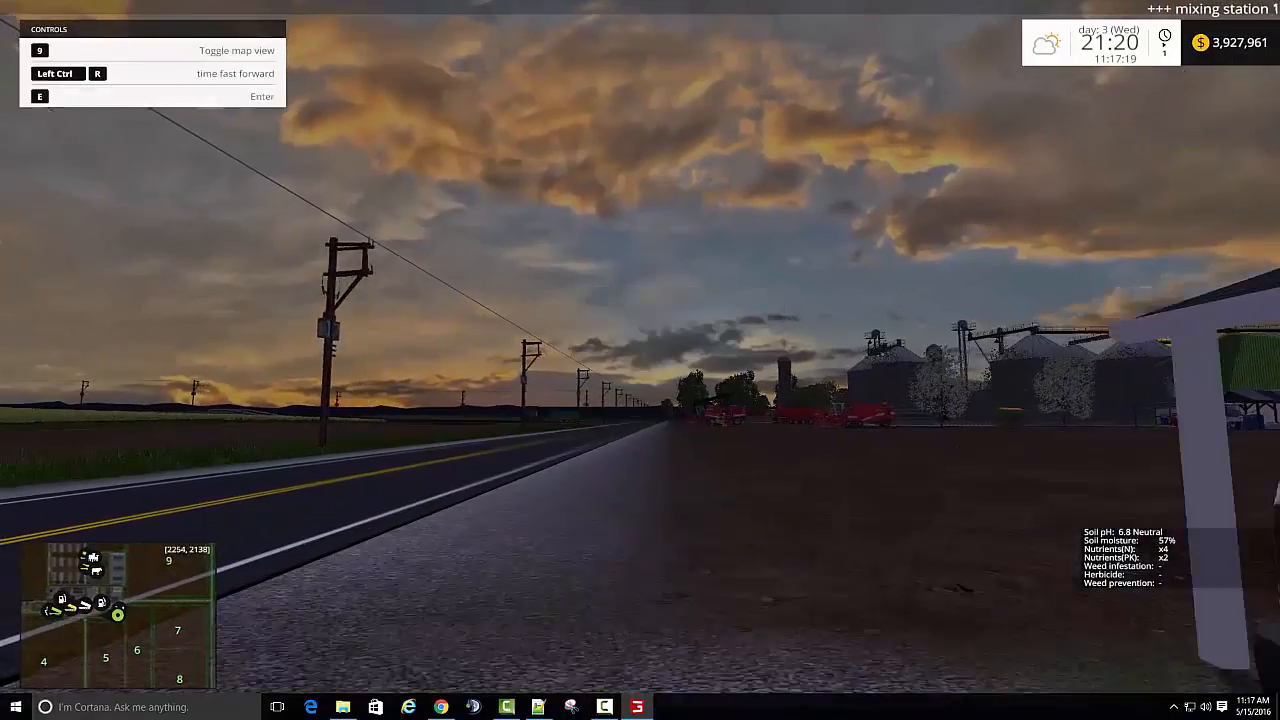
{"action": "key", "text": "w"}
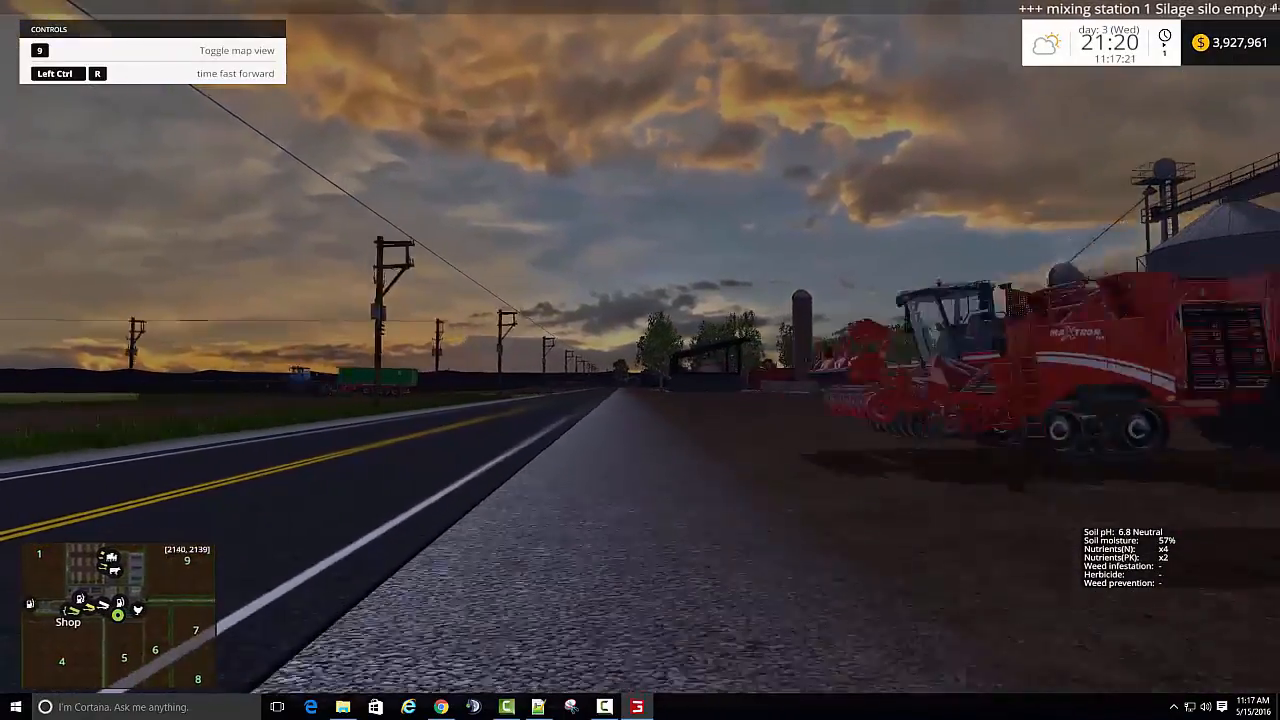
{"action": "key", "text": "w"}
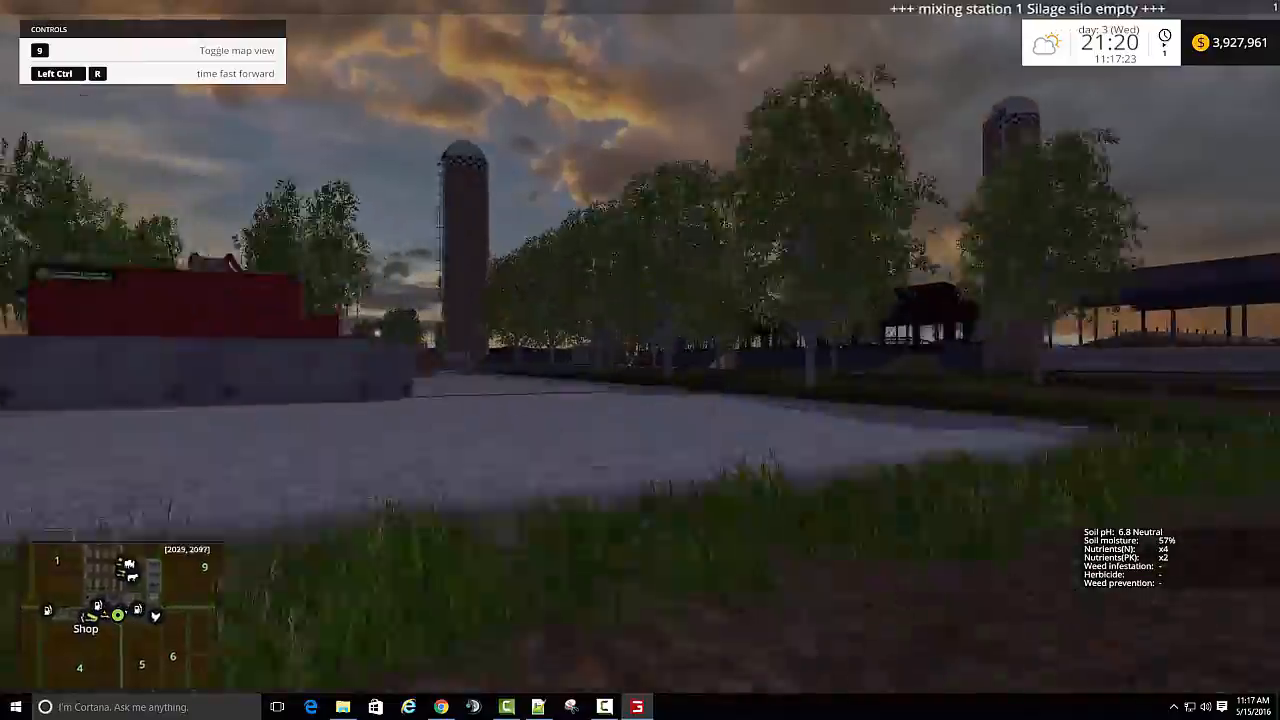
{"action": "key", "text": "w"}
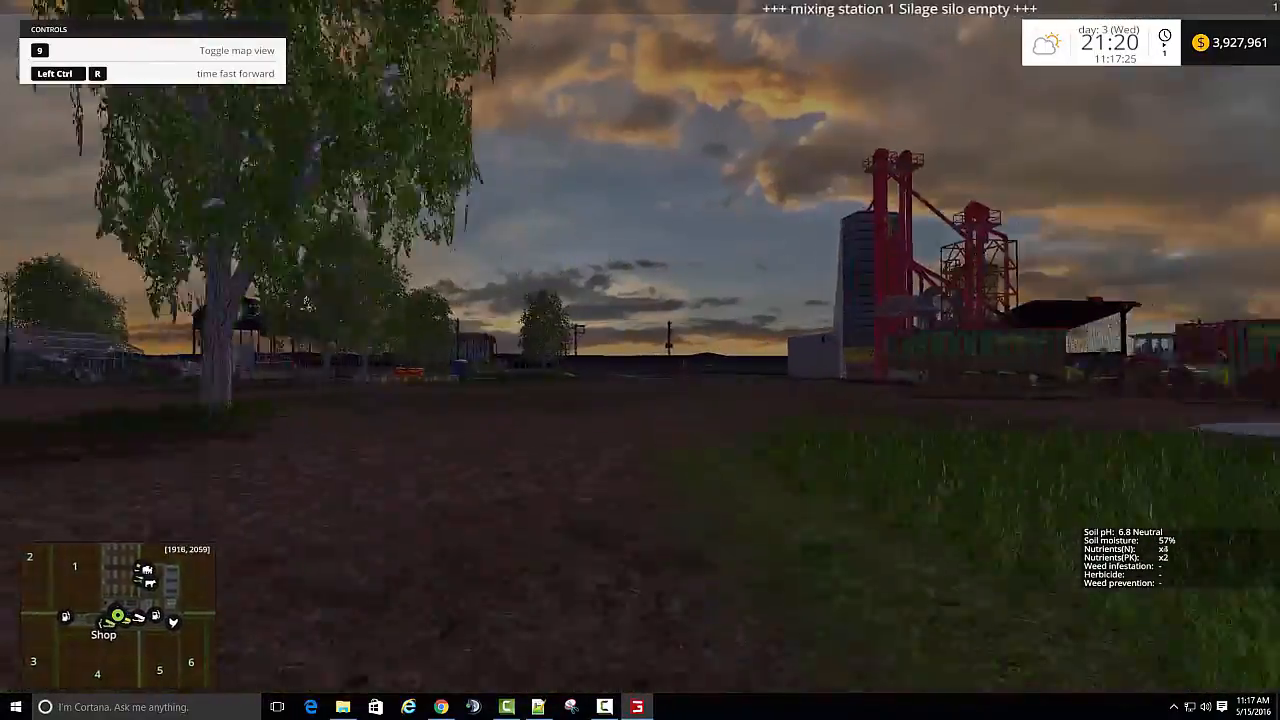
{"action": "key", "text": "w"}
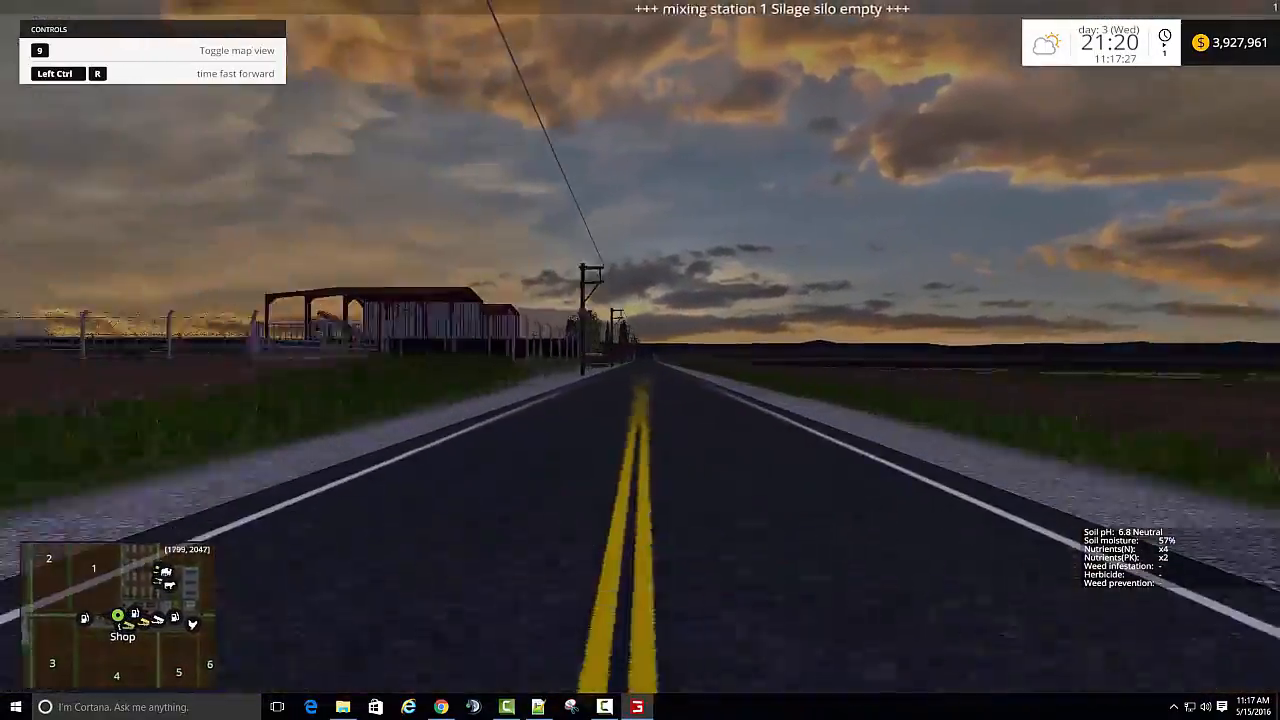
{"action": "key", "text": "w"}
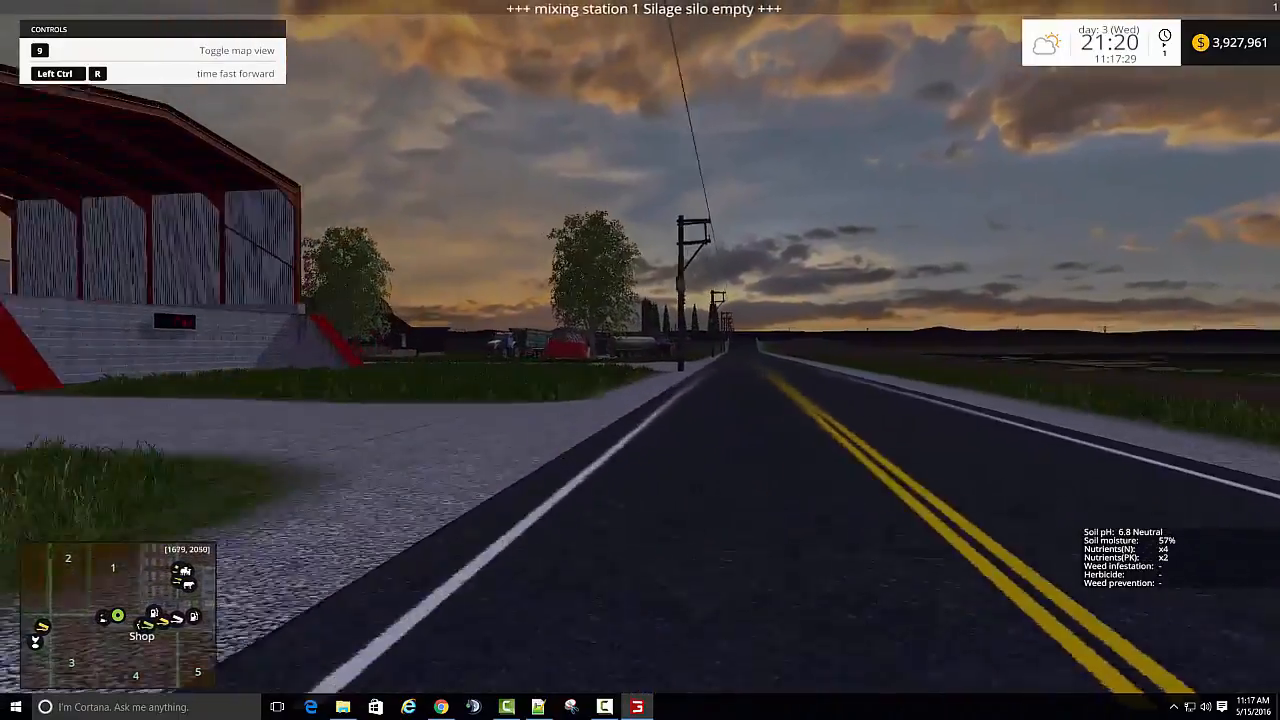
{"action": "key", "text": "w"}
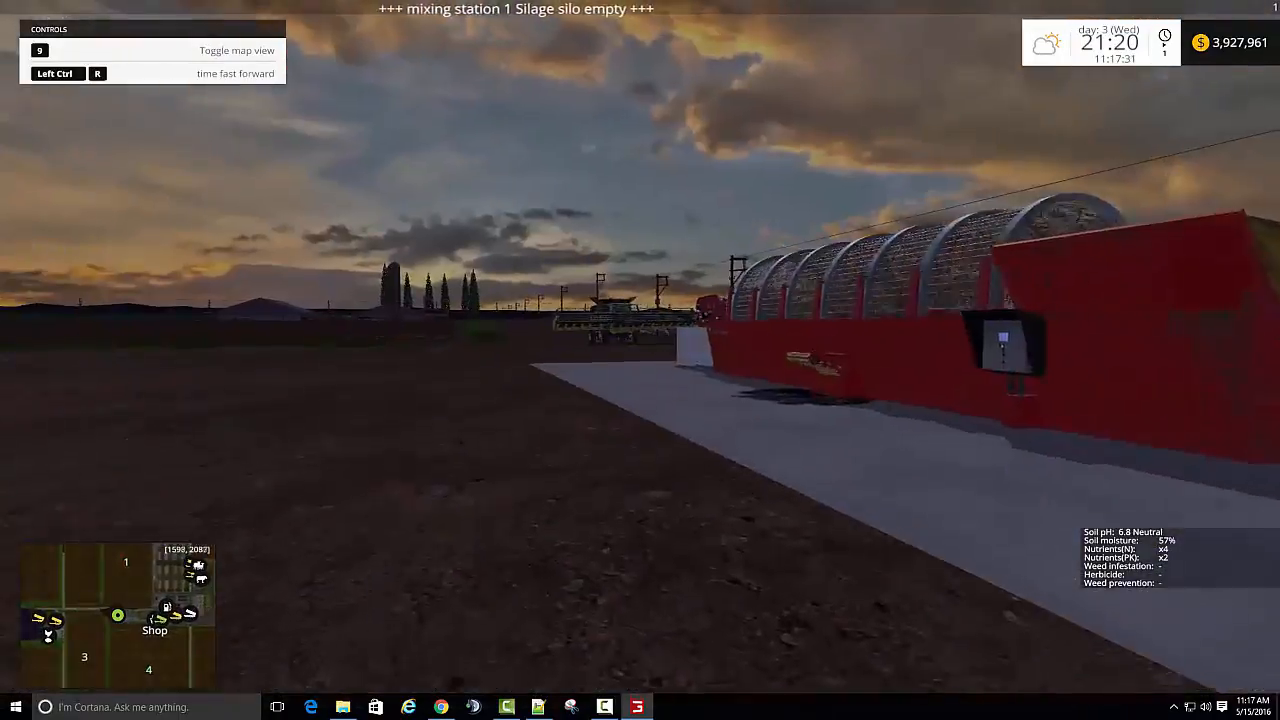
{"action": "key", "text": "w"}
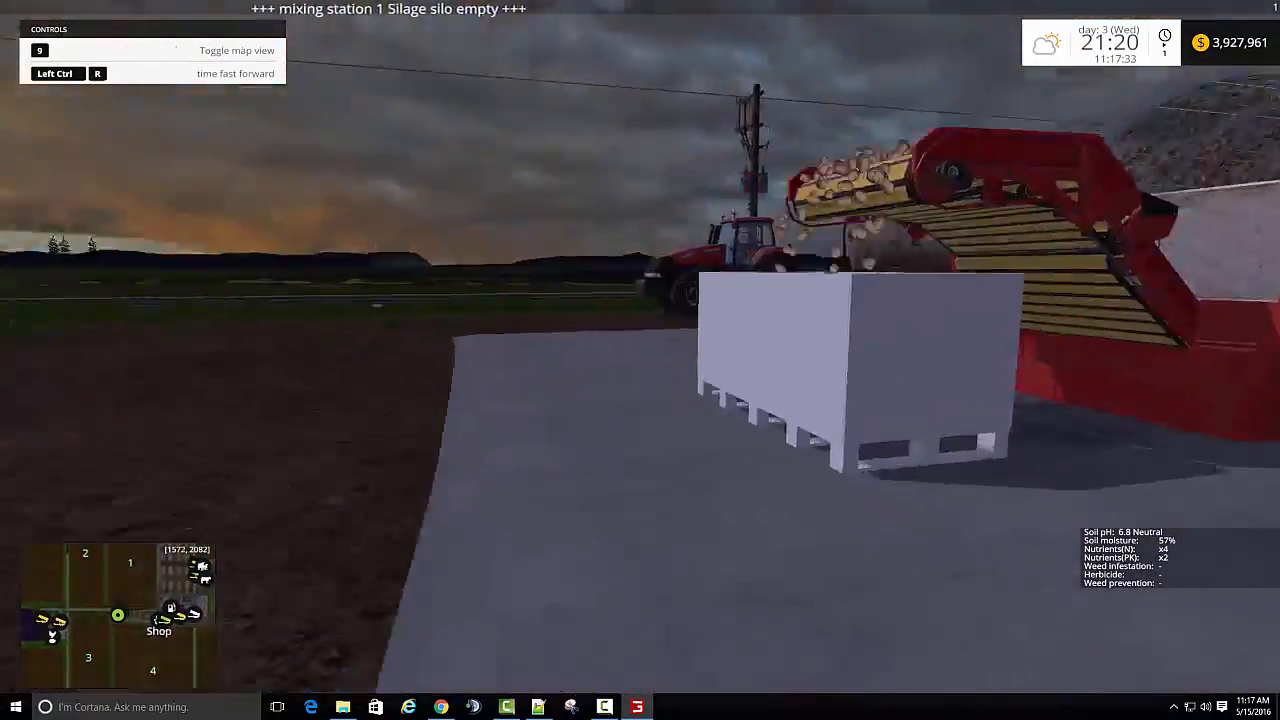
{"action": "key", "text": "w"}
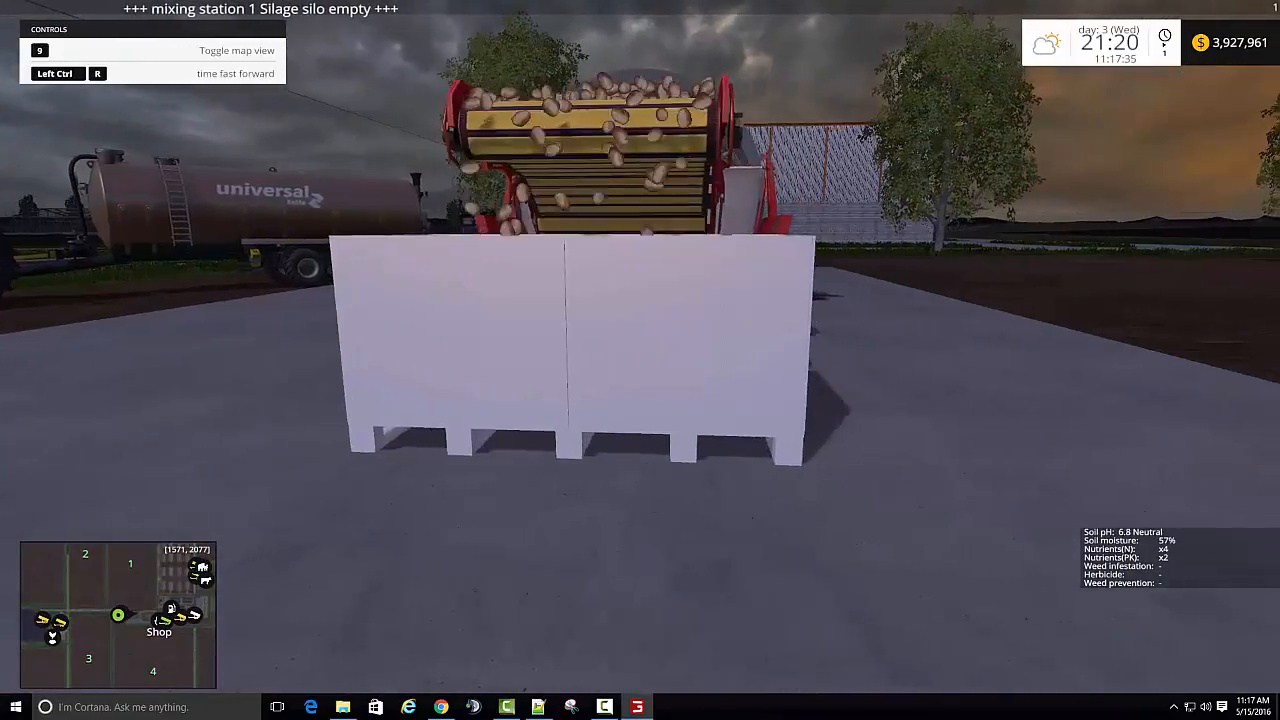
- Examine the potato washer's output conveyor and the inside of the white box beneath it
{"action": "key", "text": "space"}
{"action": "key", "text": "d"}
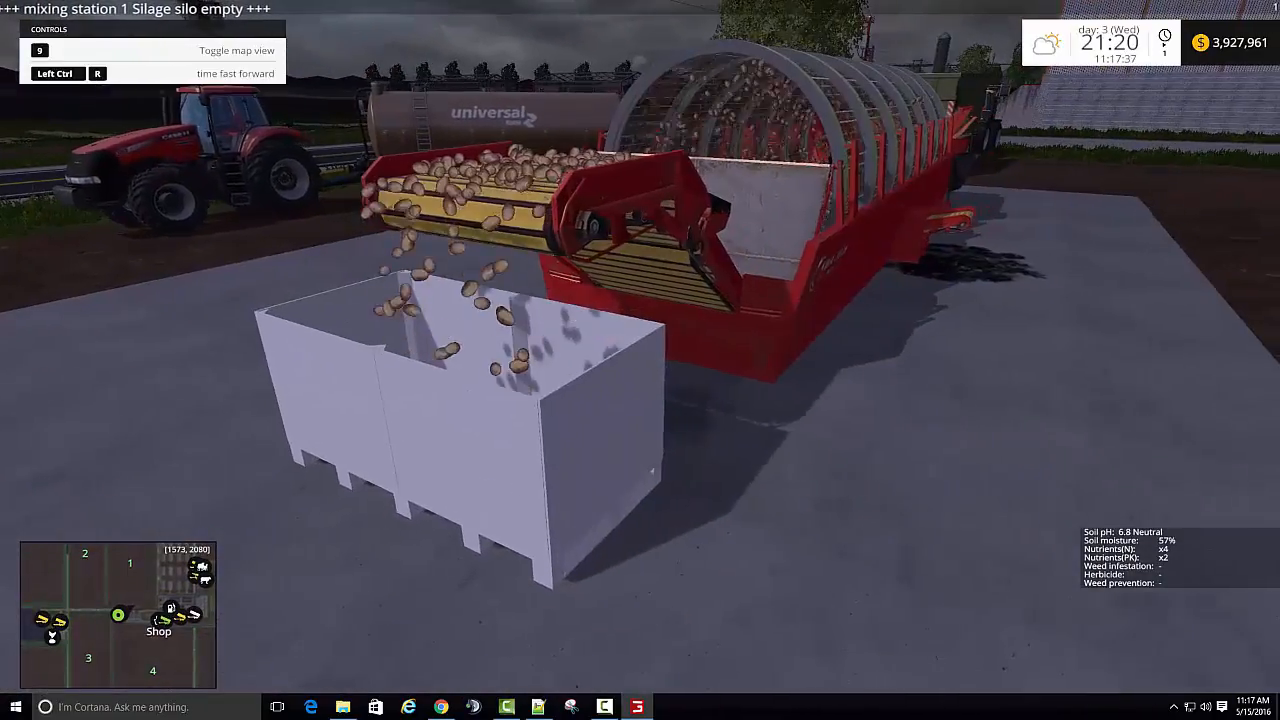
{"action": "key", "text": "w"}
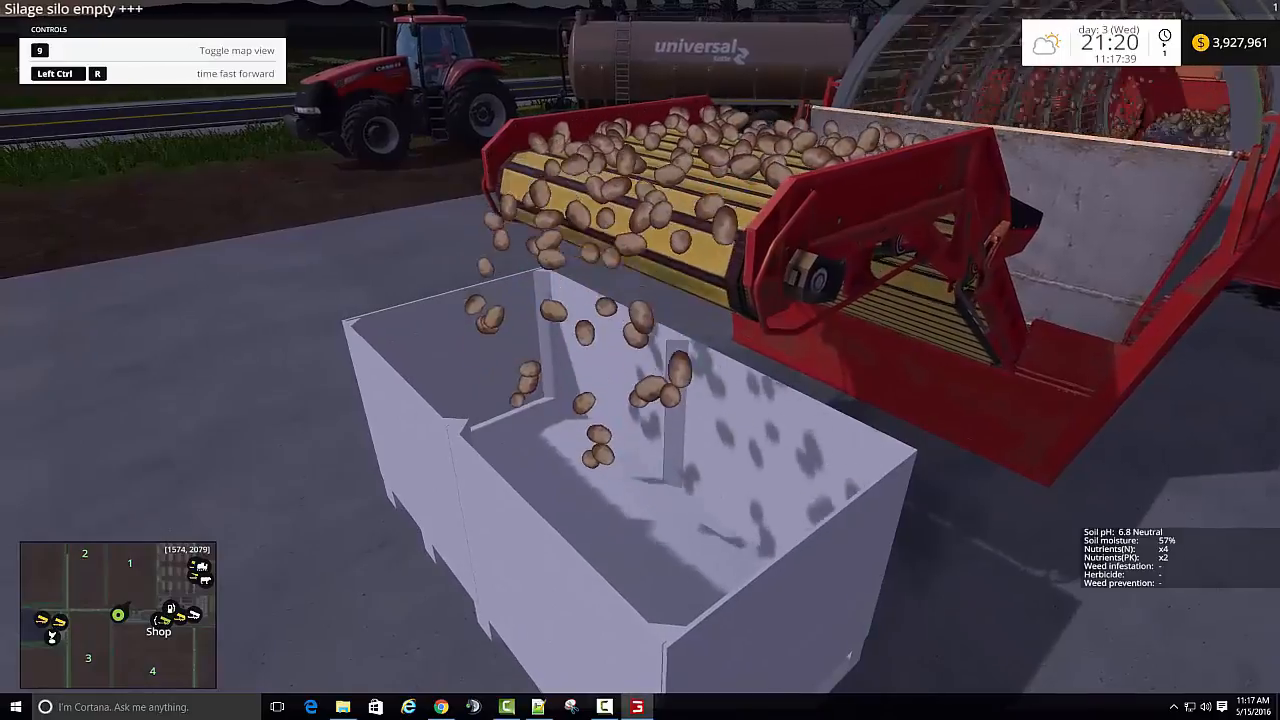
{"action": "key", "text": "s"}
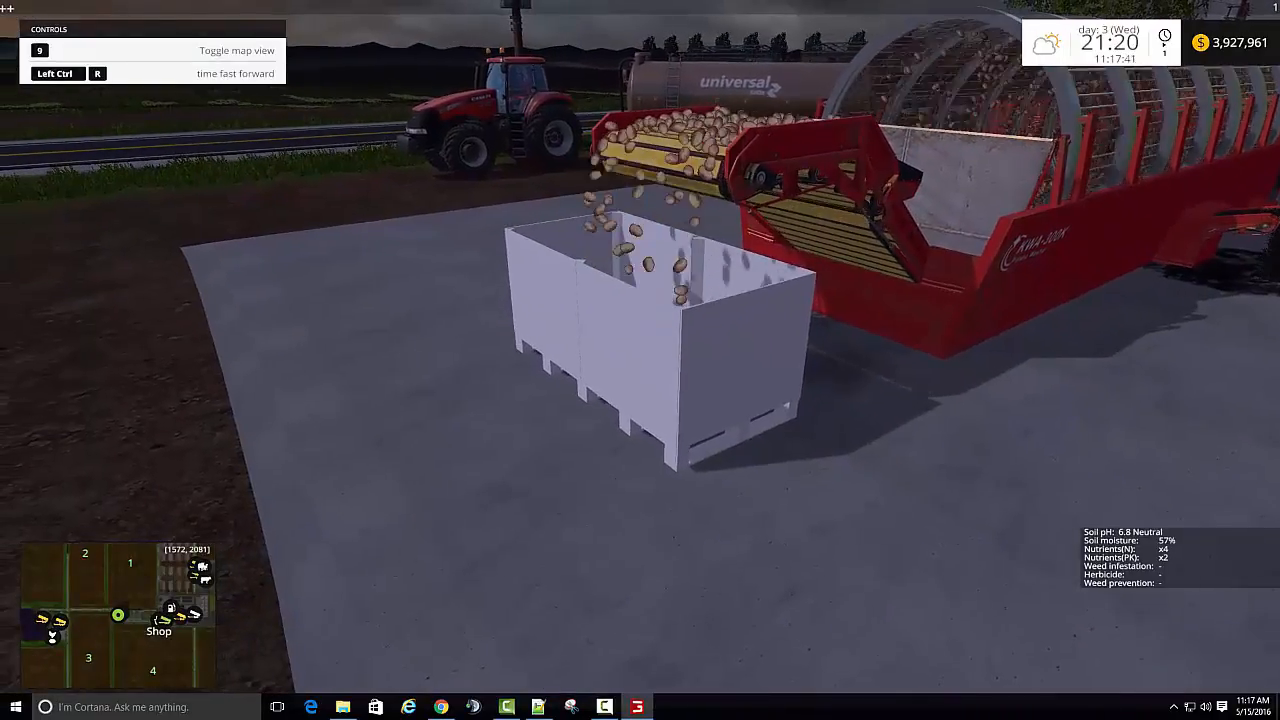
- Circle the potato washer to inspect its rotating drum, compost outlet and intake hopper, ending back at the output box
{"action": "key", "text": "d"}
{"action": "key", "text": "d"}
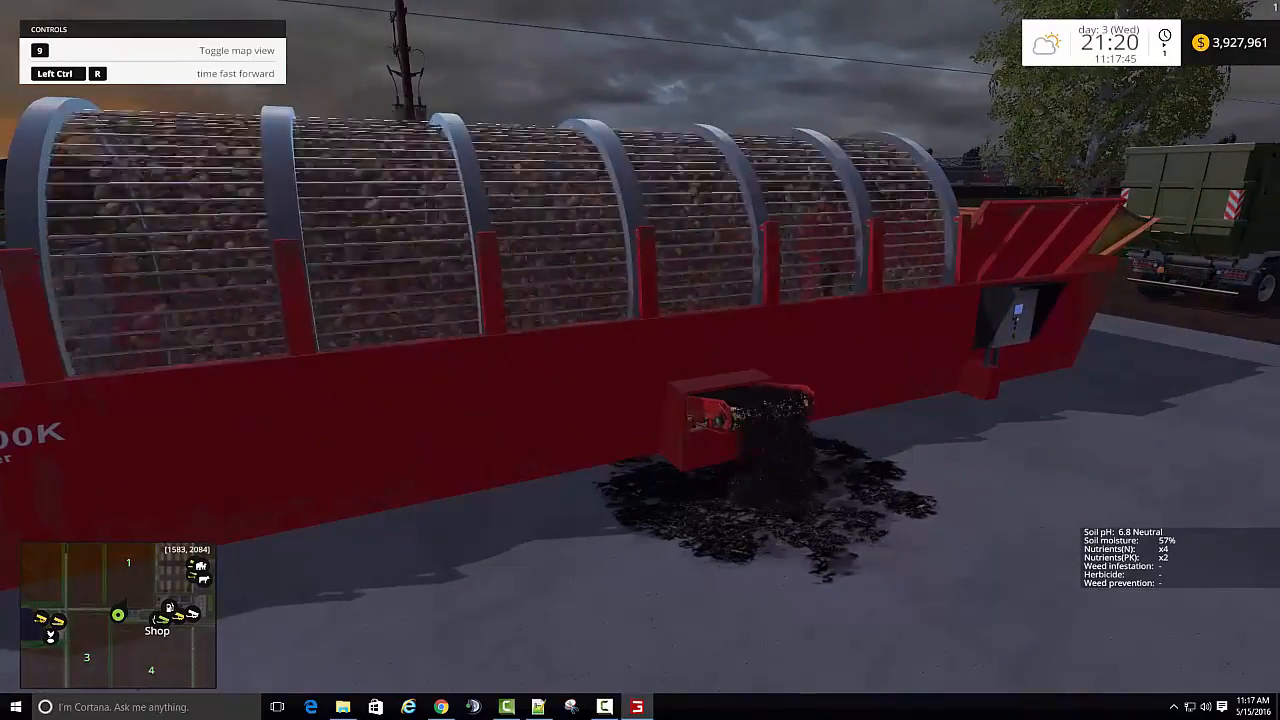
{"action": "key", "text": "w"}
{"action": "key", "text": "d"}
{"action": "key", "text": "d"}
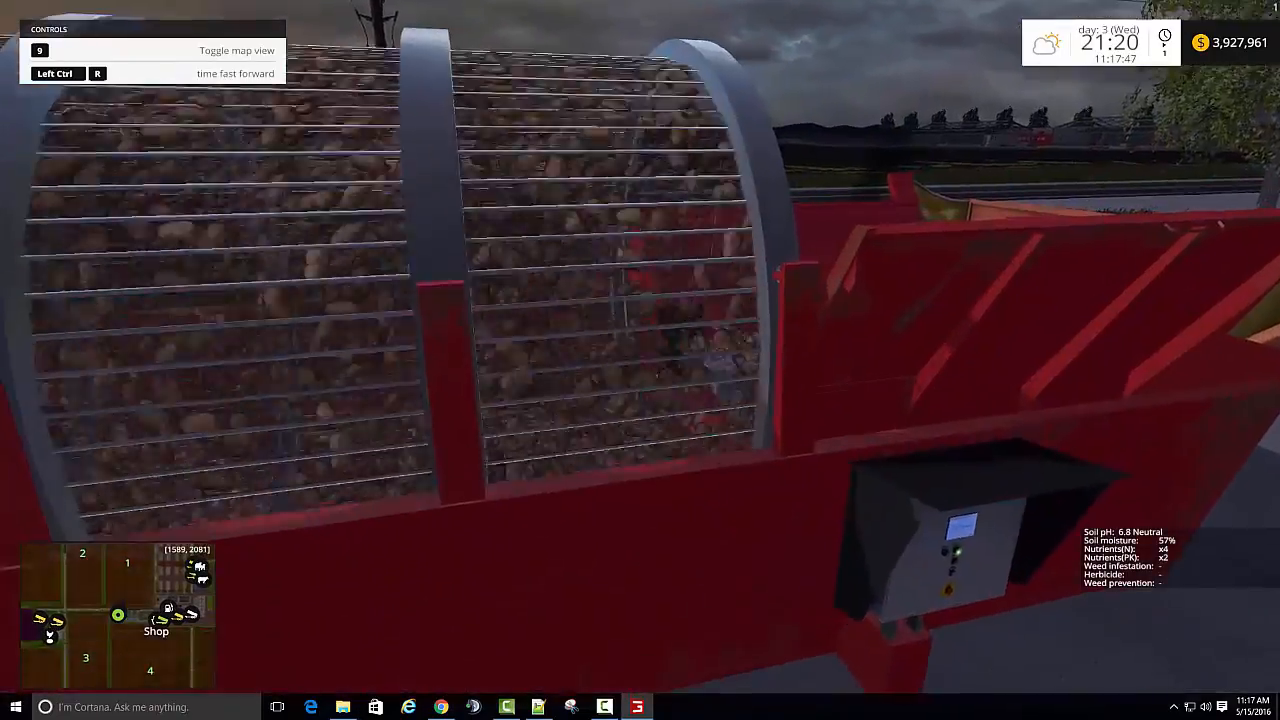
{"action": "key", "text": "space"}
{"action": "key", "text": "d"}
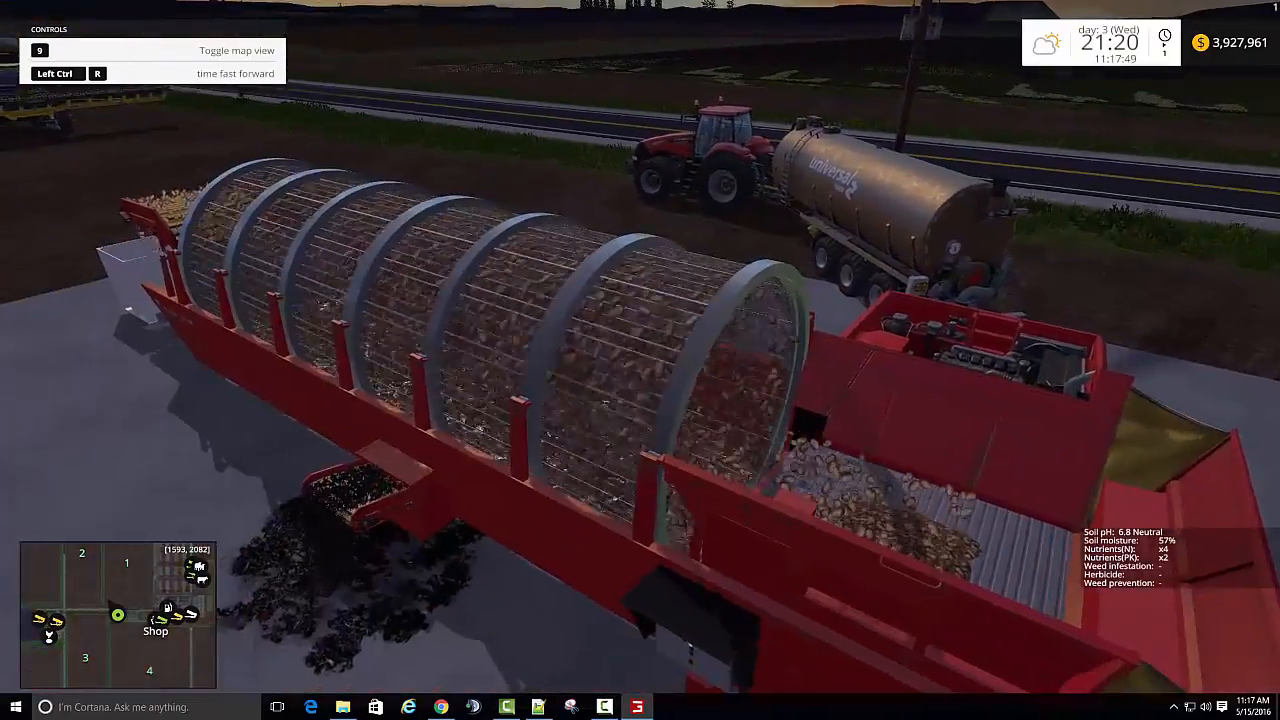
{"action": "key", "text": "a"}
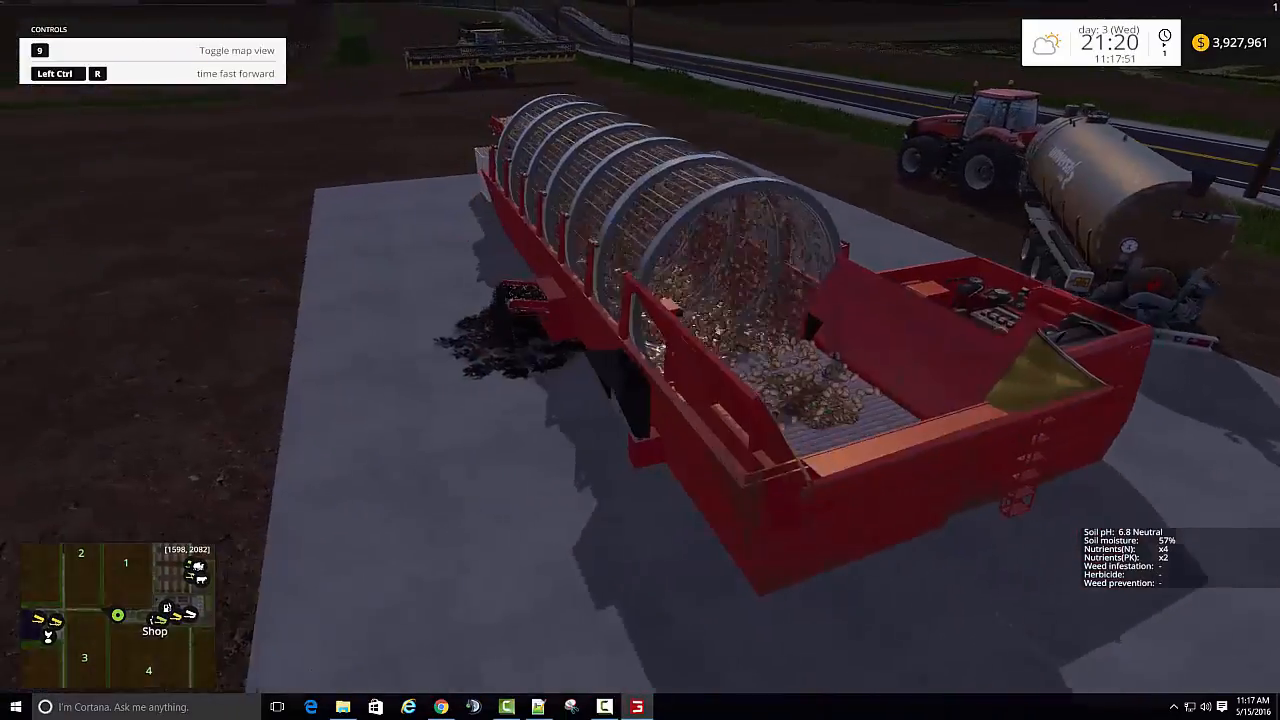
{"action": "key", "text": "w"}
{"action": "key", "text": "a"}
{"action": "key", "text": "a"}
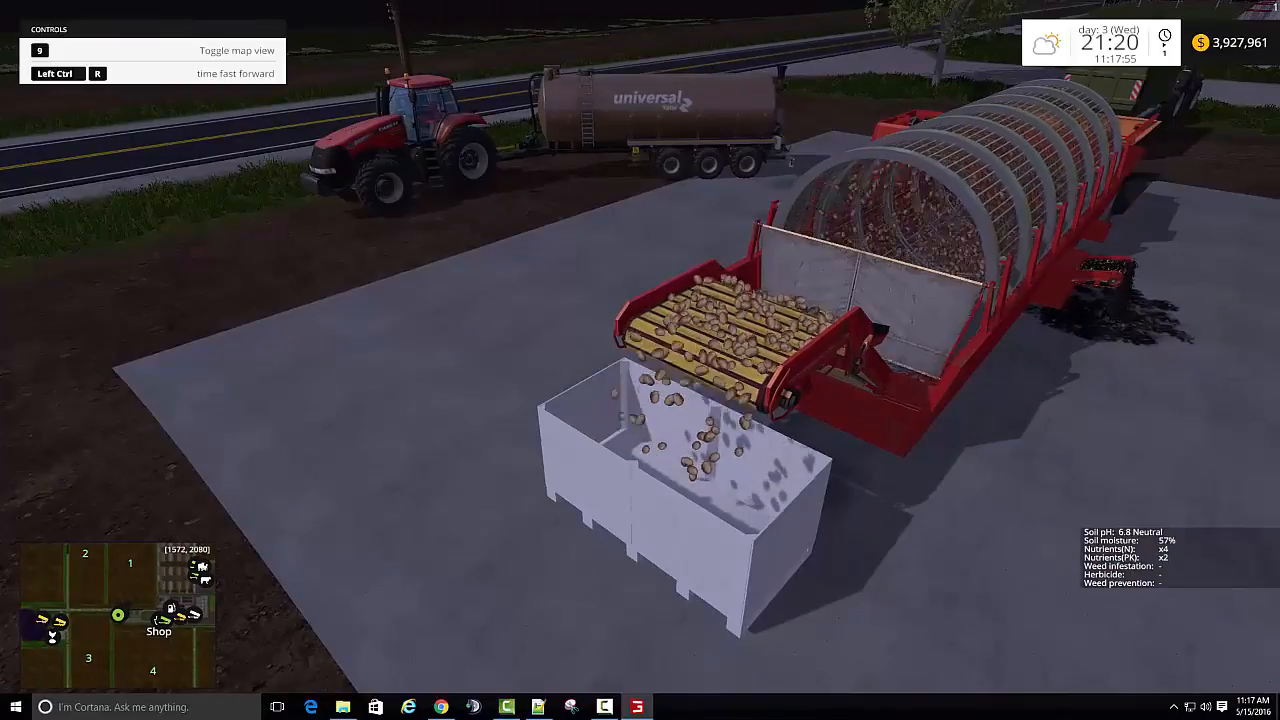
- Check the storage and prices list for the washed potato and compost fill type names, and return to the game
{"action": "key", "text": "Escape"}
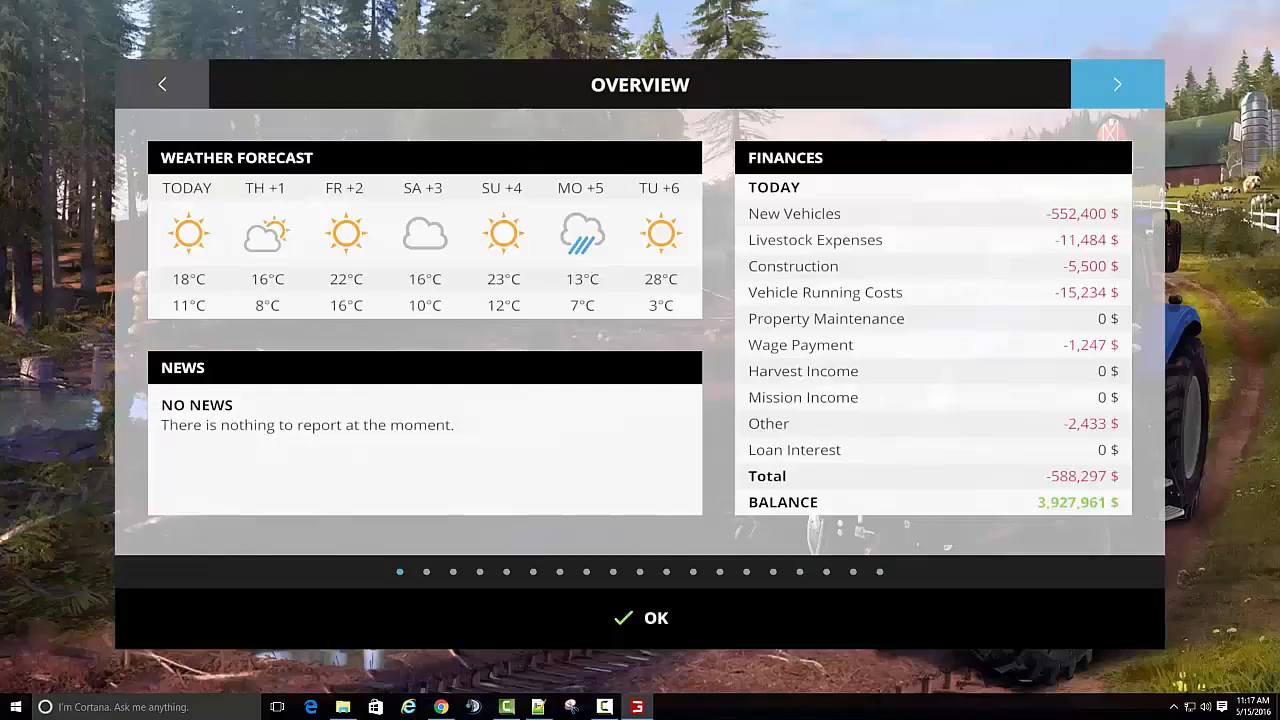
{"action": "left_click", "coordinate": [1116, 83]}
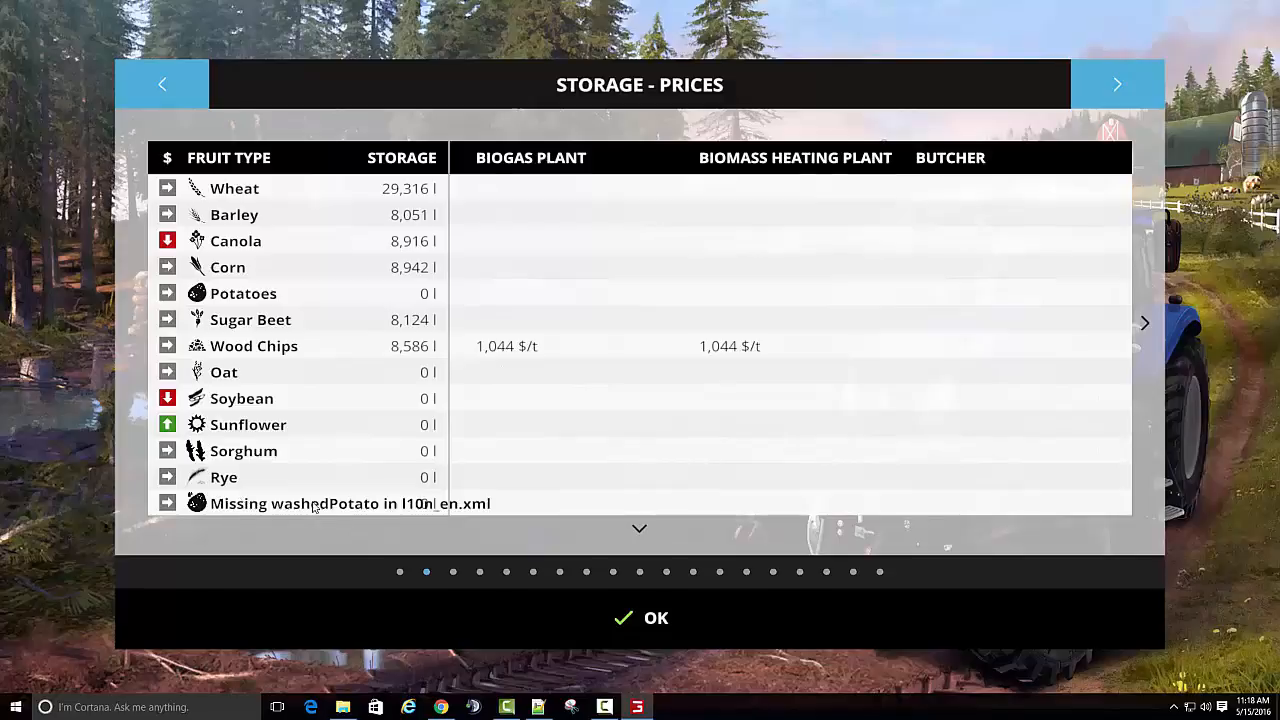
{"action": "scroll", "coordinate": [634, 527], "scroll_direction": "down", "scroll_amount": 3}
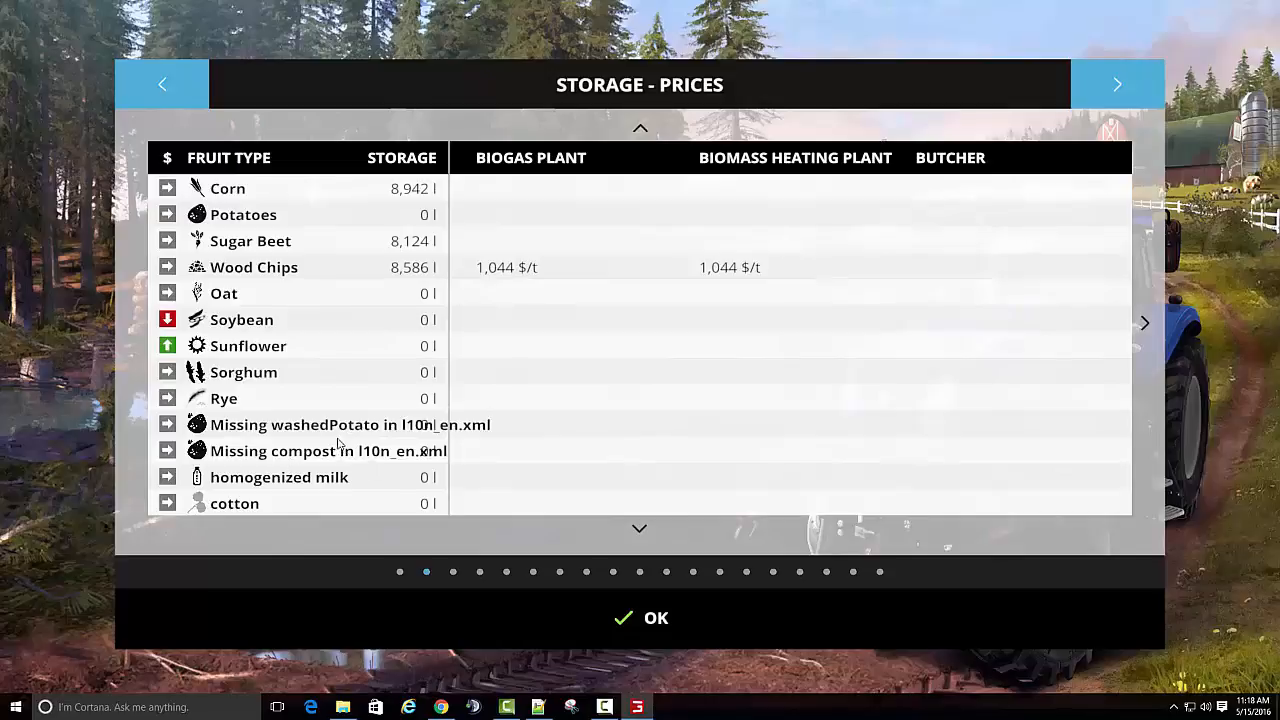
{"action": "left_click", "coordinate": [645, 533]}
{"action": "left_click", "coordinate": [645, 533]}
{"action": "left_click", "coordinate": [645, 533]}
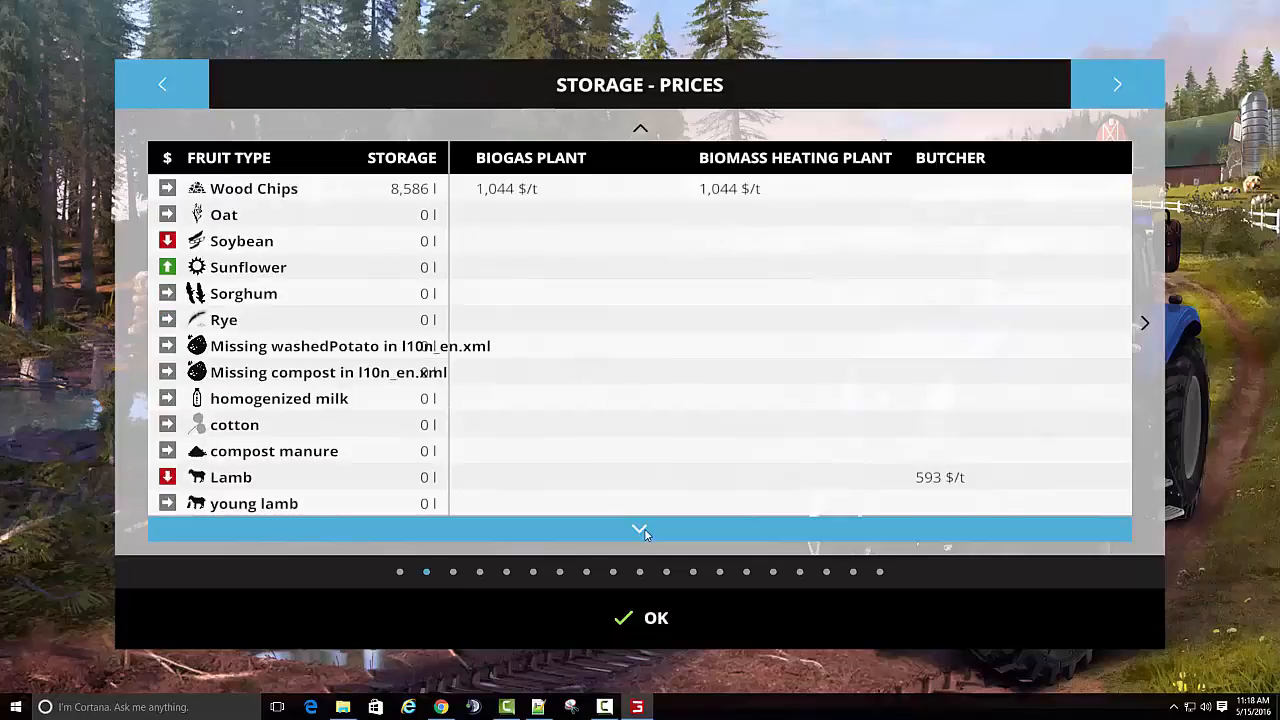
{"action": "left_click", "coordinate": [645, 533]}
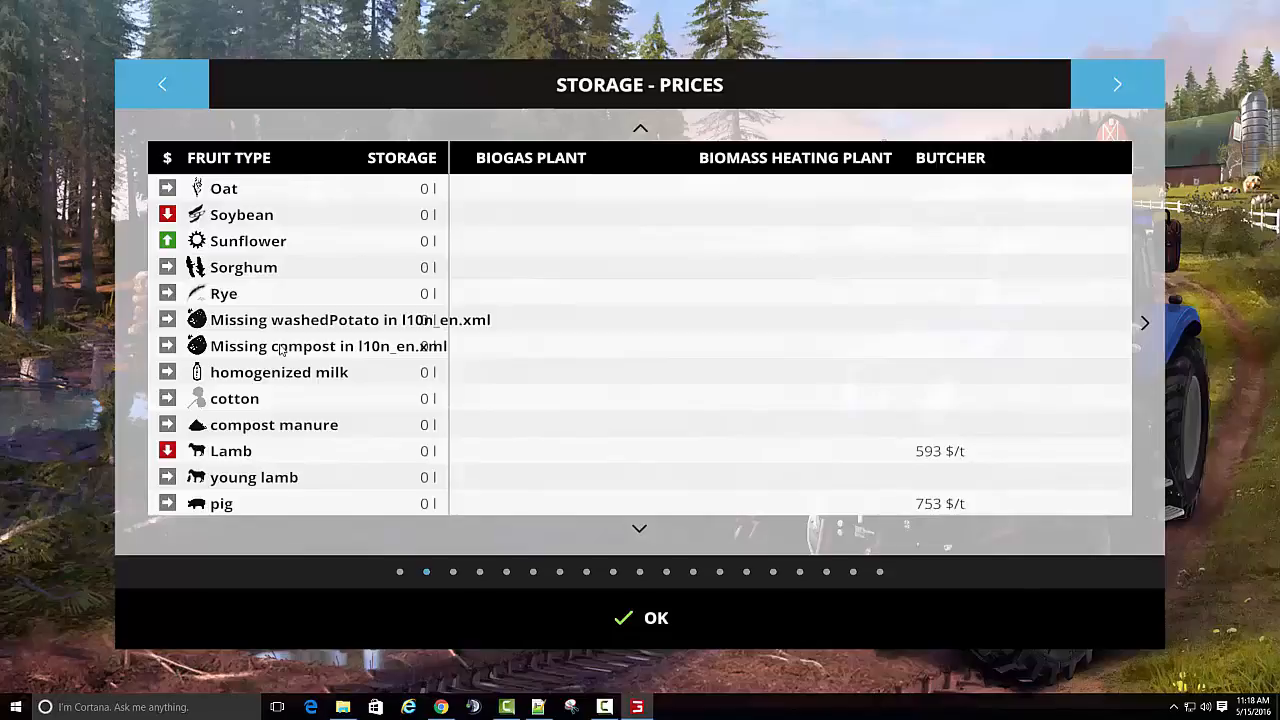
{"action": "left_click", "coordinate": [645, 618]}
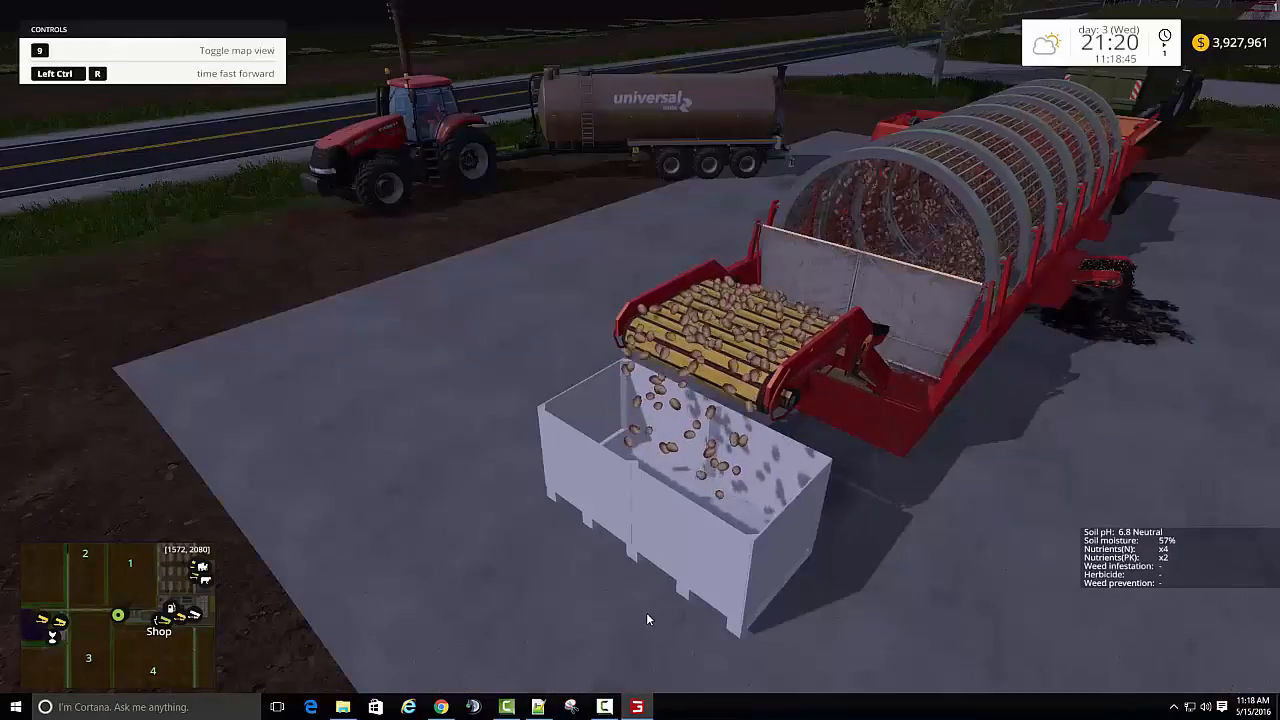
- Switch to Notepad++ and reload the modified log.txt
{"action": "key", "text": "alt+Tab"}
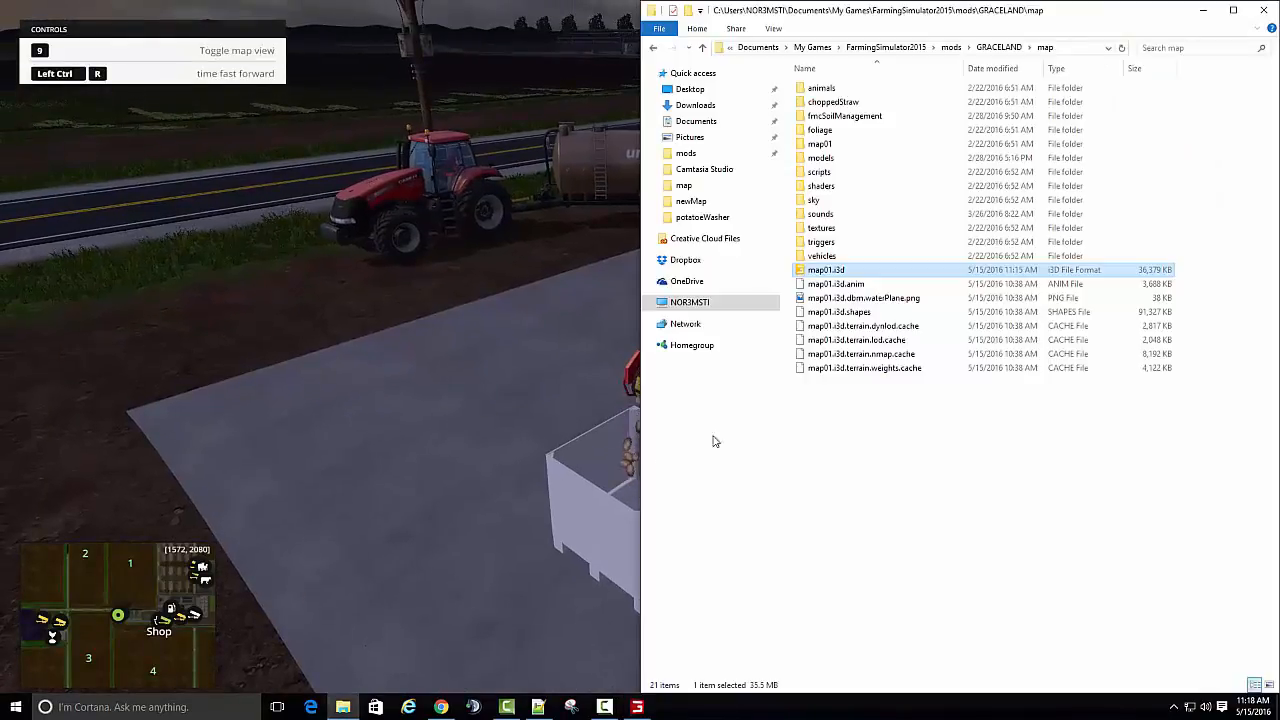
{"action": "left_click", "coordinate": [538, 707]}
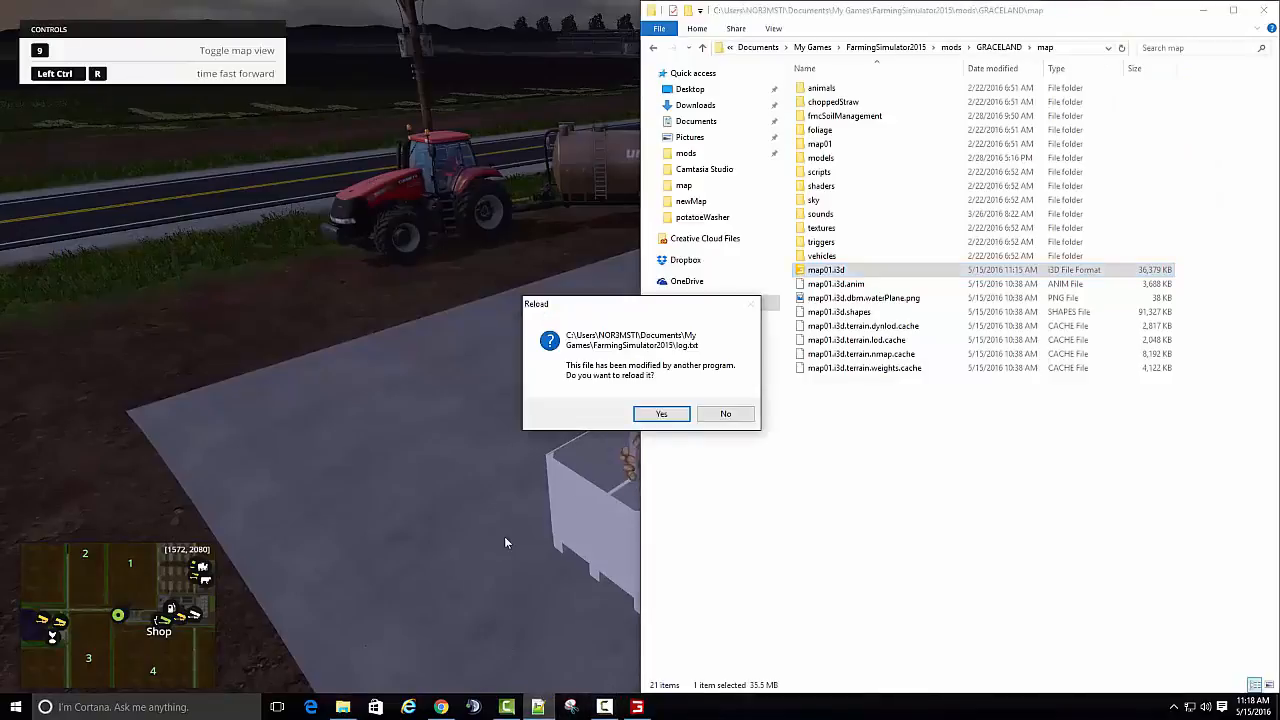
{"action": "left_click", "coordinate": [645, 414]}
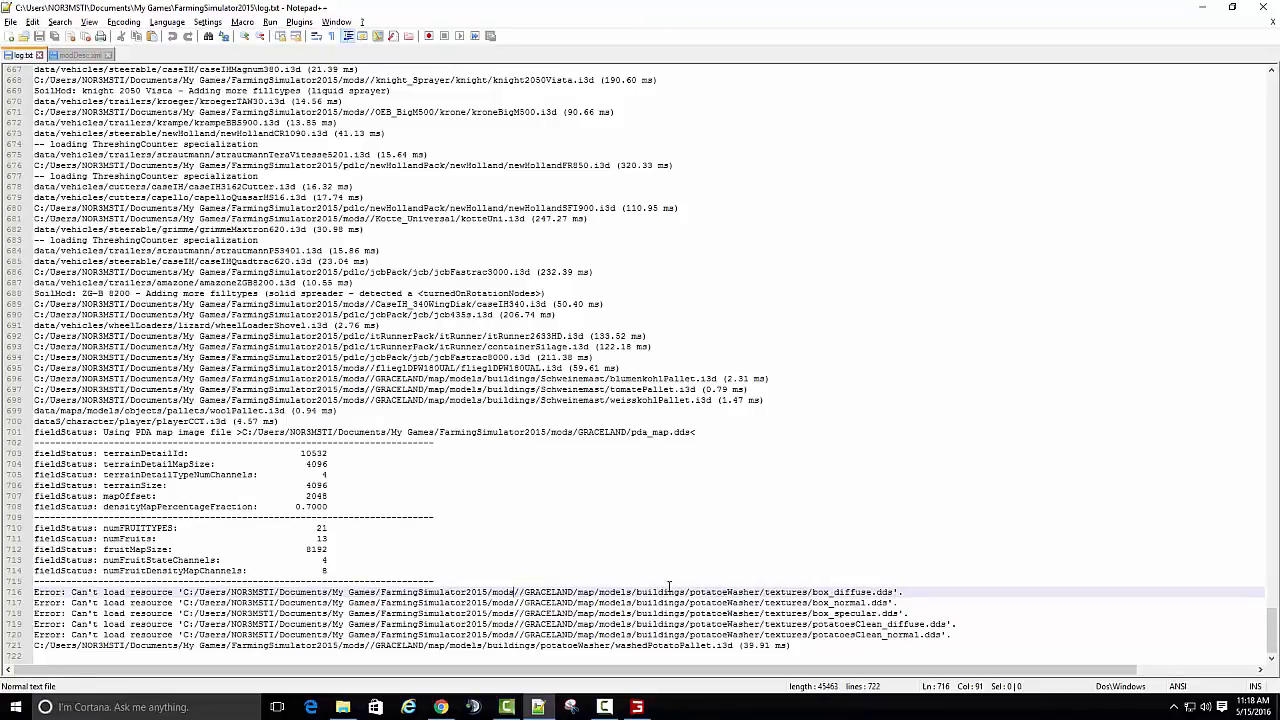
- Switch to File Explorer and open the textures folder at map\models\buildings\potatoeWasher\textures in the GRACELAND mod
{"action": "left_click", "coordinate": [345, 710]}
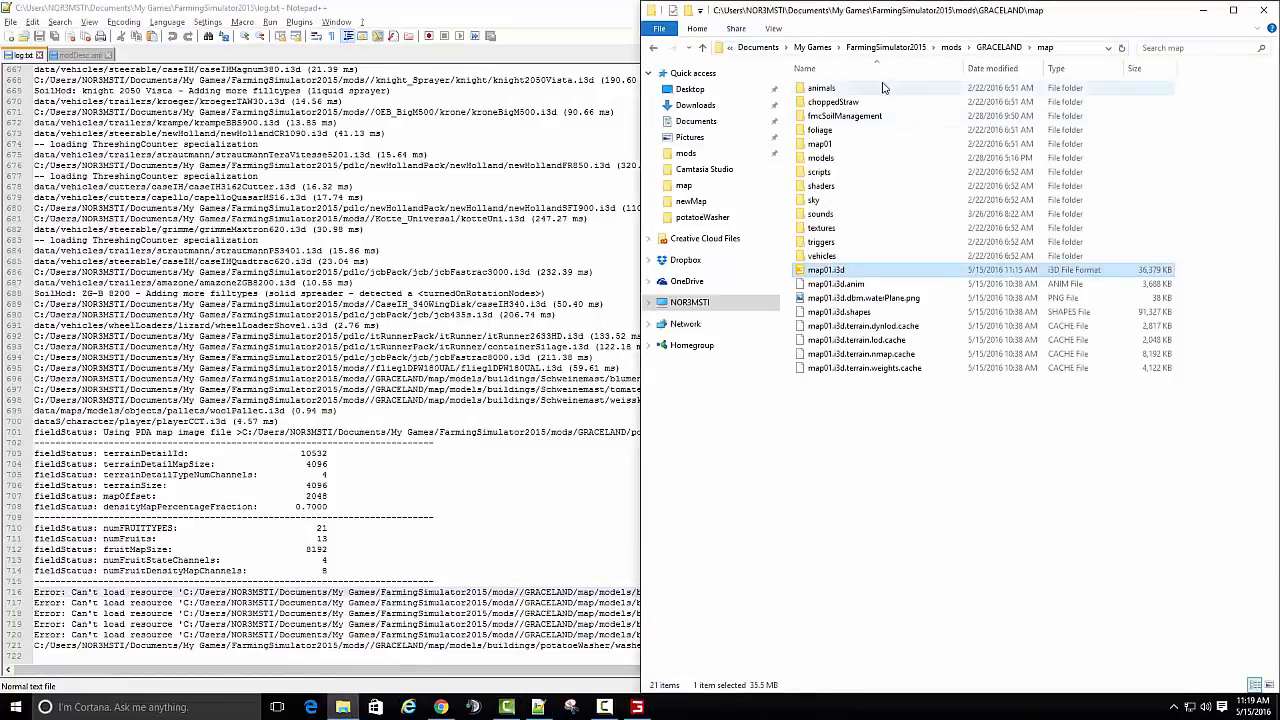
{"action": "double_click", "coordinate": [828, 158]}
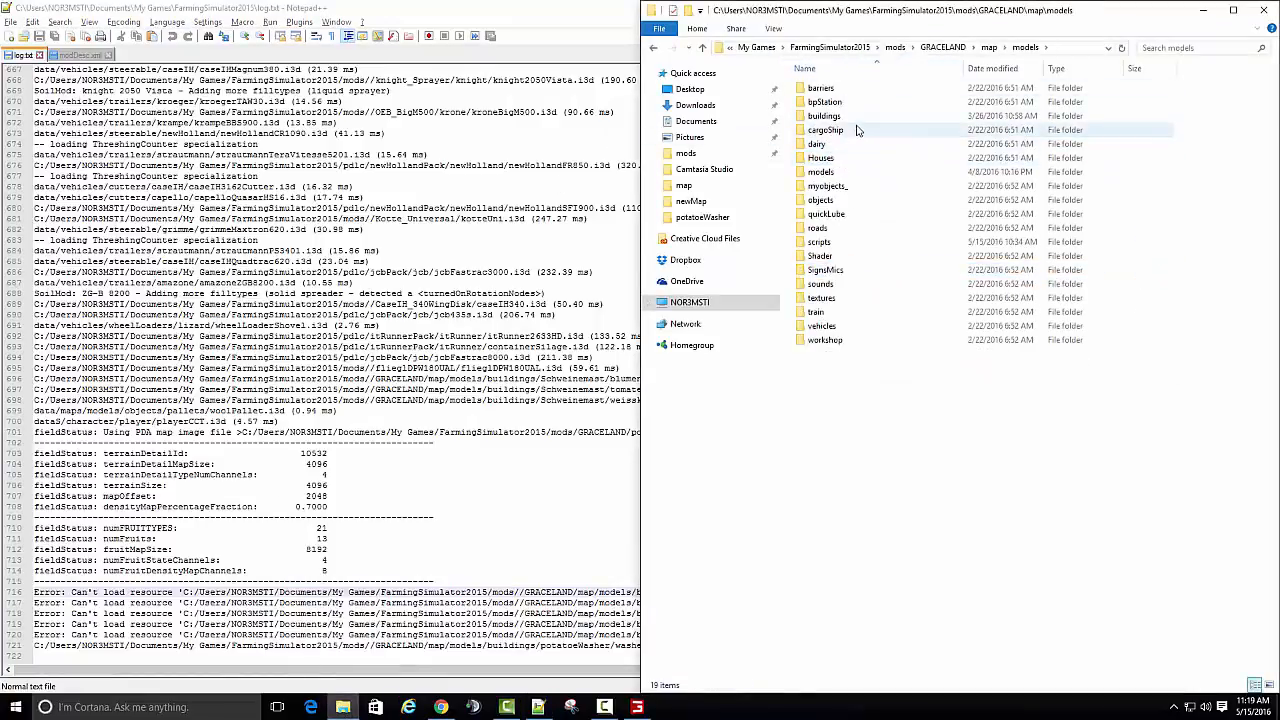
{"action": "double_click", "coordinate": [858, 118]}
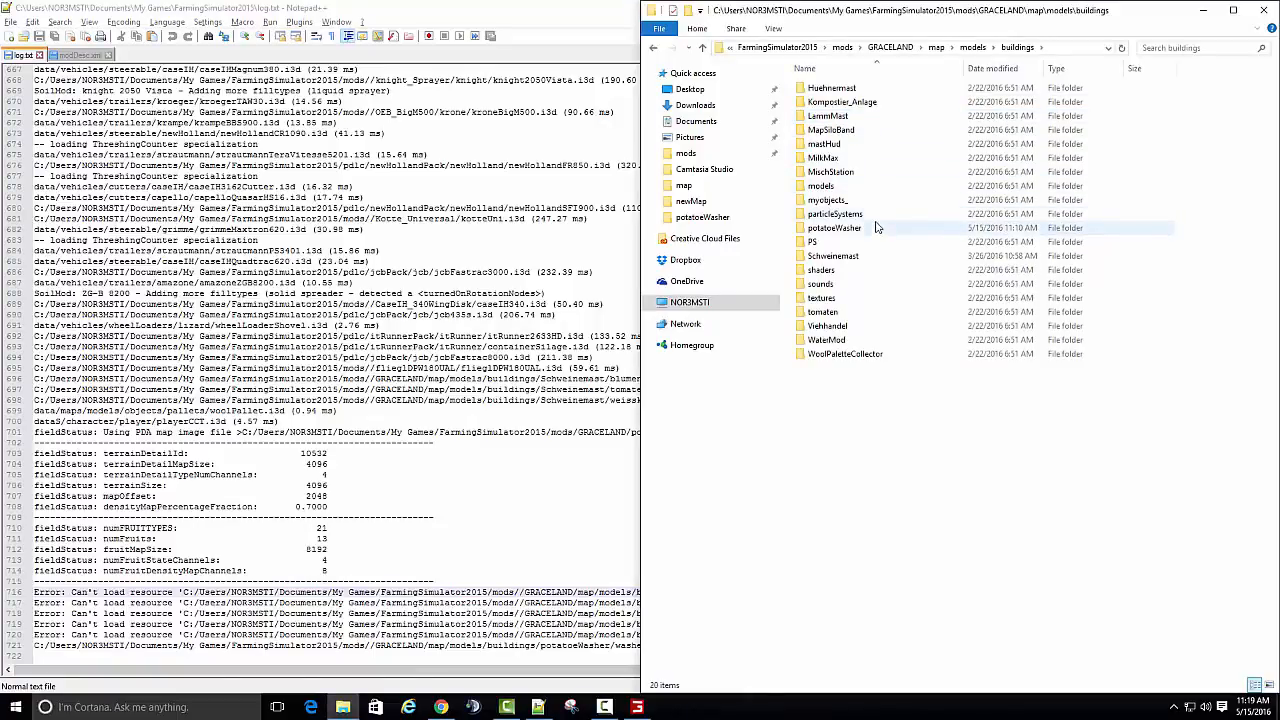
{"action": "left_click", "coordinate": [875, 229]}
{"action": "double_click", "coordinate": [875, 229]}
{"action": "double_click", "coordinate": [858, 131]}
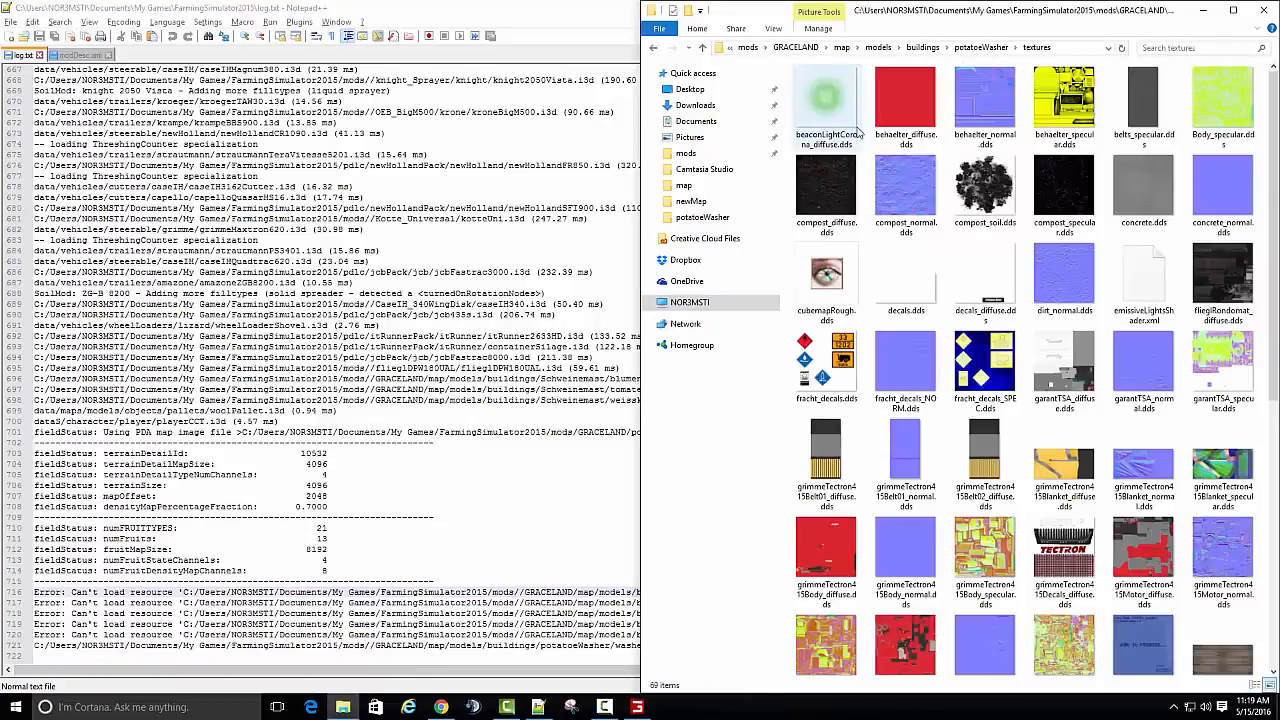
- Move and narrow the GRACELAND textures window so the log's error lines are readable, and check the folder for the missing box textures
{"action": "left_click_drag", "start_coordinate": [948, 17], "coordinate": [360, 38]}
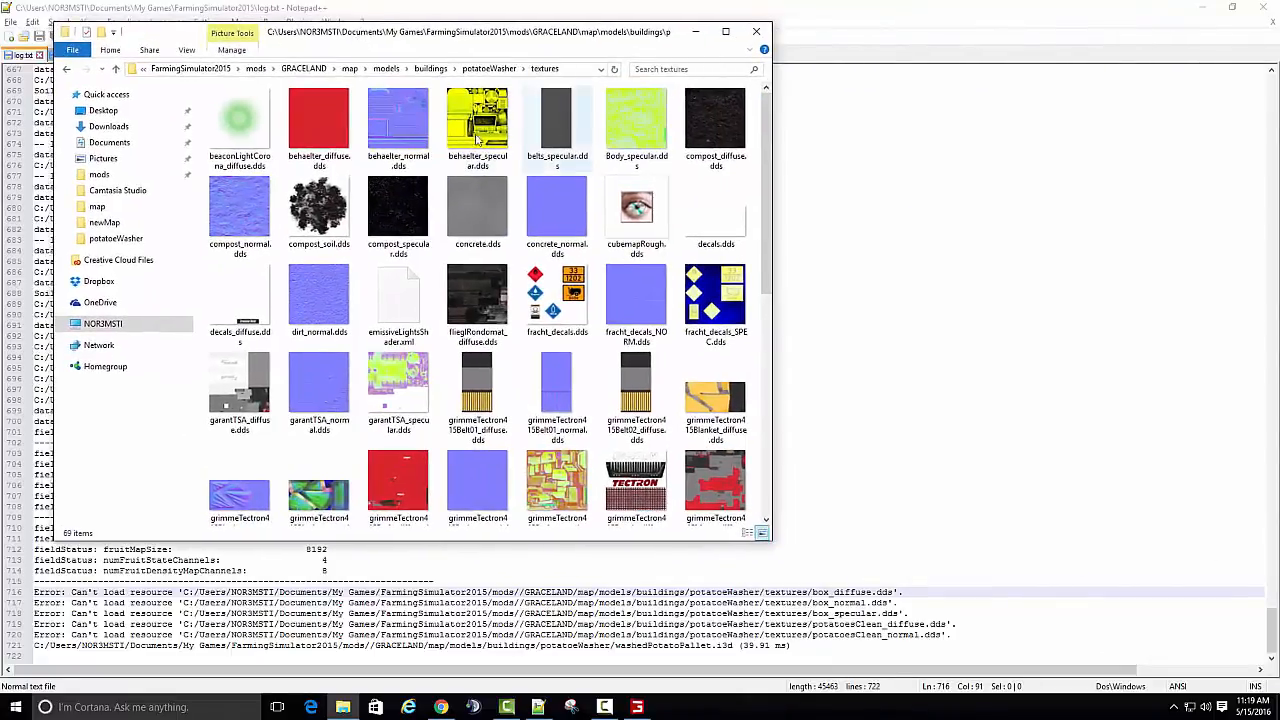
{"action": "left_click", "coordinate": [426, 135]}
{"action": "key", "text": "Right"}
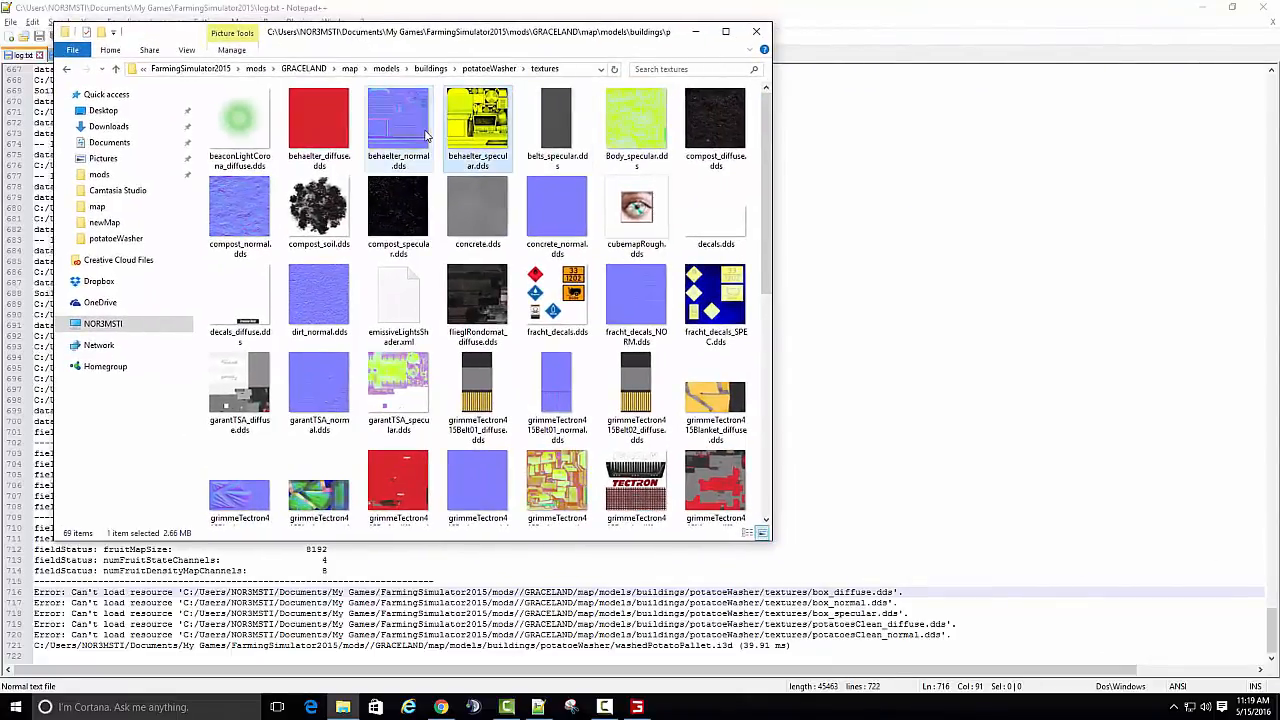
{"action": "key", "text": "Right"}
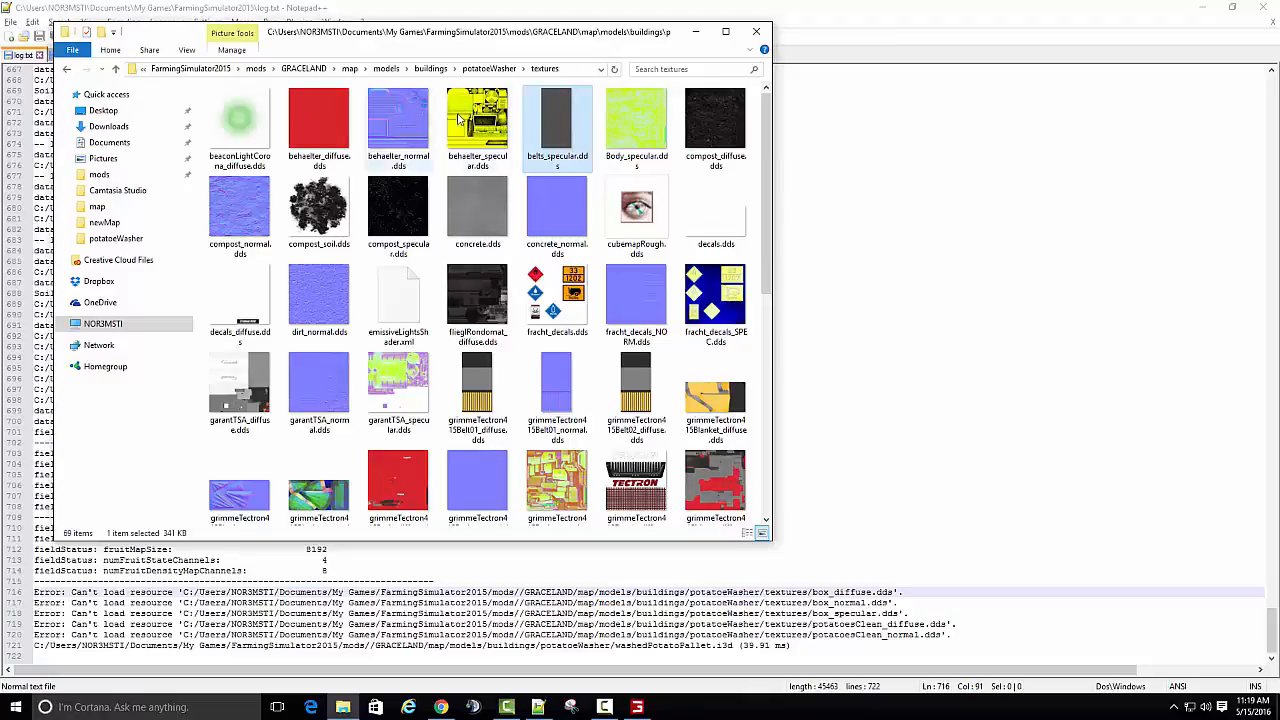
{"action": "left_click_drag", "start_coordinate": [773, 121], "coordinate": [551, 121]}
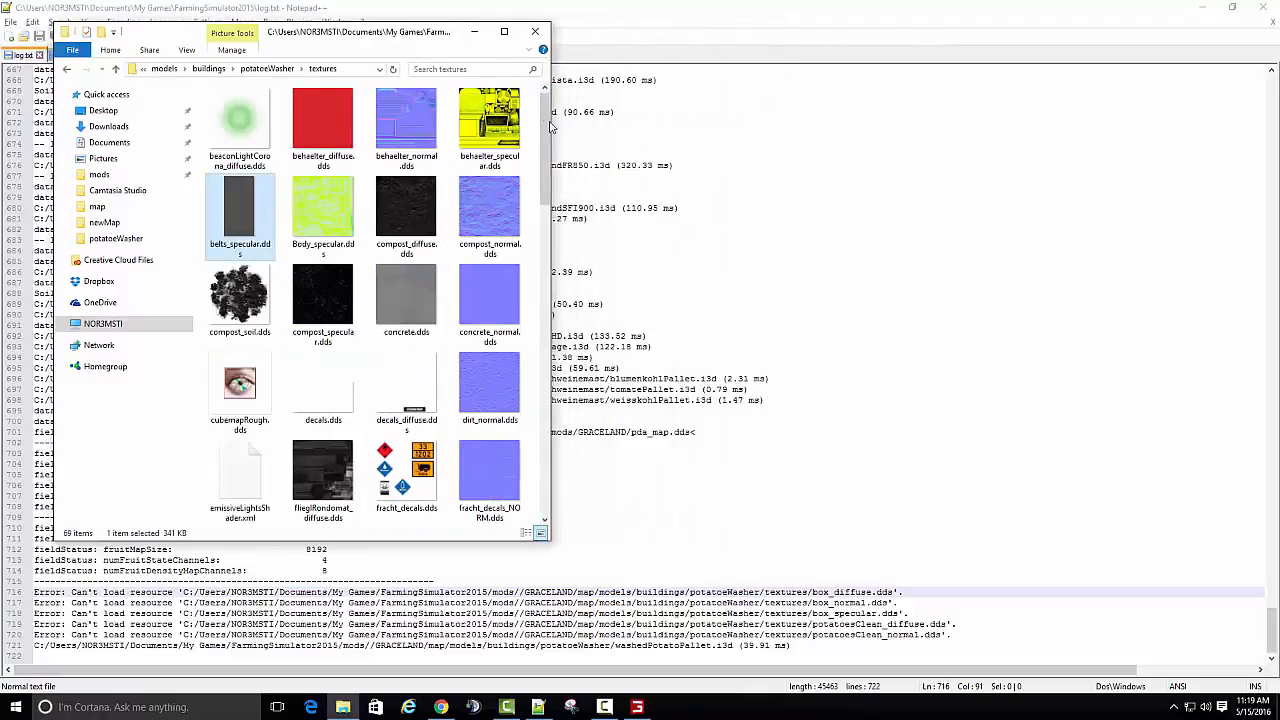
- Open a second File Explorer window and place it beside the GRACELAND textures window
{"action": "right_click", "coordinate": [342, 708]}
{"action": "left_click", "coordinate": [310, 635]}
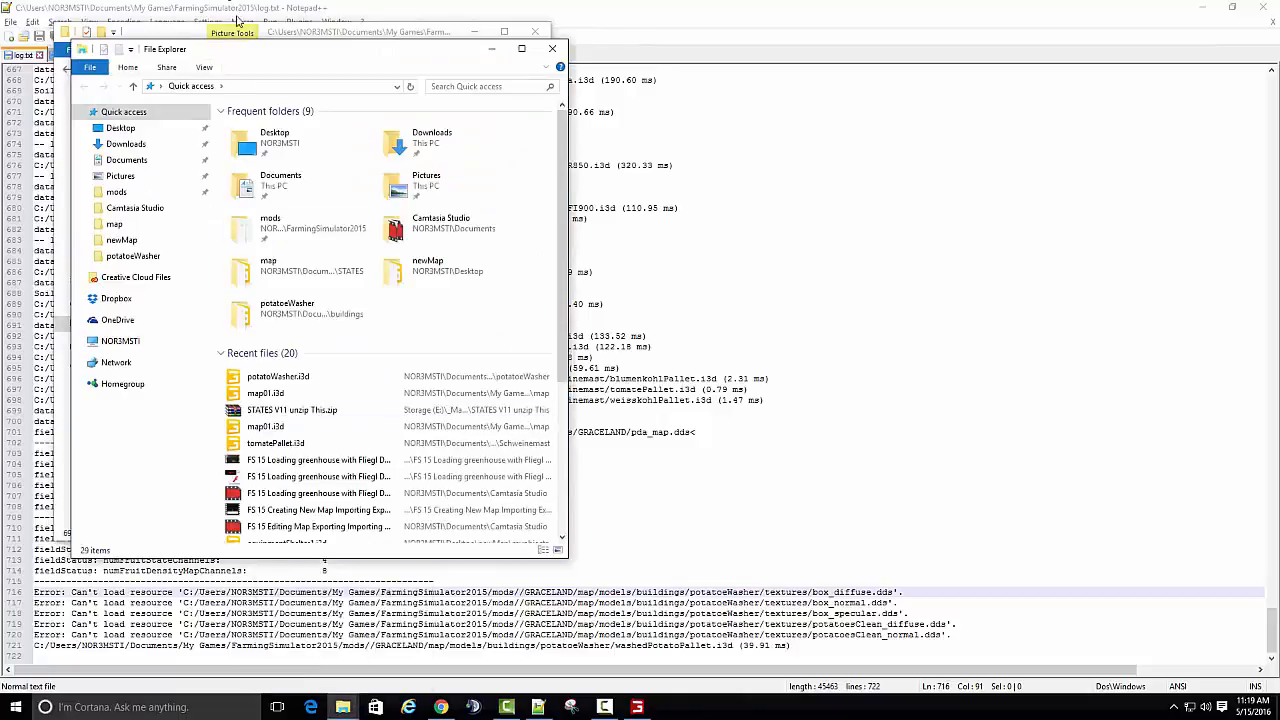
{"action": "left_click_drag", "start_coordinate": [252, 55], "coordinate": [884, 50]}
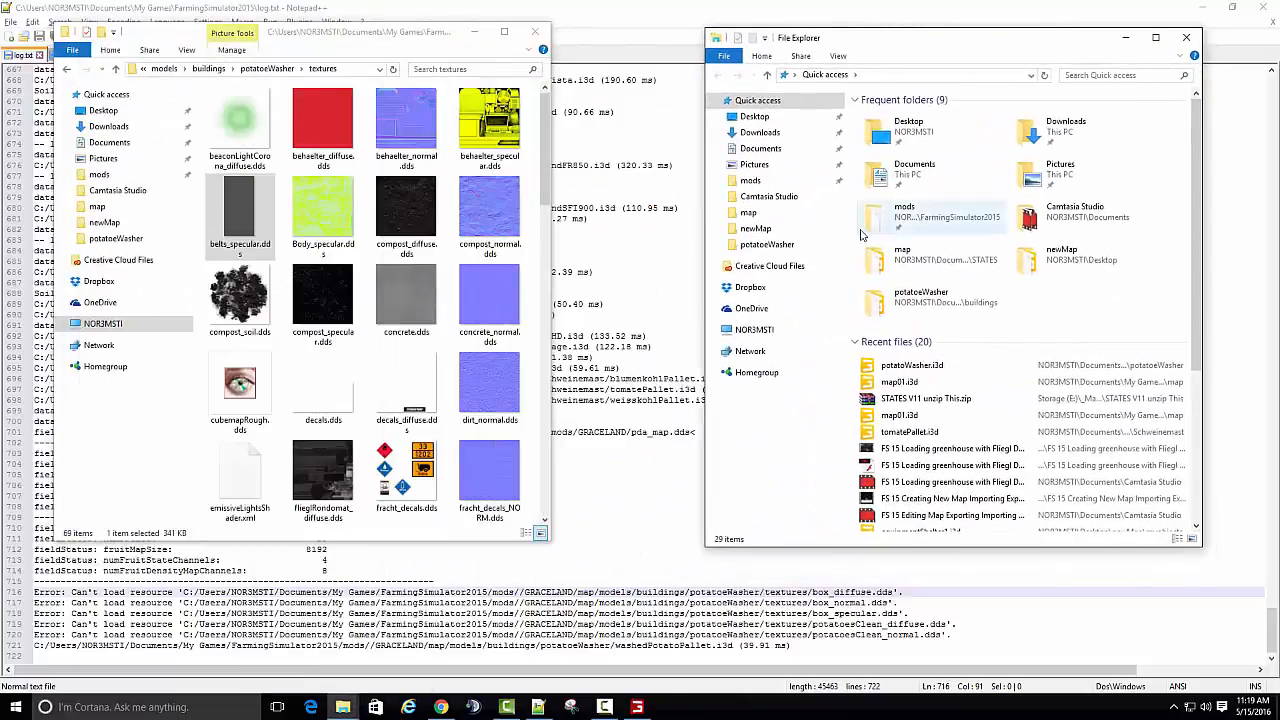
- Open the original mod's textures folder at E:\__marhuMods\potatoeWasher\textures in the second window
{"action": "left_click", "coordinate": [752, 181]}
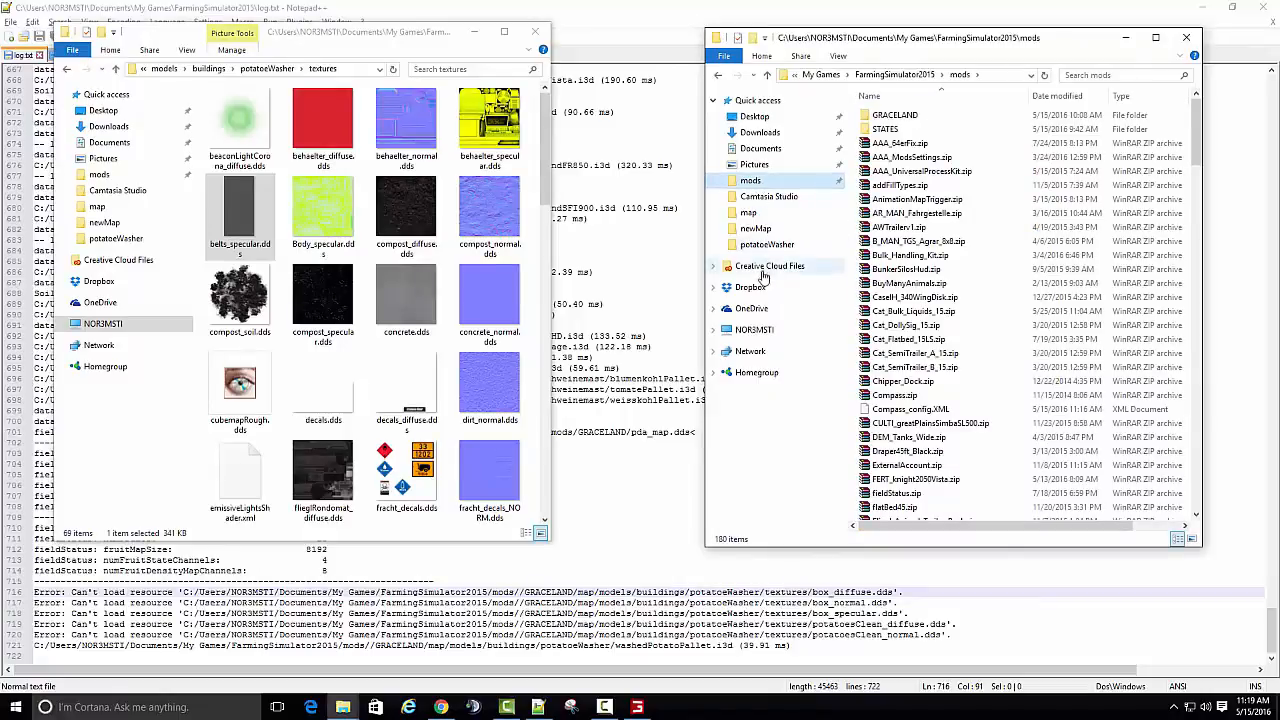
{"action": "left_click", "coordinate": [755, 331]}
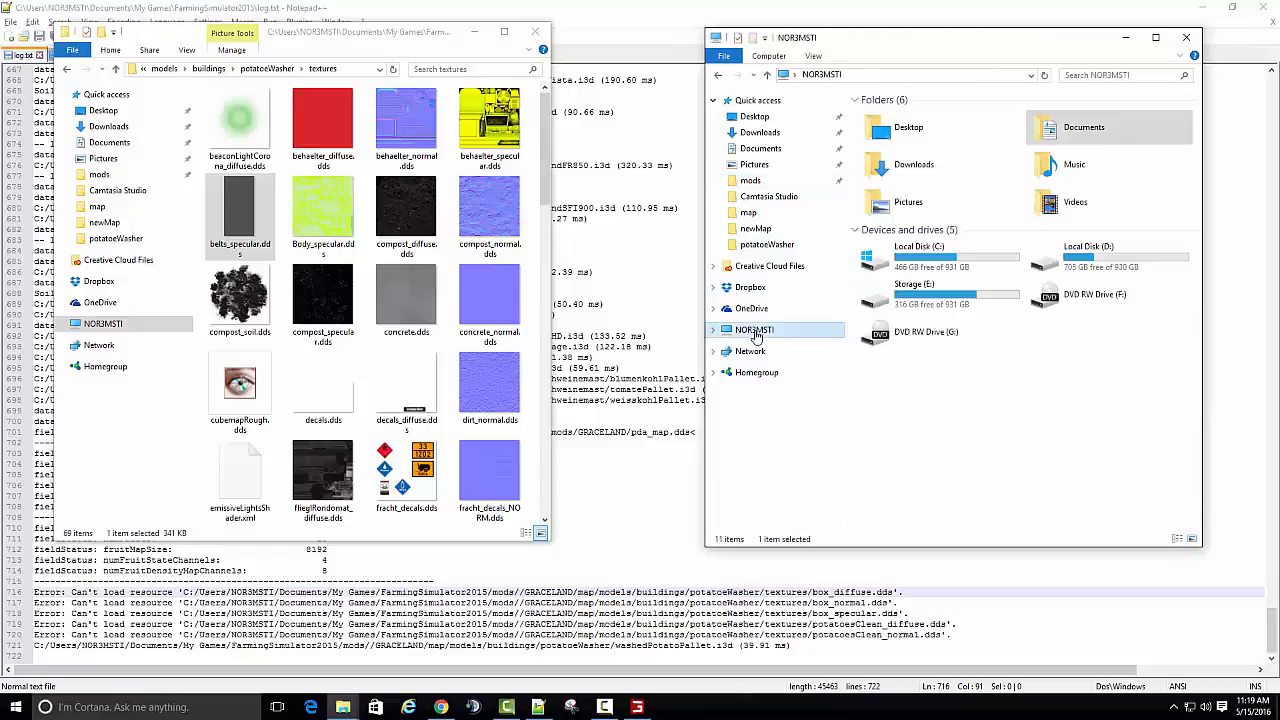
{"action": "double_click", "coordinate": [935, 294]}
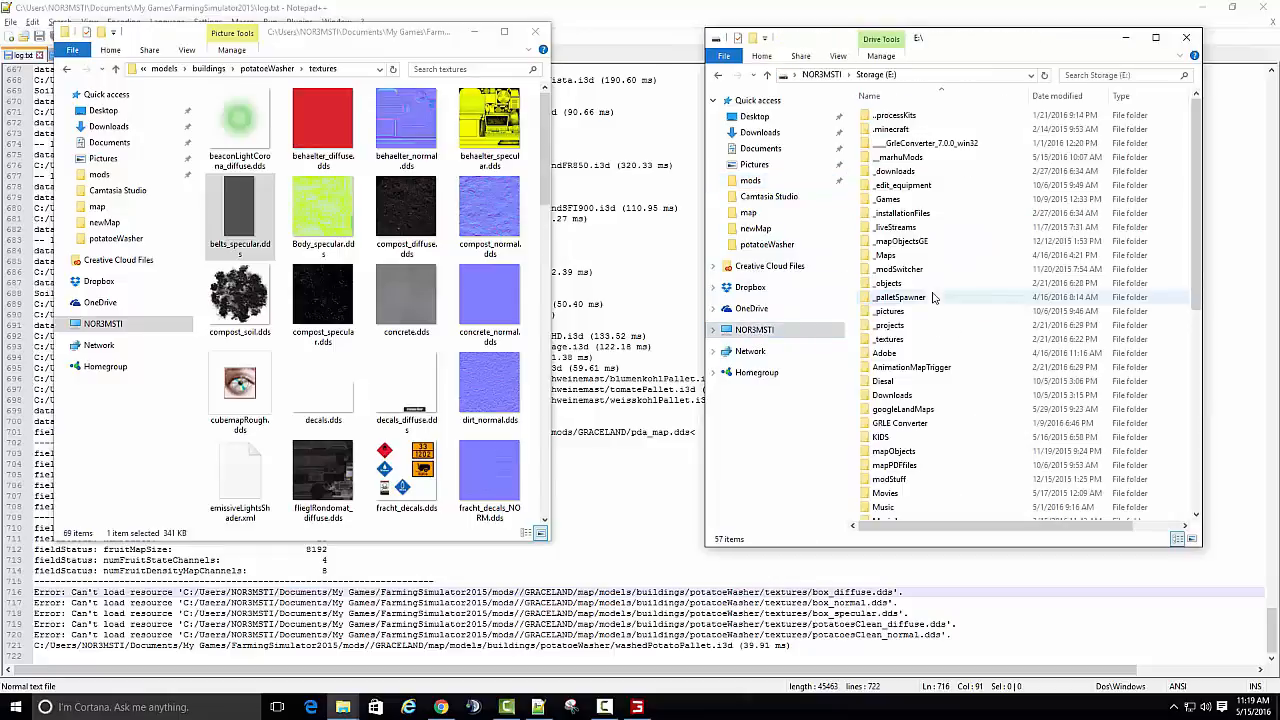
{"action": "double_click", "coordinate": [905, 158]}
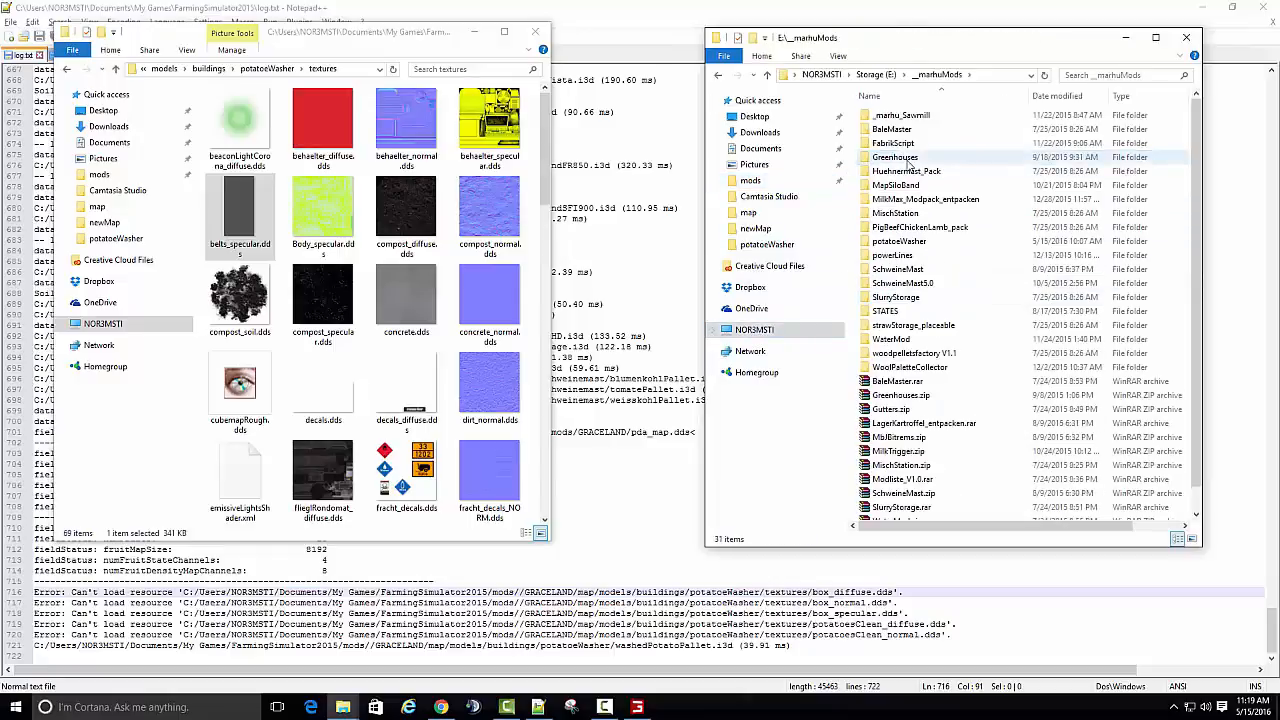
{"action": "double_click", "coordinate": [915, 243]}
{"action": "double_click", "coordinate": [908, 160]}
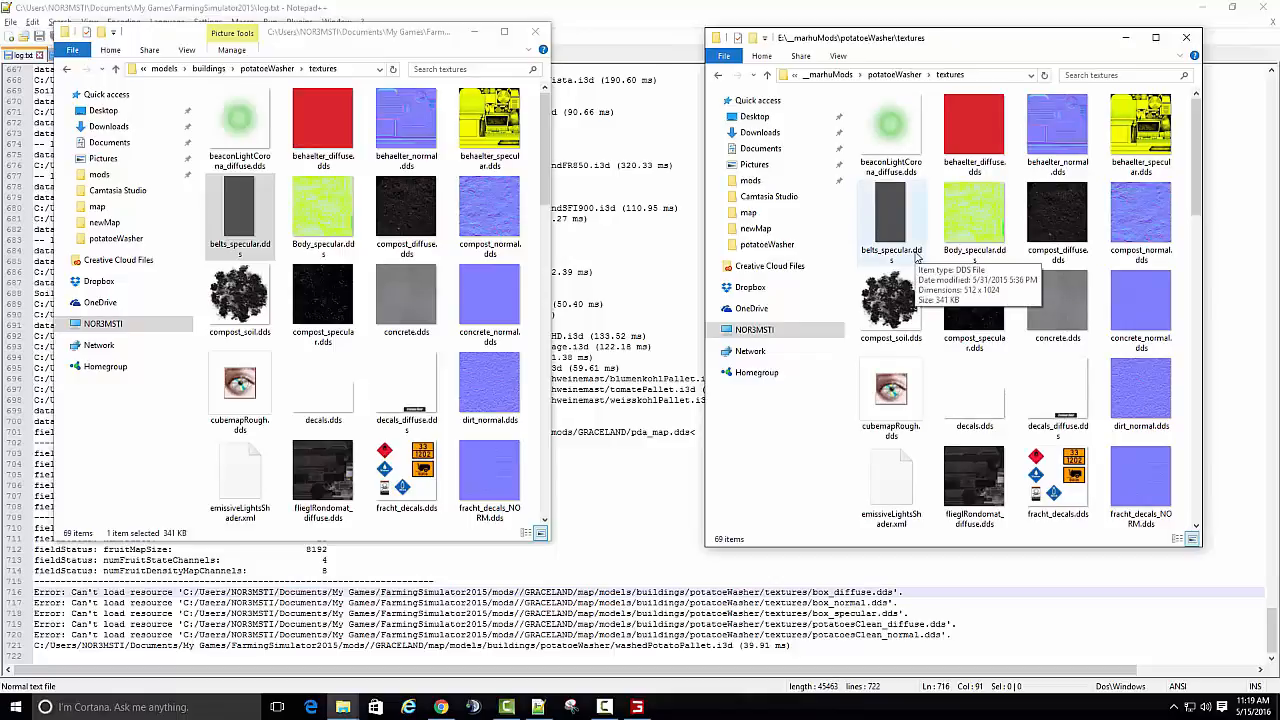
- Look among the original mod's textures starting with P for potatoesClean_diffuse.dds and potatoesClean_normal.dds
{"action": "left_click", "coordinate": [970, 296]}
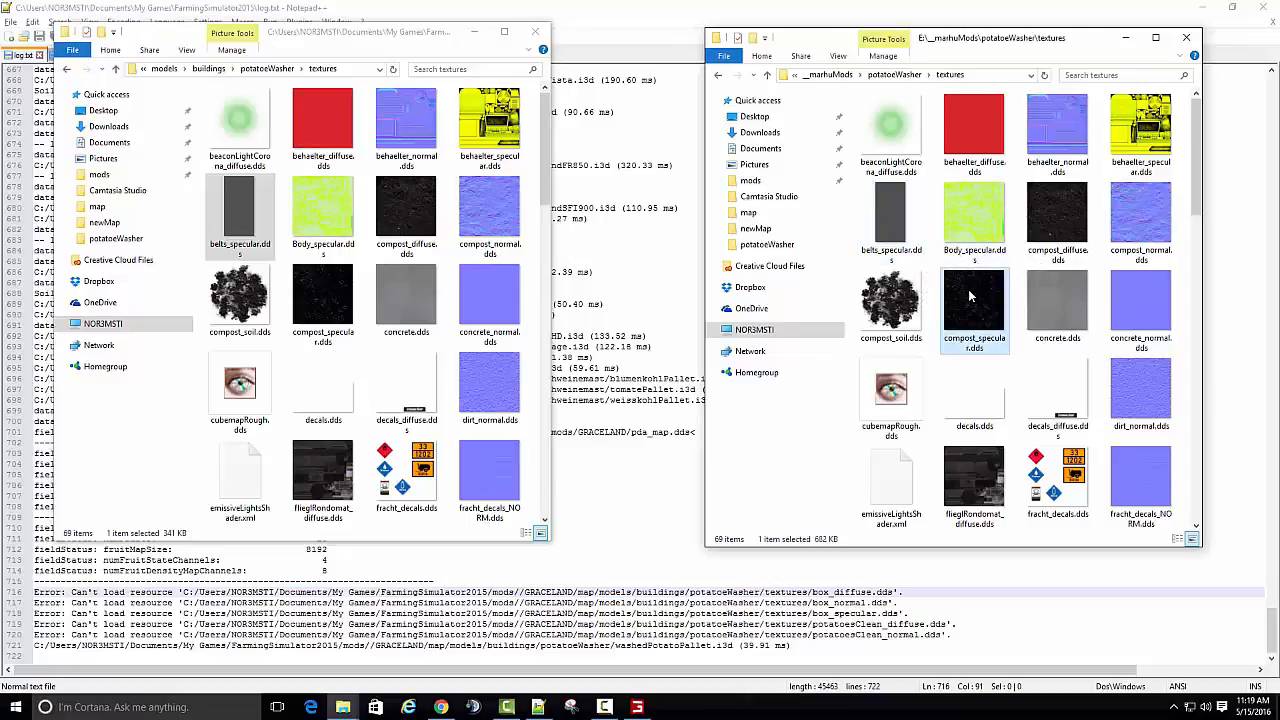
{"action": "key", "text": "p"}
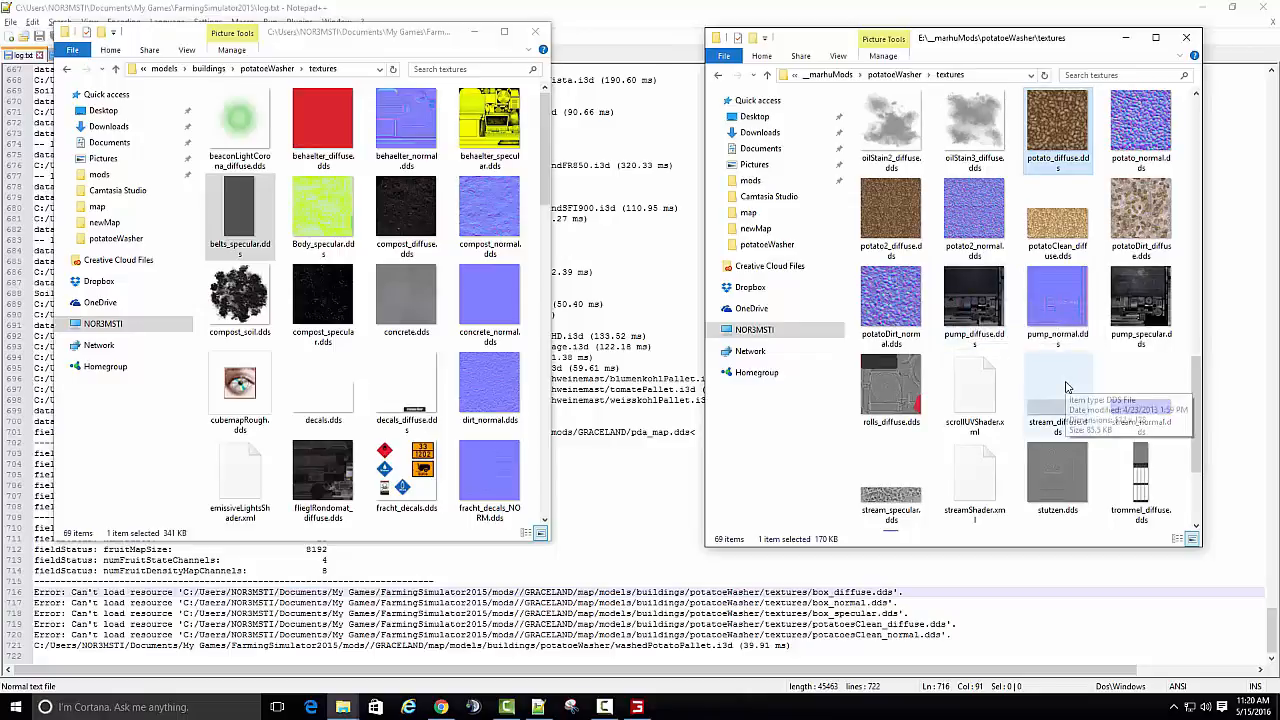
{"action": "key", "text": "Right"}
{"action": "key", "text": "Right"}
{"action": "key", "text": "Right"}
{"action": "key", "text": "Right"}
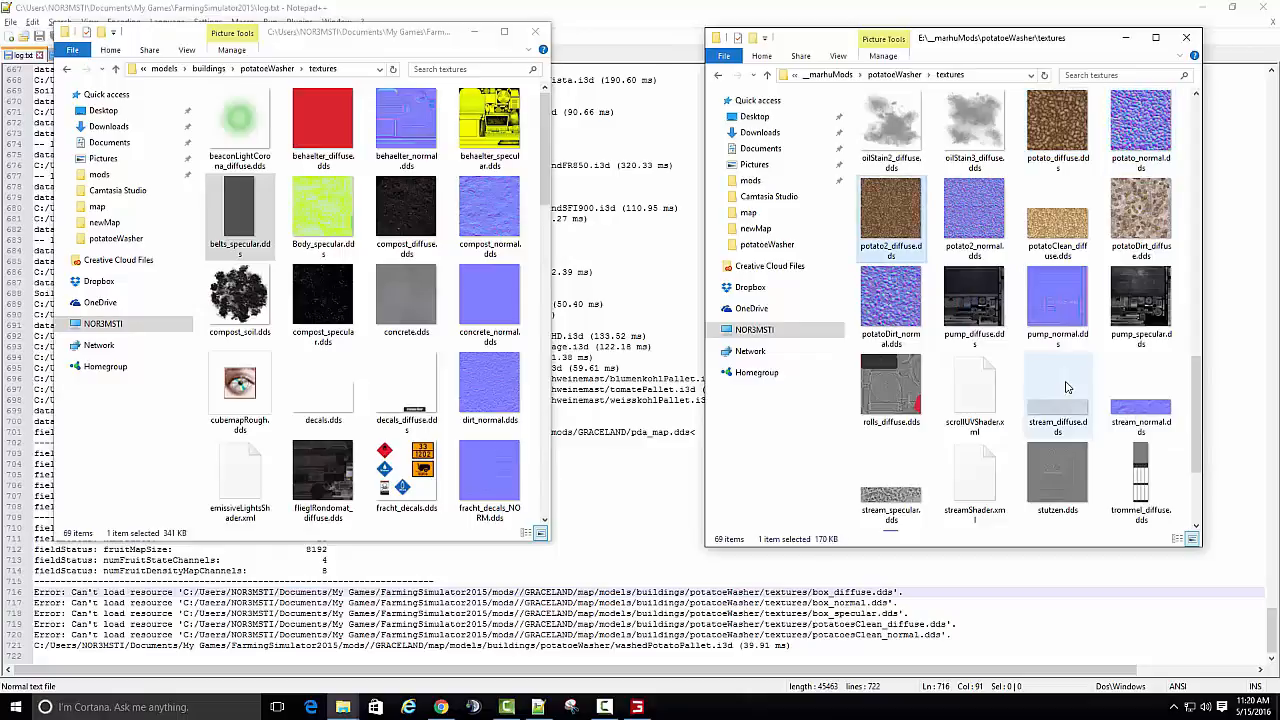
{"action": "key", "text": "Right"}
{"action": "key", "text": "Right"}
{"action": "key", "text": "Right"}
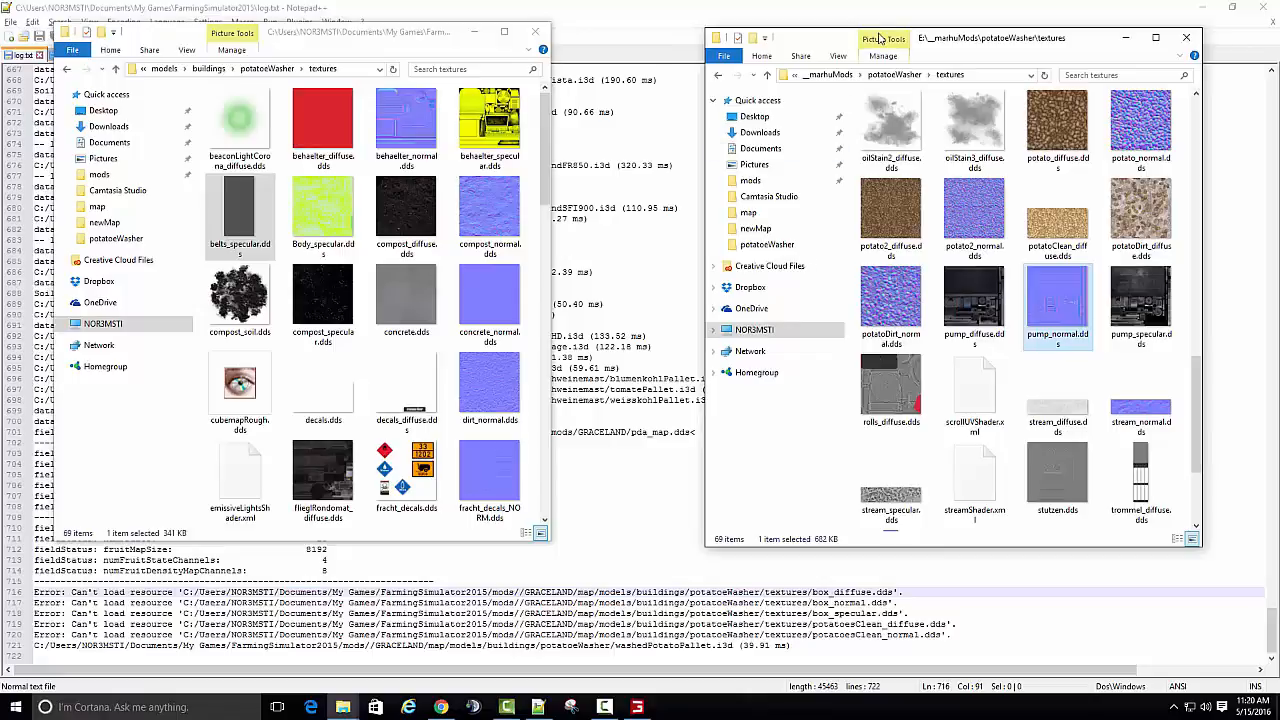
- Check the hud, PS and sounds folders of the original potatoeWasher mod for the missing texture files
{"action": "left_click", "coordinate": [894, 75]}
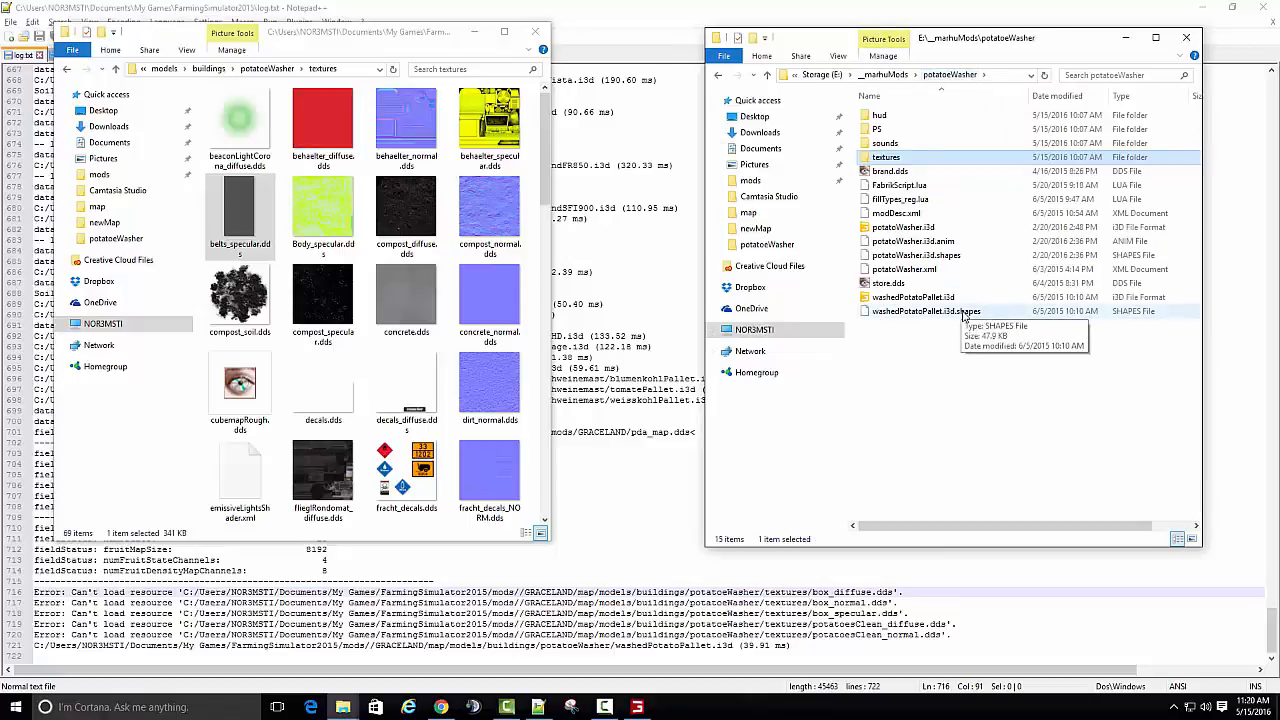
{"action": "double_click", "coordinate": [882, 116]}
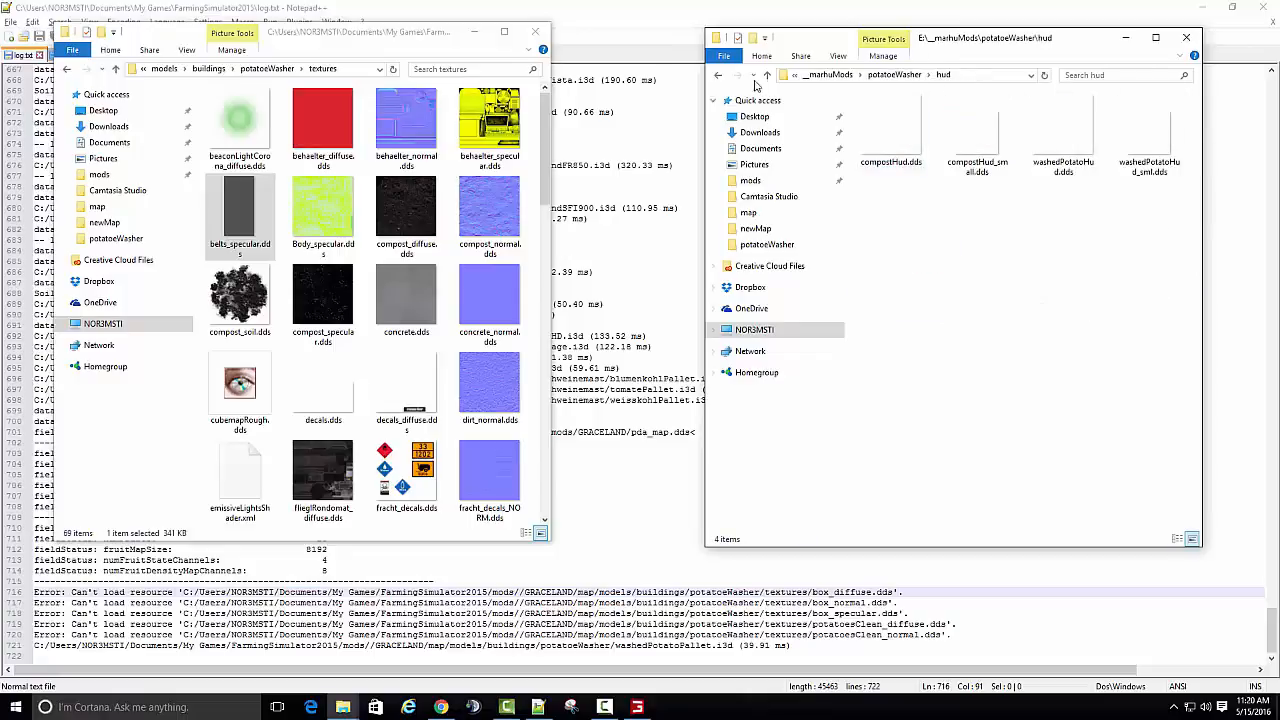
{"action": "left_click", "coordinate": [717, 76]}
{"action": "double_click", "coordinate": [893, 131]}
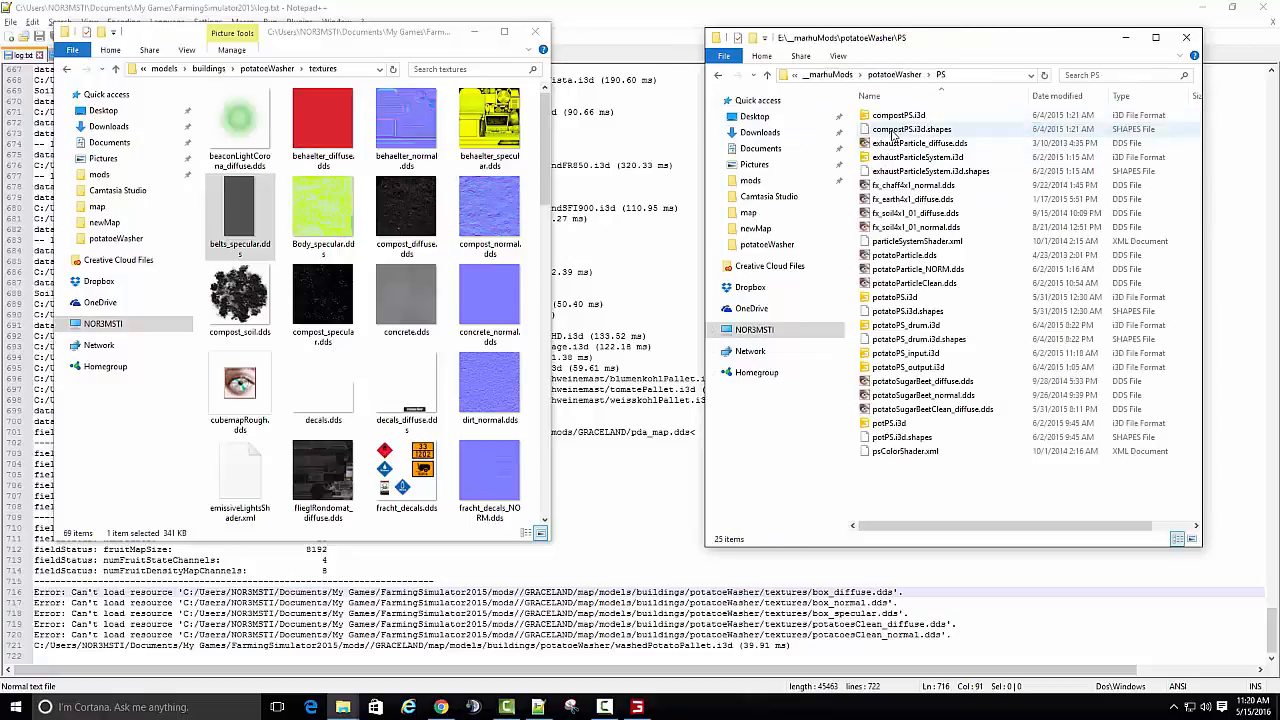
{"action": "left_click", "coordinate": [717, 77]}
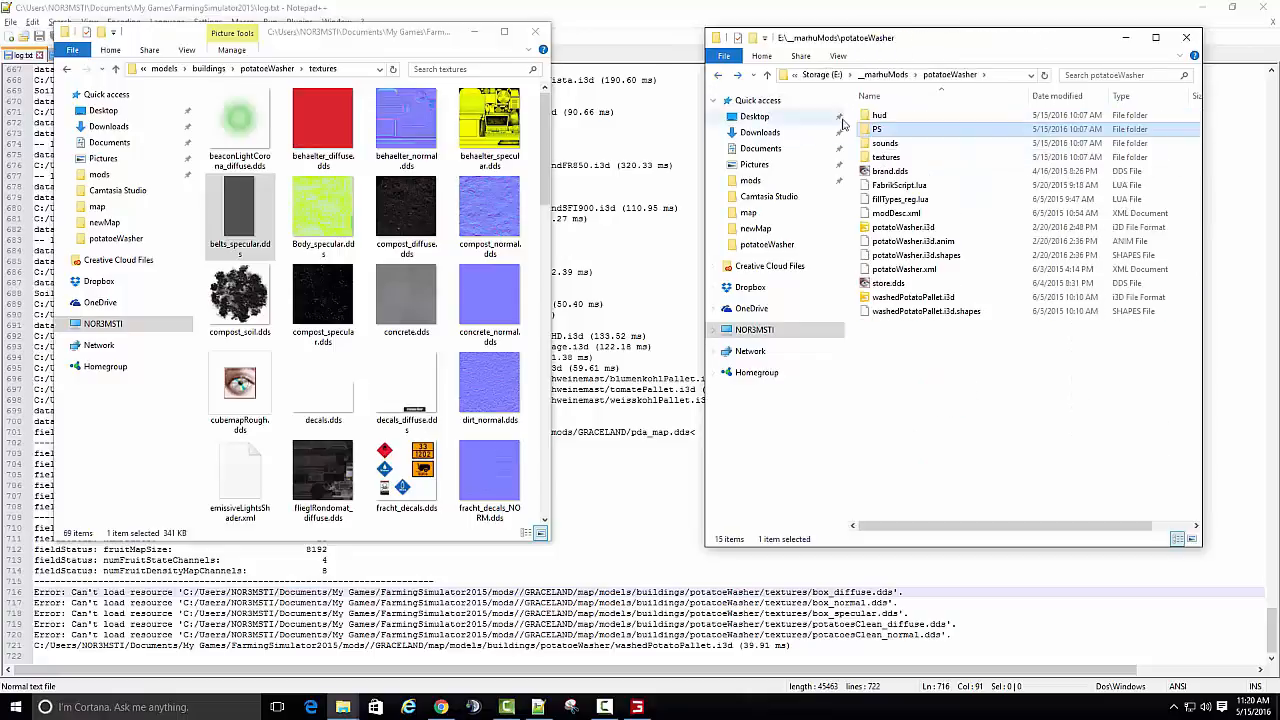
{"action": "double_click", "coordinate": [890, 145]}
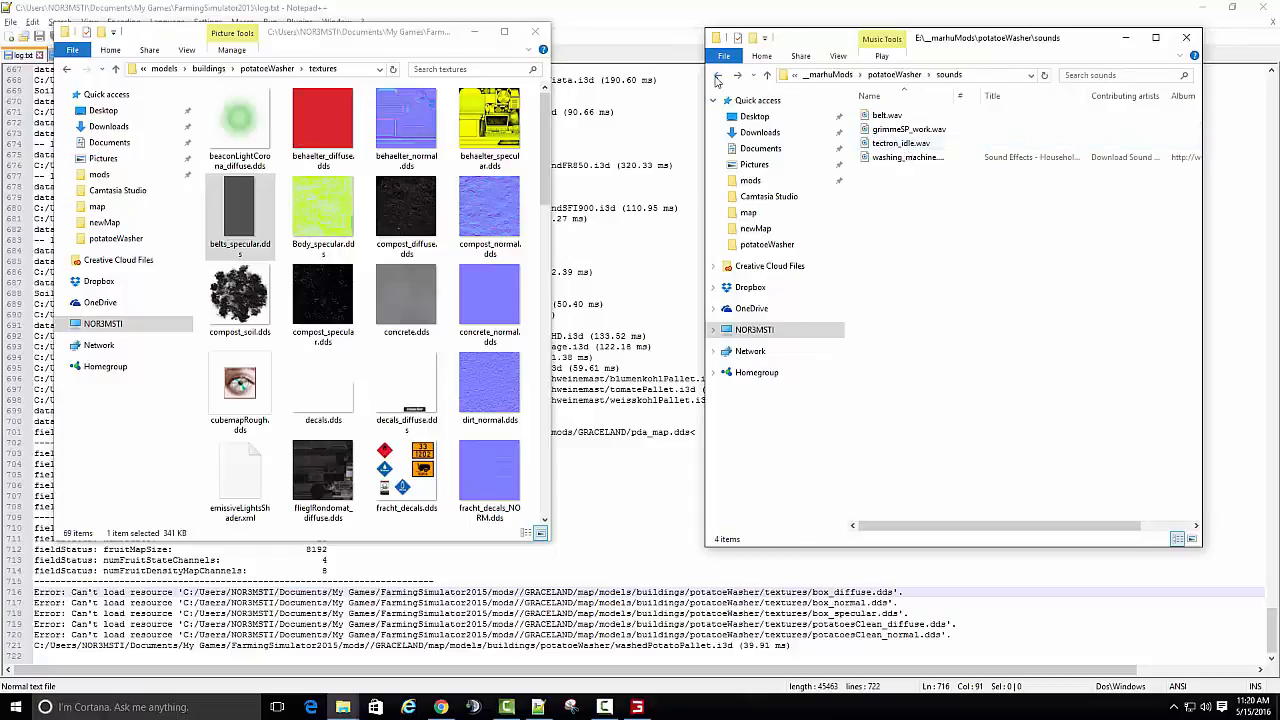
{"action": "left_click", "coordinate": [717, 76]}
- Reopen the original mod's textures folder and look through all of it for the missing box and potatoesClean textures
{"action": "double_click", "coordinate": [889, 159]}
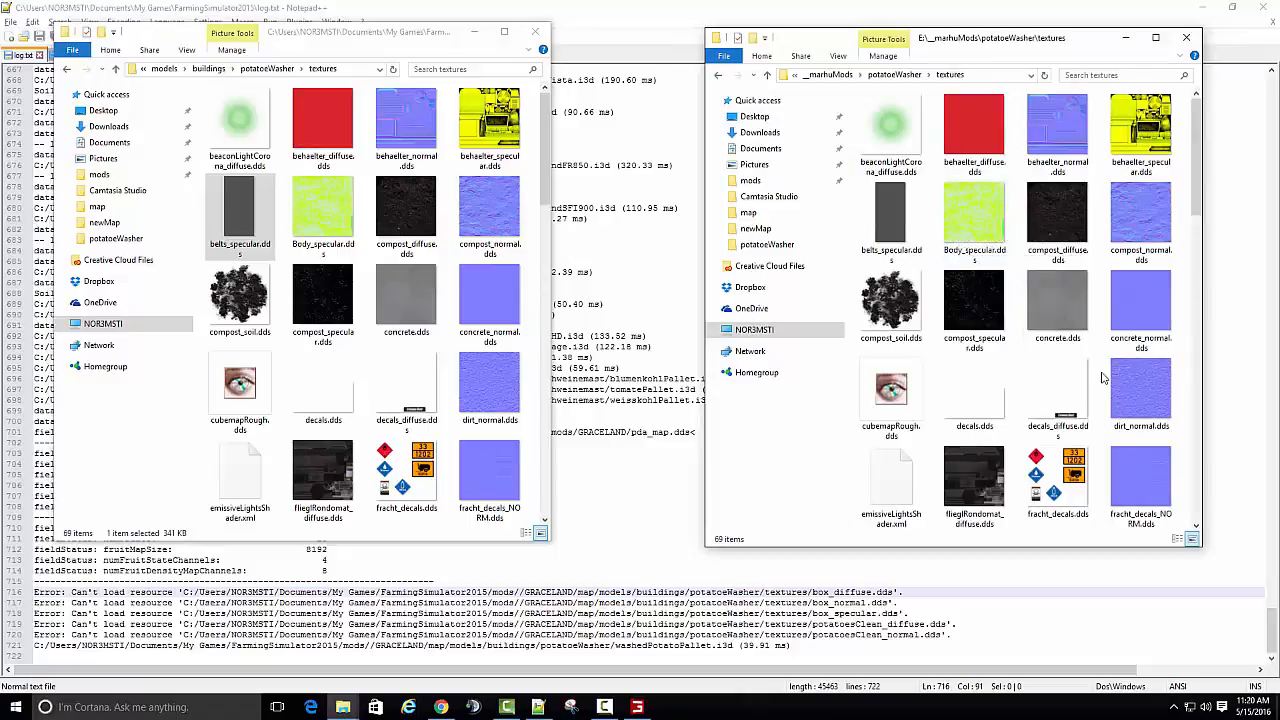
{"action": "scroll", "coordinate": [1080, 380], "scroll_direction": "down", "scroll_amount": 3}
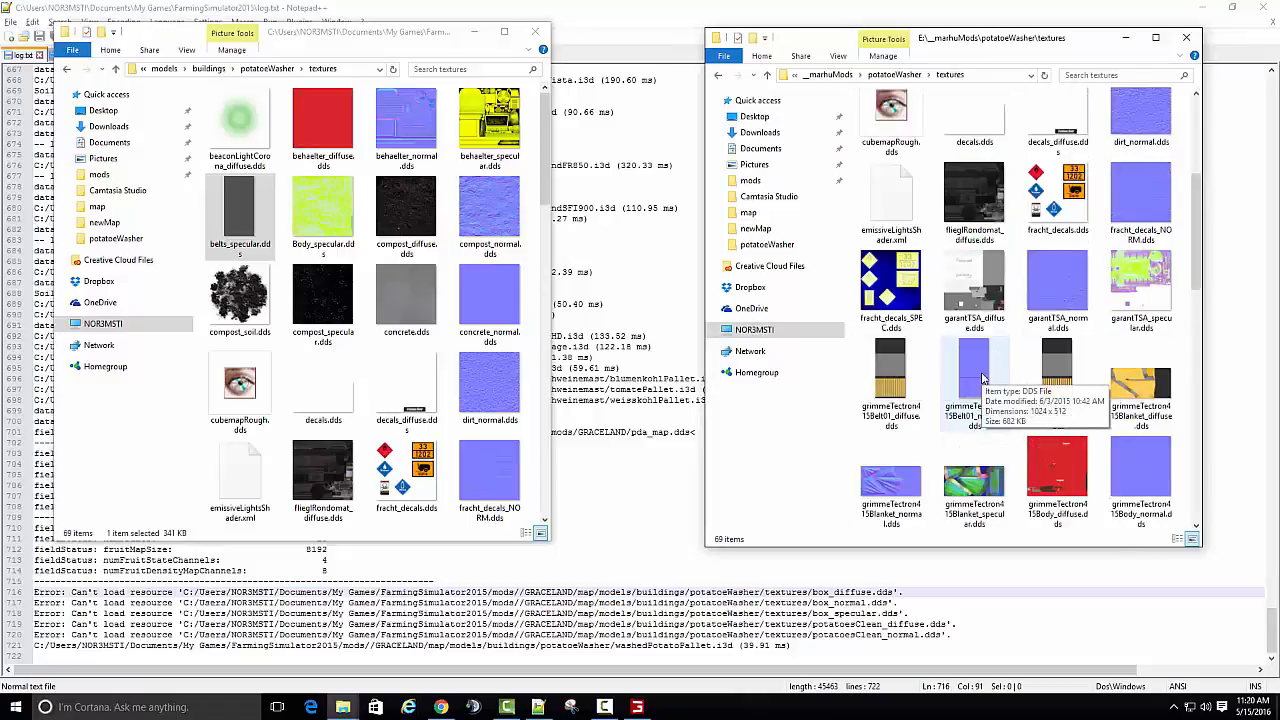
{"action": "scroll", "coordinate": [983, 378], "scroll_direction": "down", "scroll_amount": 2}
{"action": "scroll", "coordinate": [983, 378], "scroll_direction": "down", "scroll_amount": 3}
{"action": "scroll", "coordinate": [983, 378], "scroll_direction": "down", "scroll_amount": 2}
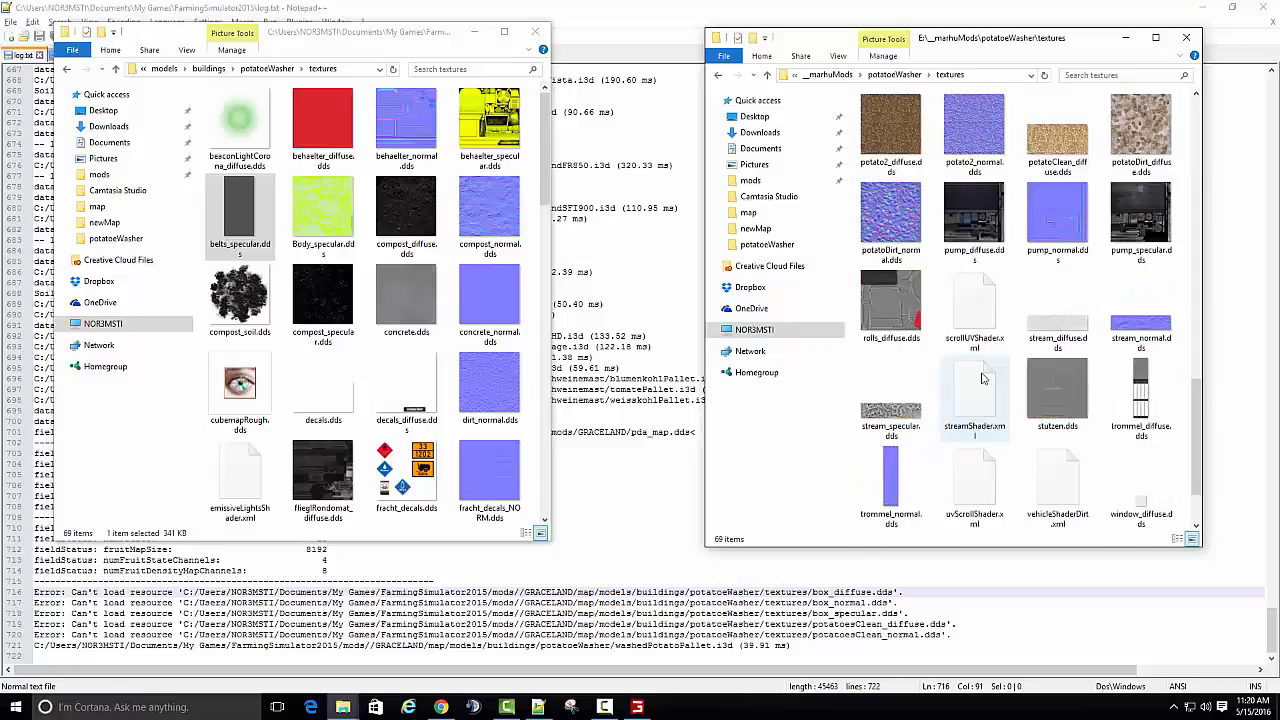
{"action": "scroll", "coordinate": [983, 378], "scroll_direction": "up", "scroll_amount": 3}
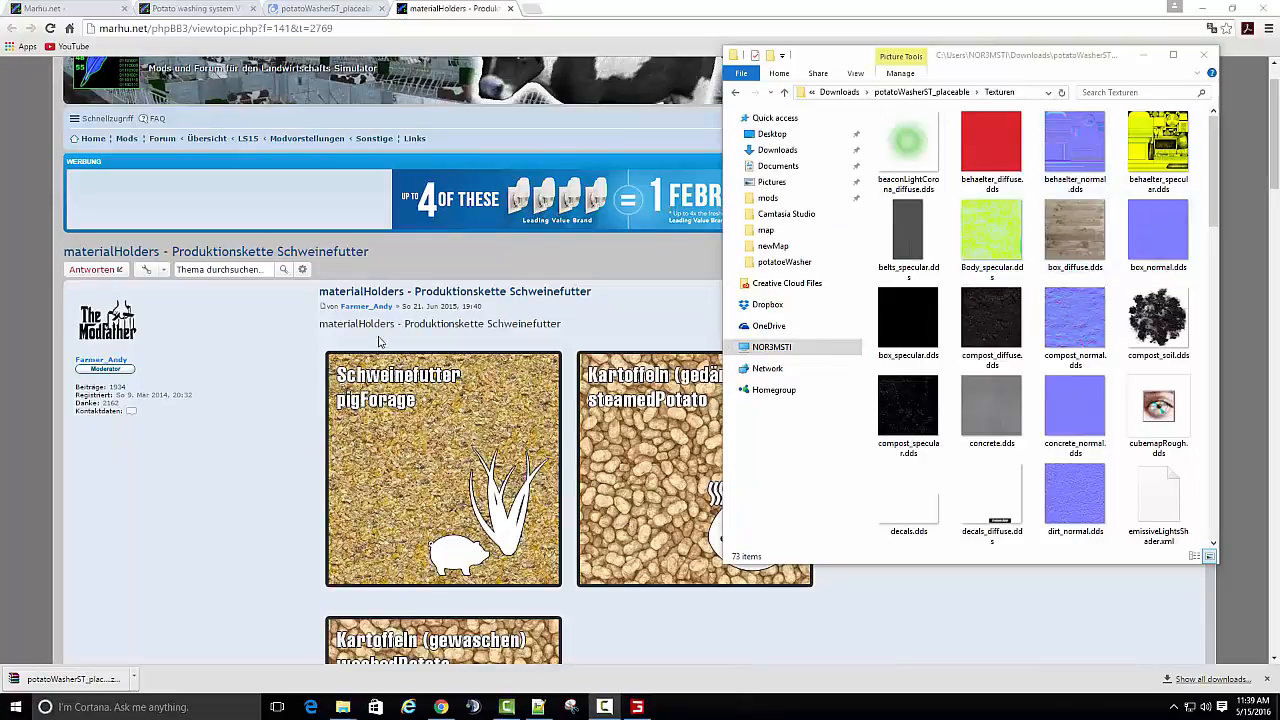
- Copy box_diffuse.dds, box_normal.dds and box_specular.dds from the downloaded potatoWasherST_placeable\Texturen folder into the GRACELAND potatoeWasher textures folder
{"action": "left_click", "coordinate": [1201, 8]}
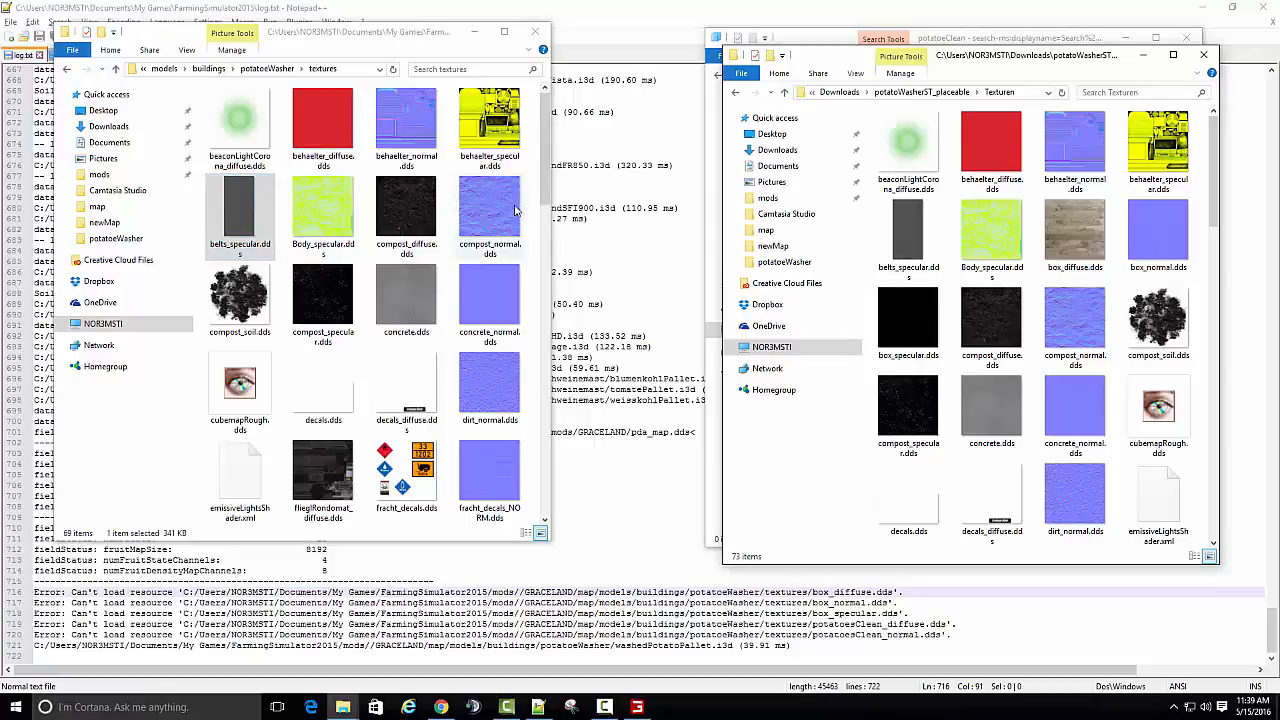
{"action": "left_click_drag", "start_coordinate": [549, 257], "coordinate": [605, 255]}
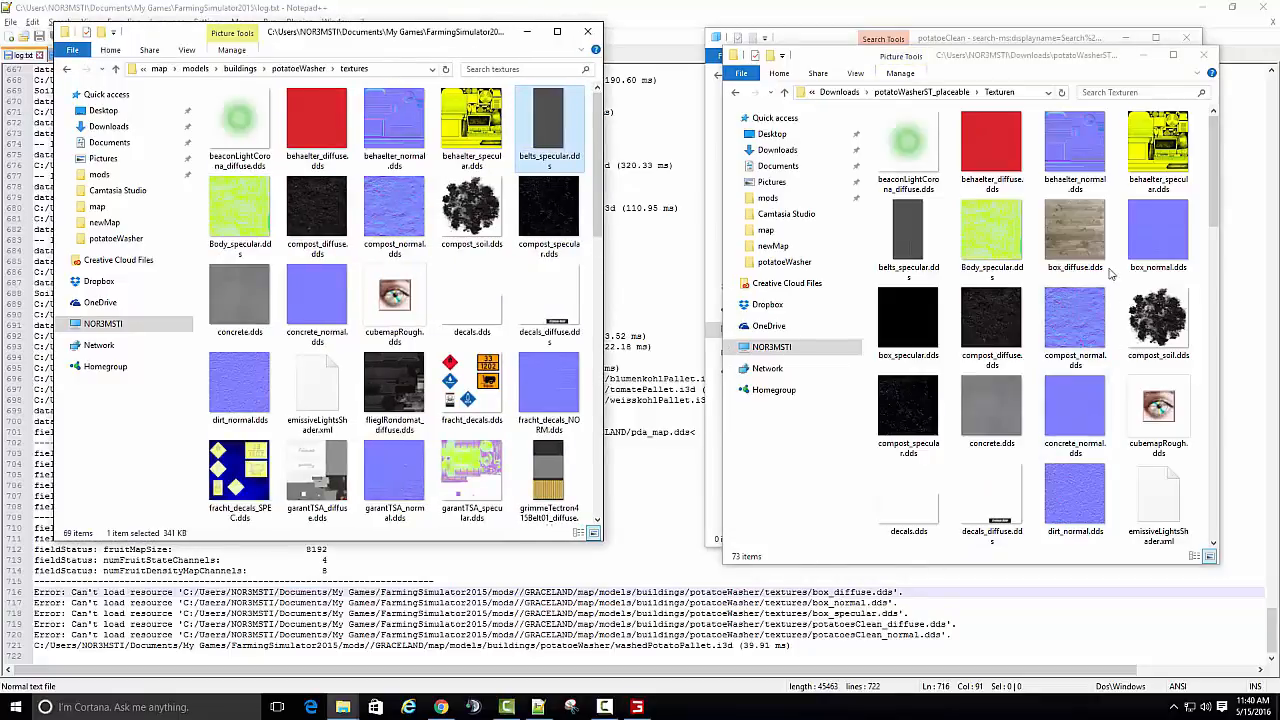
{"action": "left_click", "coordinate": [1075, 235]}
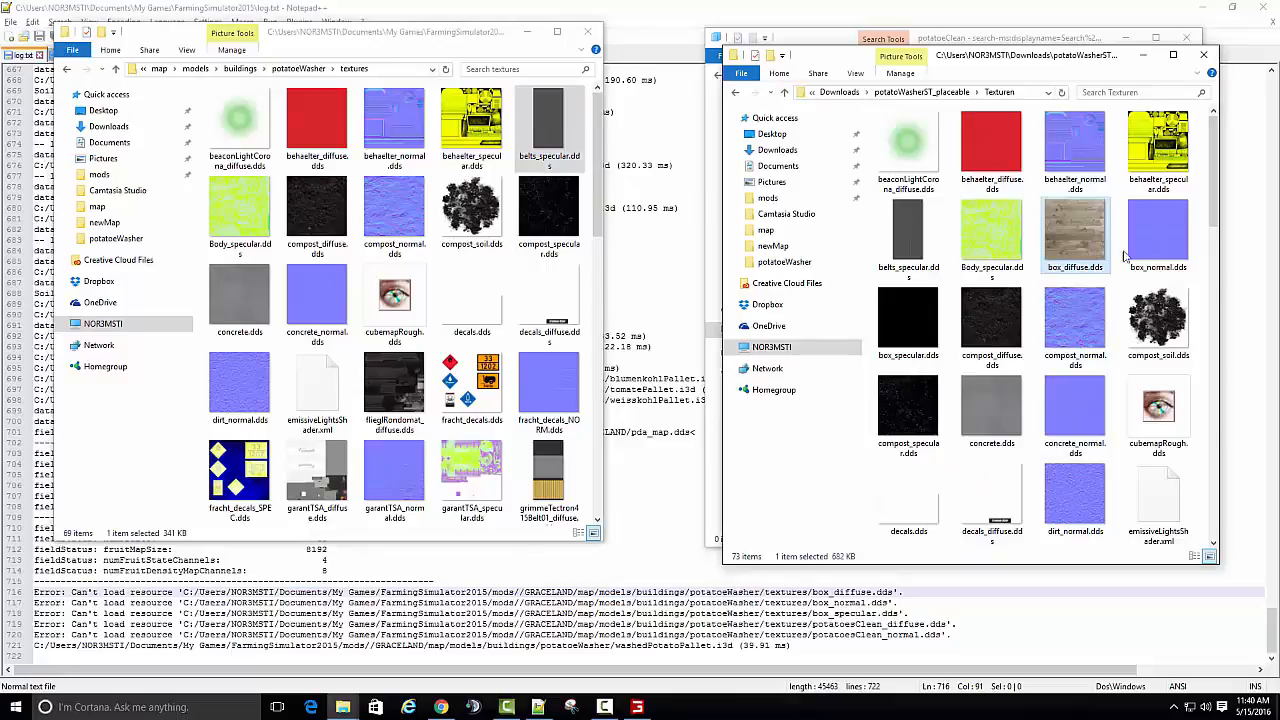
{"action": "left_click", "coordinate": [1158, 240], "text": "ctrl"}
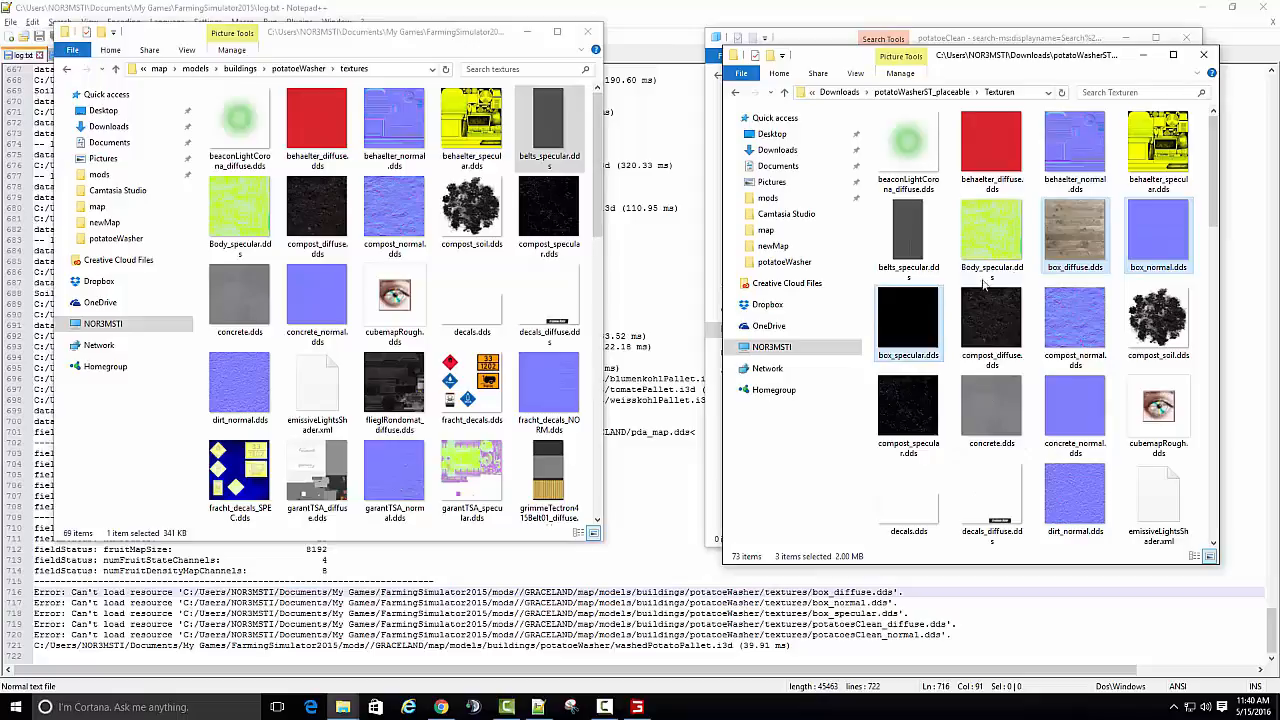
{"action": "right_click", "coordinate": [1058, 238]}
{"action": "left_click", "coordinate": [1098, 446]}
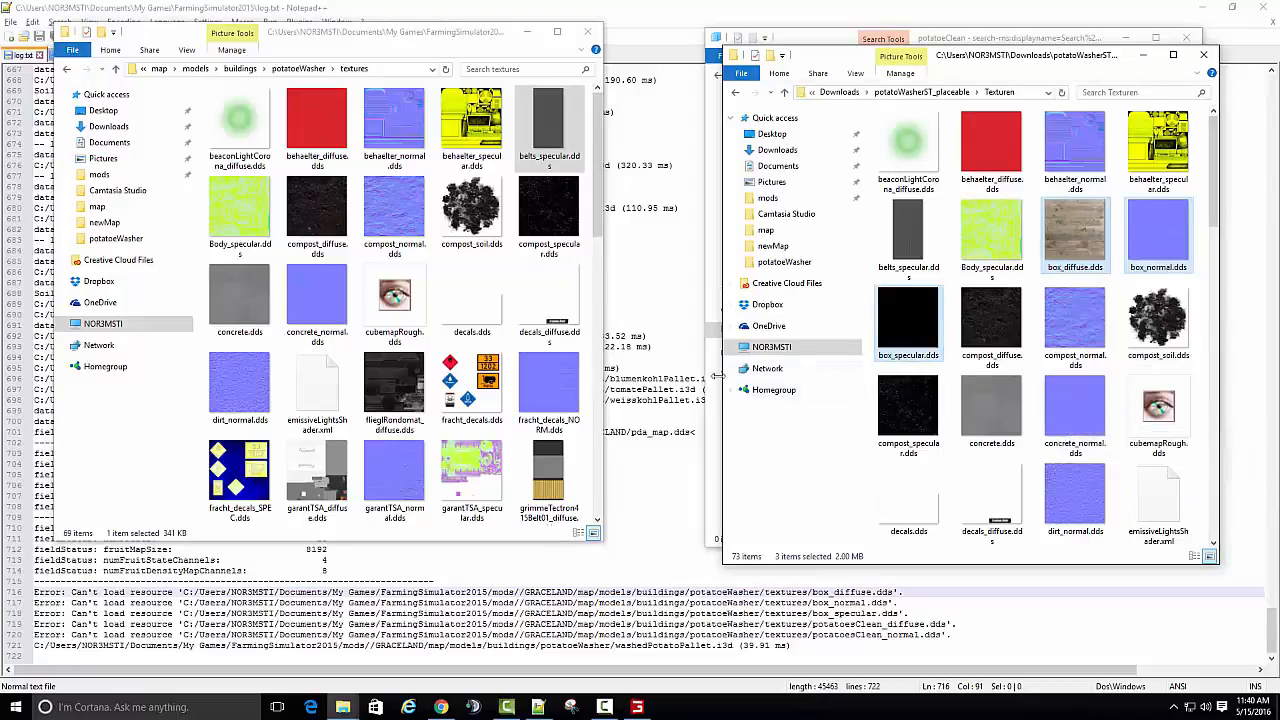
{"action": "right_click", "coordinate": [592, 352]}
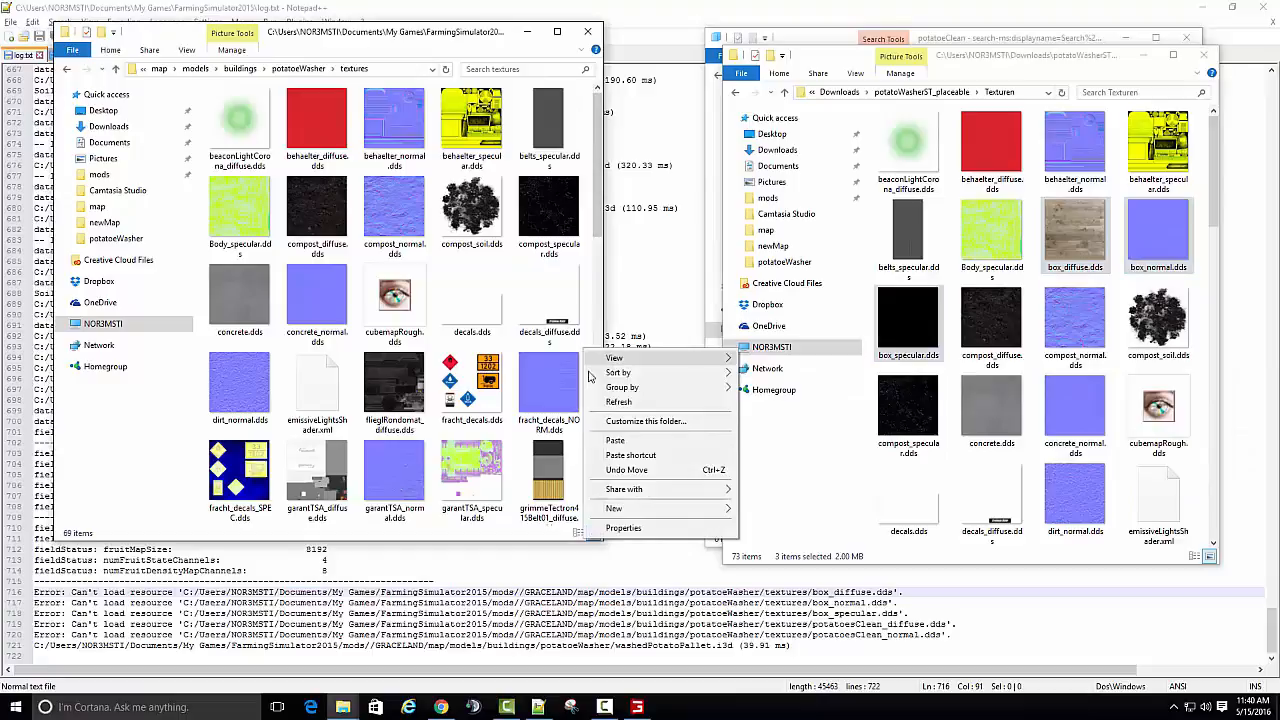
{"action": "left_click", "coordinate": [615, 440]}
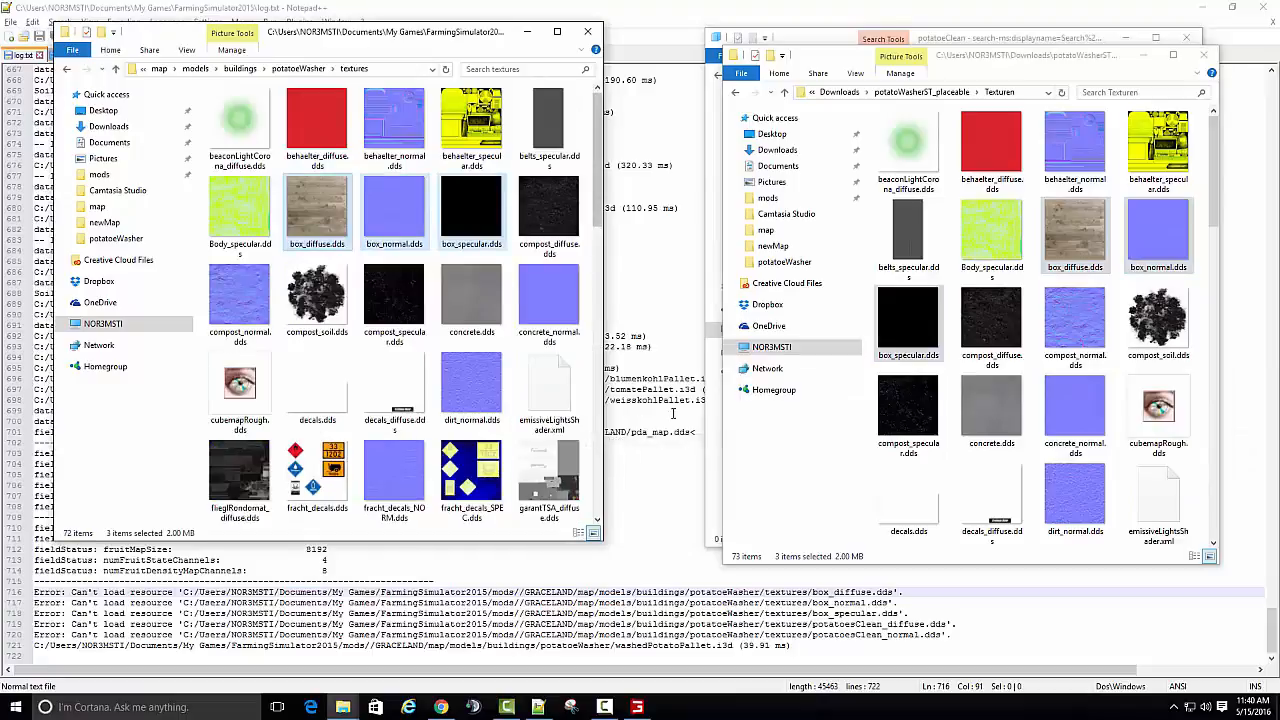
- Copy potatoesClean_diffuse.dds and potatoesClean_normal.dds from the downloaded potatoWasherST_placeable\Texturen folder
{"action": "left_click", "coordinate": [912, 403]}
{"action": "key", "text": "p"}
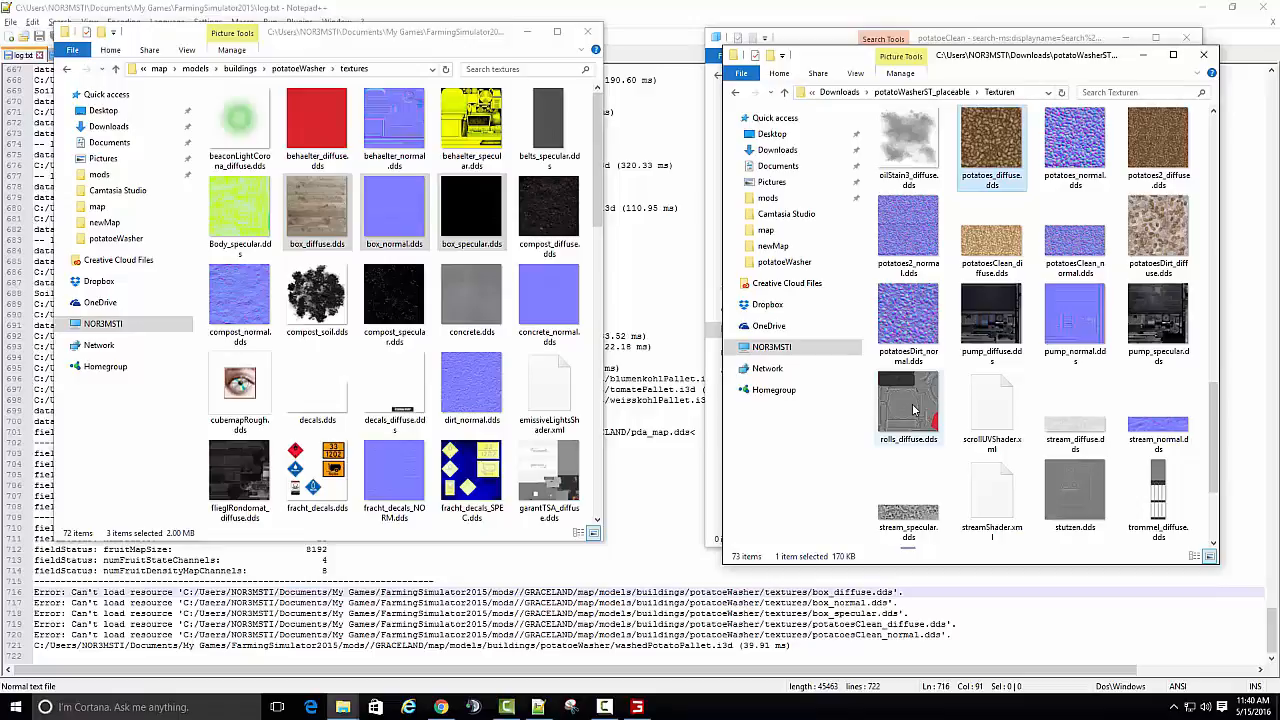
{"action": "key", "text": "Right"}
{"action": "key", "text": "Right"}
{"action": "key", "text": "Right"}
{"action": "key", "text": "Right"}
{"action": "key", "text": "Right"}
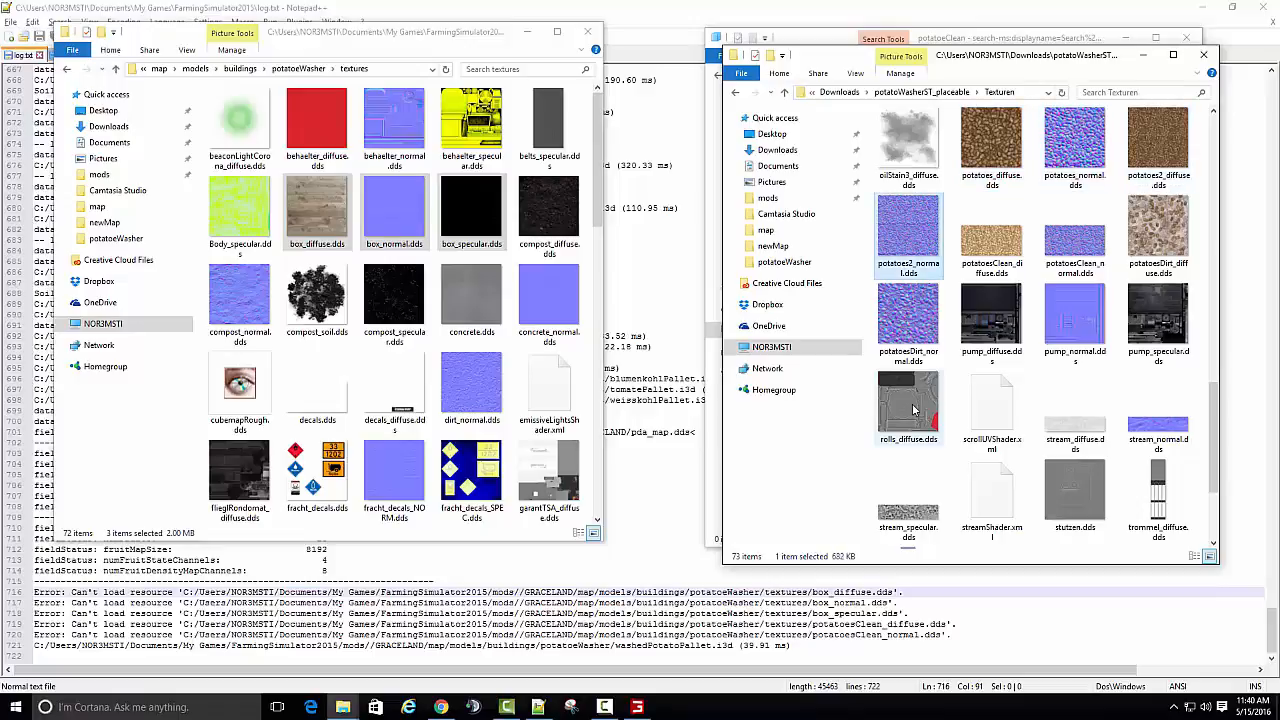
{"action": "key", "text": "Right"}
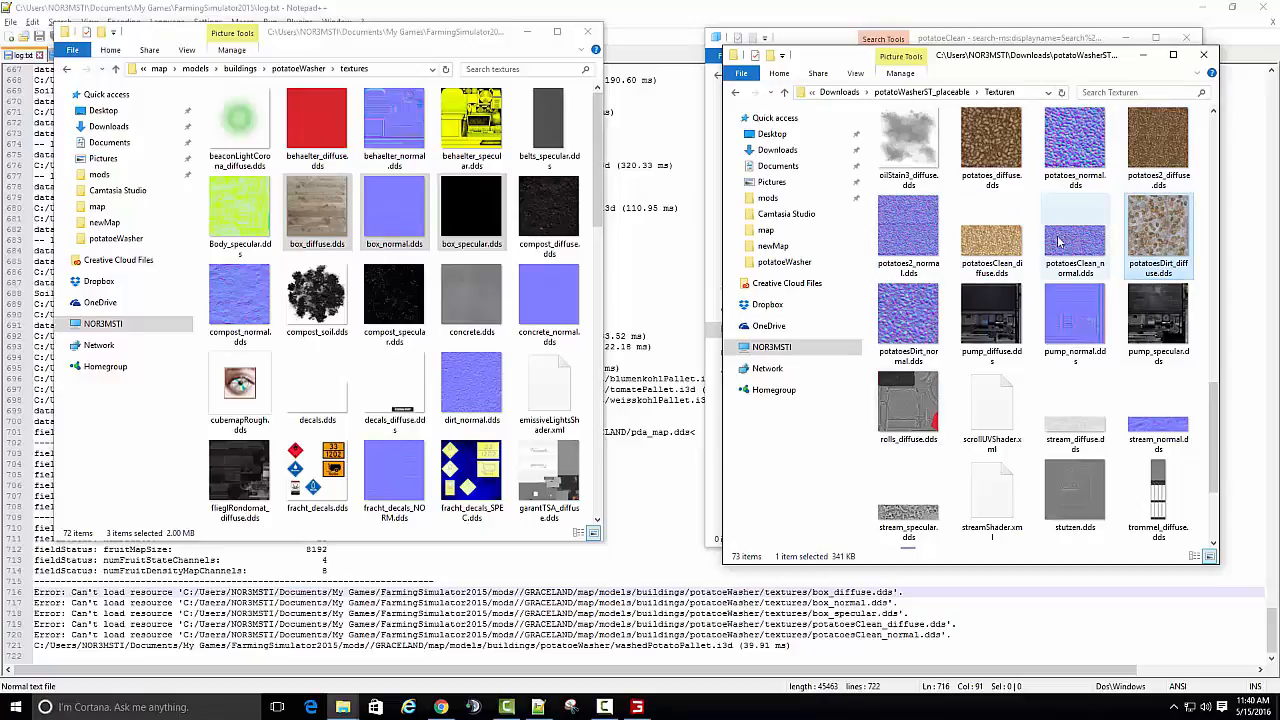
{"action": "left_click", "coordinate": [985, 247]}
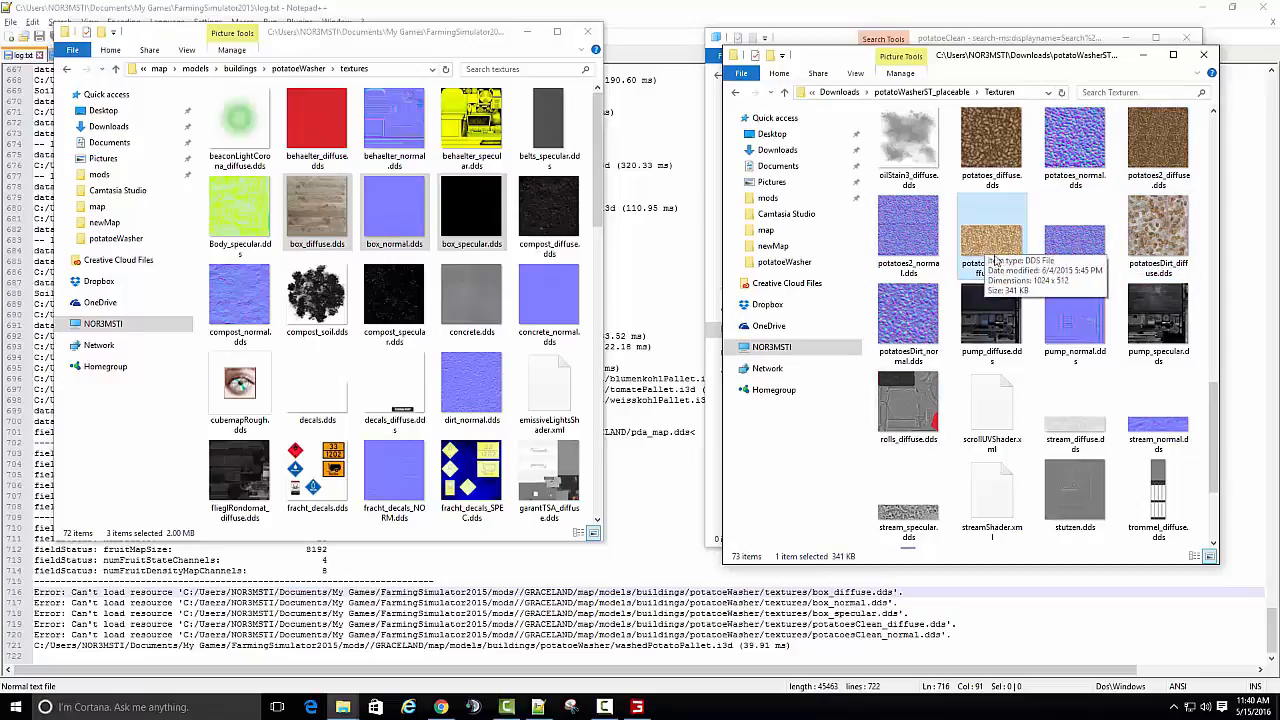
{"action": "left_click", "coordinate": [1071, 248], "text": "ctrl"}
{"action": "right_click", "coordinate": [1071, 248]}
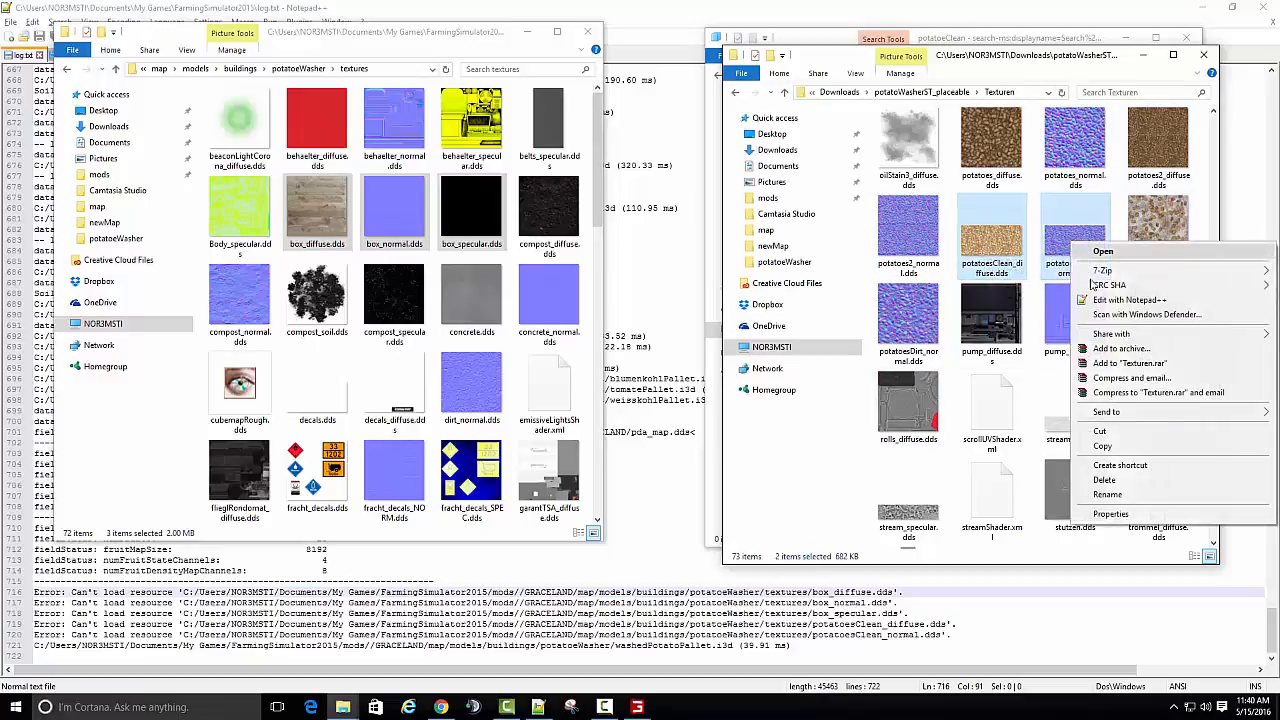
{"action": "left_click", "coordinate": [1134, 453]}
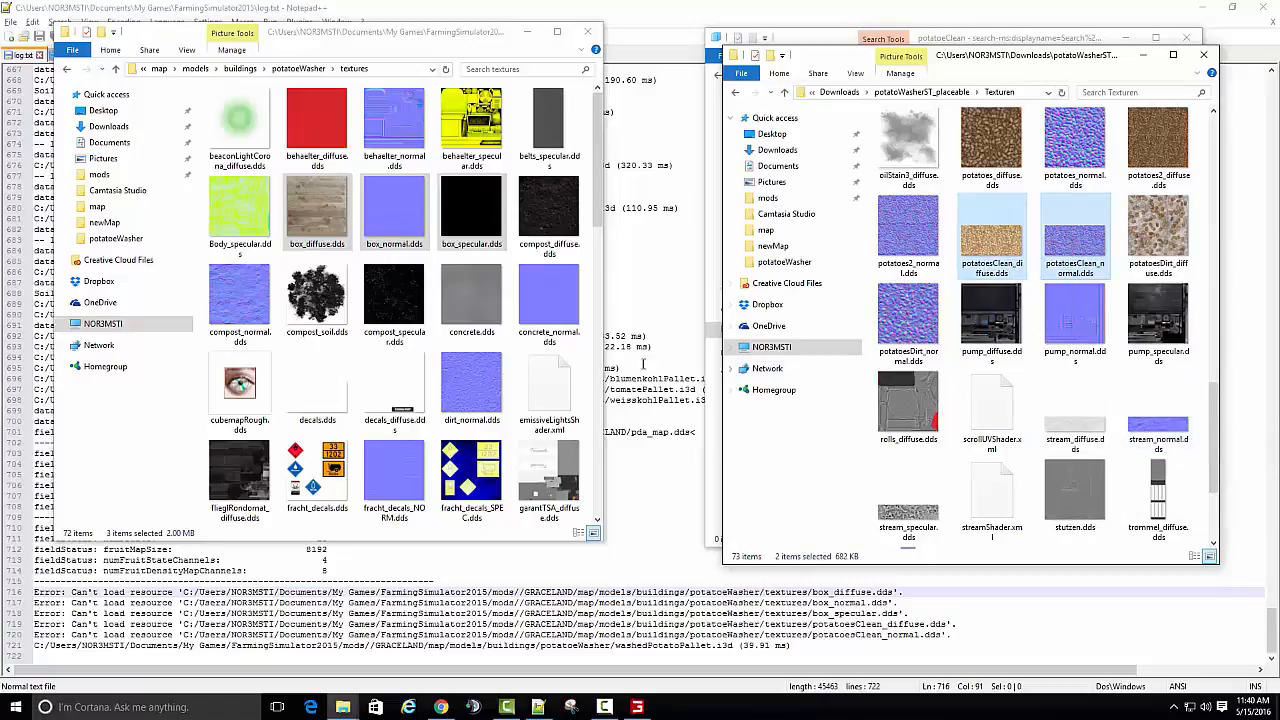
- Paste the two potatoesClean textures into the GRACELAND potatoeWasher textures folder and minimize all open folder windows
{"action": "right_click", "coordinate": [583, 357]}
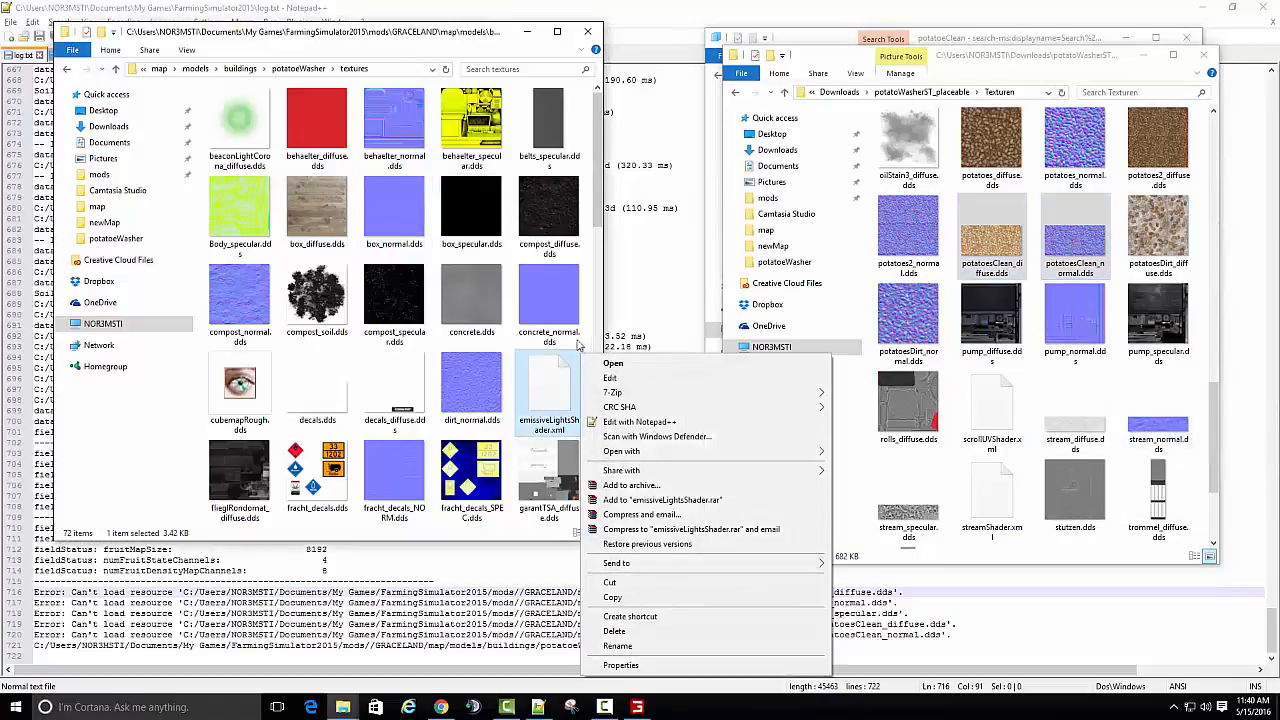
{"action": "left_click", "coordinate": [590, 310]}
{"action": "right_click", "coordinate": [590, 310]}
{"action": "left_click", "coordinate": [620, 397]}
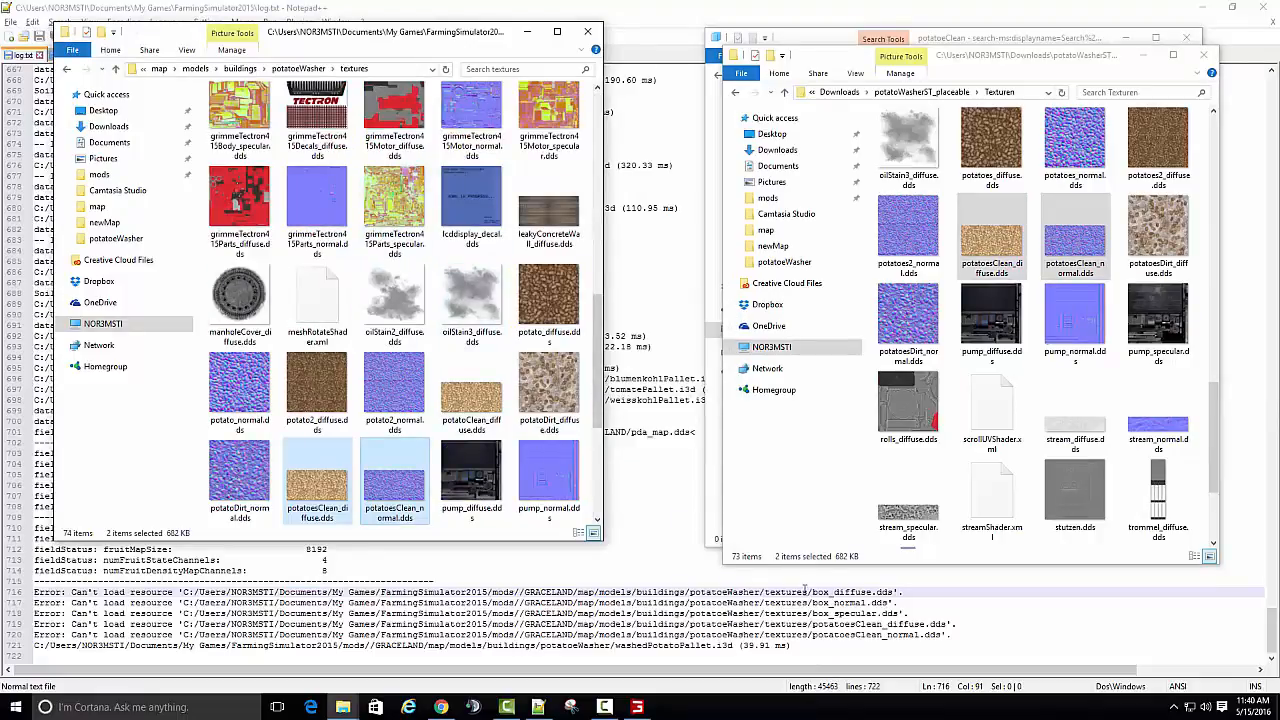
{"action": "left_click", "coordinate": [527, 31]}
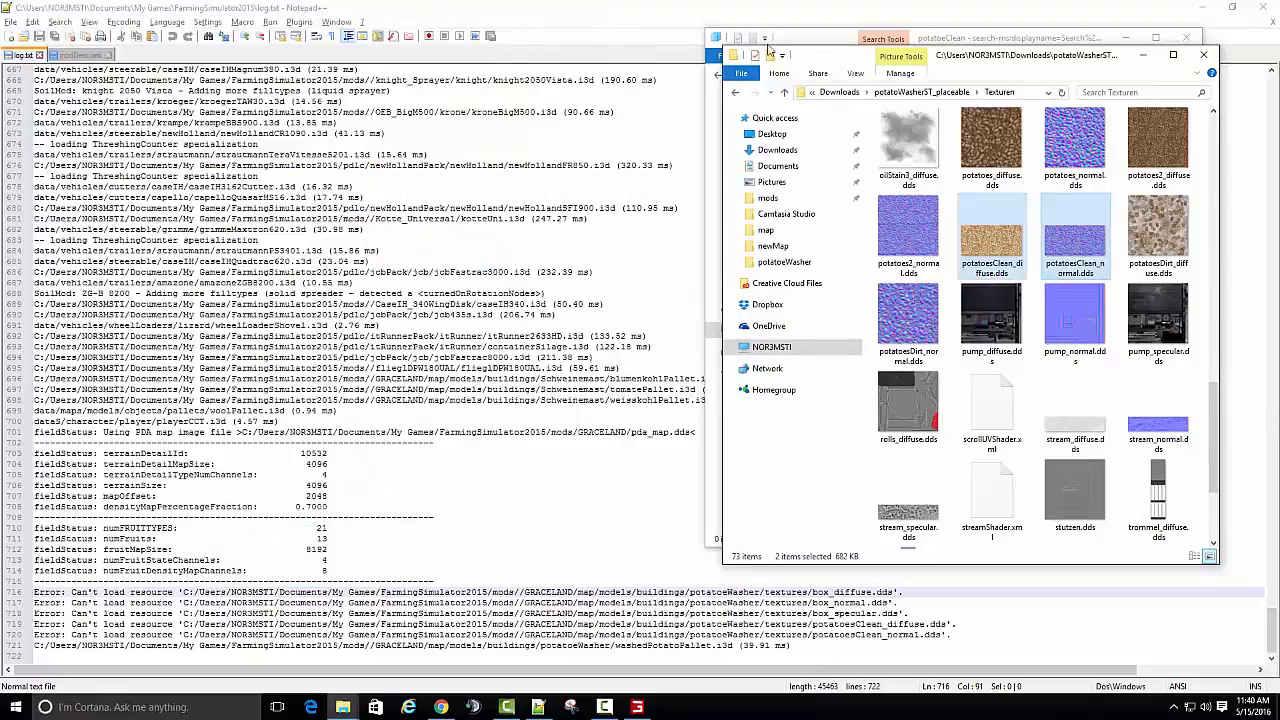
{"action": "left_click", "coordinate": [1127, 54]}
{"action": "left_click", "coordinate": [1130, 40]}
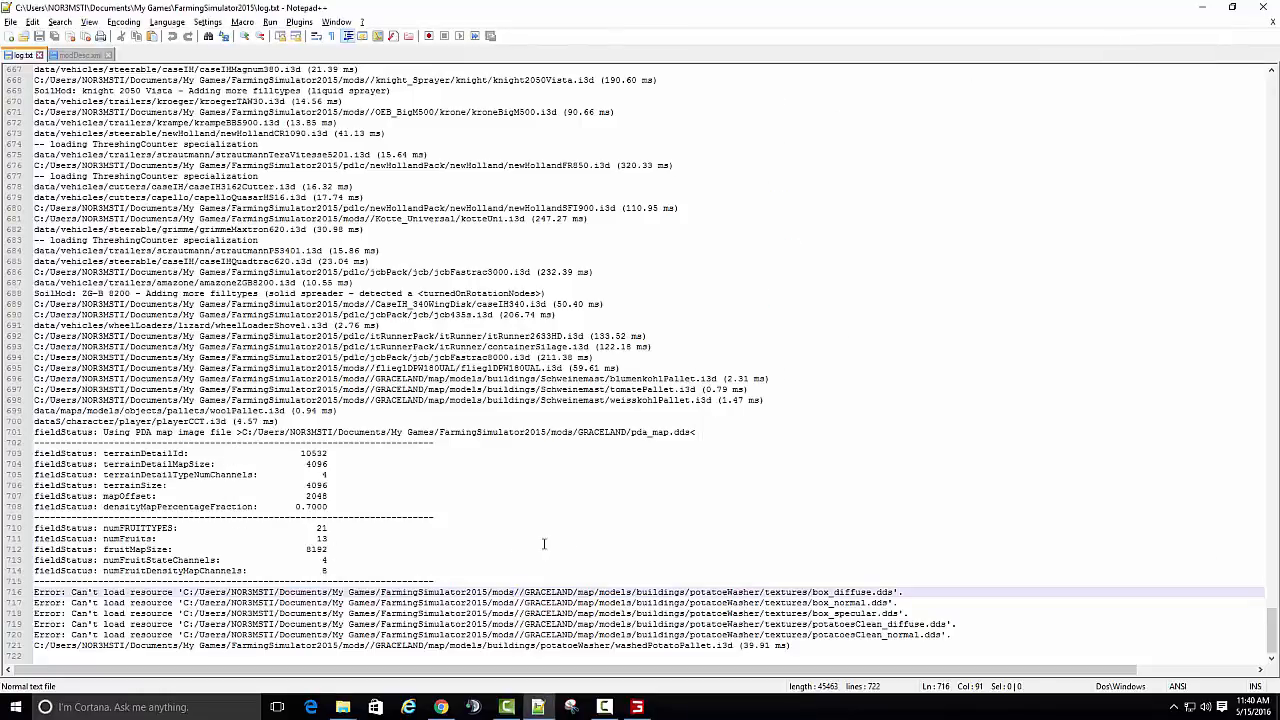
- Search log.txt for "error" and go through every match in the file
{"action": "left_click", "coordinate": [60, 22]}
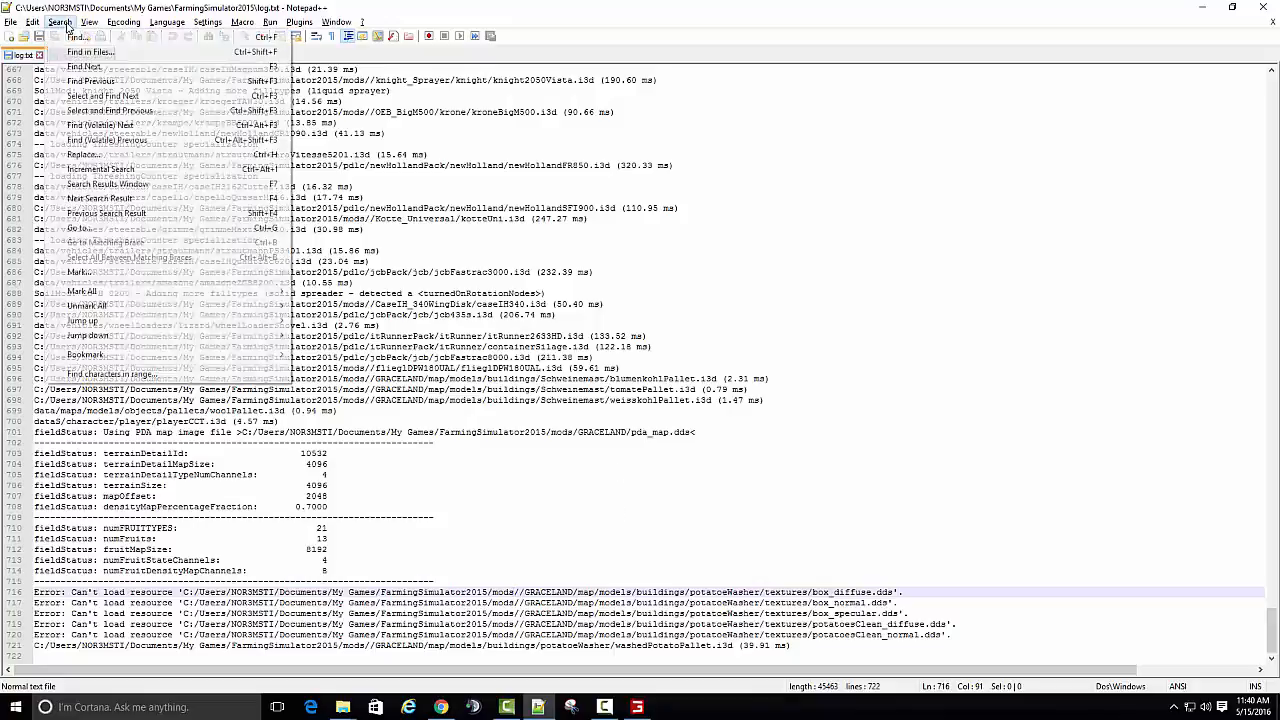
{"action": "left_click", "coordinate": [80, 38]}
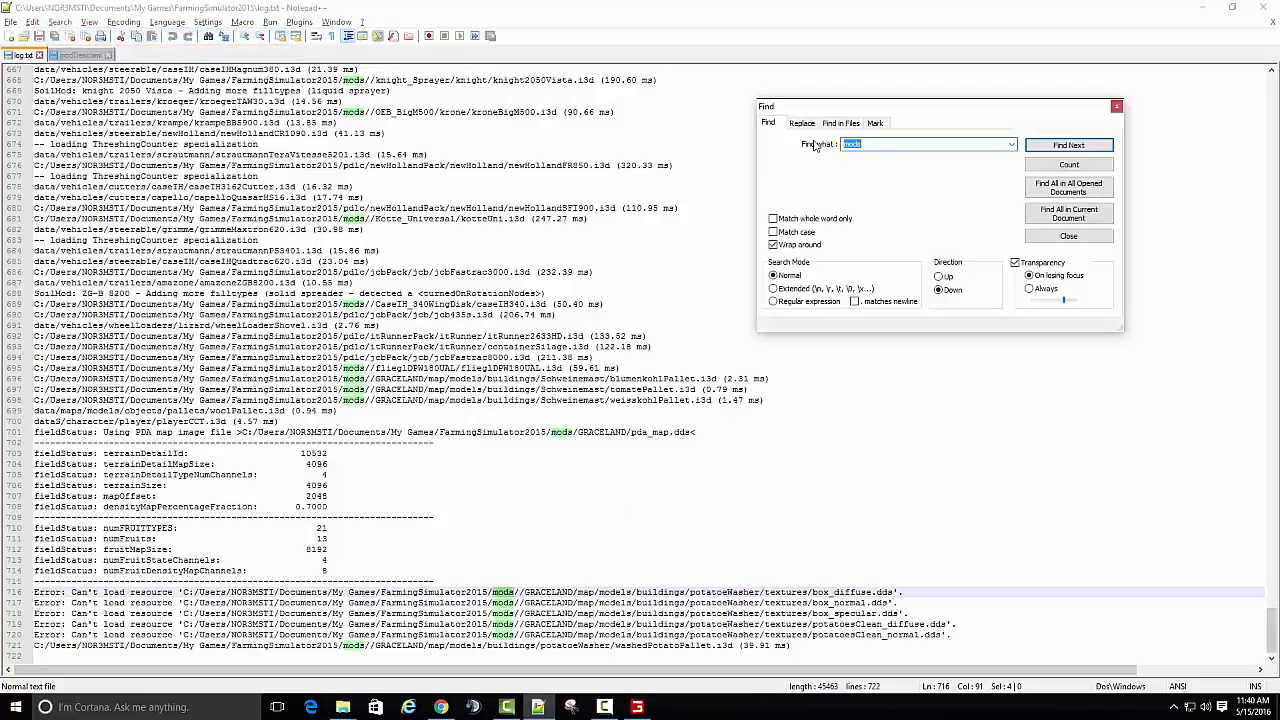
{"action": "type", "text": "error"}
{"action": "key", "text": "Return"}
{"action": "key", "text": "Return"}
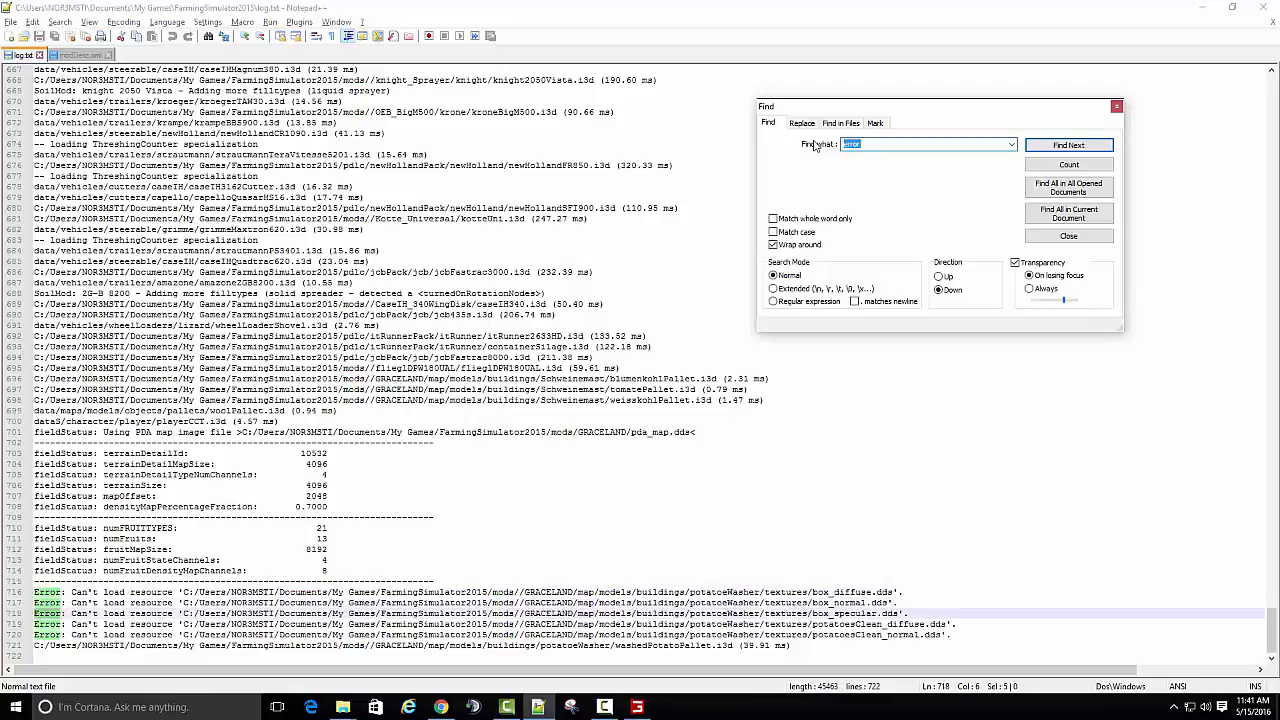
{"action": "key", "text": "Return"}
{"action": "key", "text": "Return"}
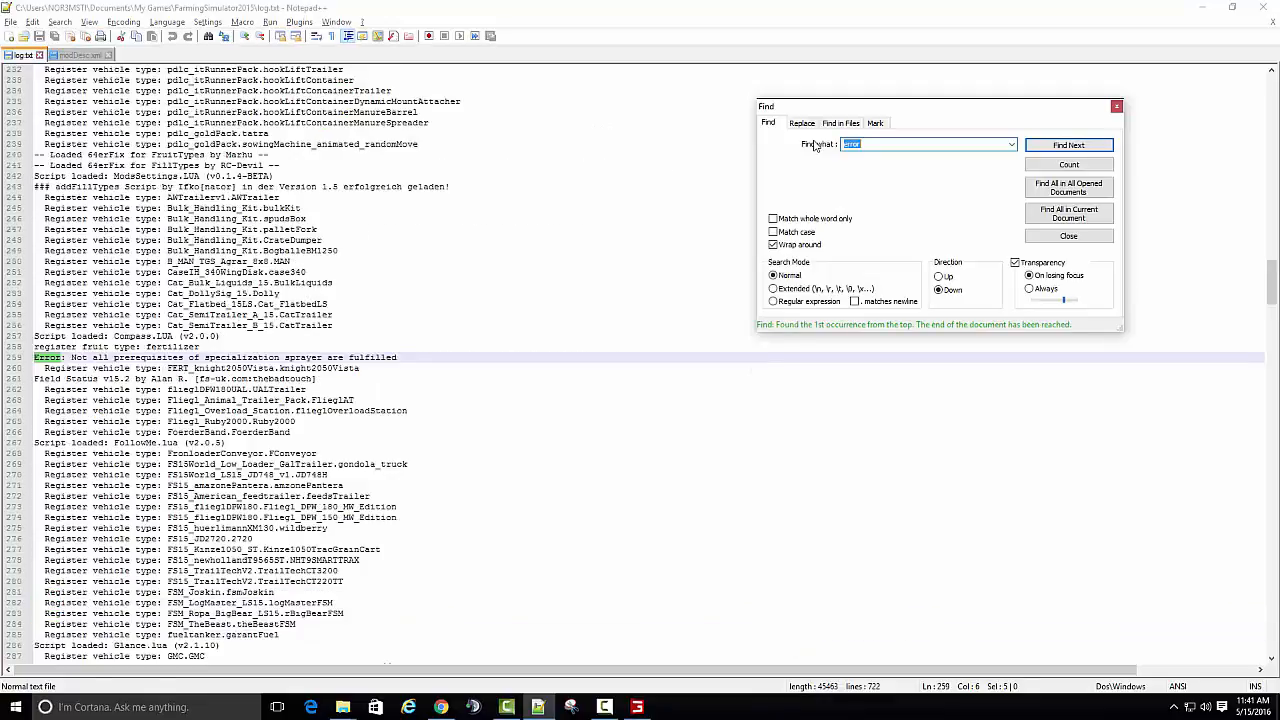
{"action": "key", "text": "Return"}
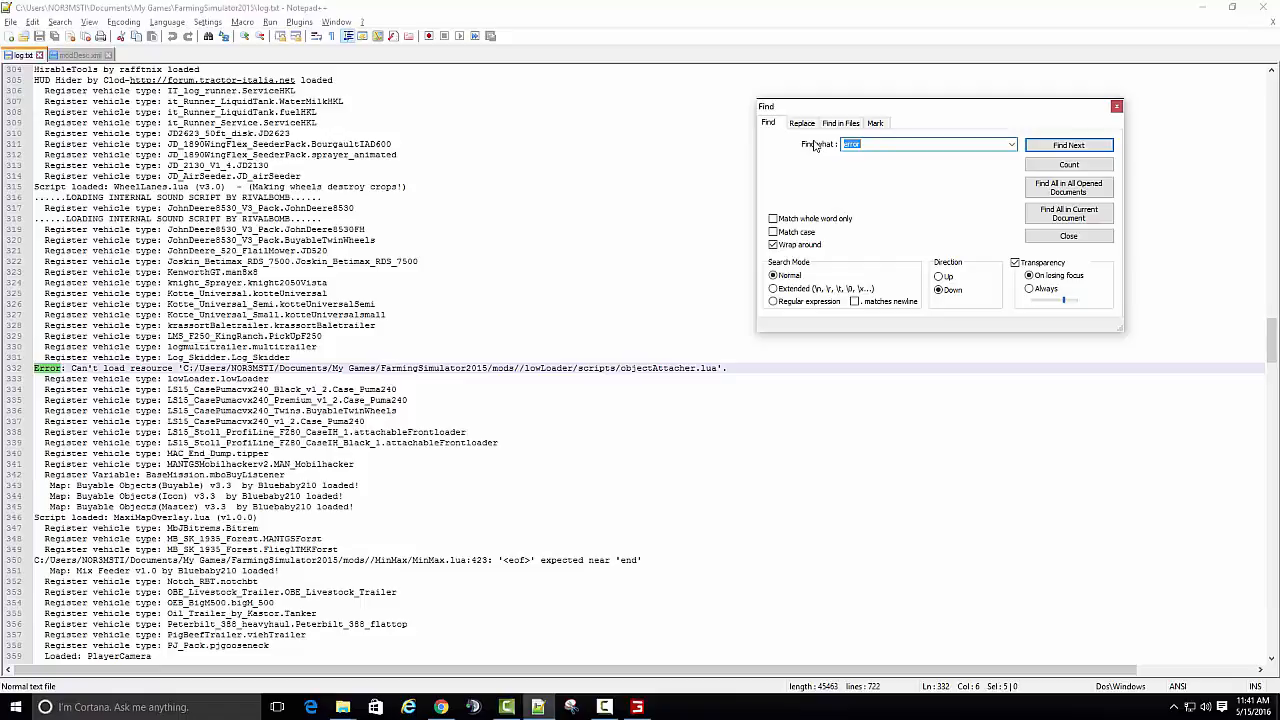
{"action": "key", "text": "Return"}
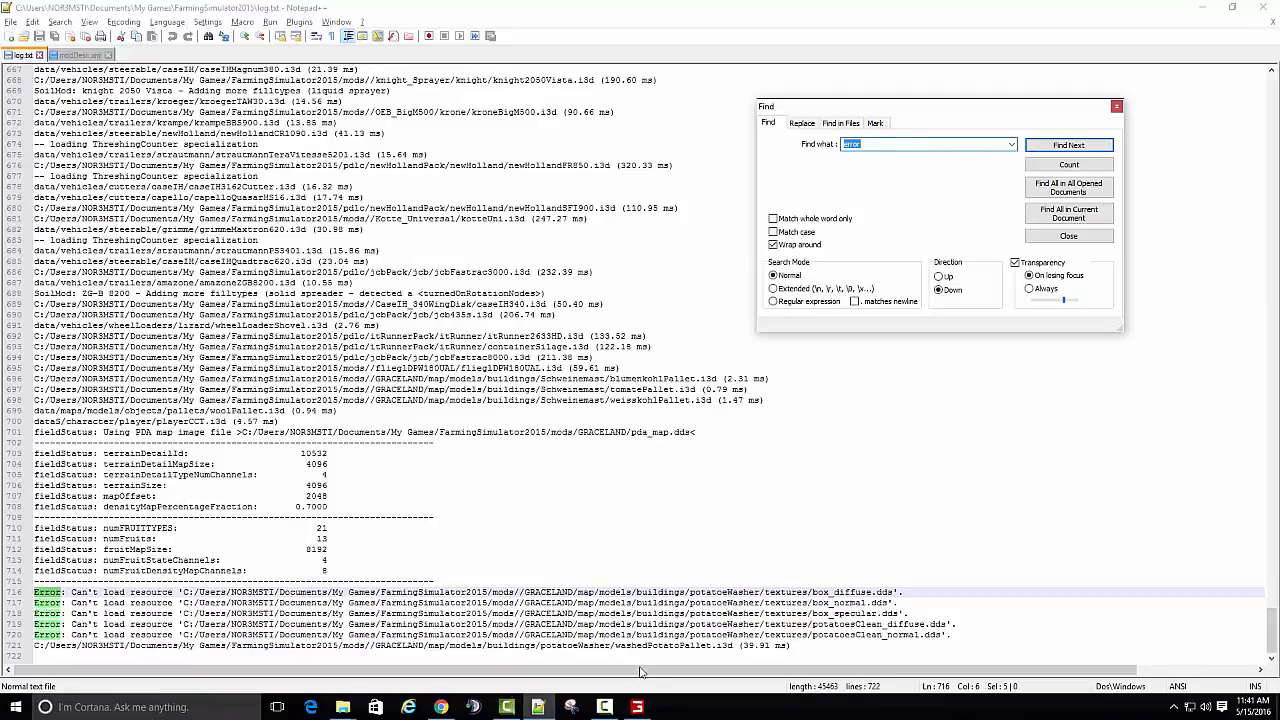
- Switch to Farming Simulator 15, end the running game without saving and quit to the desktop
{"action": "left_click", "coordinate": [637, 707]}
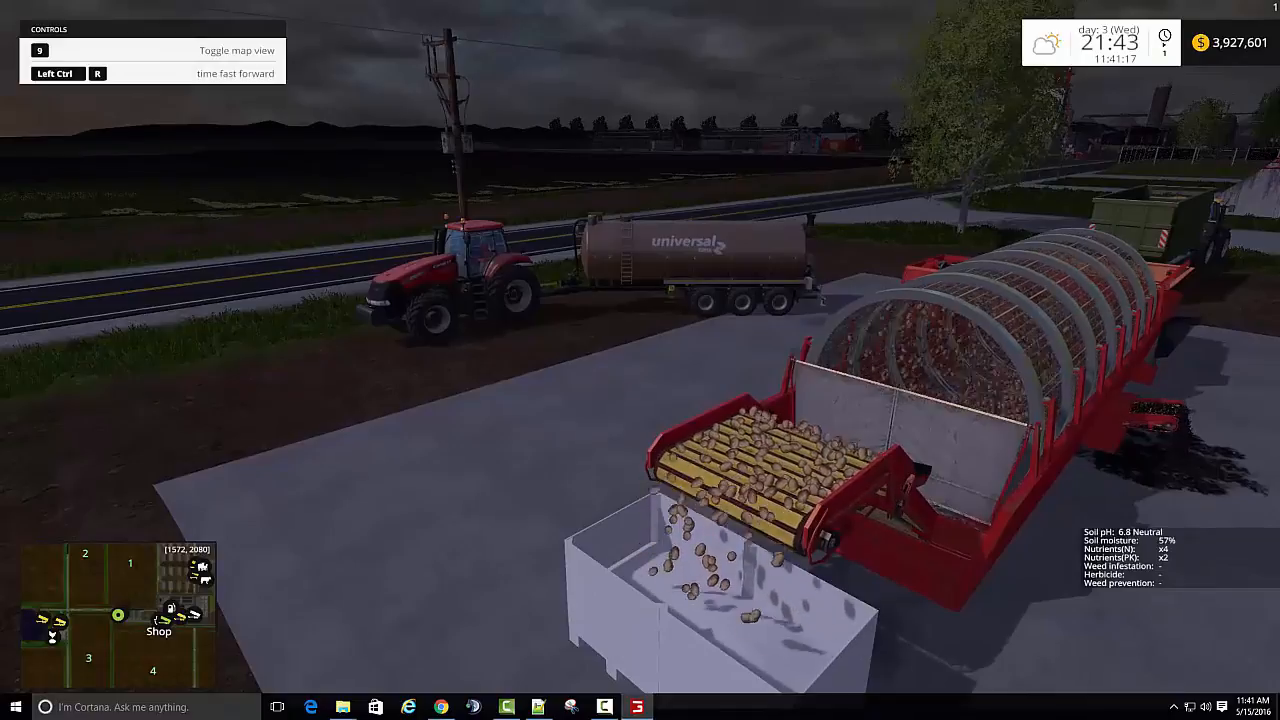
{"action": "key", "text": "Escape"}
{"action": "left_click", "coordinate": [1029, 590]}
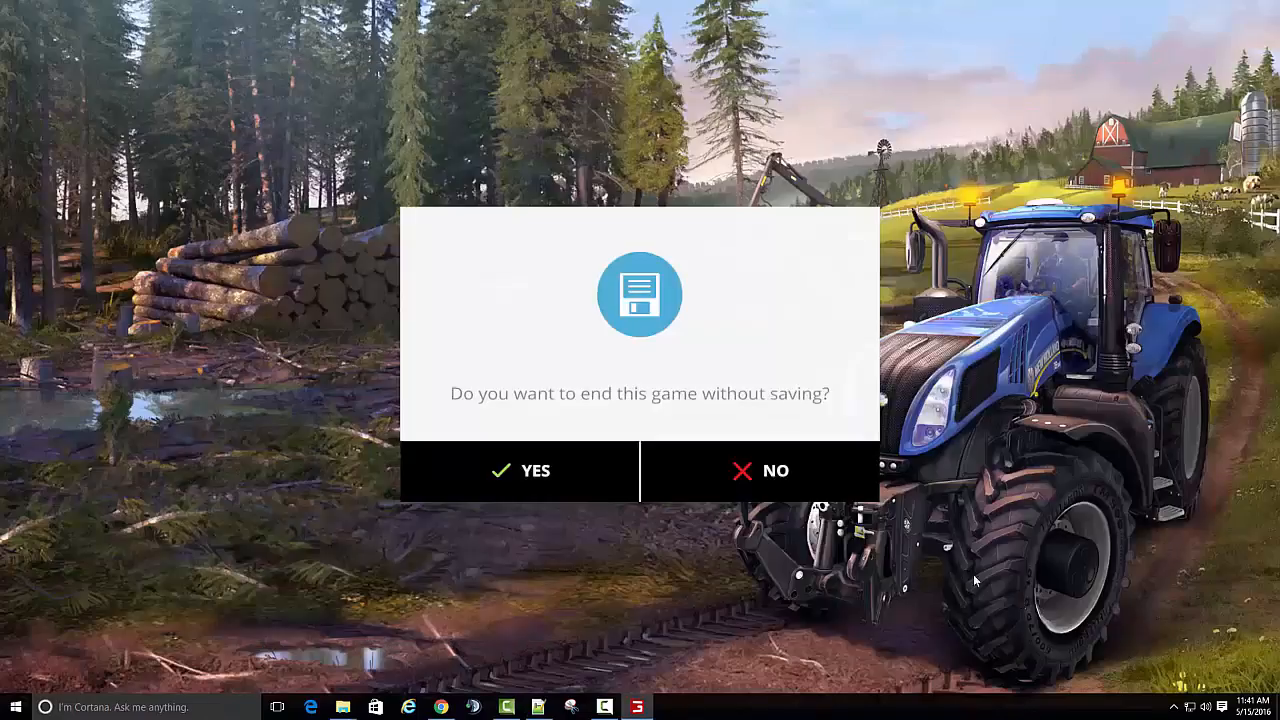
{"action": "left_click", "coordinate": [565, 462]}
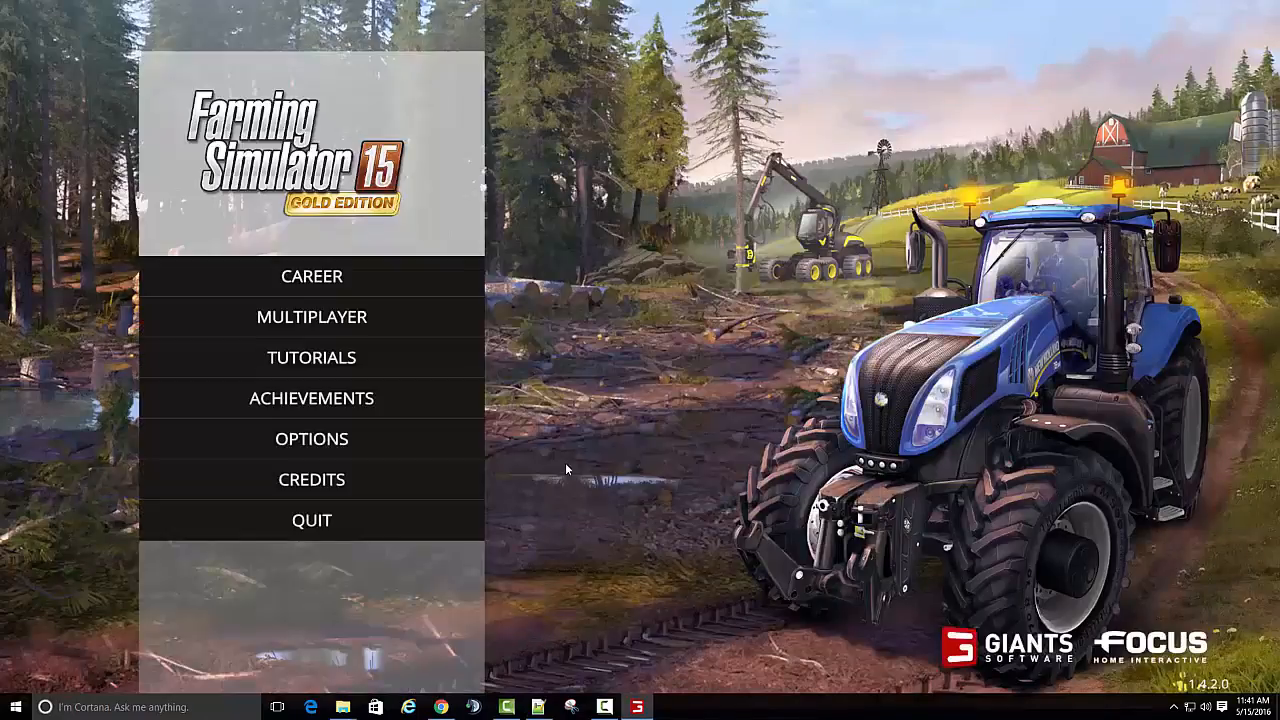
{"action": "left_click", "coordinate": [311, 520]}
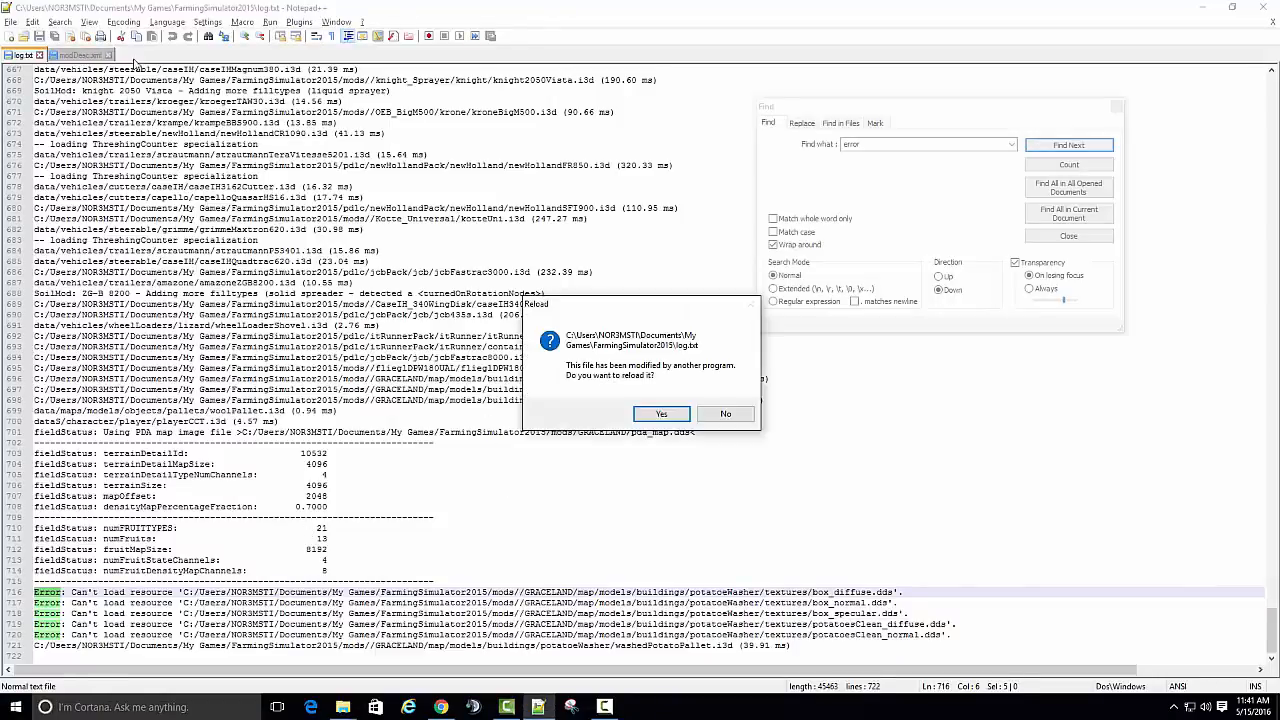
- Decline reloading log.txt, bring up the potato washer's modDesc.xml and close the search dialog
{"action": "left_click", "coordinate": [706, 413]}
{"action": "left_click", "coordinate": [72, 56]}
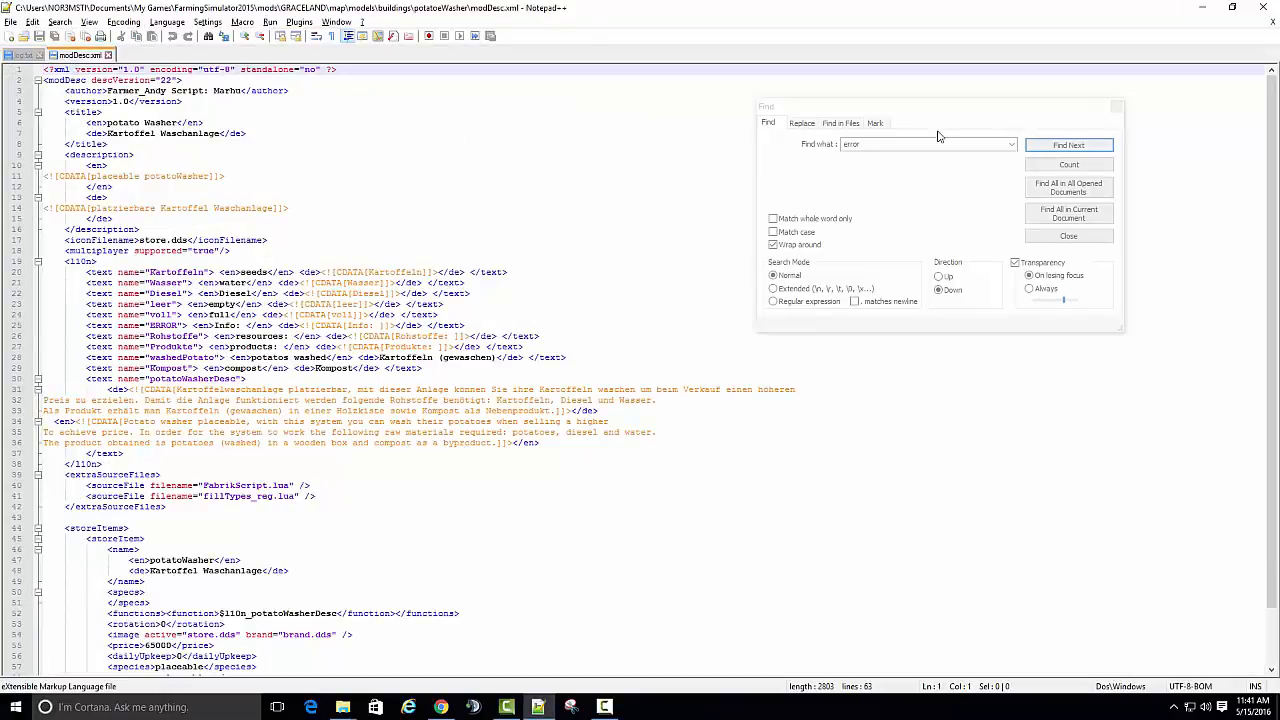
{"action": "mouse_move", "coordinate": [987, 115]}
{"action": "left_mouse_down"}
{"action": "mouse_move", "coordinate": [1220, 188]}
{"action": "mouse_move", "coordinate": [1008, 125]}
{"action": "left_mouse_up"}
{"action": "left_click", "coordinate": [1132, 122]}
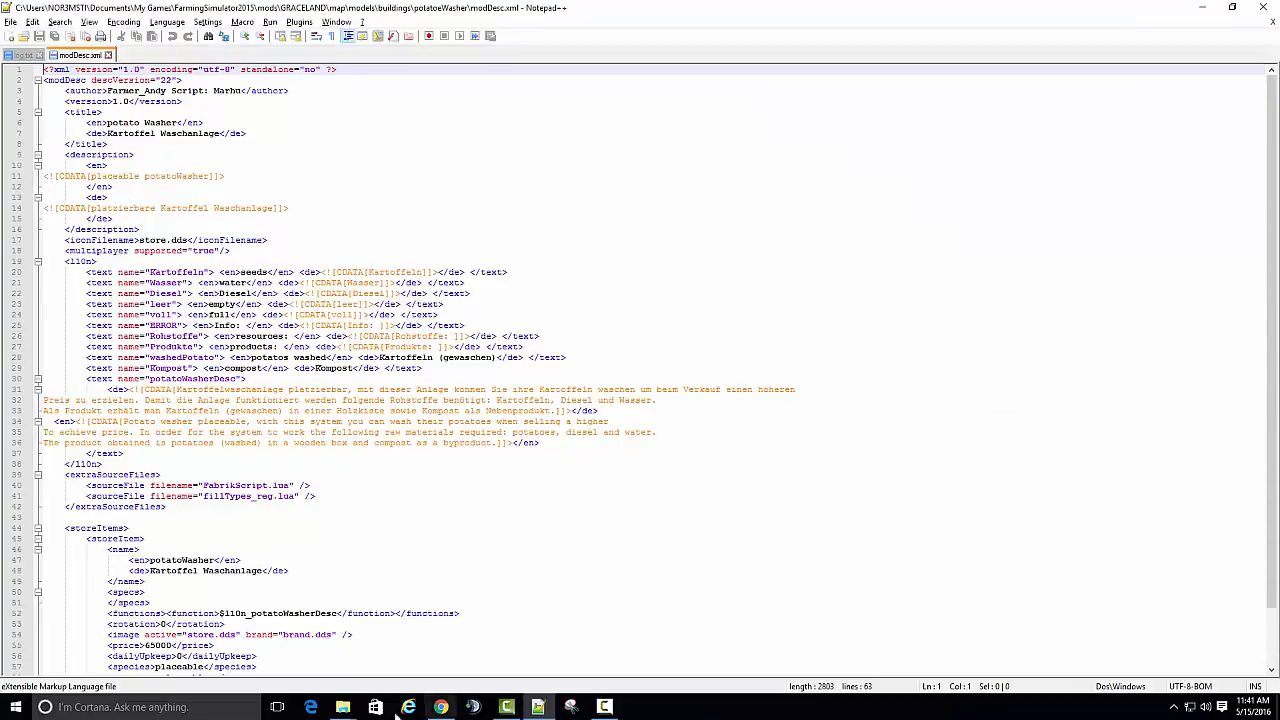
- Open modDesc.xml from the mods\GRACELAND folder in Notepad++ and look through its text entries
{"action": "left_click", "coordinate": [342, 707]}
{"action": "left_click", "coordinate": [266, 607]}
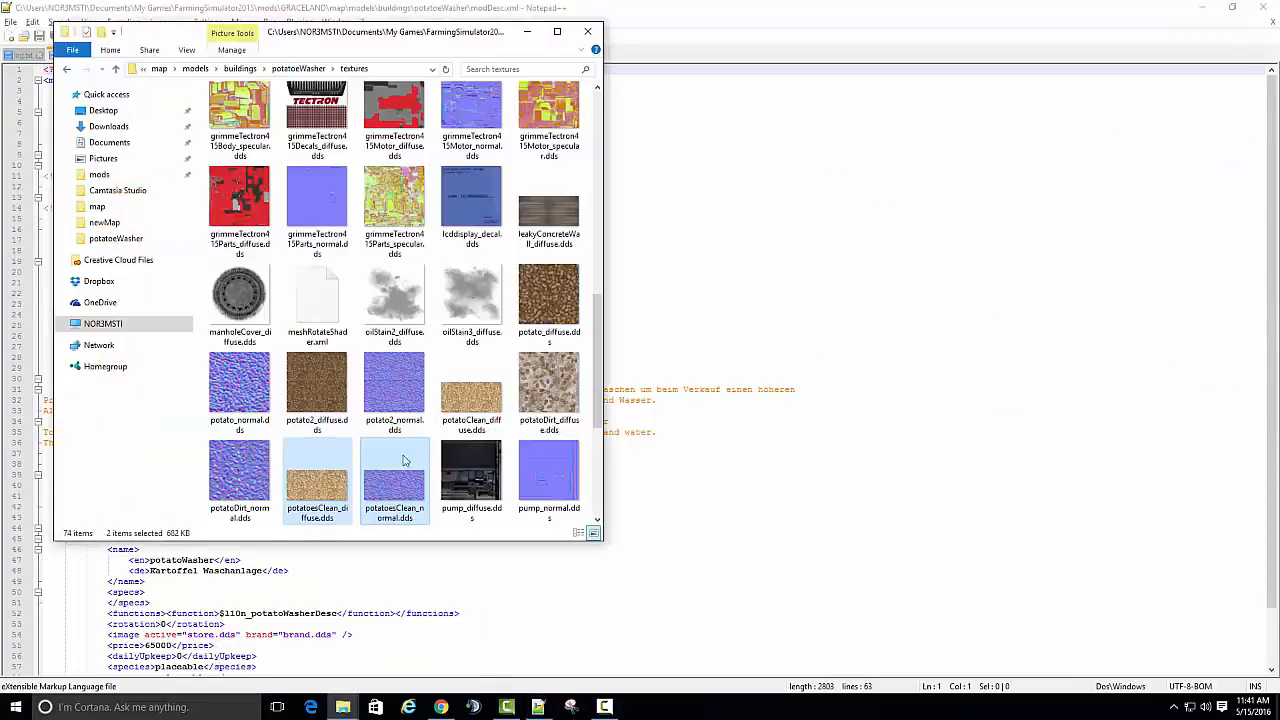
{"action": "left_click_drag", "start_coordinate": [390, 36], "coordinate": [960, 39]}
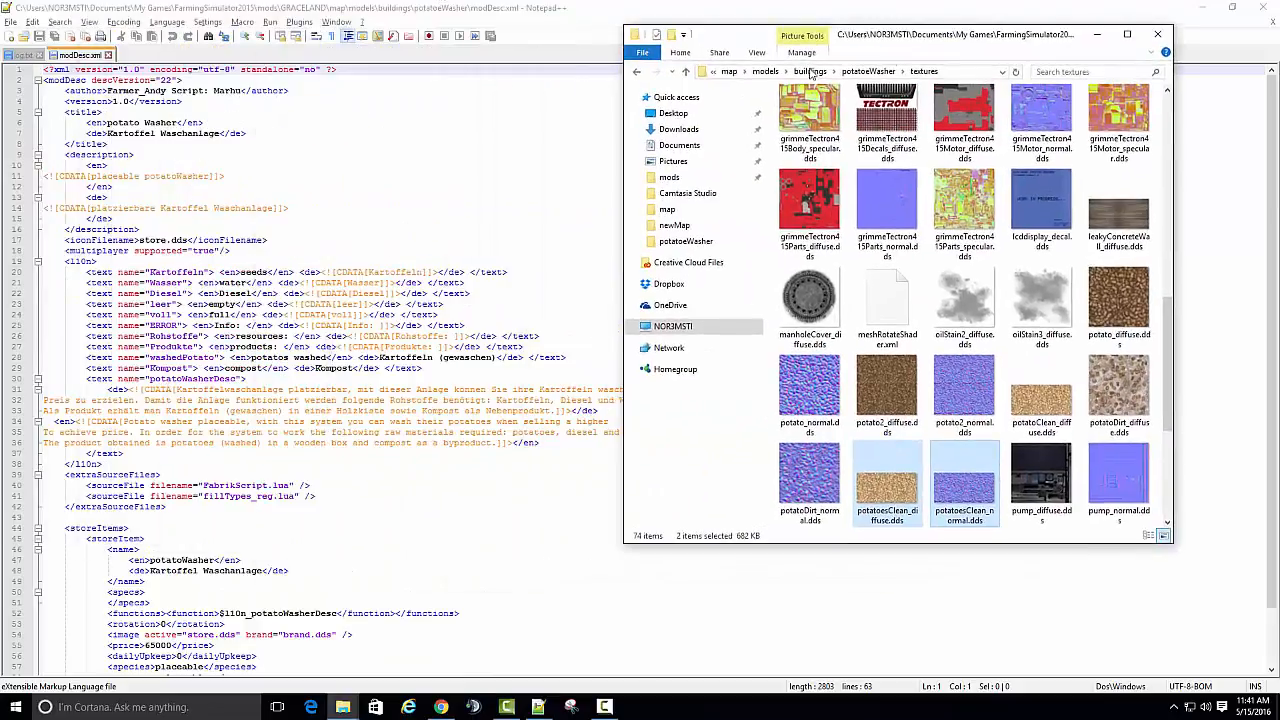
{"action": "left_click", "coordinate": [733, 72]}
{"action": "left_click", "coordinate": [886, 72]}
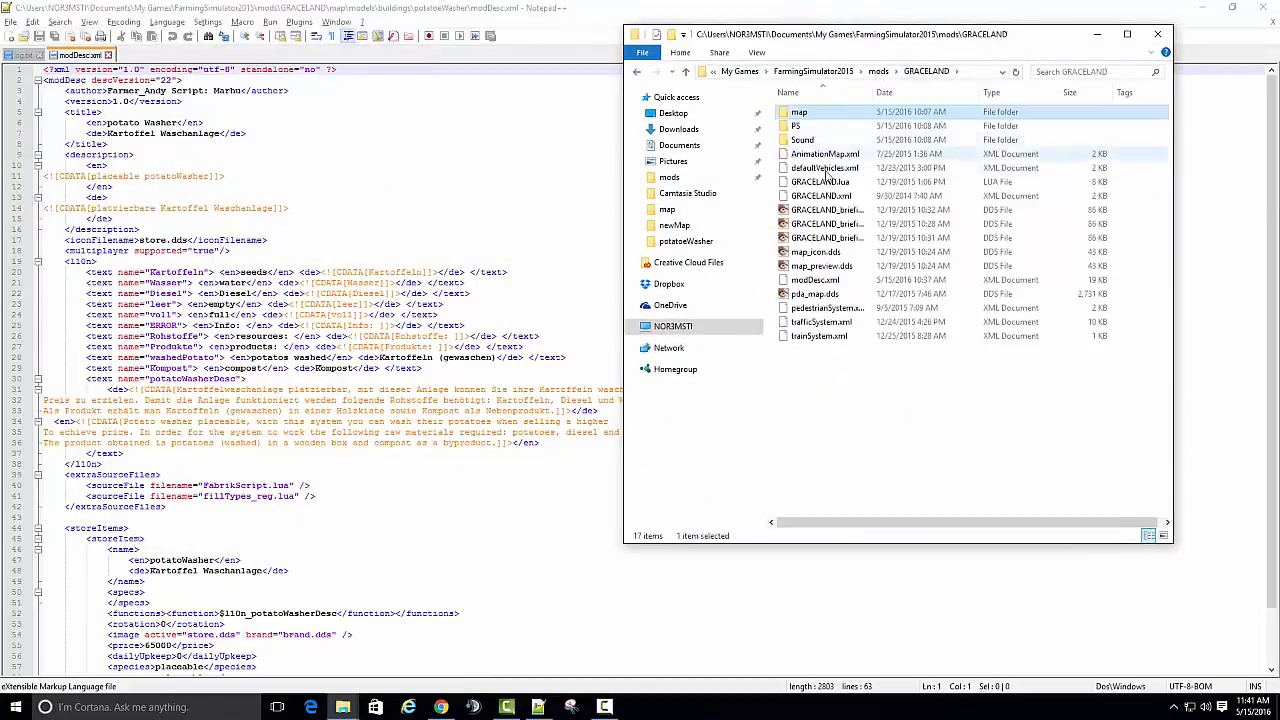
{"action": "left_click", "coordinate": [815, 281]}
{"action": "right_click", "coordinate": [818, 288]}
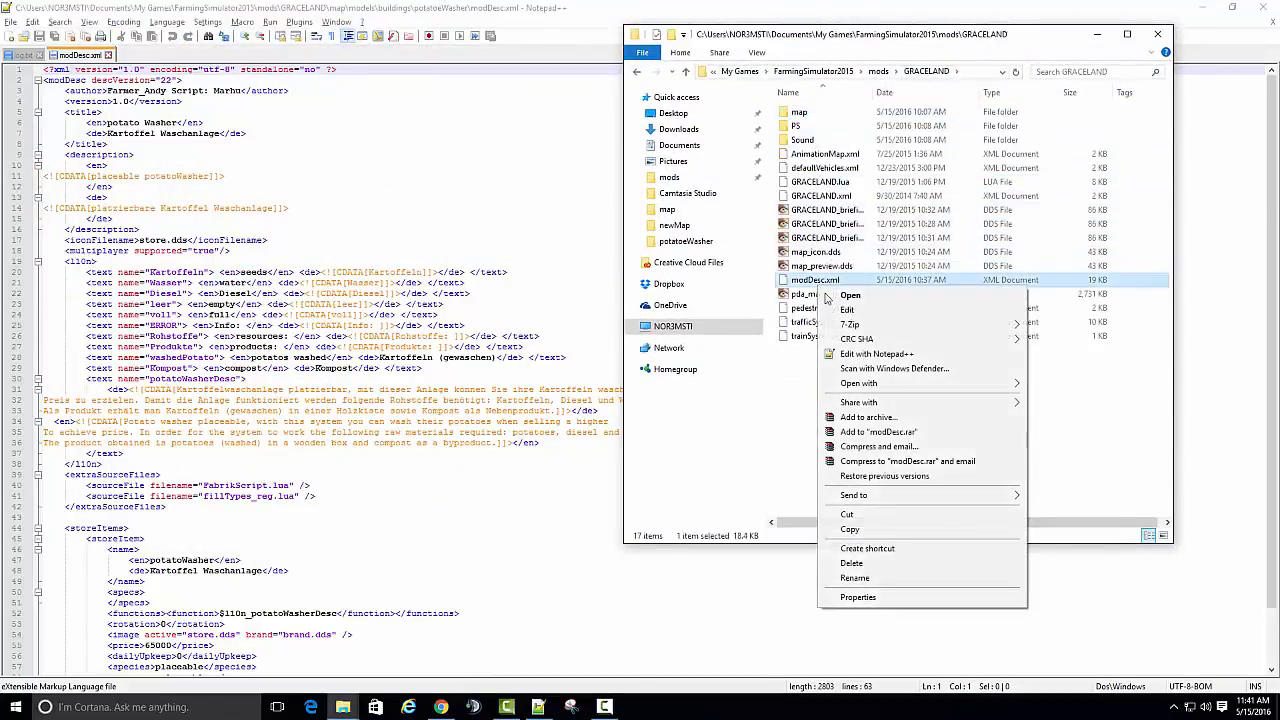
{"action": "left_click", "coordinate": [882, 360]}
{"action": "scroll", "coordinate": [487, 271], "scroll_direction": "down", "scroll_amount": 9}
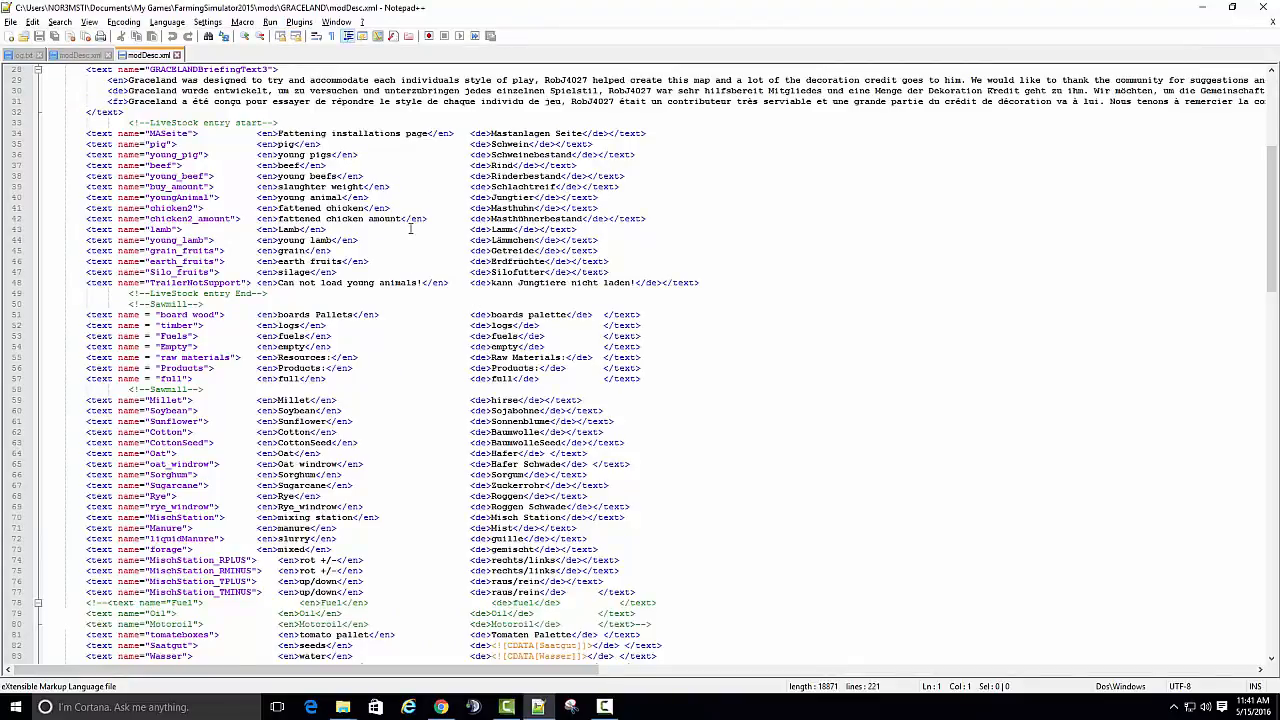
{"action": "scroll", "coordinate": [410, 229], "scroll_direction": "up", "scroll_amount": 3}
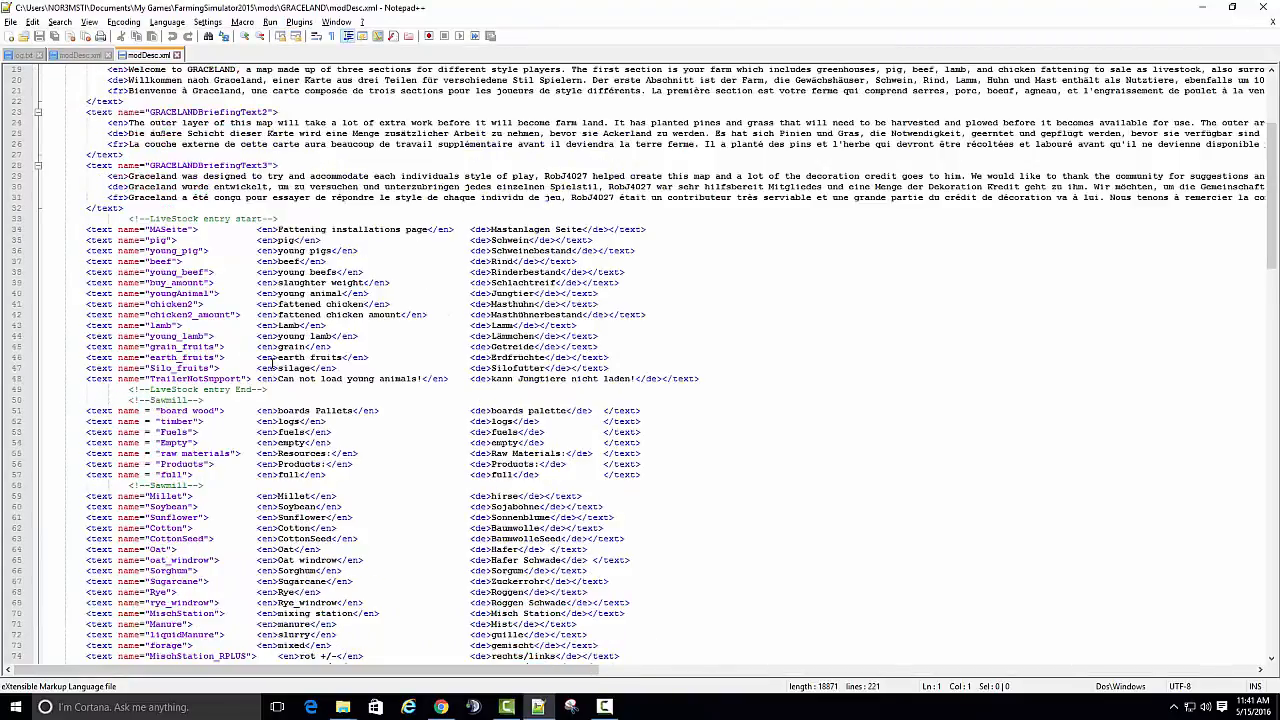
{"action": "scroll", "coordinate": [270, 362], "scroll_direction": "up", "scroll_amount": 1}
{"action": "scroll", "coordinate": [270, 360], "scroll_direction": "down", "scroll_amount": 5}
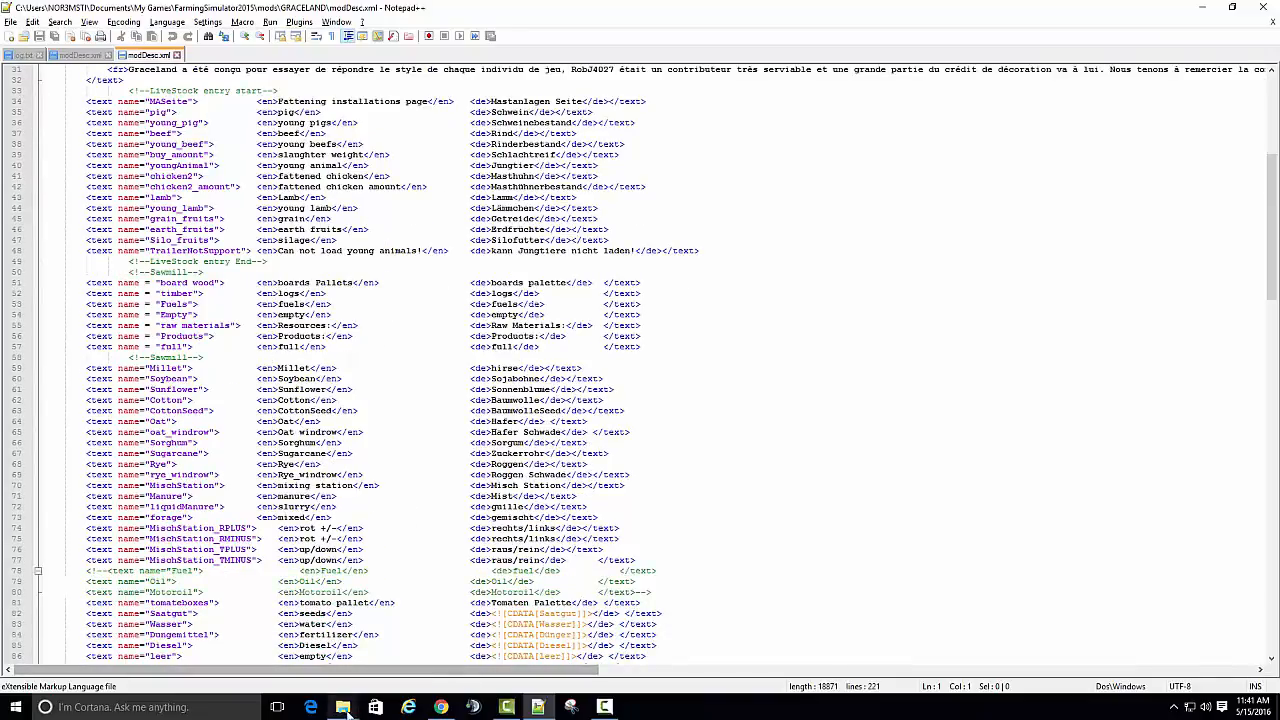
- Copy the washedPotato and Kompost text lines from the potato washer's modDesc.xml and return to the GRACELAND map's modDesc.xml
{"action": "mouse_move", "coordinate": [341, 700]}
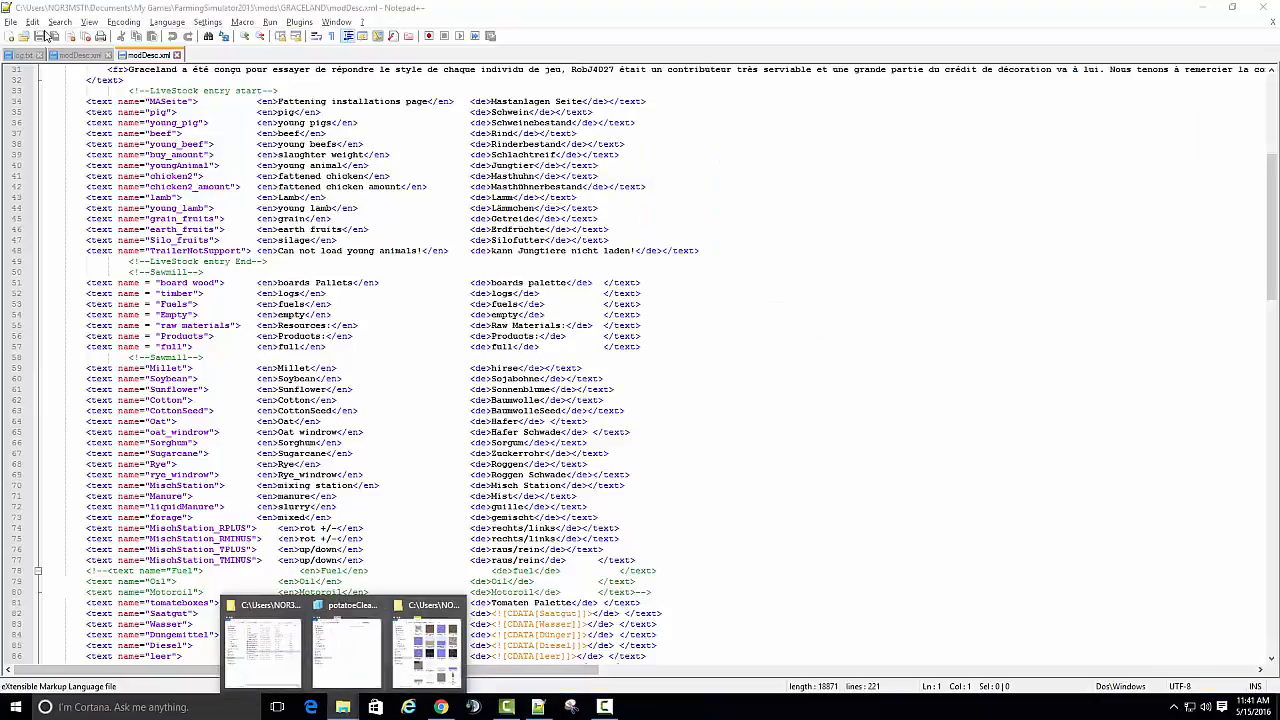
{"action": "left_click", "coordinate": [76, 57]}
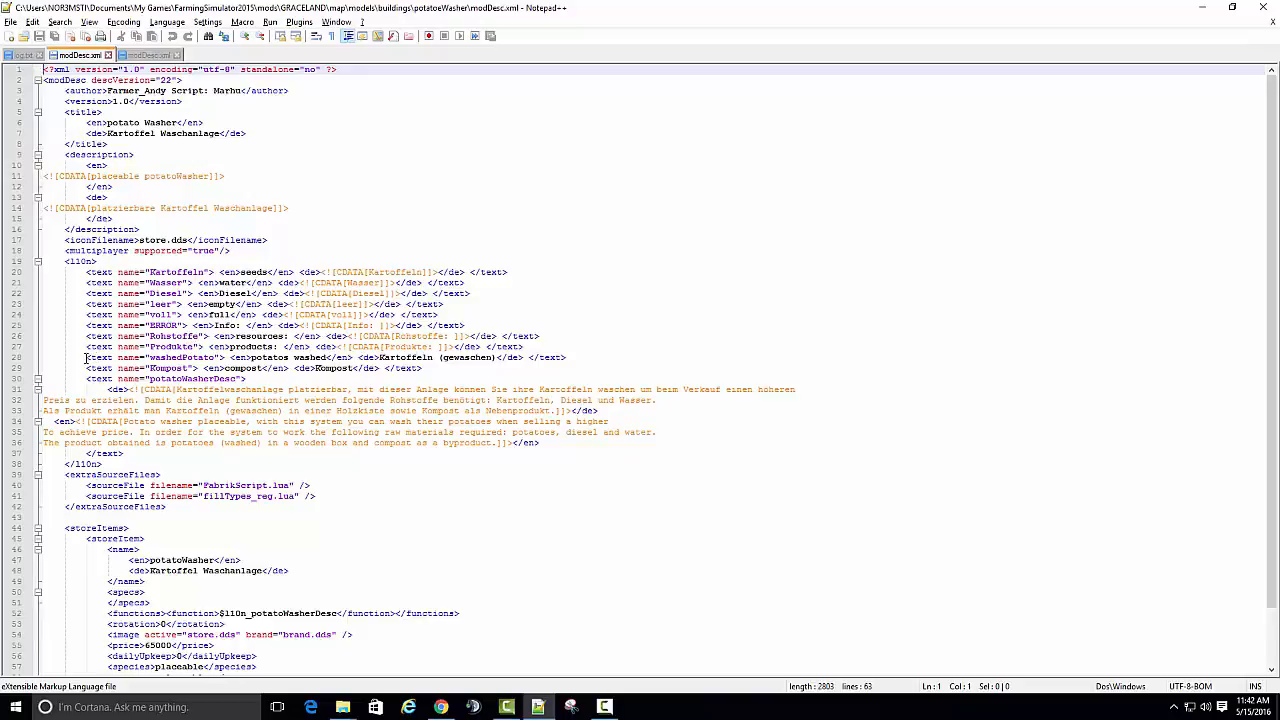
{"action": "left_click_drag", "start_coordinate": [86, 357], "coordinate": [209, 370]}
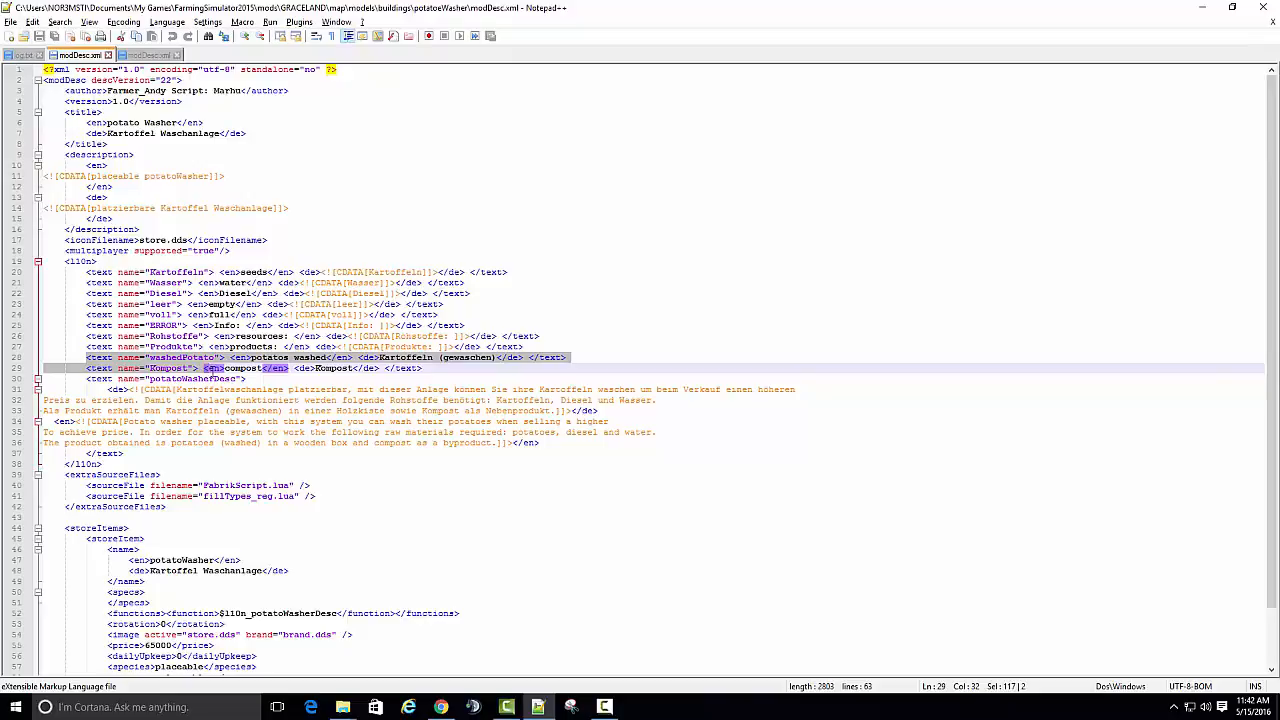
{"action": "left_click_drag", "start_coordinate": [226, 369], "coordinate": [435, 368]}
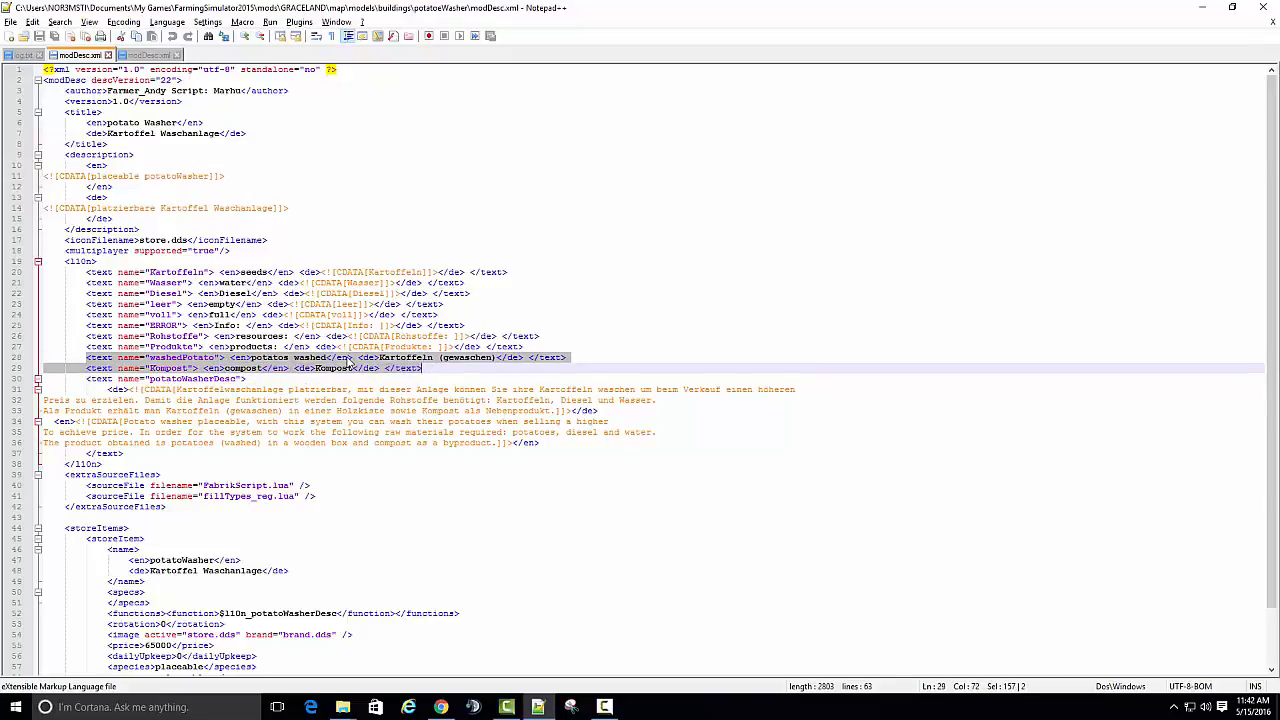
{"action": "right_click", "coordinate": [338, 362]}
{"action": "left_click", "coordinate": [355, 385]}
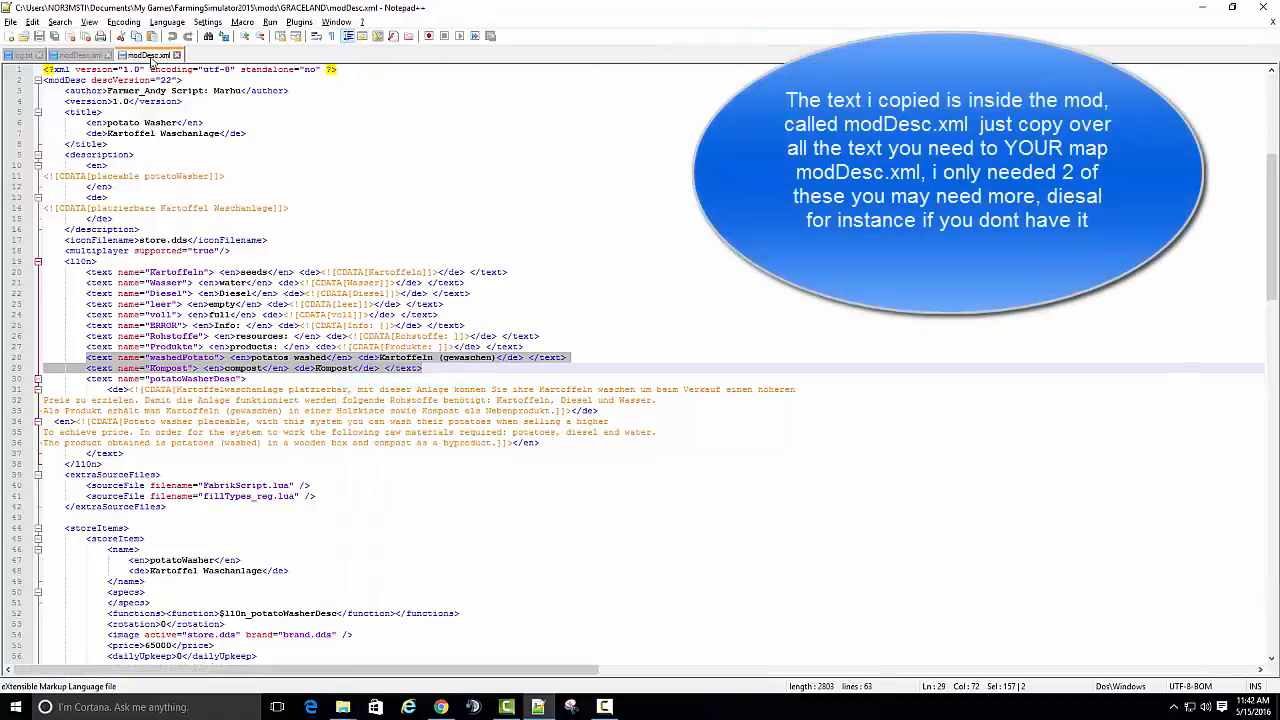
{"action": "left_click", "coordinate": [151, 58]}
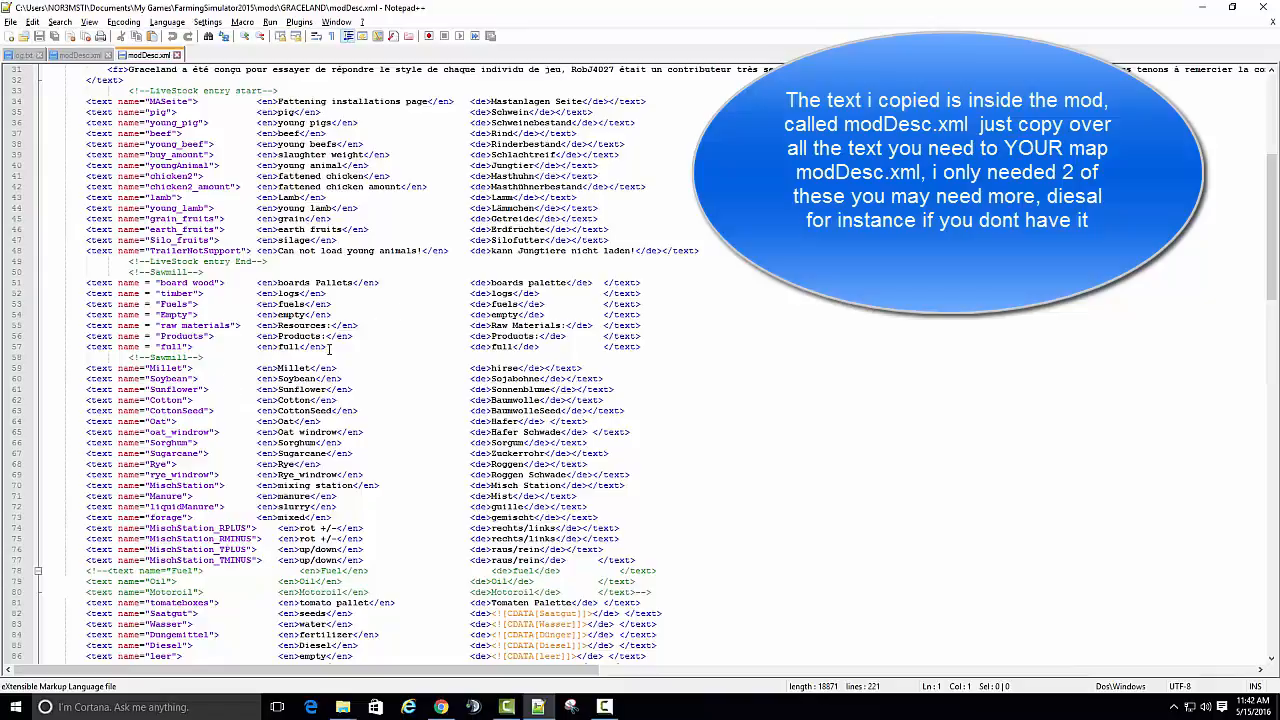
- Paste the copied washedPotato and Kompost text lines on a new line below the closing Sawmill comment in the GRACELAND modDesc.xml
{"action": "left_click", "coordinate": [205, 358]}
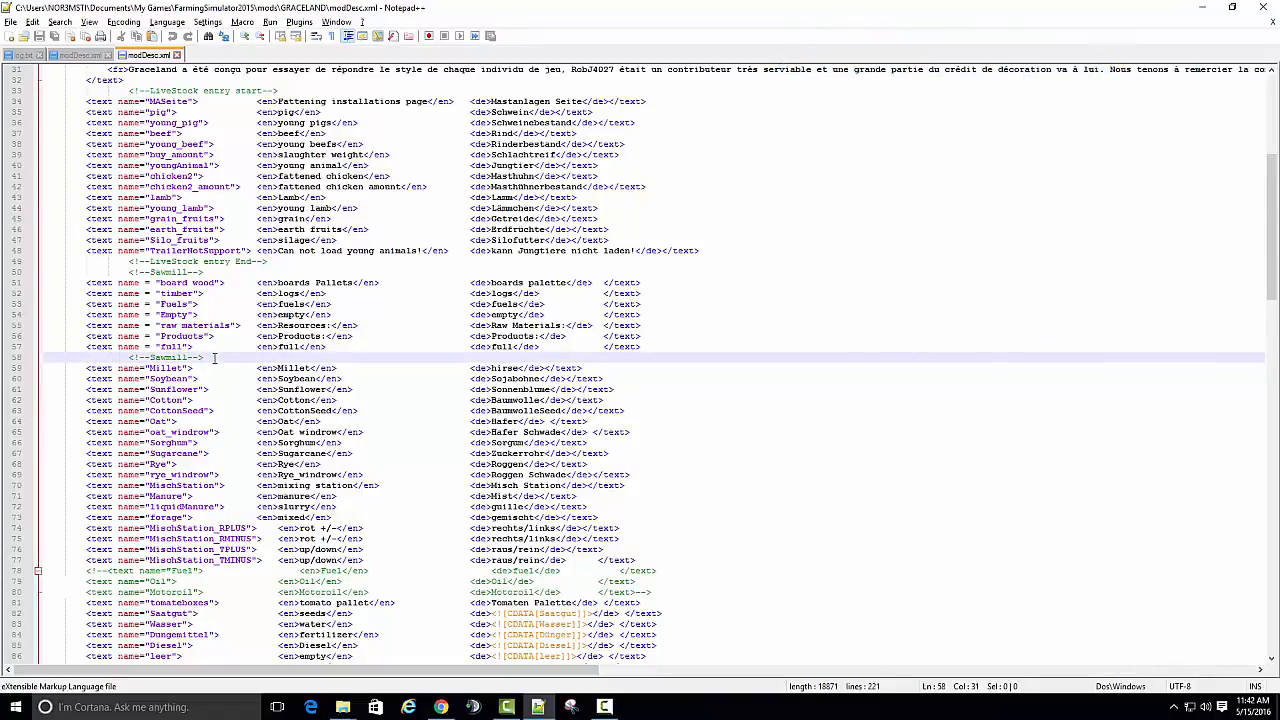
{"action": "key", "text": "Return"}
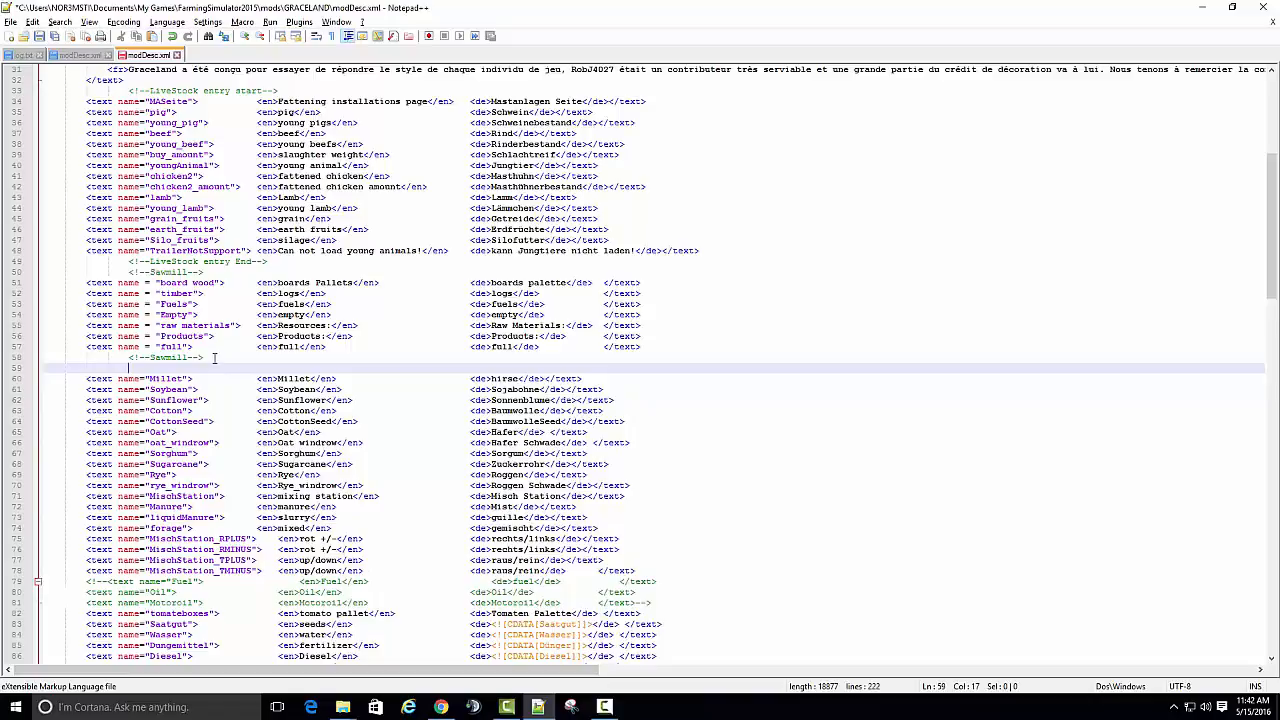
{"action": "key", "text": "Left"}
{"action": "key", "text": "Left"}
{"action": "key", "text": "Left"}
{"action": "key", "text": "ctrl+v"}
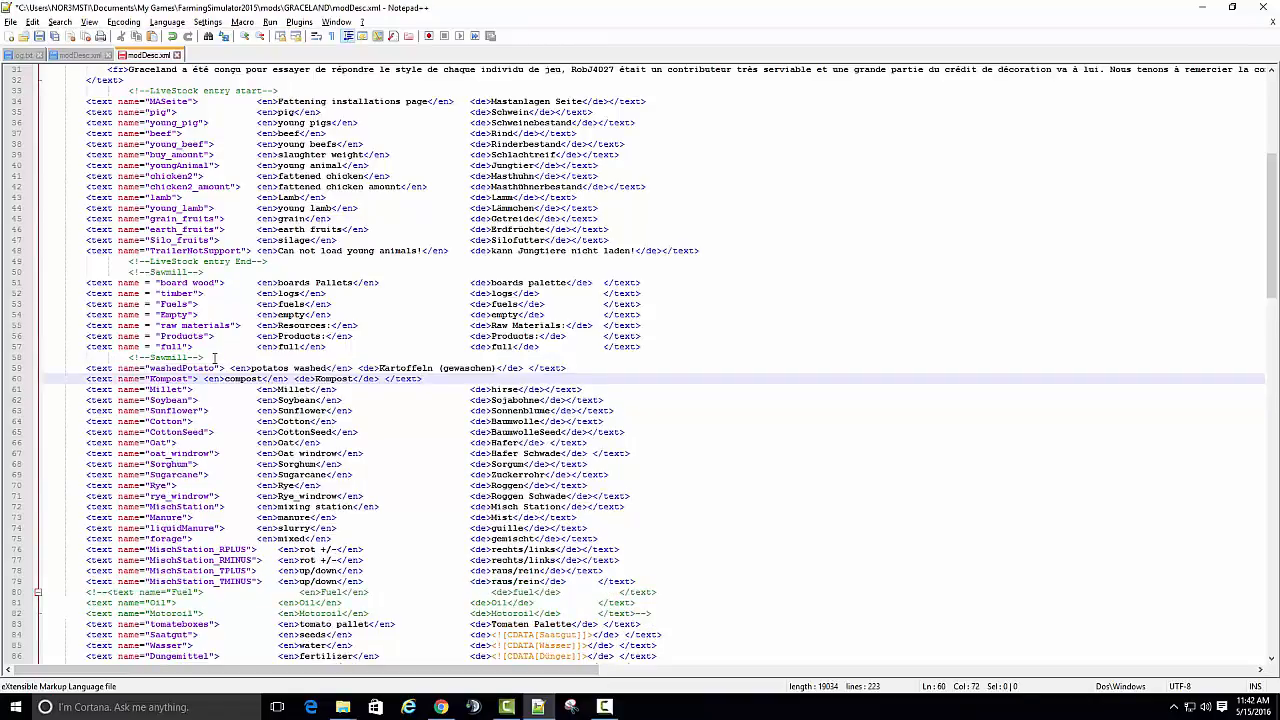
- Start a comment line reading "<!--Potatoe Washer" between the closing Sawmill comment and the washedPotato entry
{"action": "left_click", "coordinate": [207, 357]}
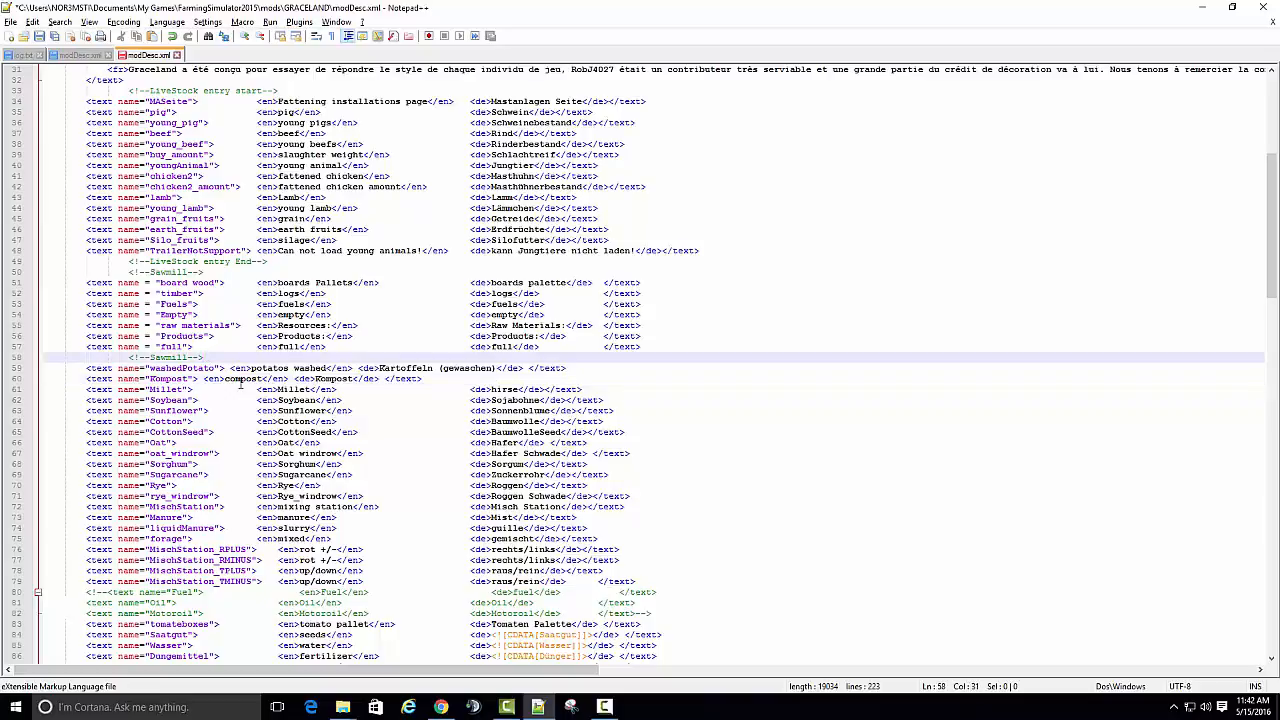
{"action": "key", "text": "Return"}
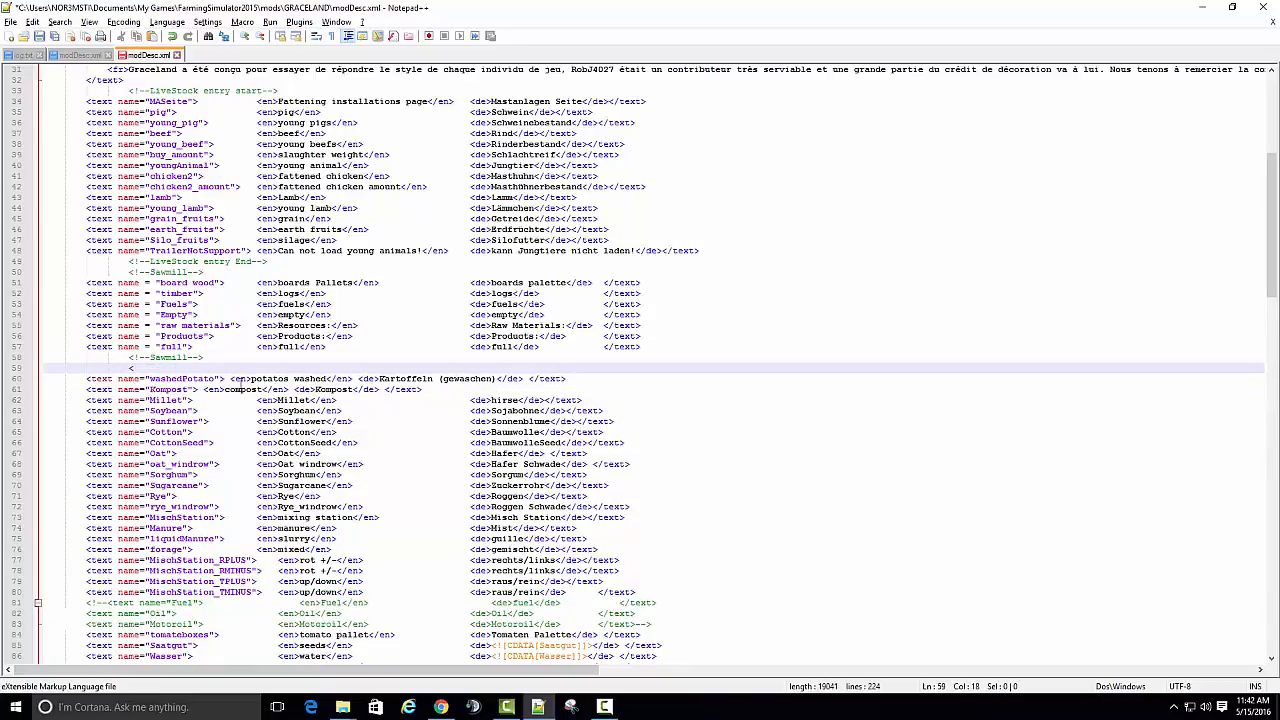
{"action": "type", "text": "<!-"}
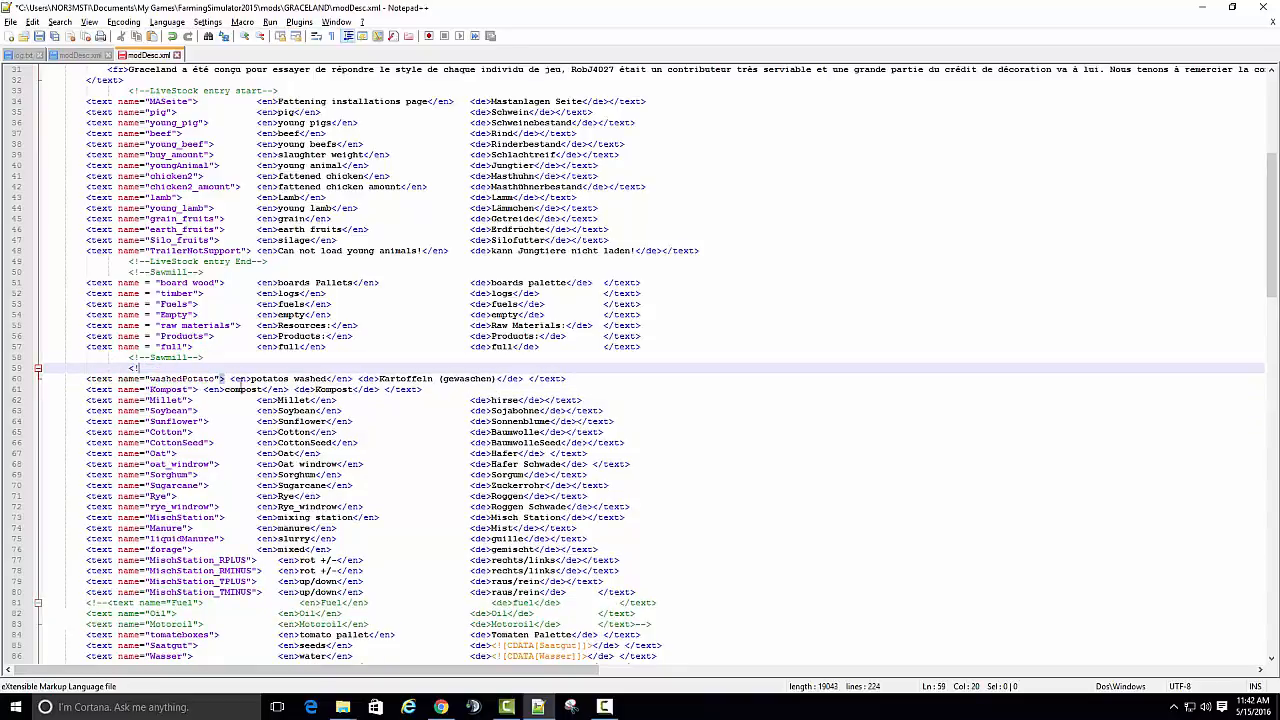
{"action": "type", "text": "-"}
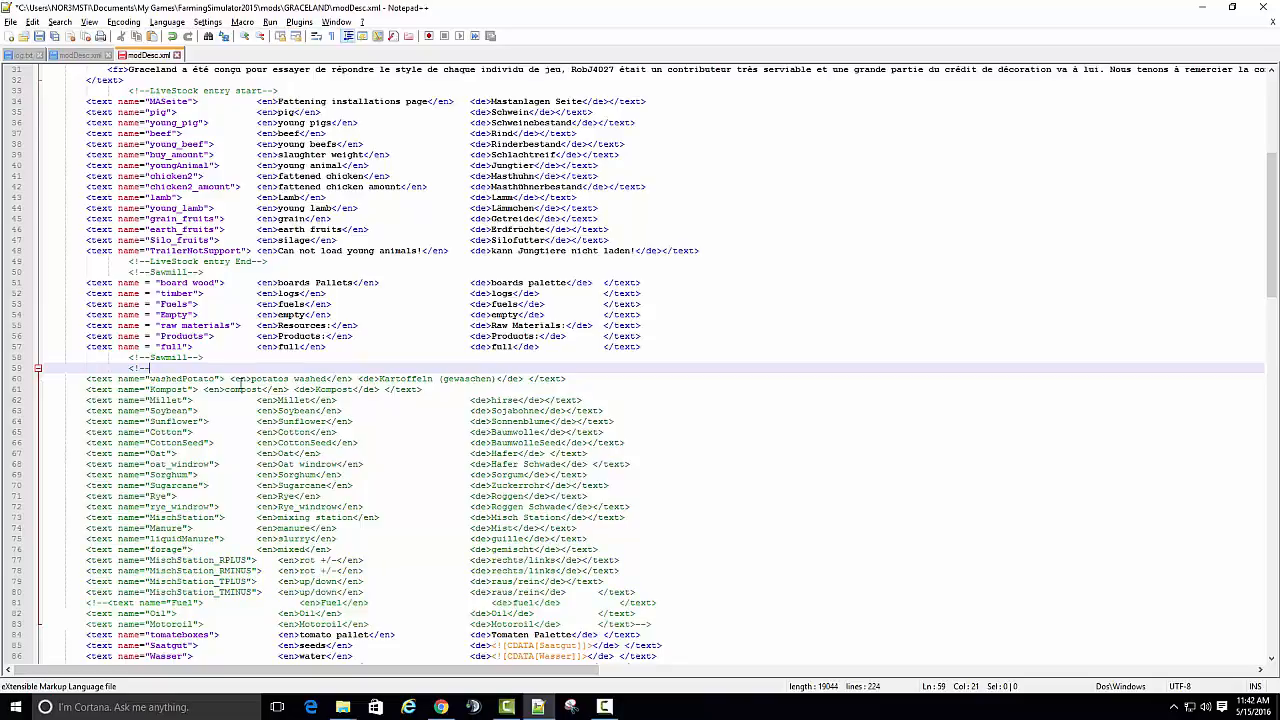
{"action": "type", "text": "Potatoe Washer"}
- Close the Potatoe Washer comment with "-->", leave an empty line below the Kompost entry and save modDesc.xml
{"action": "left_click", "coordinate": [430, 390]}
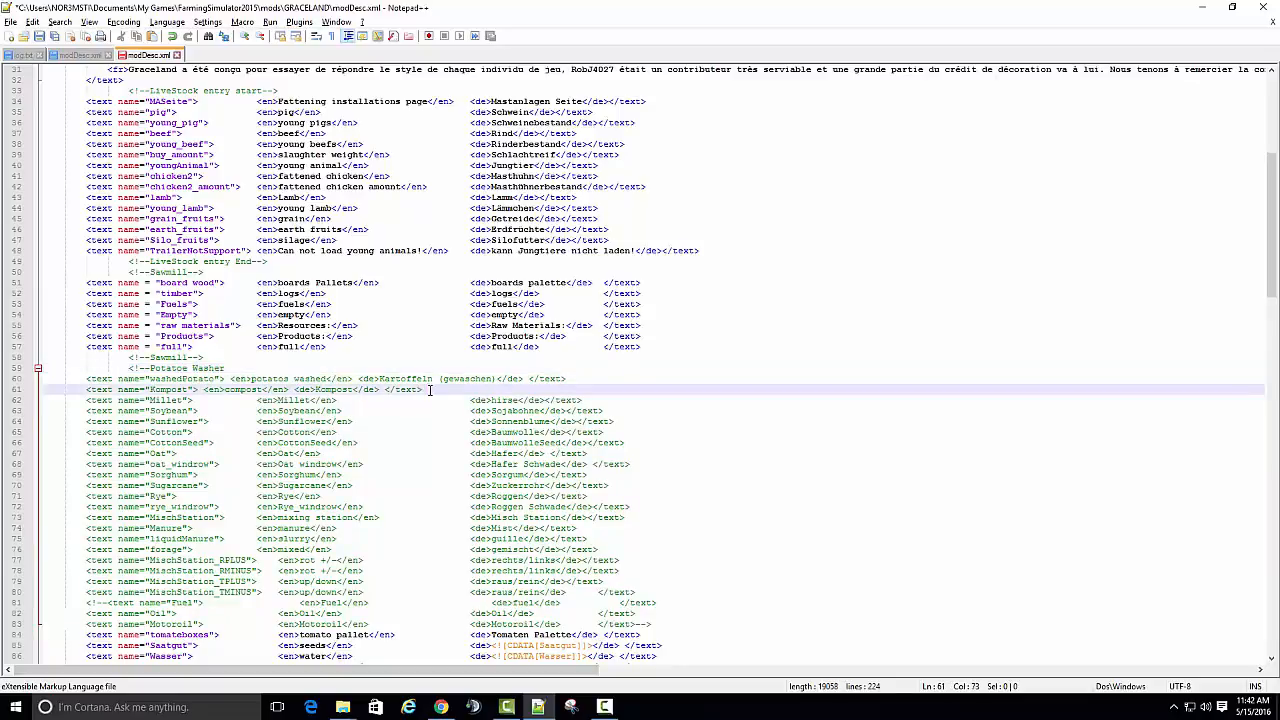
{"action": "key", "text": "Return"}
{"action": "key", "text": "Tab"}
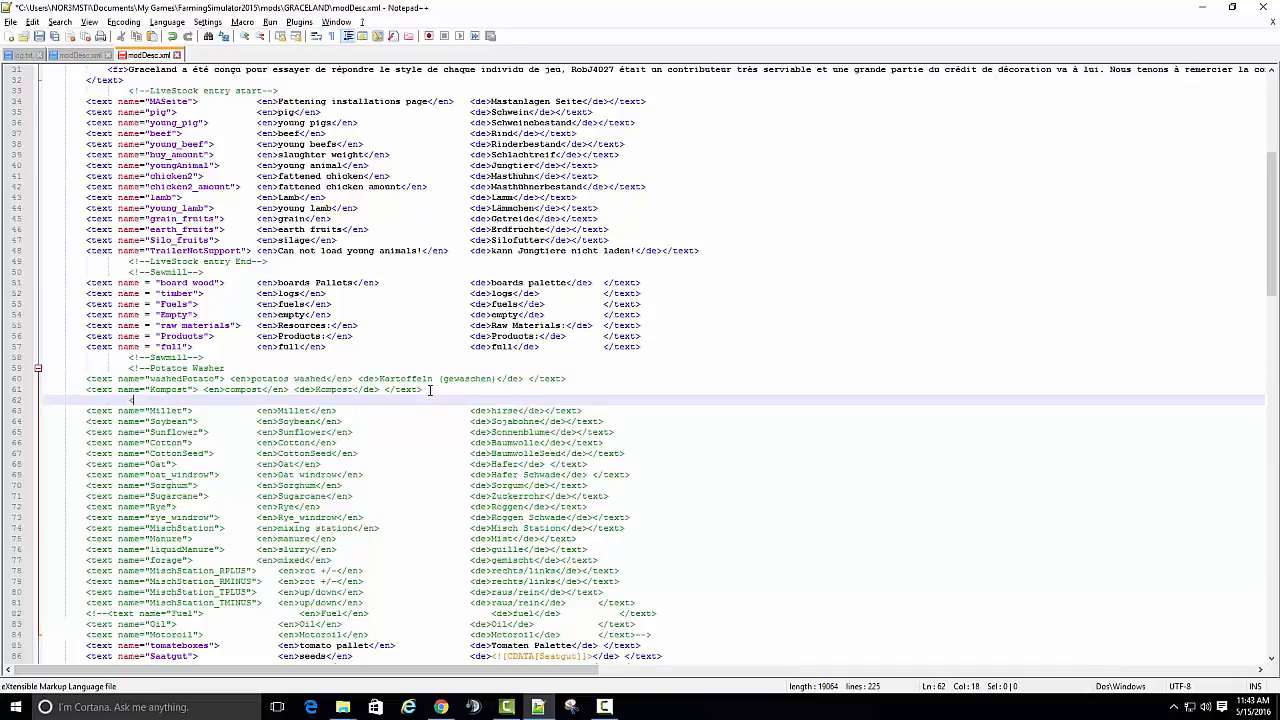
{"action": "left_click", "coordinate": [228, 368]}
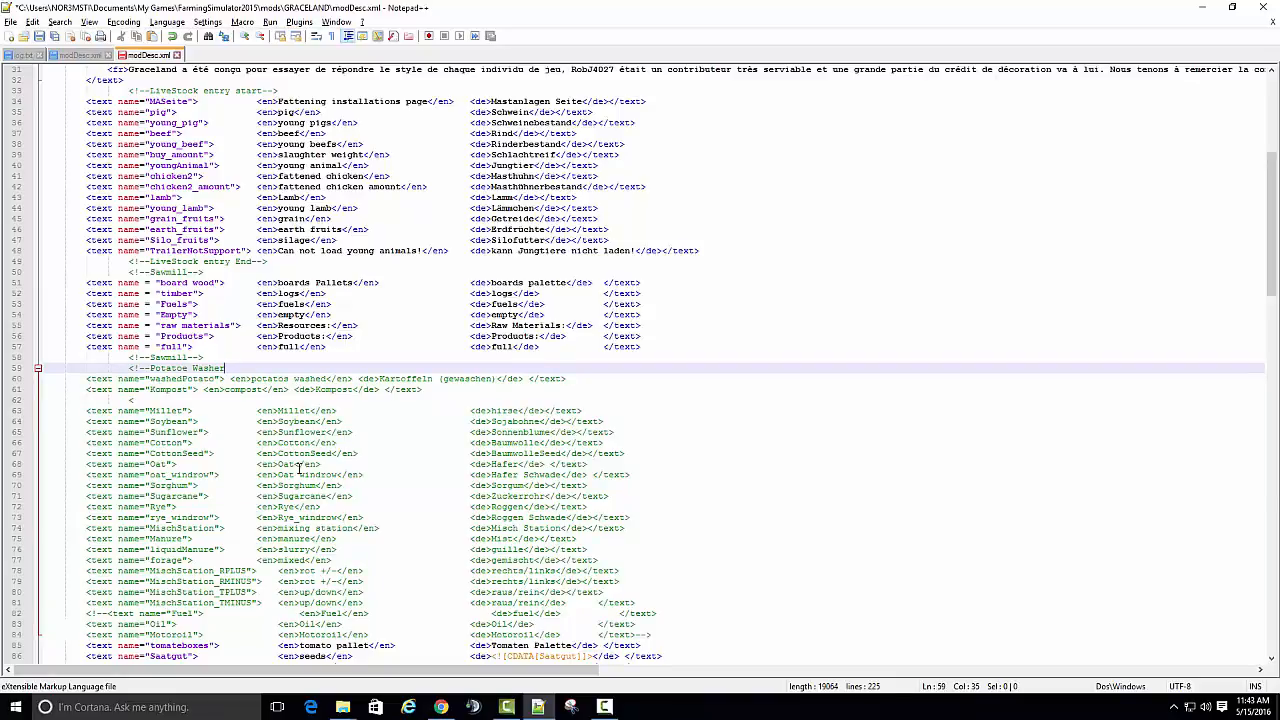
{"action": "type", "text": "-->"}
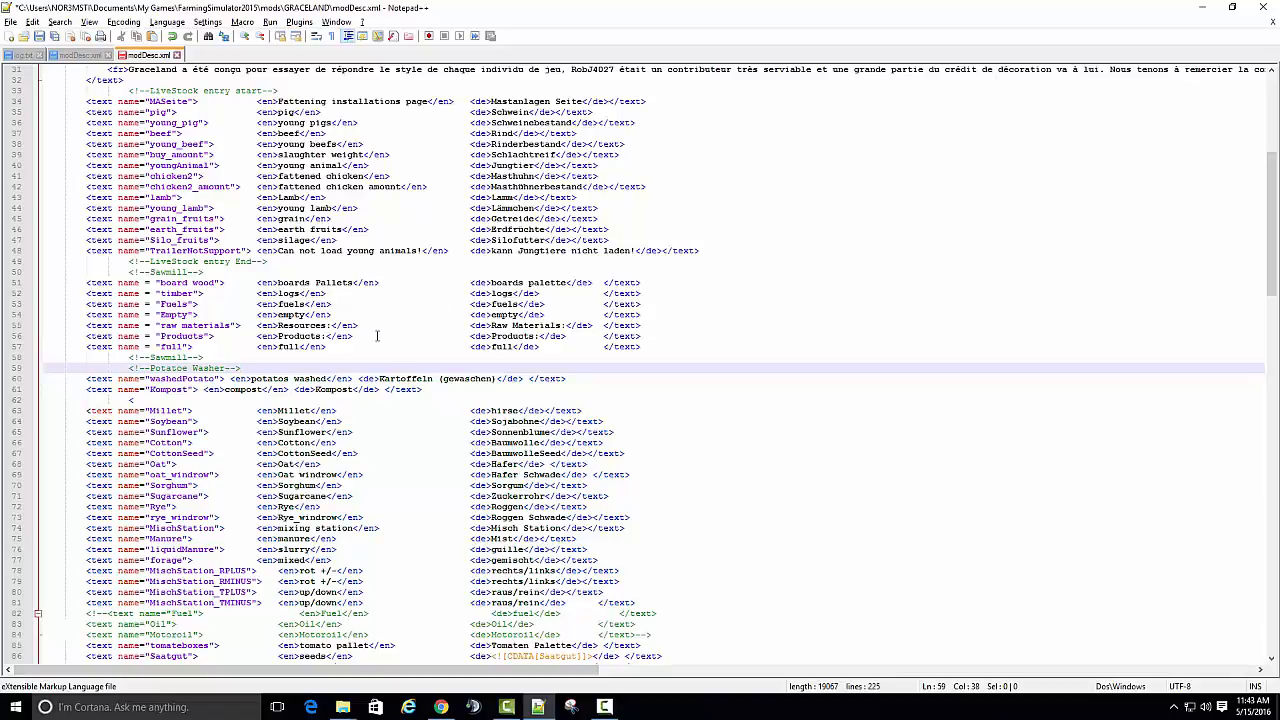
{"action": "left_click", "coordinate": [140, 400]}
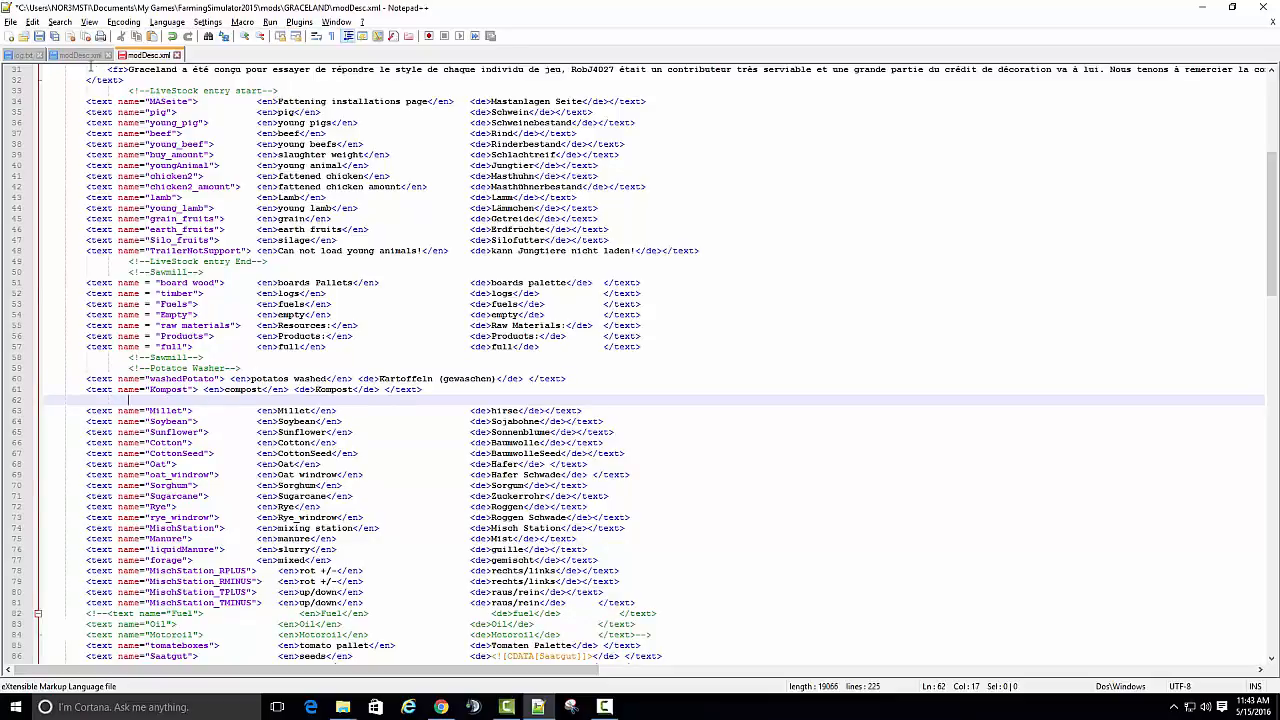
{"action": "left_click", "coordinate": [38, 37]}
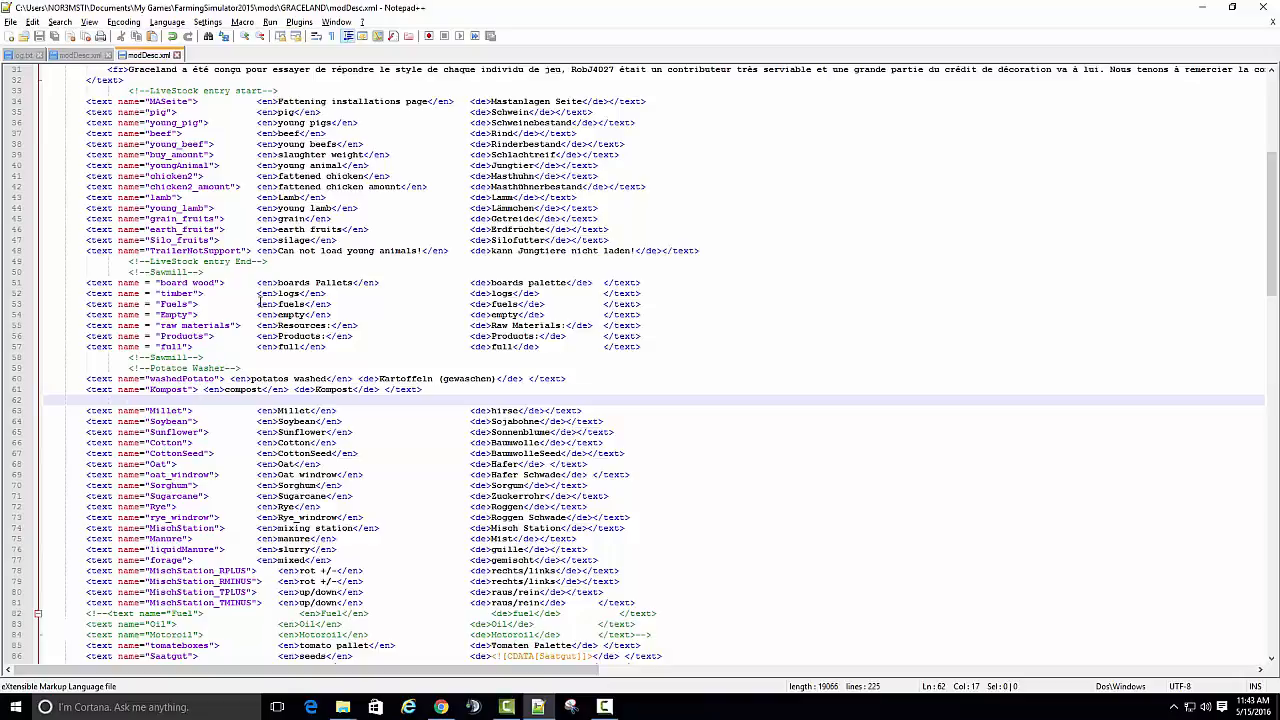
- Minimize Notepad++ and open the Logitech Profiler's options from the hidden system tray icons
{"action": "left_click", "coordinate": [1202, 7]}
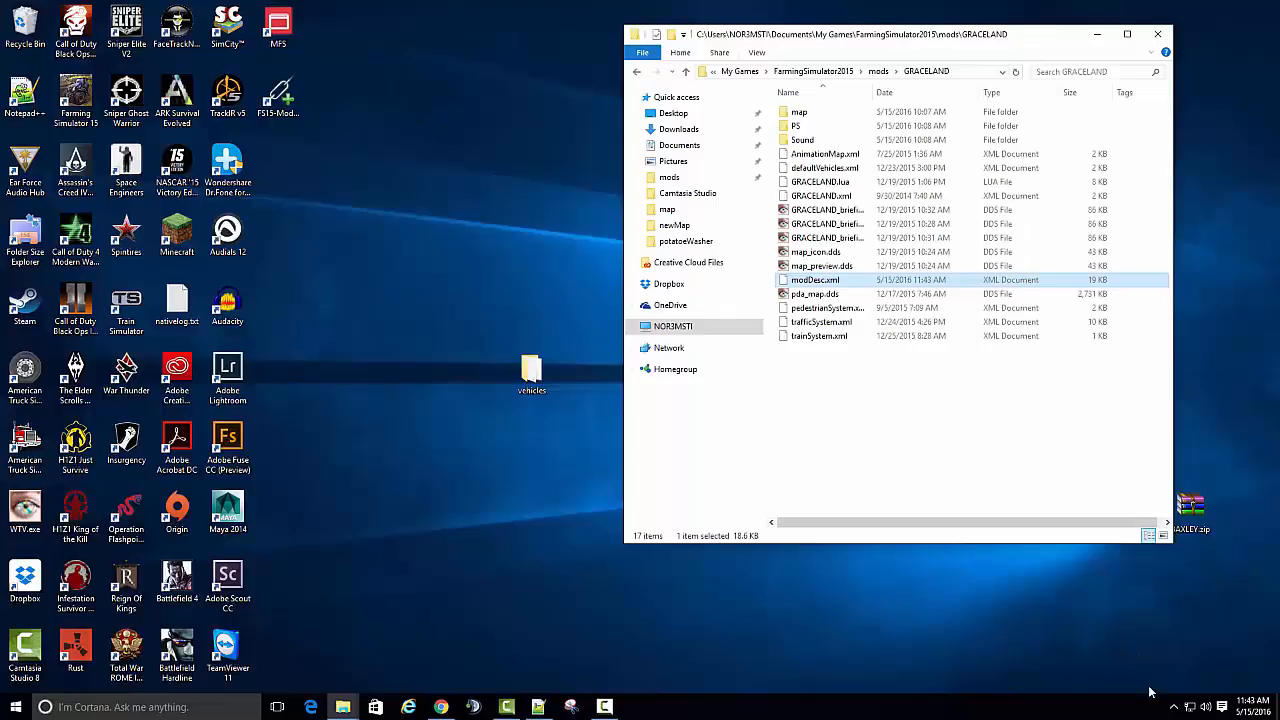
{"action": "left_click", "coordinate": [1173, 707]}
{"action": "right_click", "coordinate": [1185, 679]}
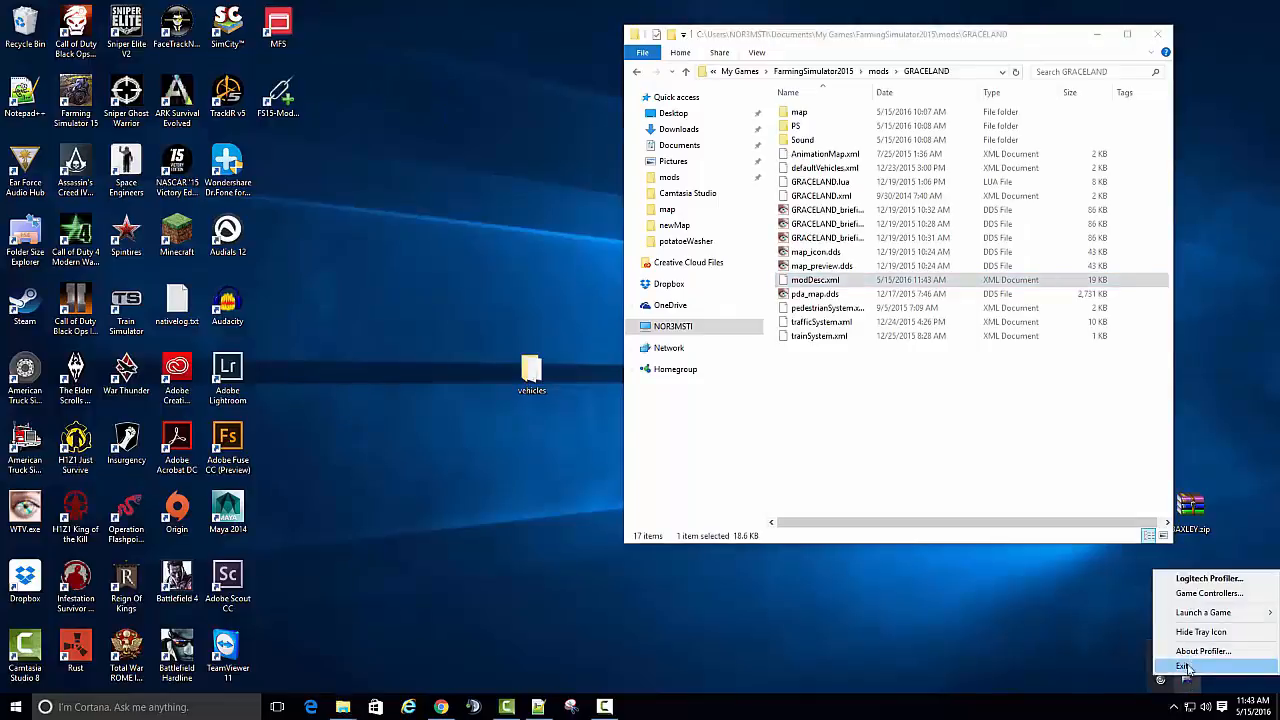
{"action": "mouse_move", "coordinate": [1195, 613]}
- In Farming Simulator 15, start the GRACELAND V4 map, jump to the Fastrac 8310 through vehicle selection and get out of it
{"action": "left_click", "coordinate": [1117, 616]}
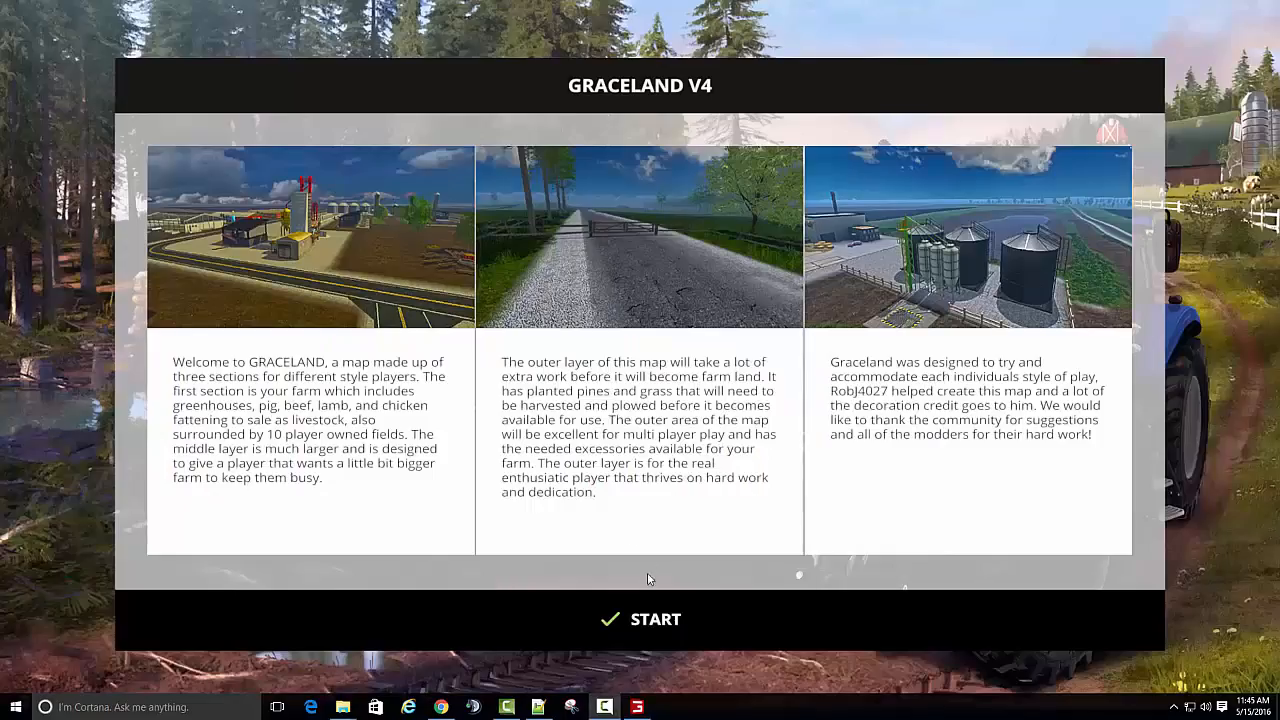
{"action": "left_click", "coordinate": [640, 617]}
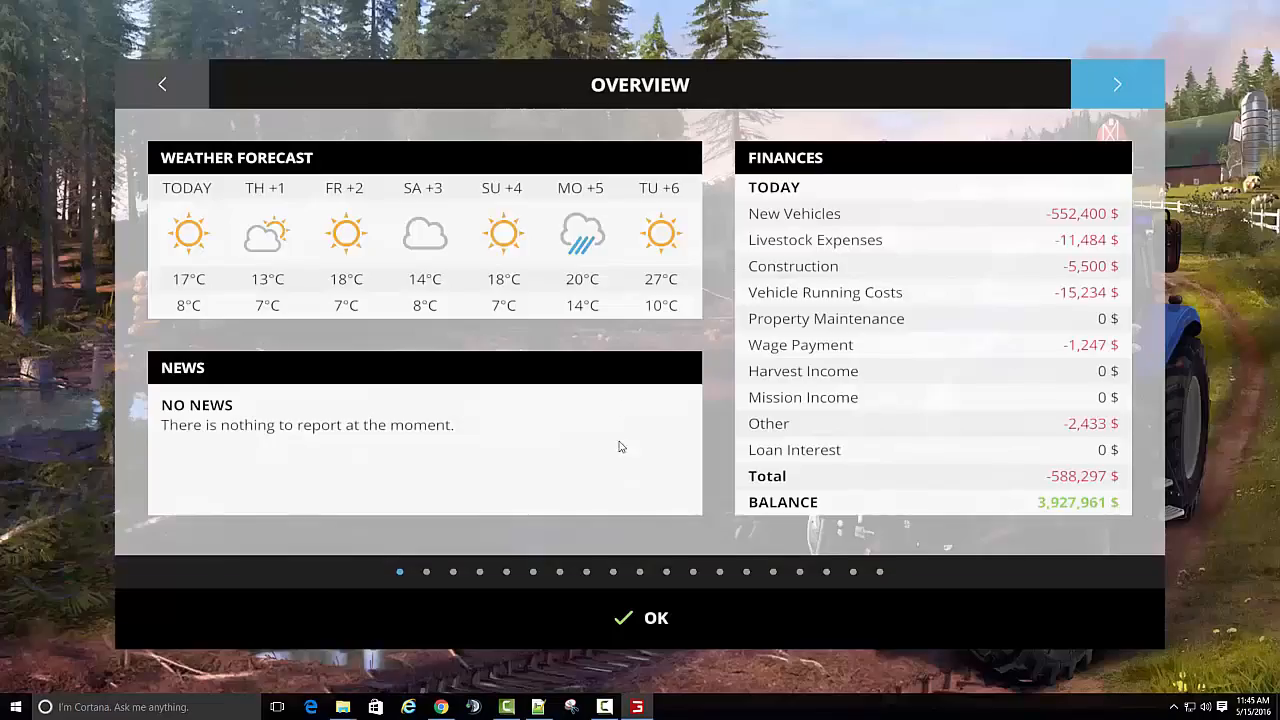
{"action": "left_click", "coordinate": [1097, 104]}
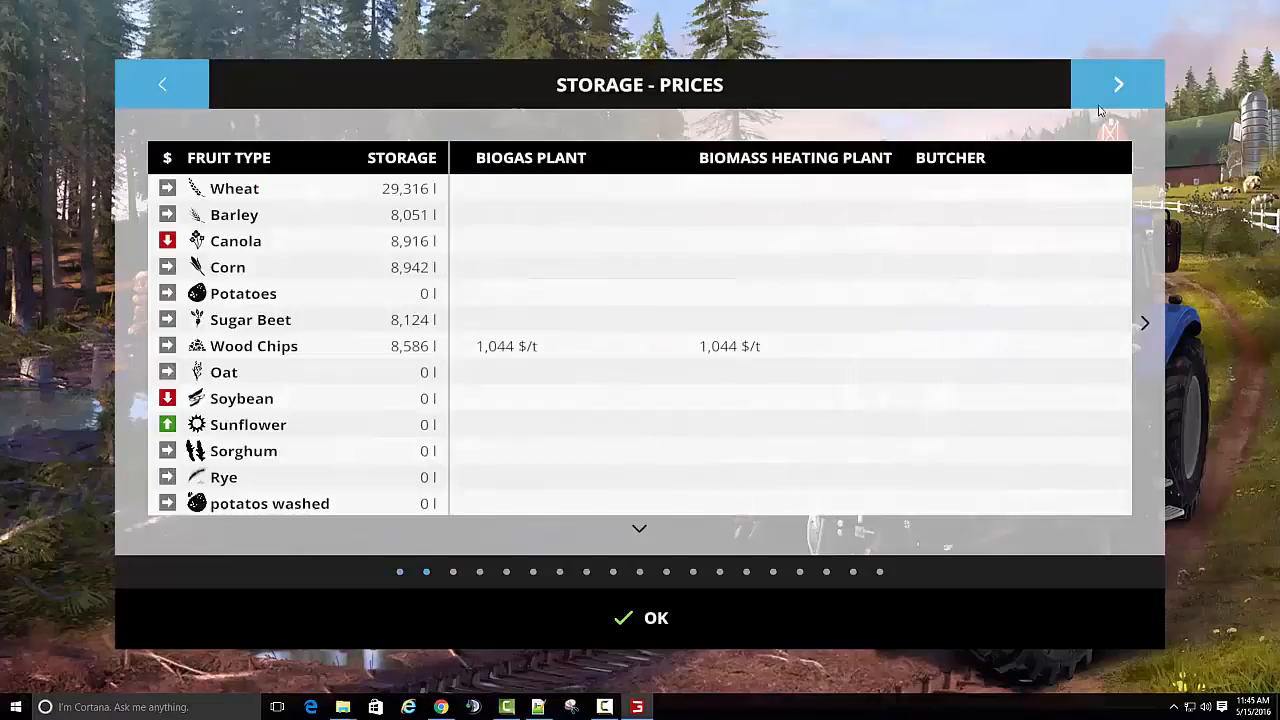
{"action": "left_click", "coordinate": [1097, 104]}
{"action": "left_click", "coordinate": [1097, 104]}
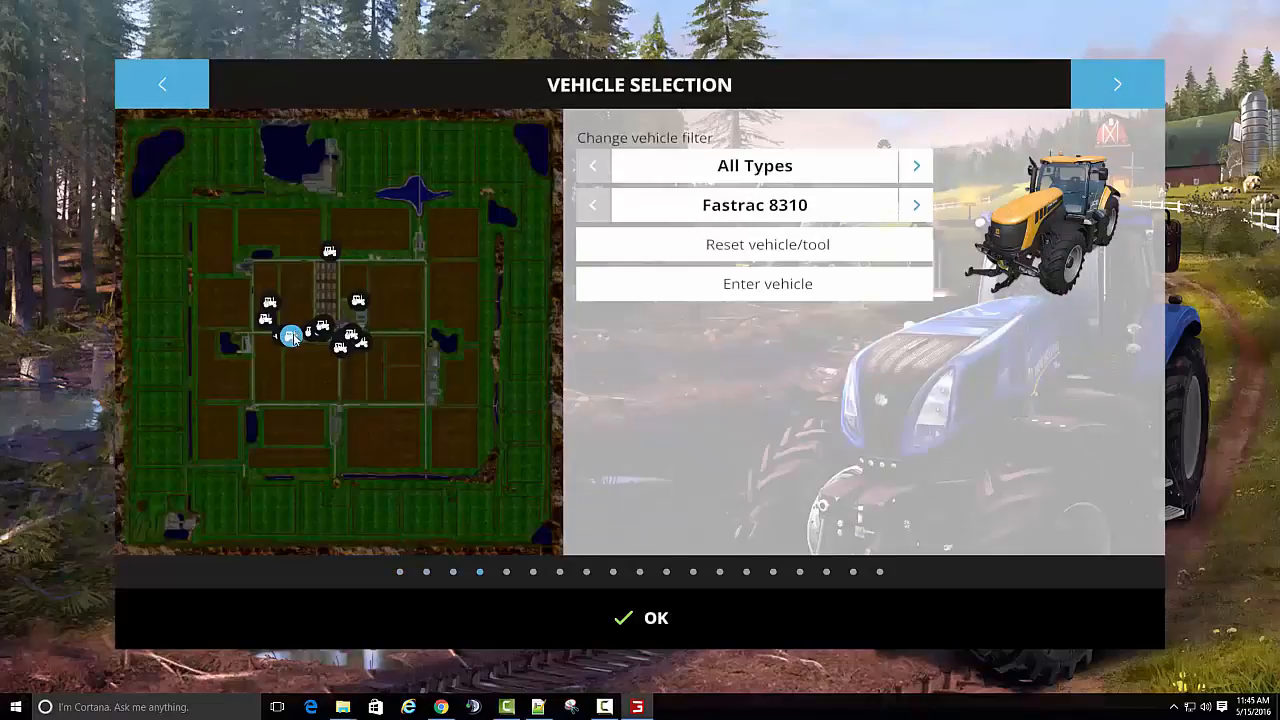
{"action": "left_click", "coordinate": [292, 336]}
{"action": "key", "text": "e"}
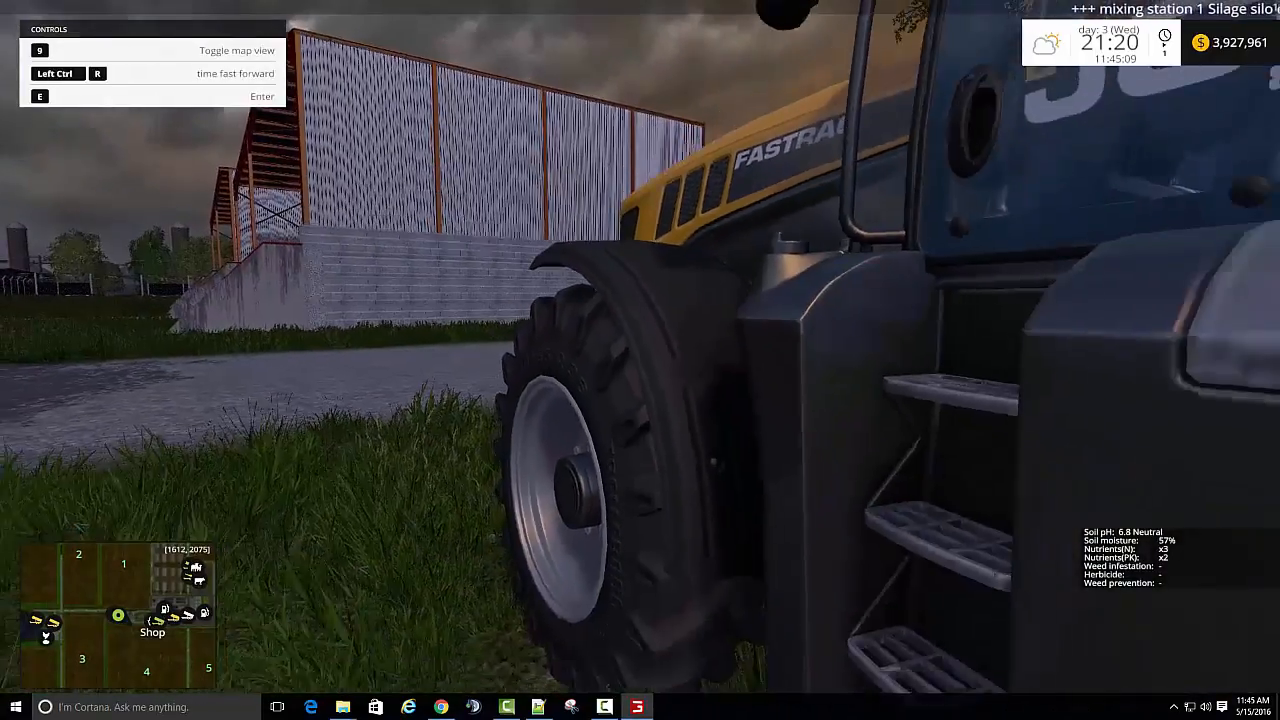
- Walk to the potato washer and examine its drum, its conveyor with the output crate and its side outlet
{"action": "key", "text": "w"}
{"action": "key", "text": "w"}
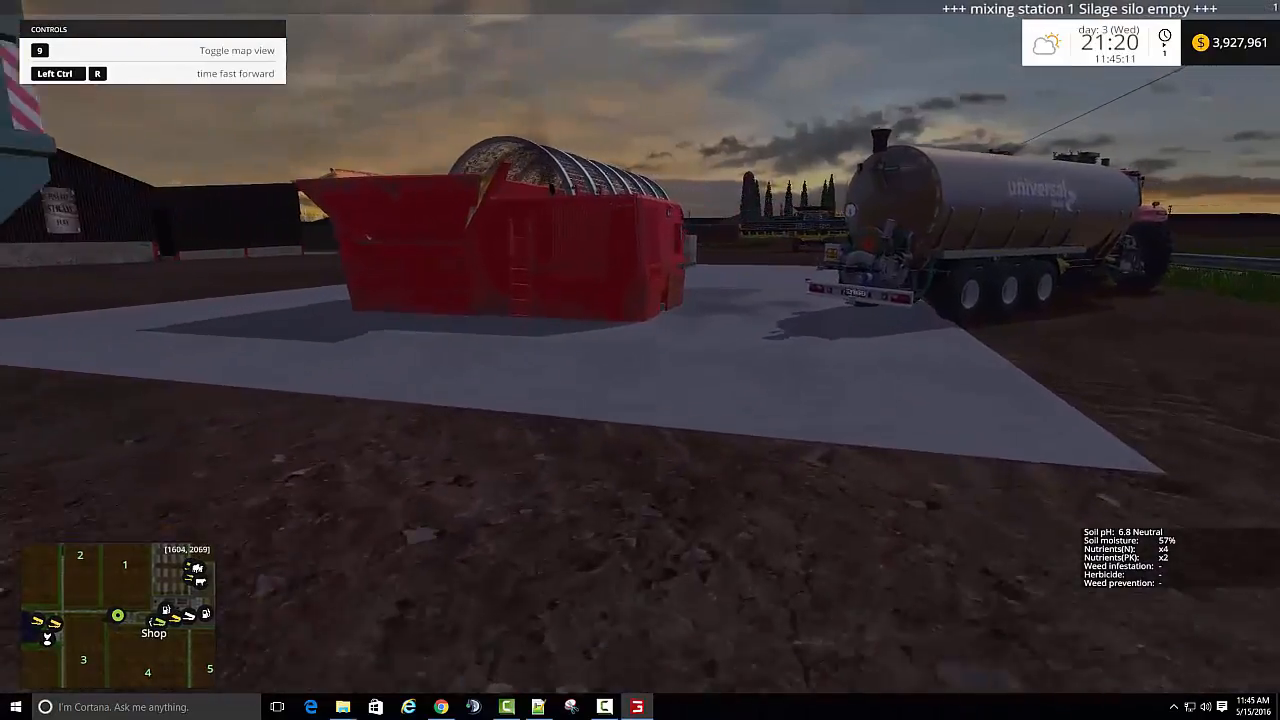
{"action": "key", "text": "w"}
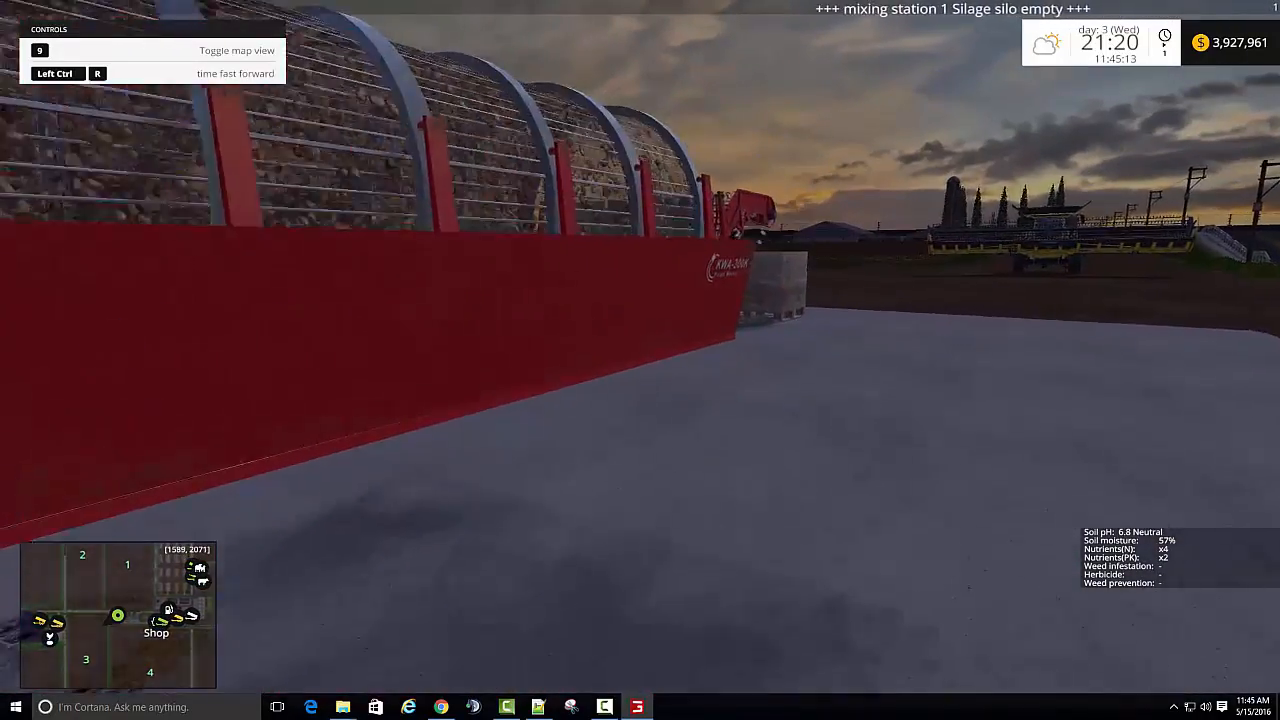
{"action": "key", "text": "w"}
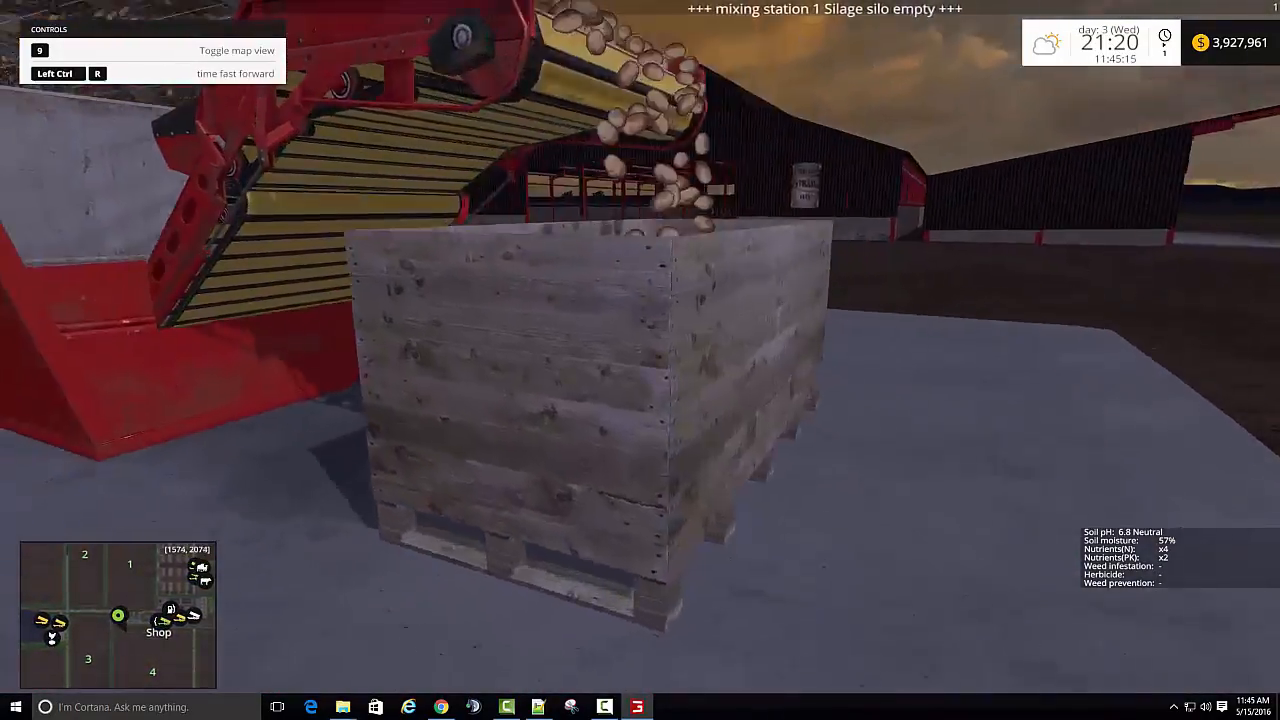
{"action": "key", "text": "space"}
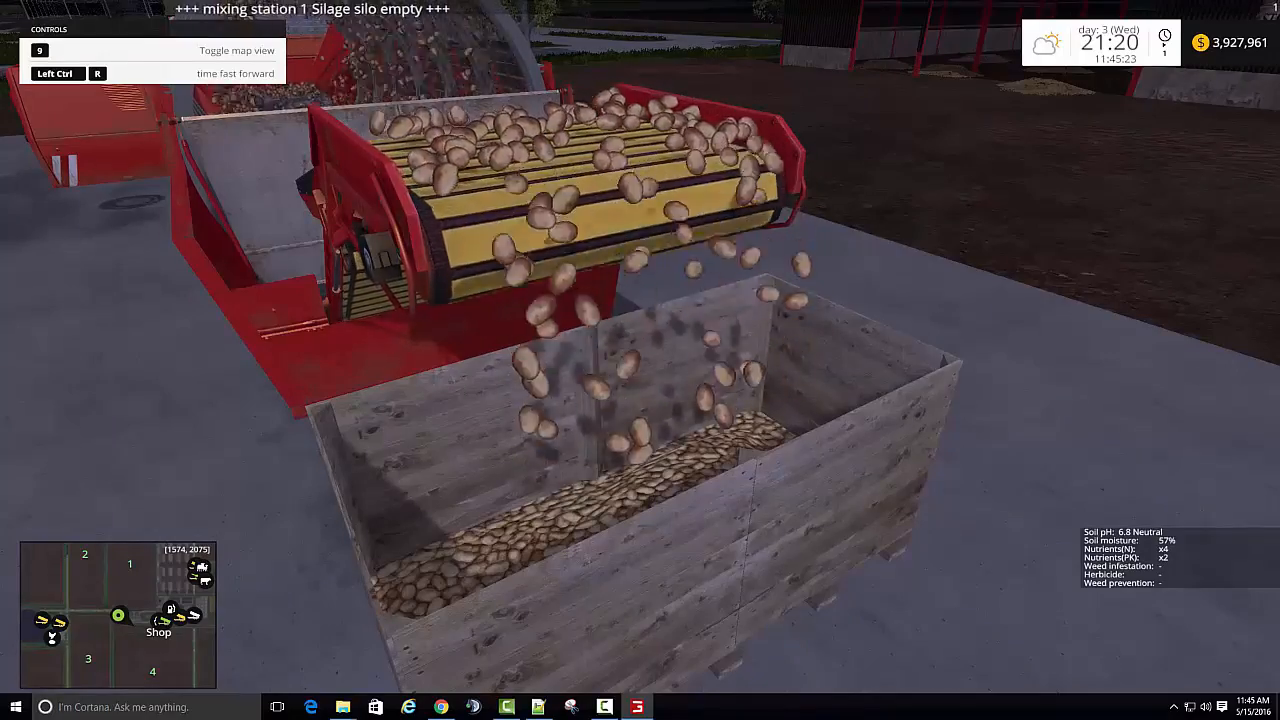
{"action": "key", "text": "d"}
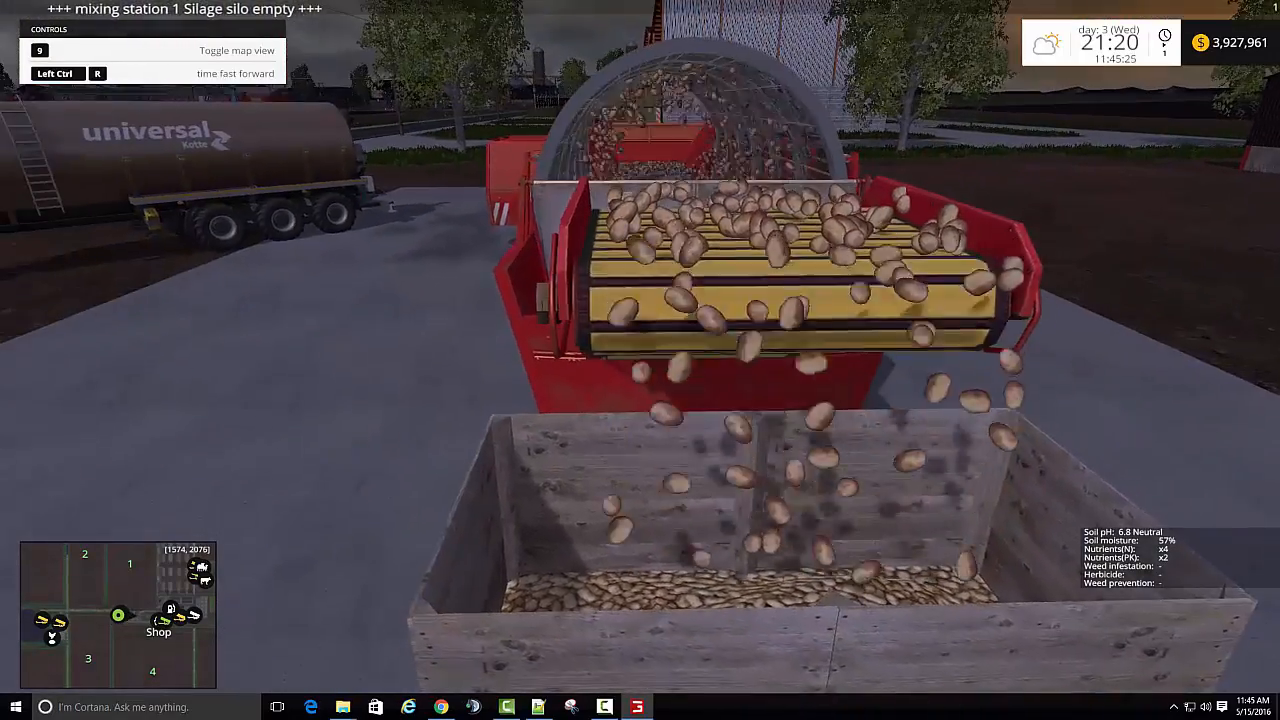
{"action": "key", "text": "d"}
{"action": "key", "text": "w"}
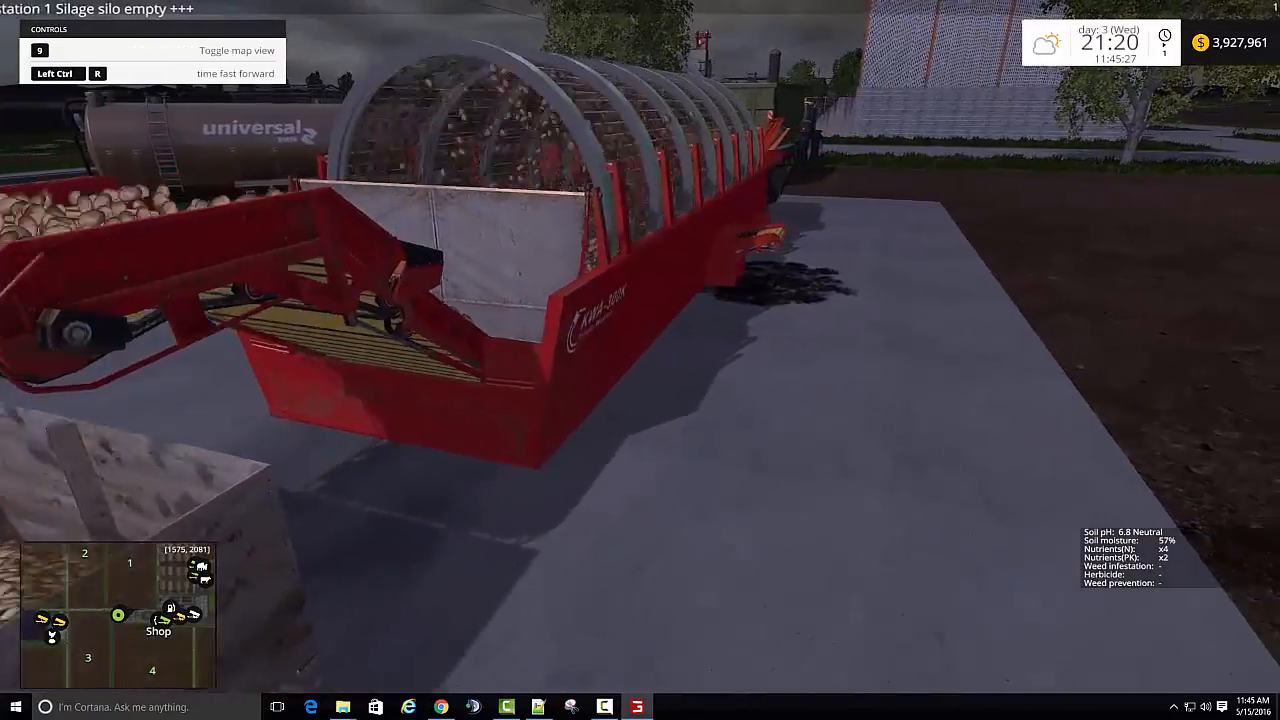
{"action": "key", "text": "w"}
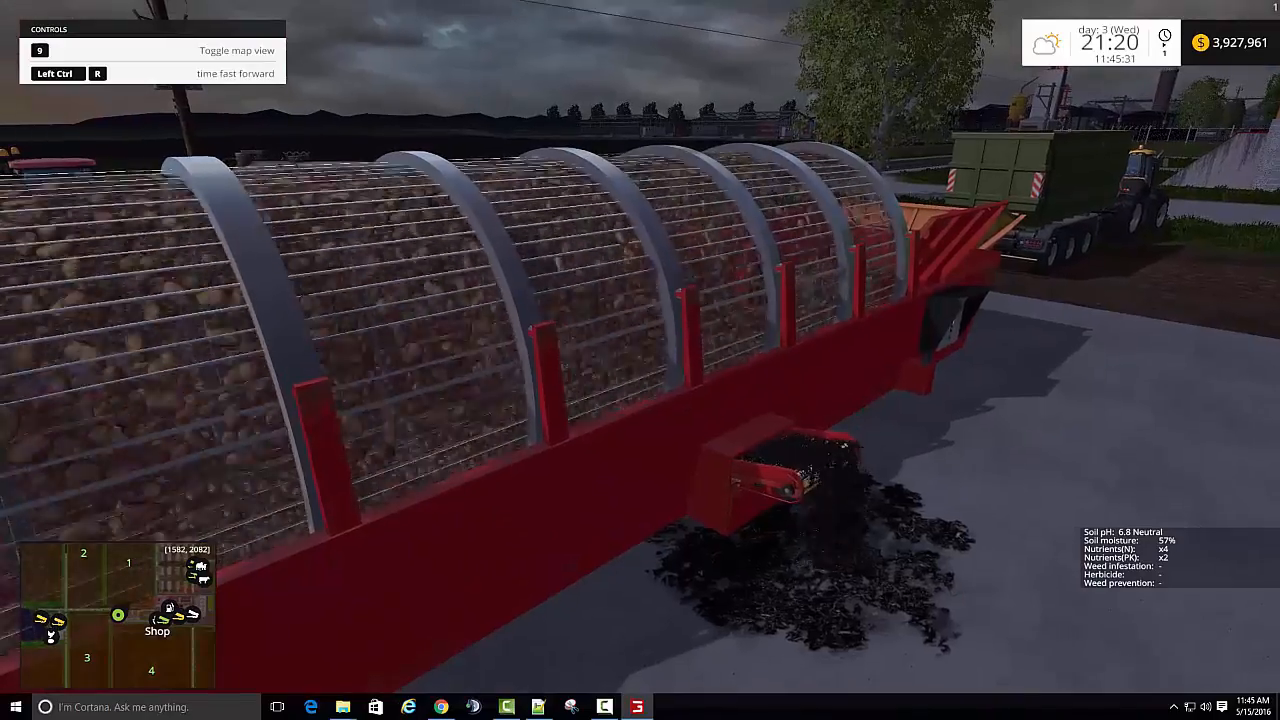
- Walk back to the wooden crate under the washer's conveyor and inspect how it is being filled from several sides
{"action": "key", "text": "s"}
{"action": "key", "text": "s"}
{"action": "key", "text": "a"}
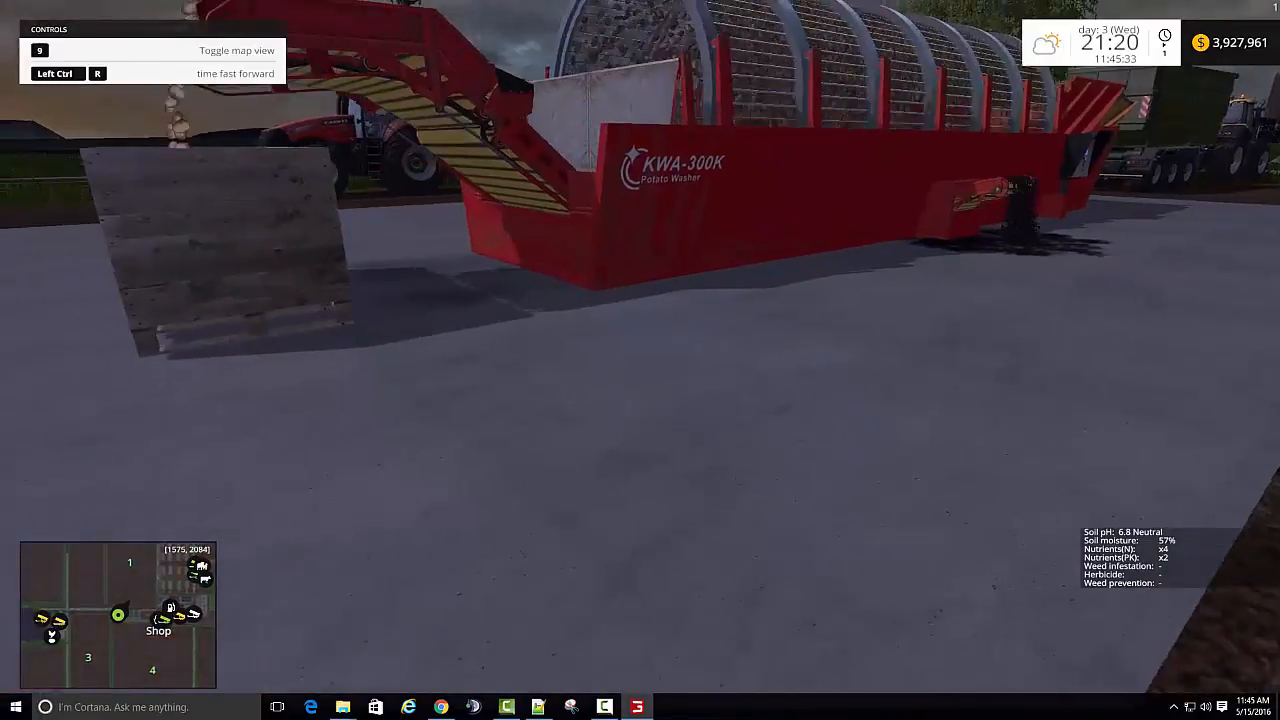
{"action": "key", "text": "a"}
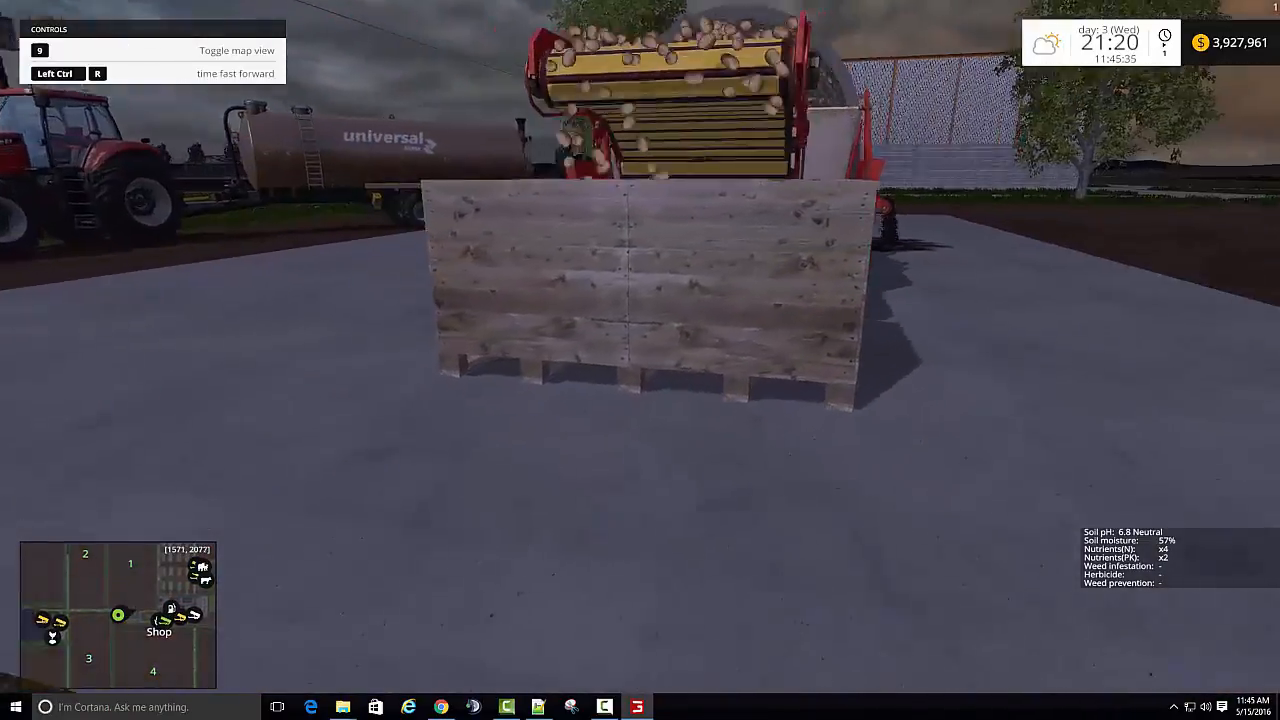
{"action": "key", "text": "s"}
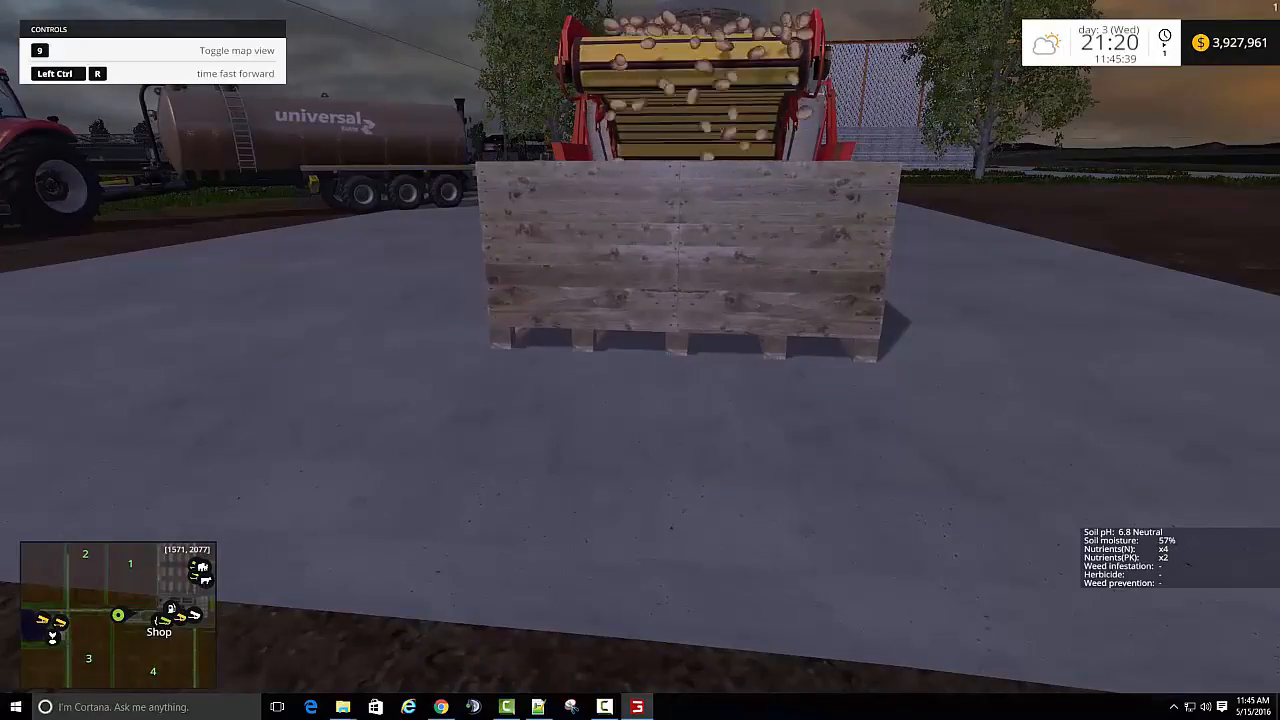
{"action": "key", "text": "w"}
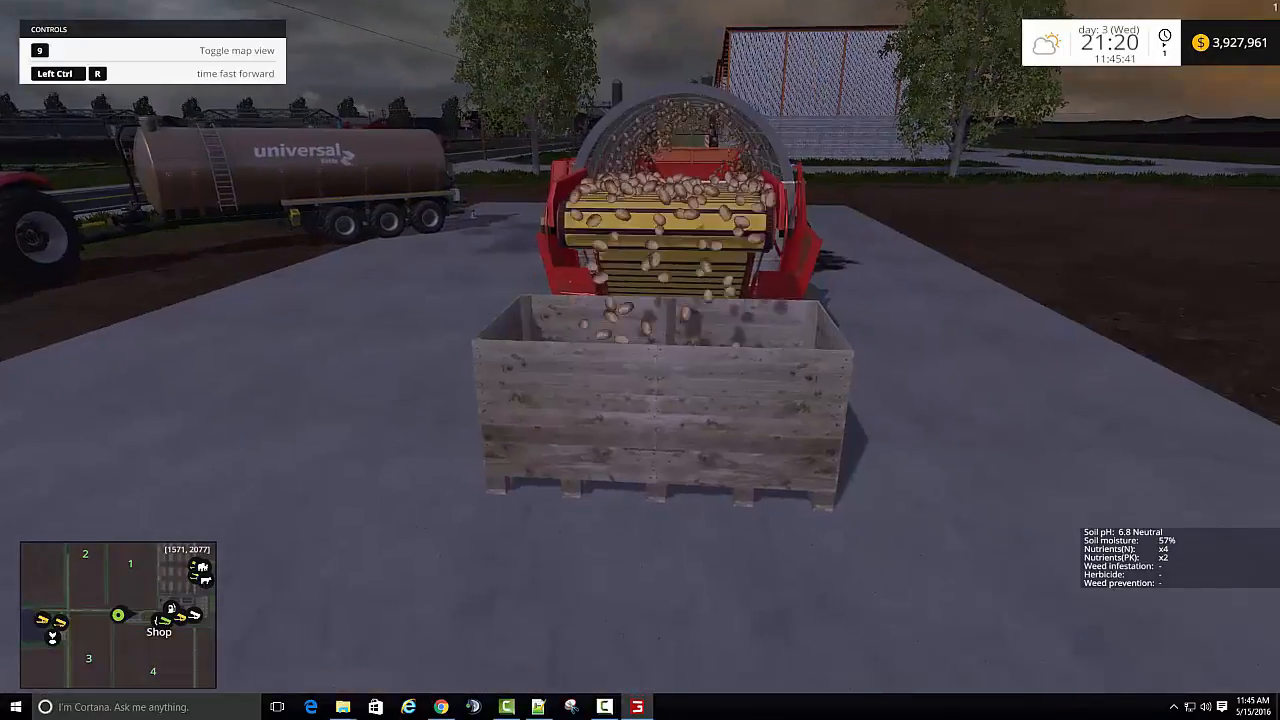
{"action": "key", "text": "d"}
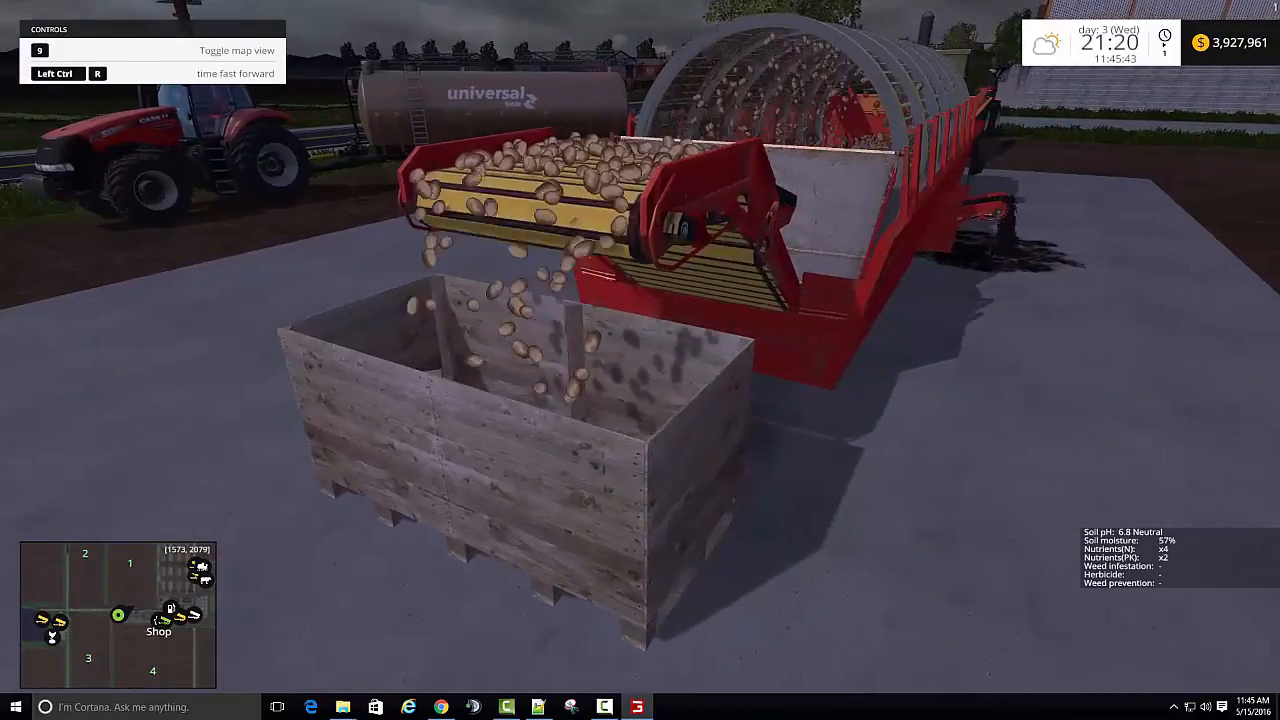
{"action": "key", "text": "d"}
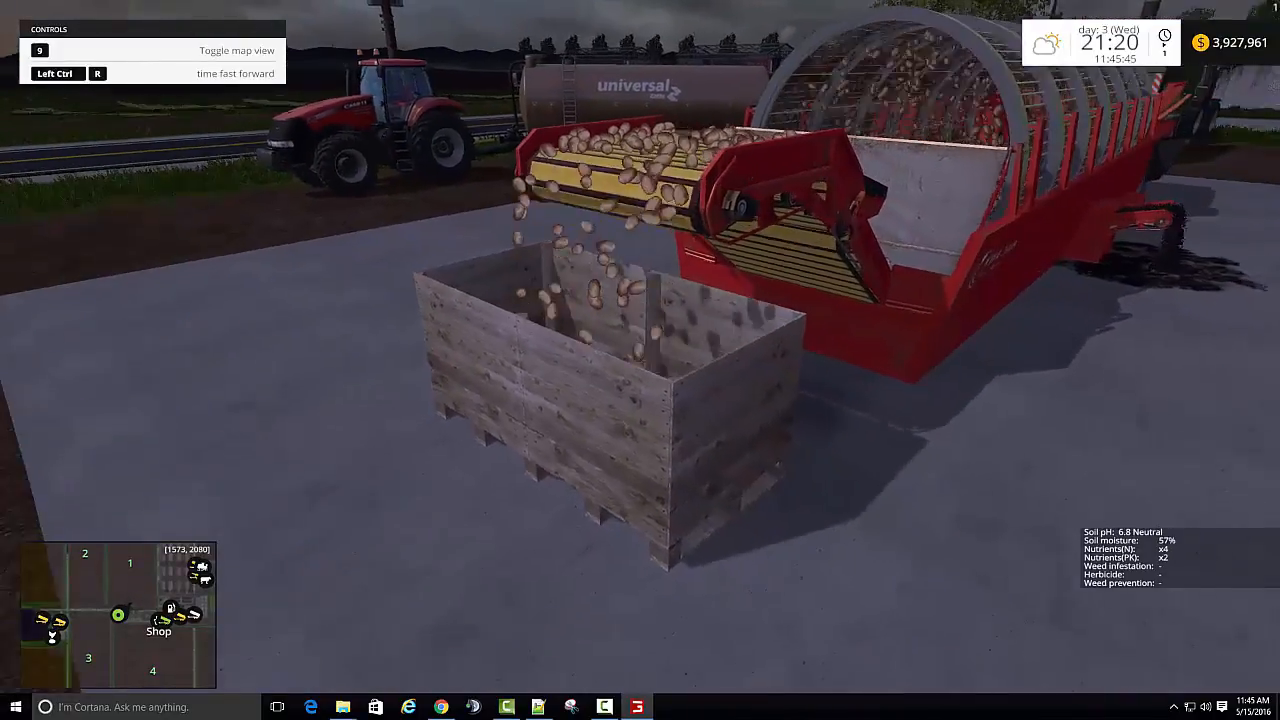
{"action": "key", "text": "d"}
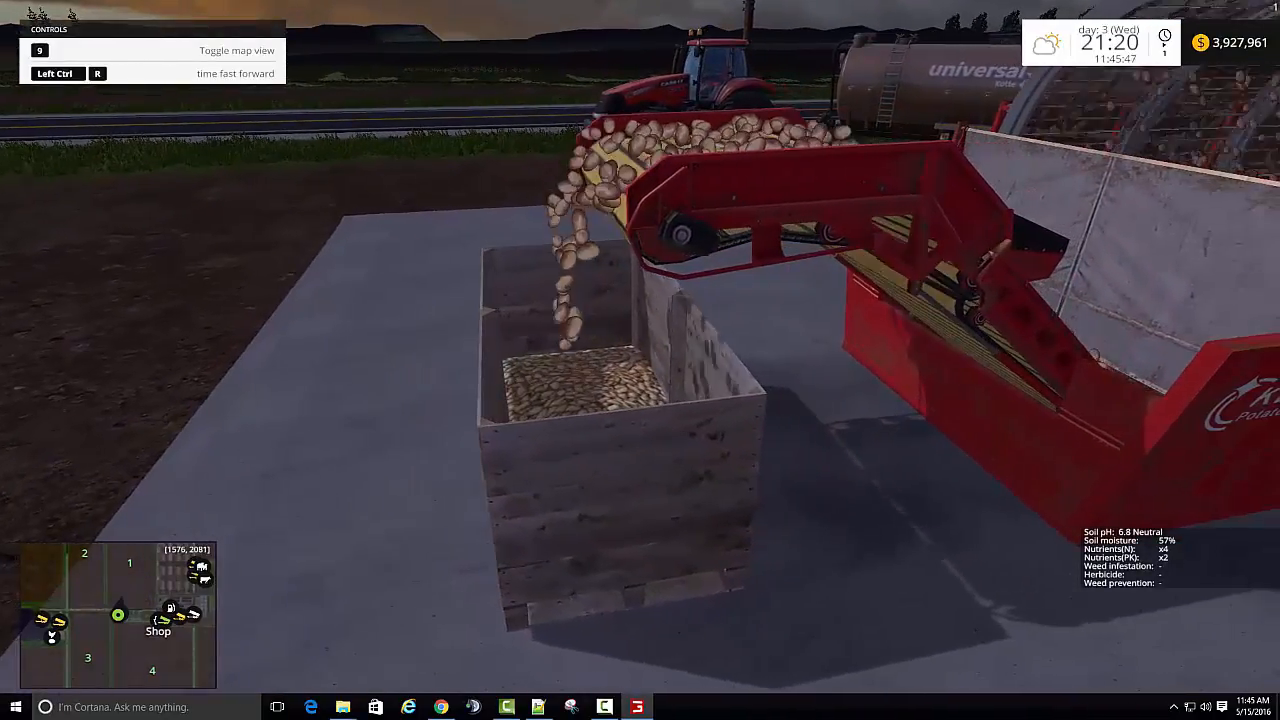
{"action": "key", "text": "a"}
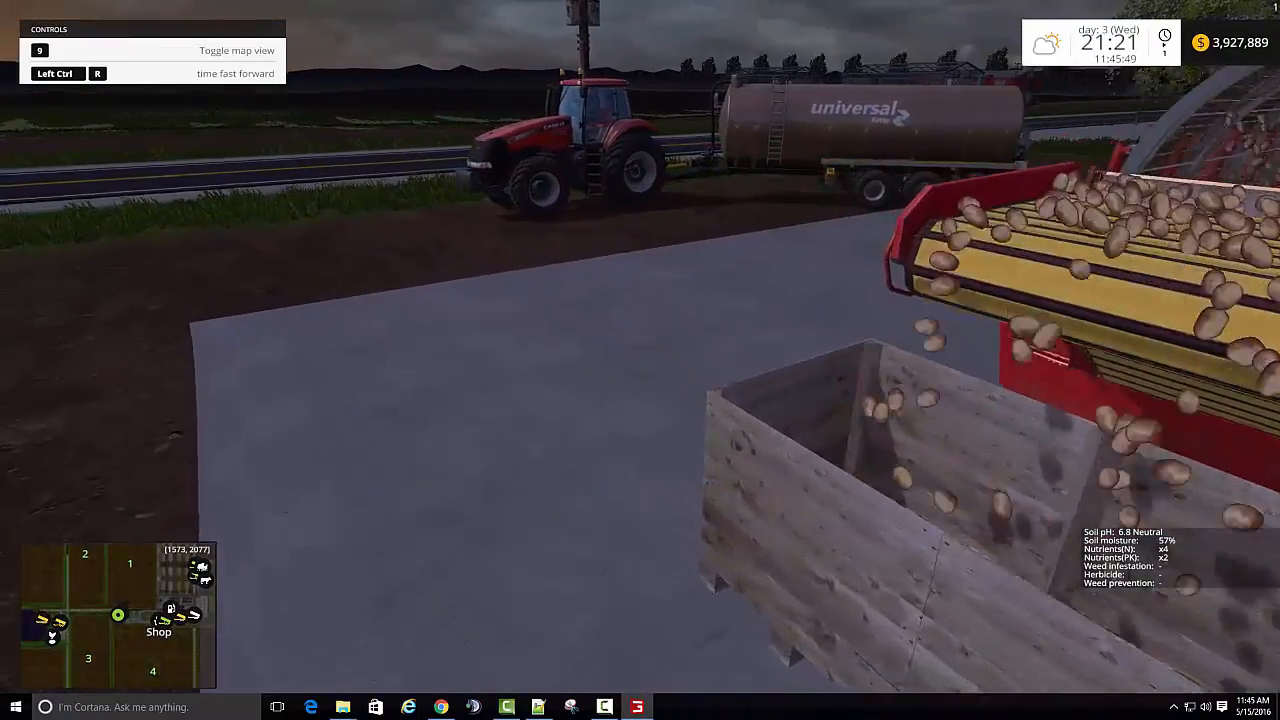
- Walk away from the wooden crate and view the whole potato washer site from the yard and the road
{"action": "key", "text": "a"}
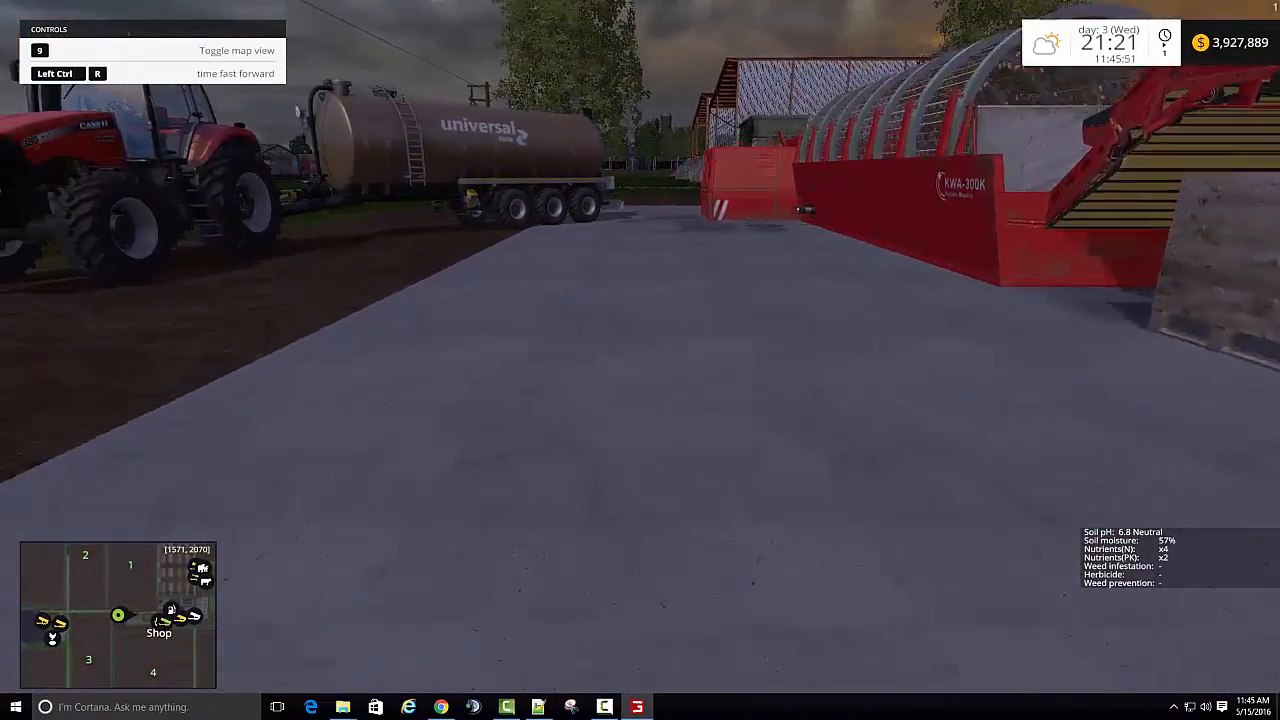
{"action": "key", "text": "s"}
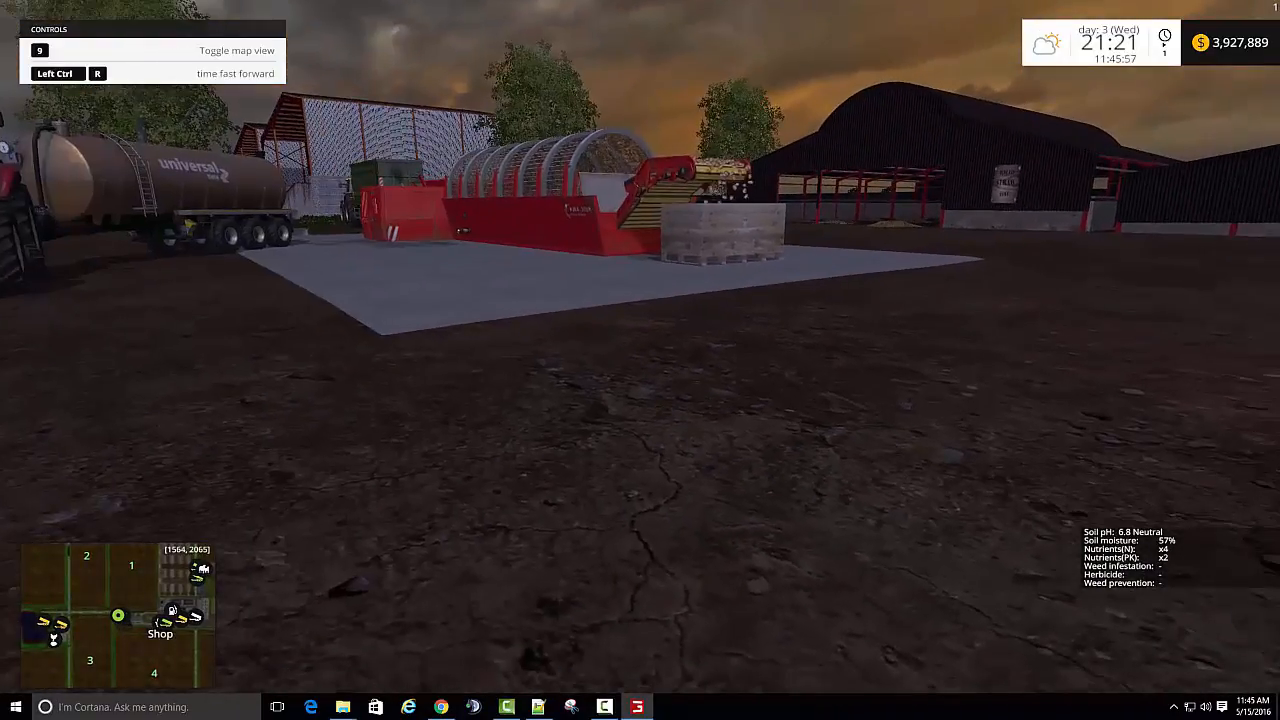
{"action": "key", "text": "w"}
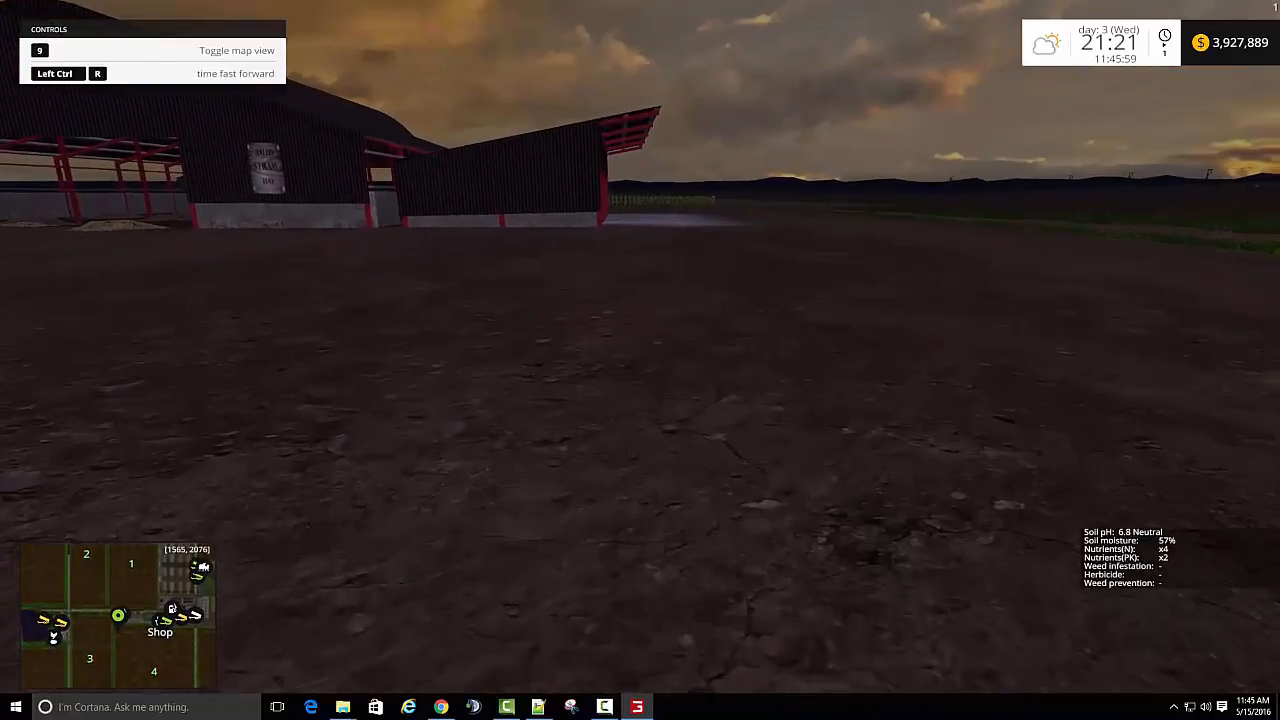
{"action": "key", "text": "s"}
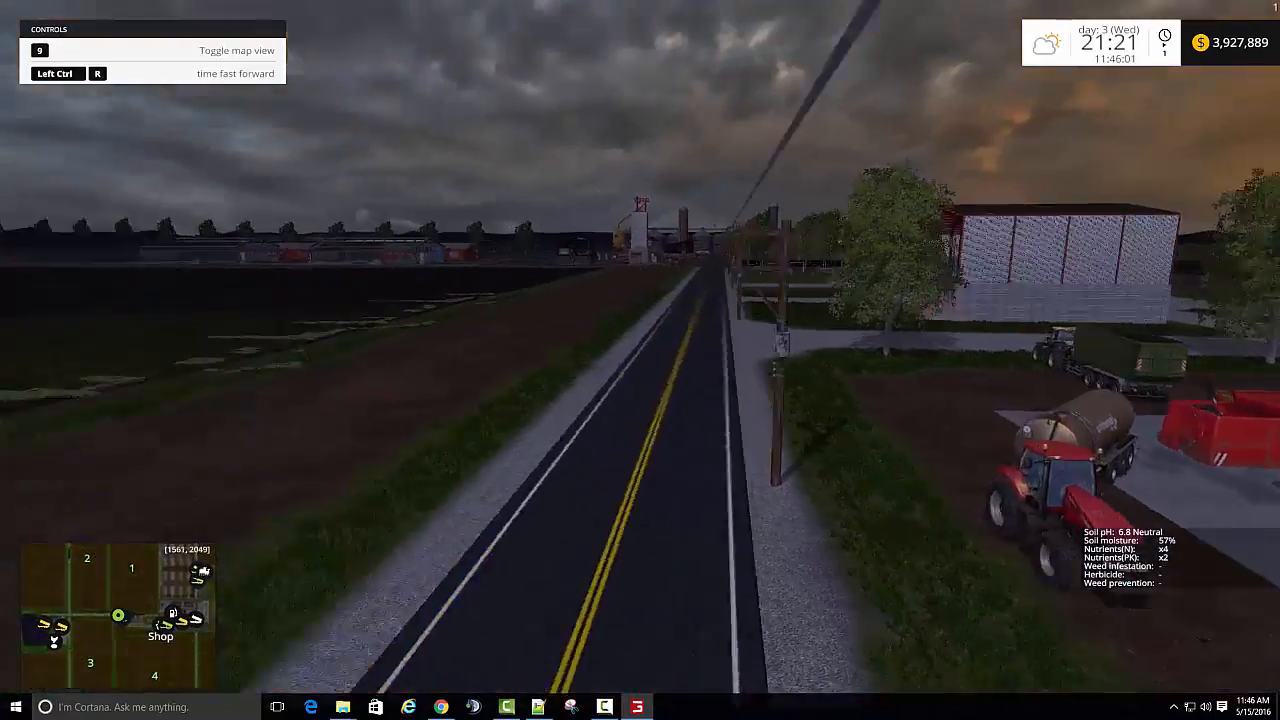
{"action": "key", "text": "d"}
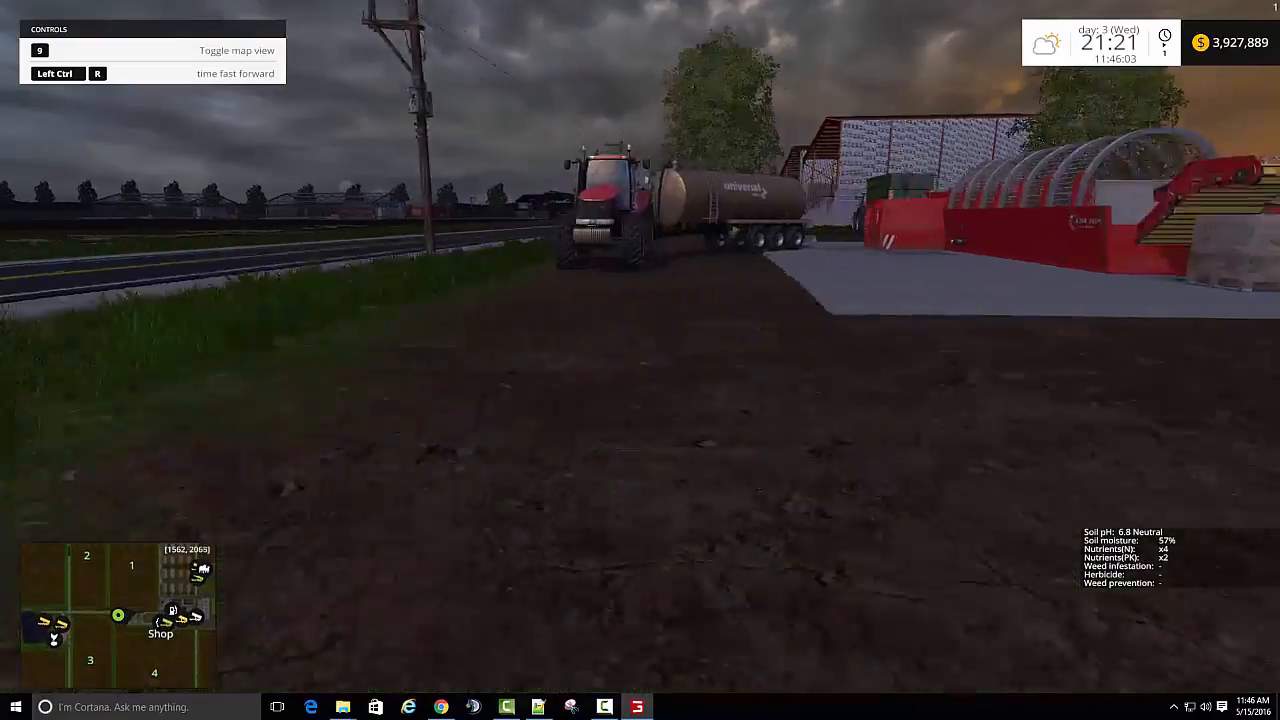
{"action": "key", "text": "d"}
- Look at the shop categories and the enlarged map view, closing each again
{"action": "key", "text": "p"}
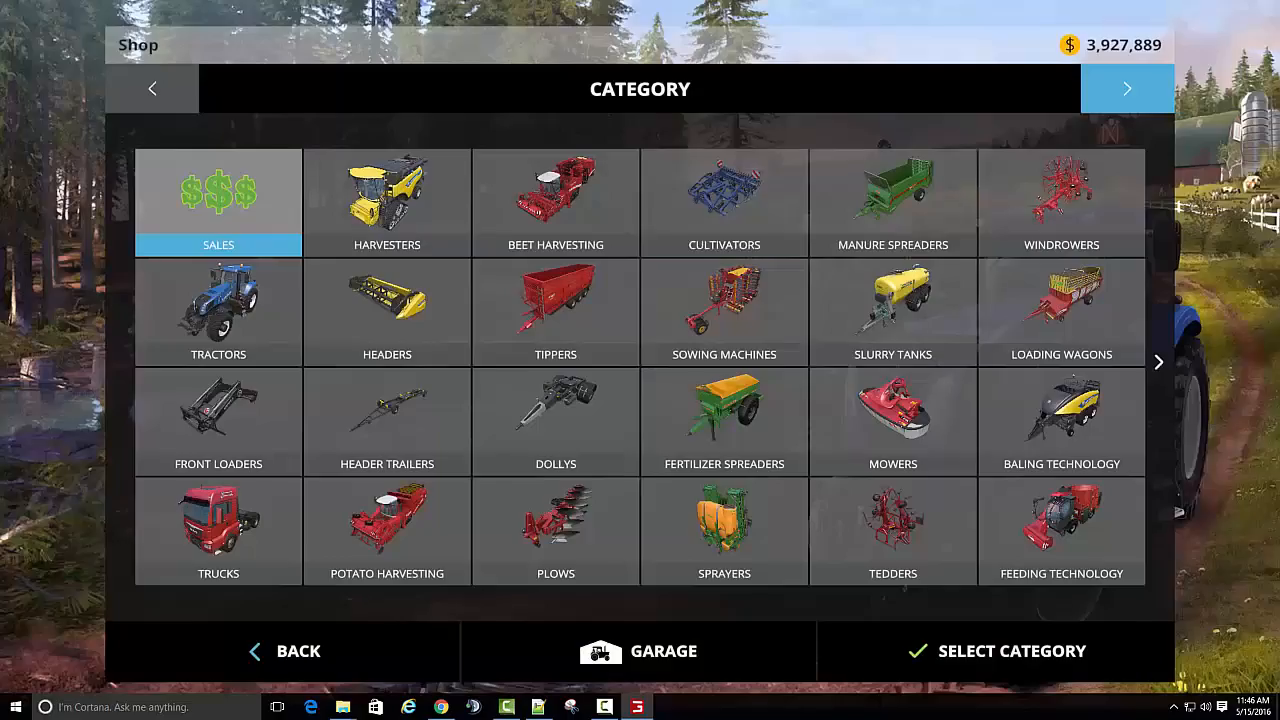
{"action": "key", "text": "Escape"}
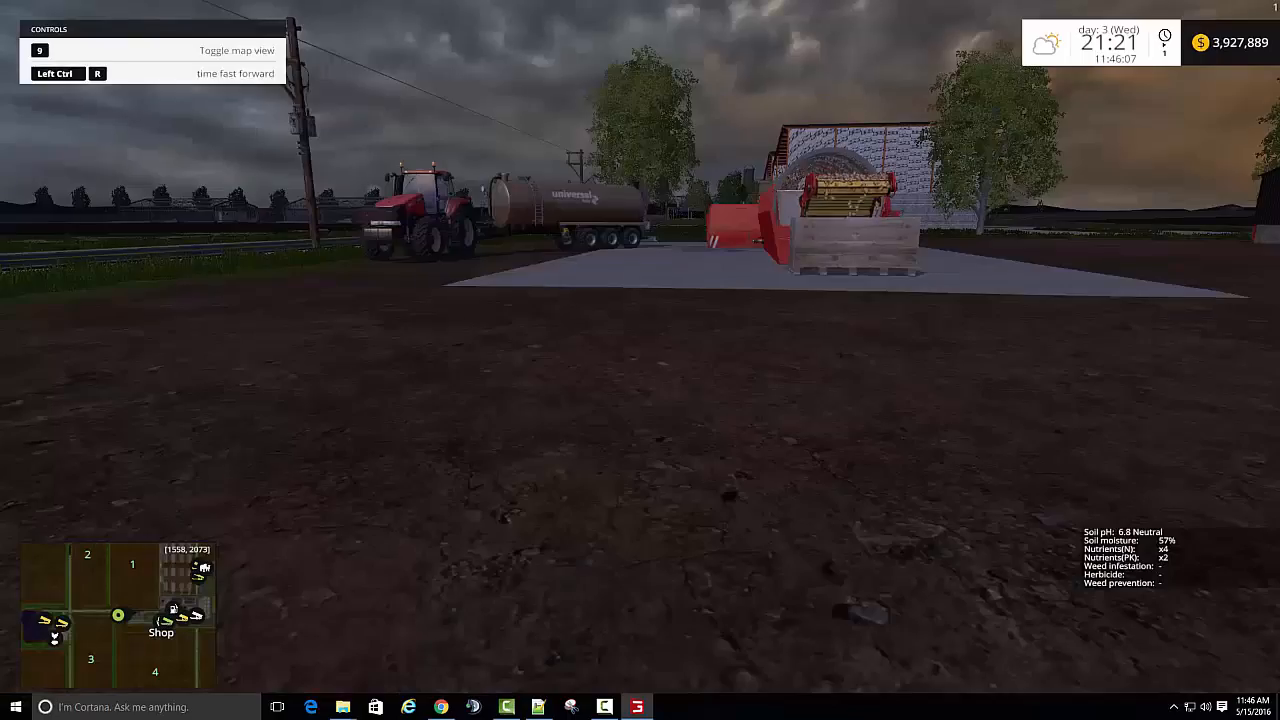
{"action": "key", "text": "9"}
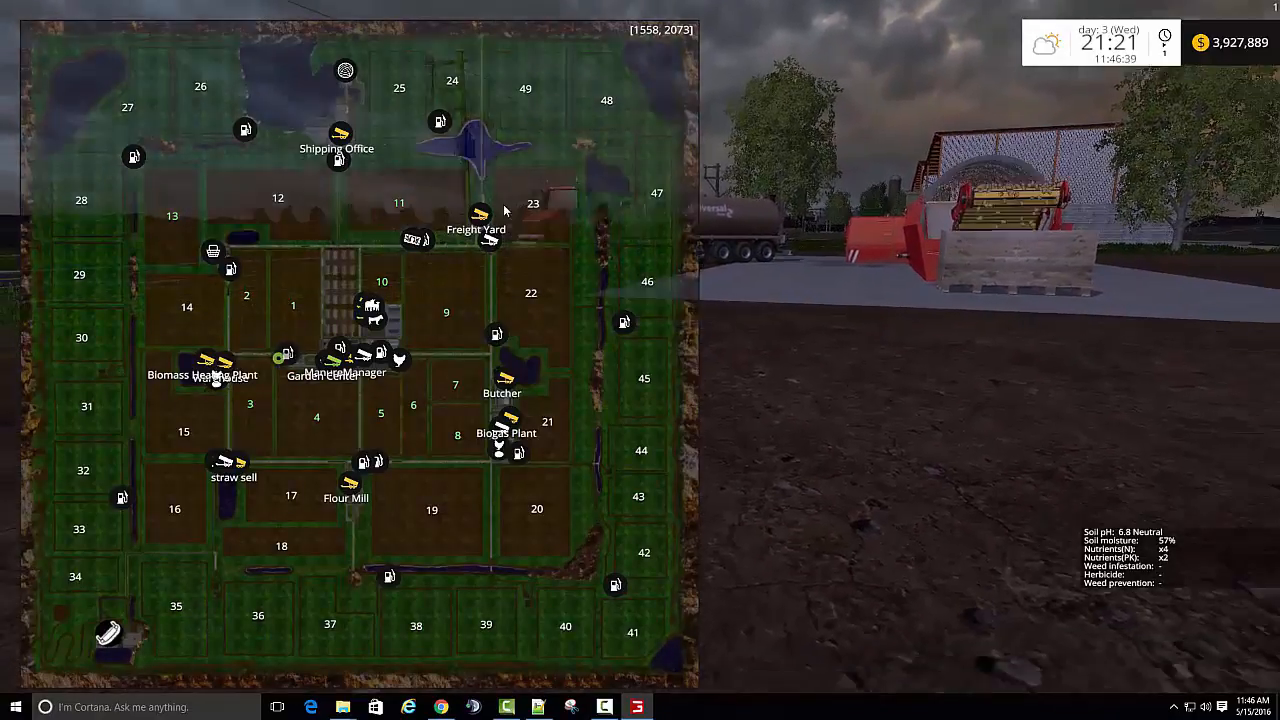
{"action": "key", "text": "9"}
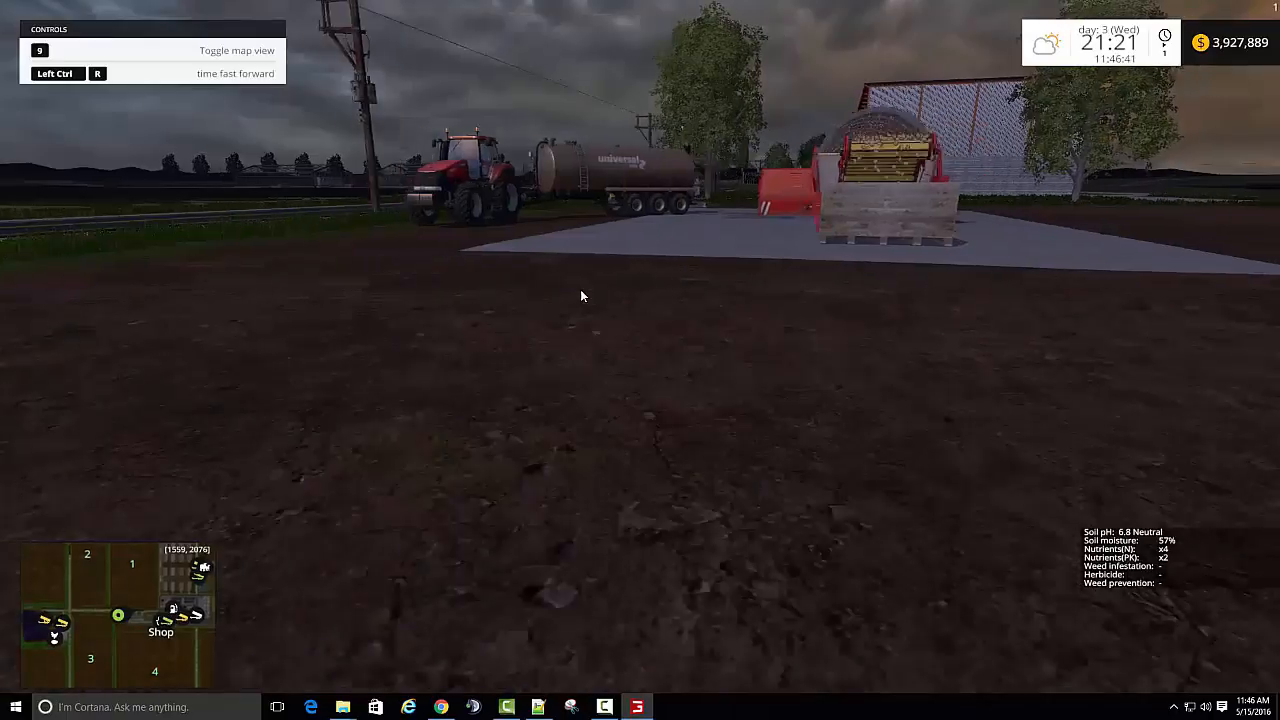
- Walk to the control cabinet on the washer's side, read its resource and harvest levels, and step back
{"action": "key", "text": "w"}
{"action": "key", "text": "w"}
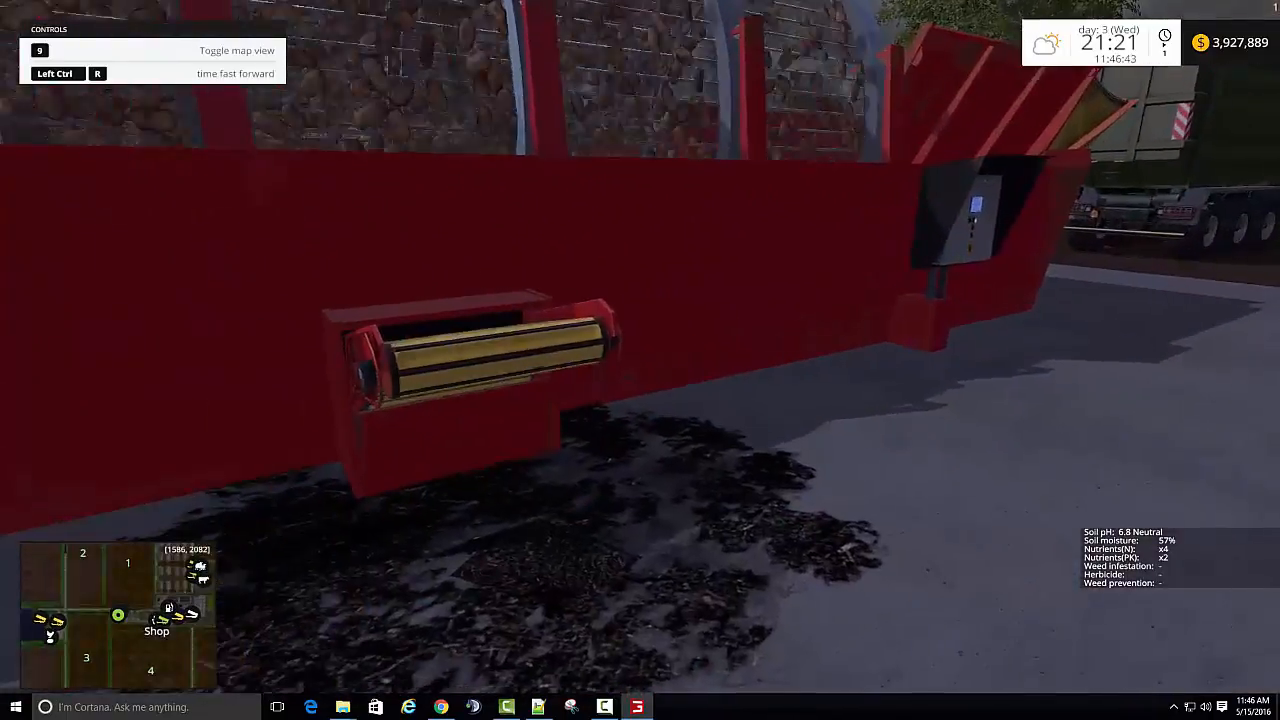
{"action": "key", "text": "w"}
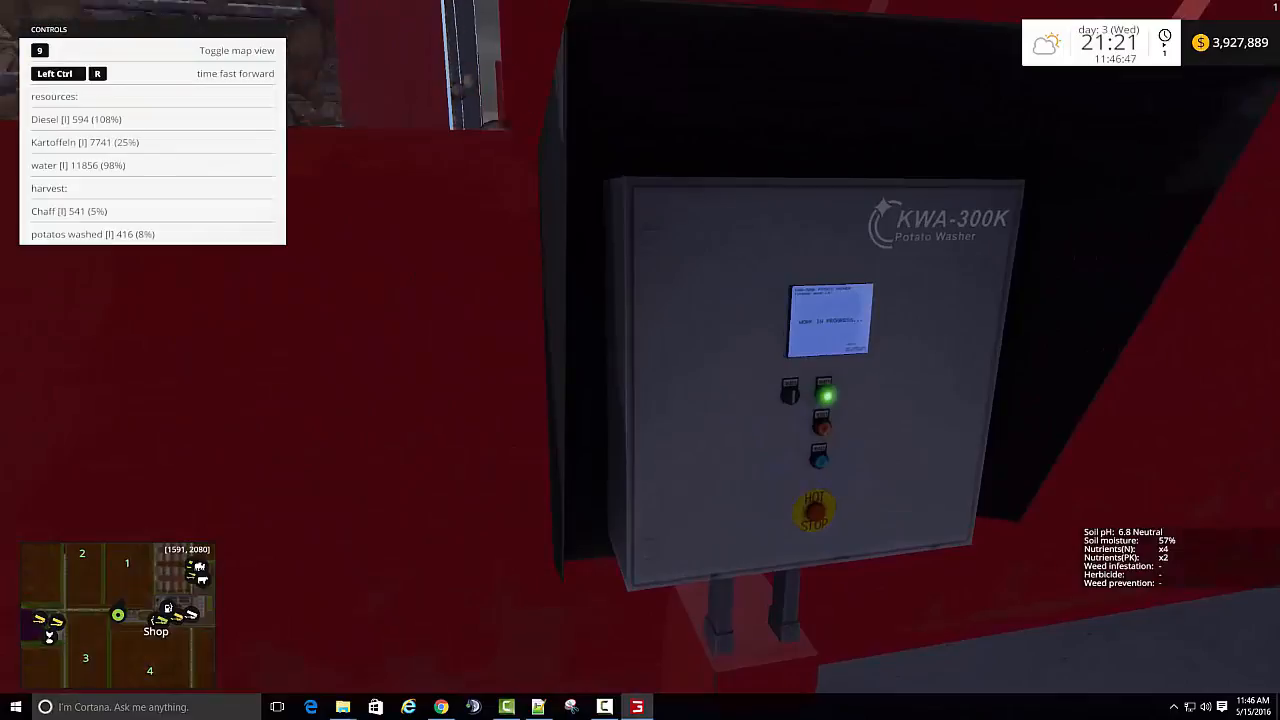
{"action": "key", "text": "s"}
{"action": "key", "text": "a"}
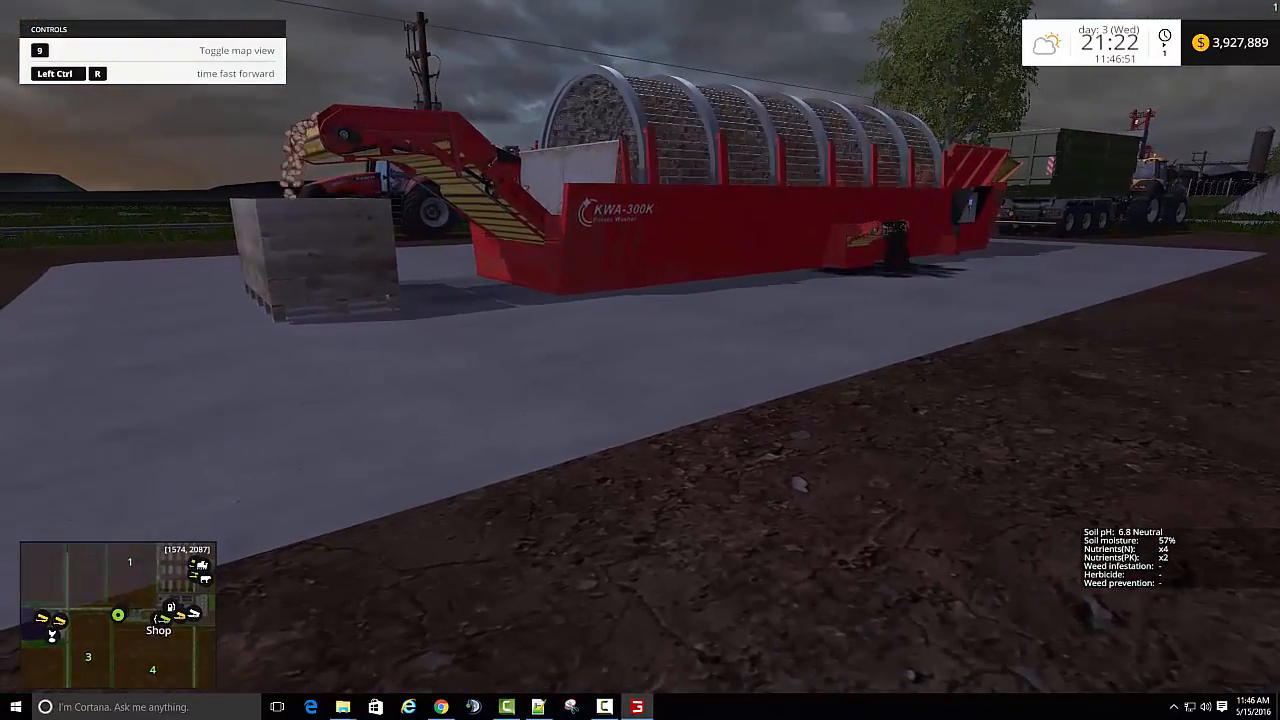
- Open the storage prices overview in the game and find the washed potato and compost rows in the fruit list
{"action": "key", "text": "Escape"}
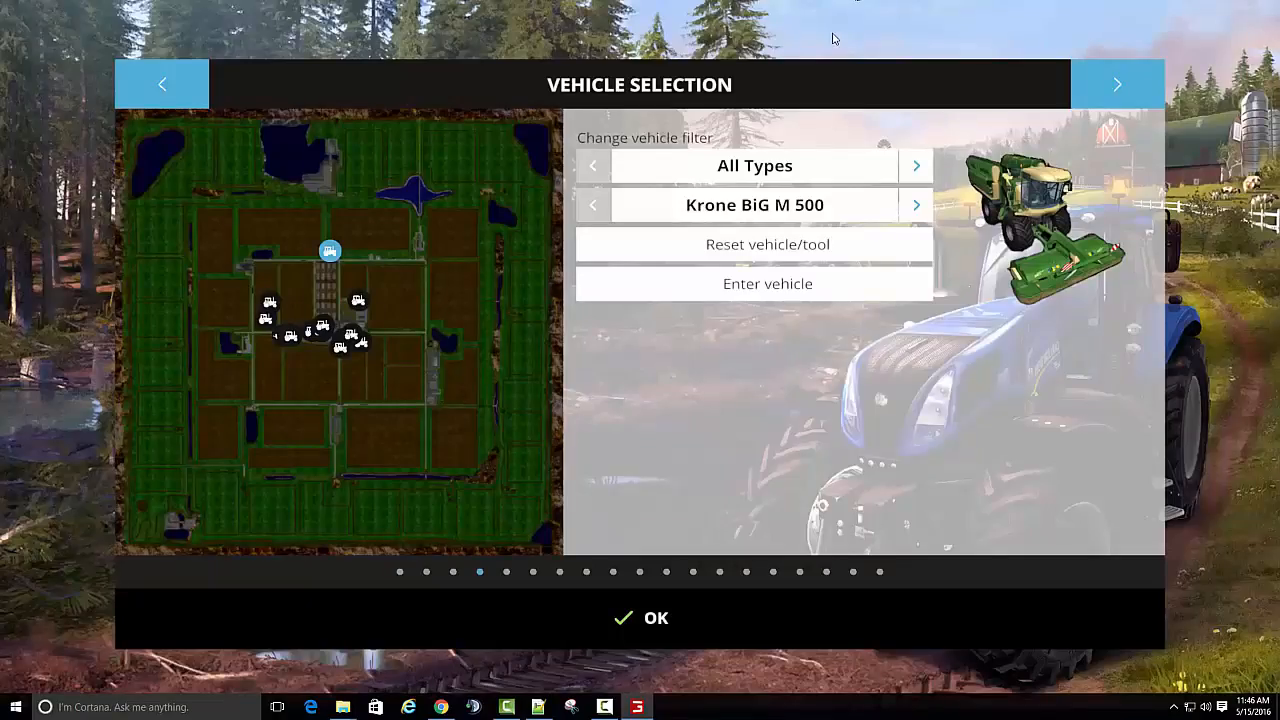
{"action": "key", "text": "Escape"}
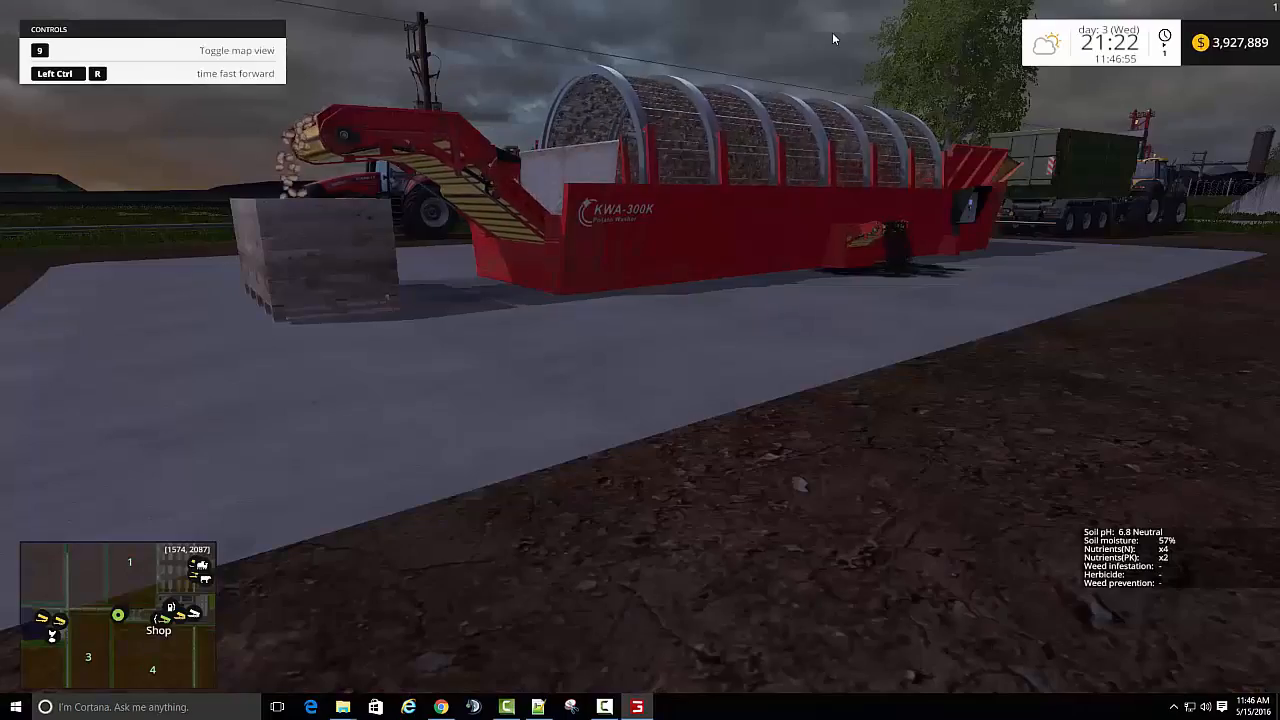
{"action": "key", "text": "Escape"}
{"action": "left_click", "coordinate": [175, 82]}
{"action": "left_click", "coordinate": [175, 82]}
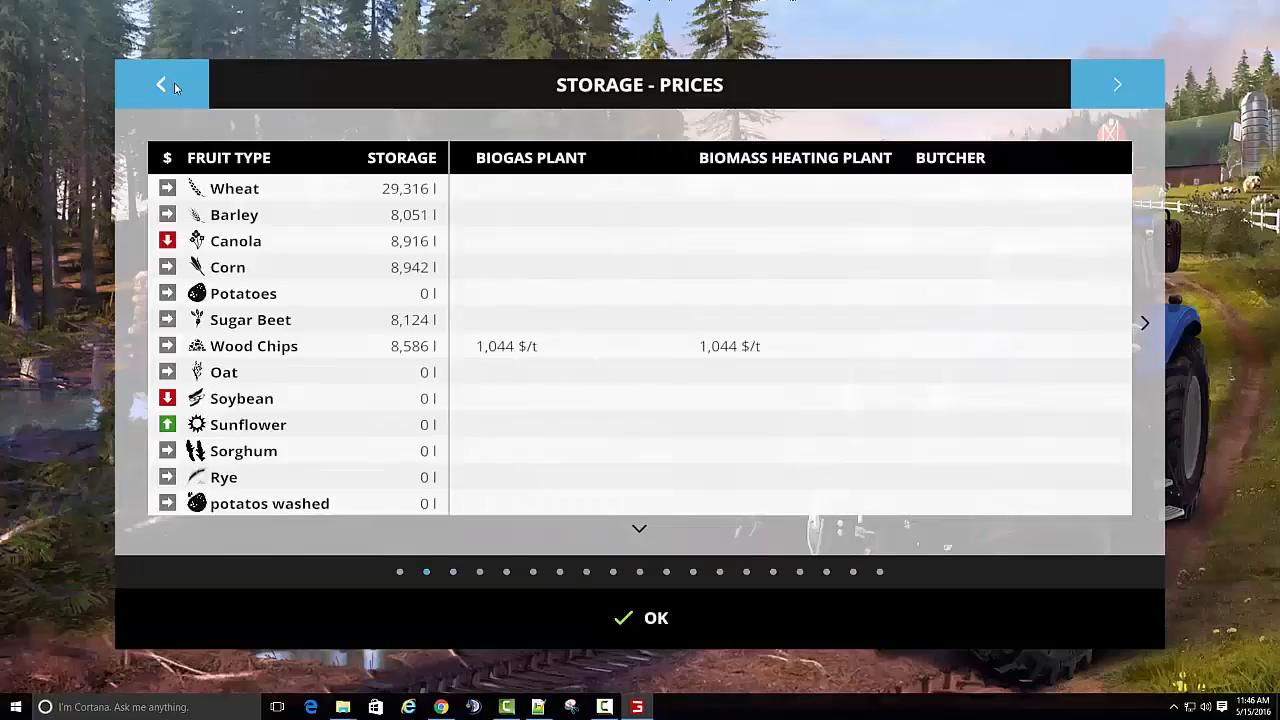
{"action": "left_click", "coordinate": [175, 82]}
{"action": "left_click", "coordinate": [1117, 84]}
{"action": "left_click", "coordinate": [633, 529]}
{"action": "left_click", "coordinate": [633, 529]}
{"action": "left_click", "coordinate": [633, 529]}
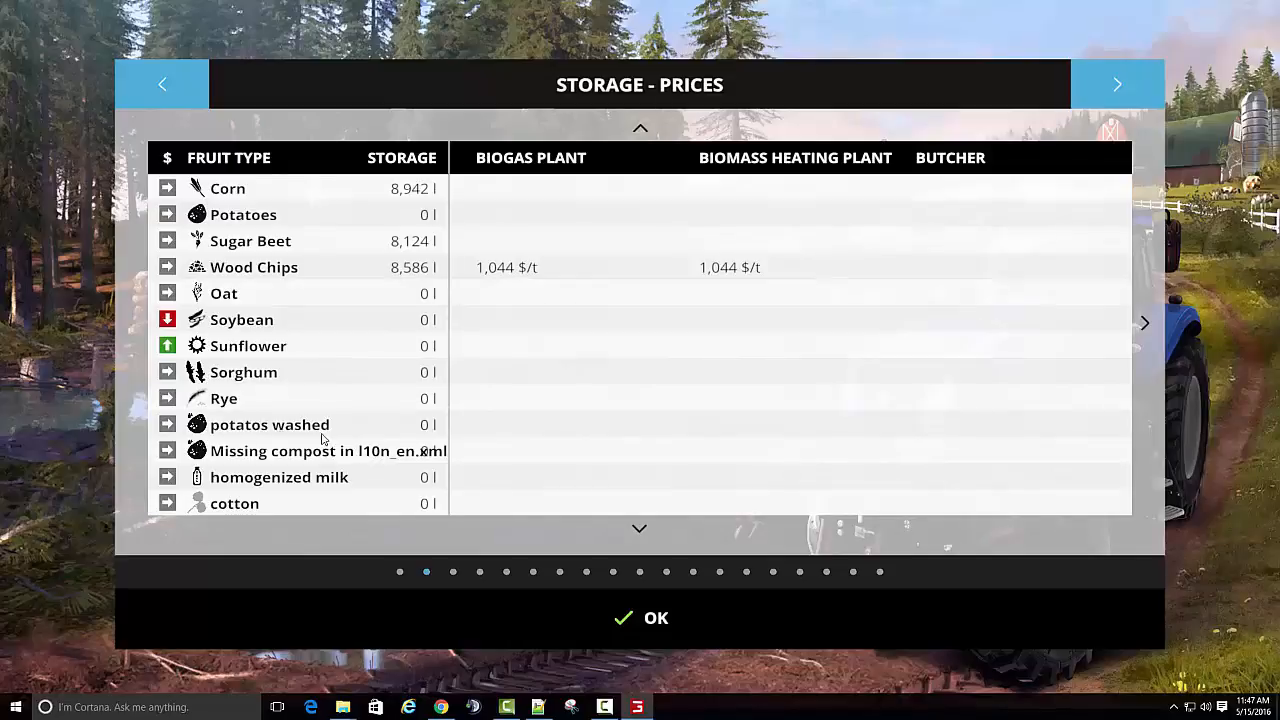
- Switch to Notepad++ to check the potato washer entries in the GRACELAND modDesc.xml, and return to the game's storage prices
{"action": "left_click", "coordinate": [539, 708]}
{"action": "left_click", "coordinate": [661, 413]}
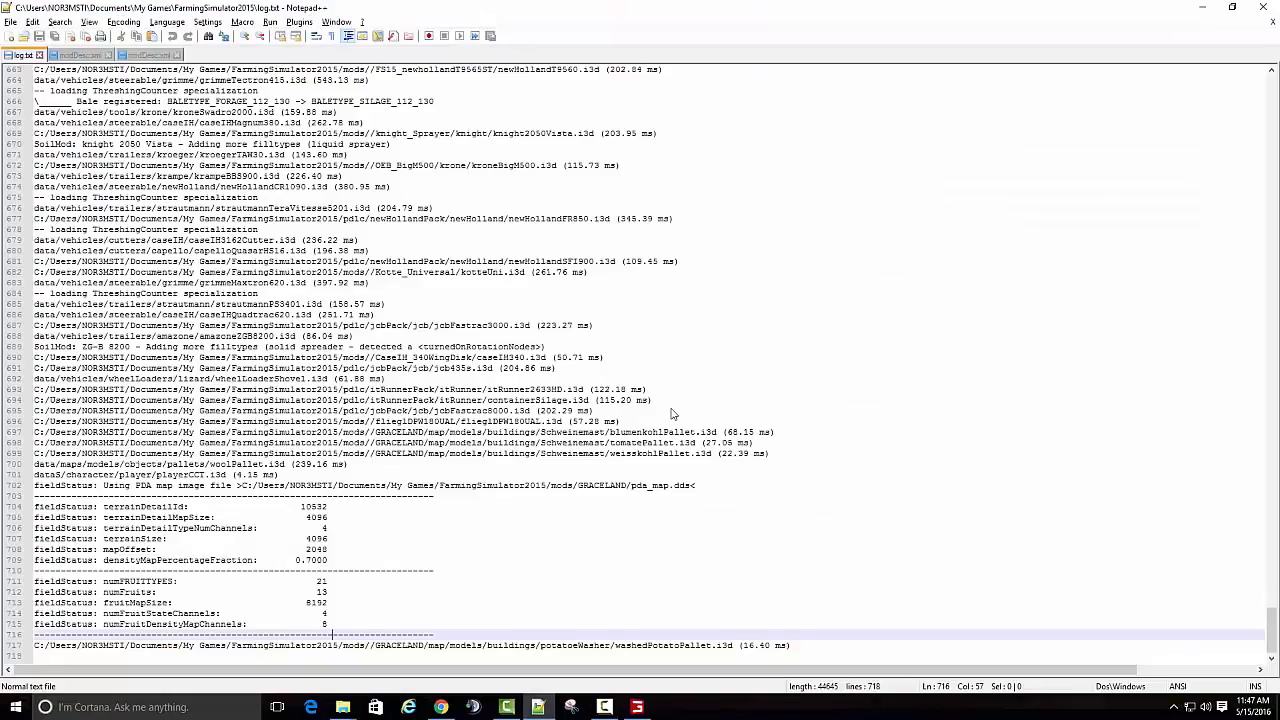
{"action": "left_click", "coordinate": [148, 55]}
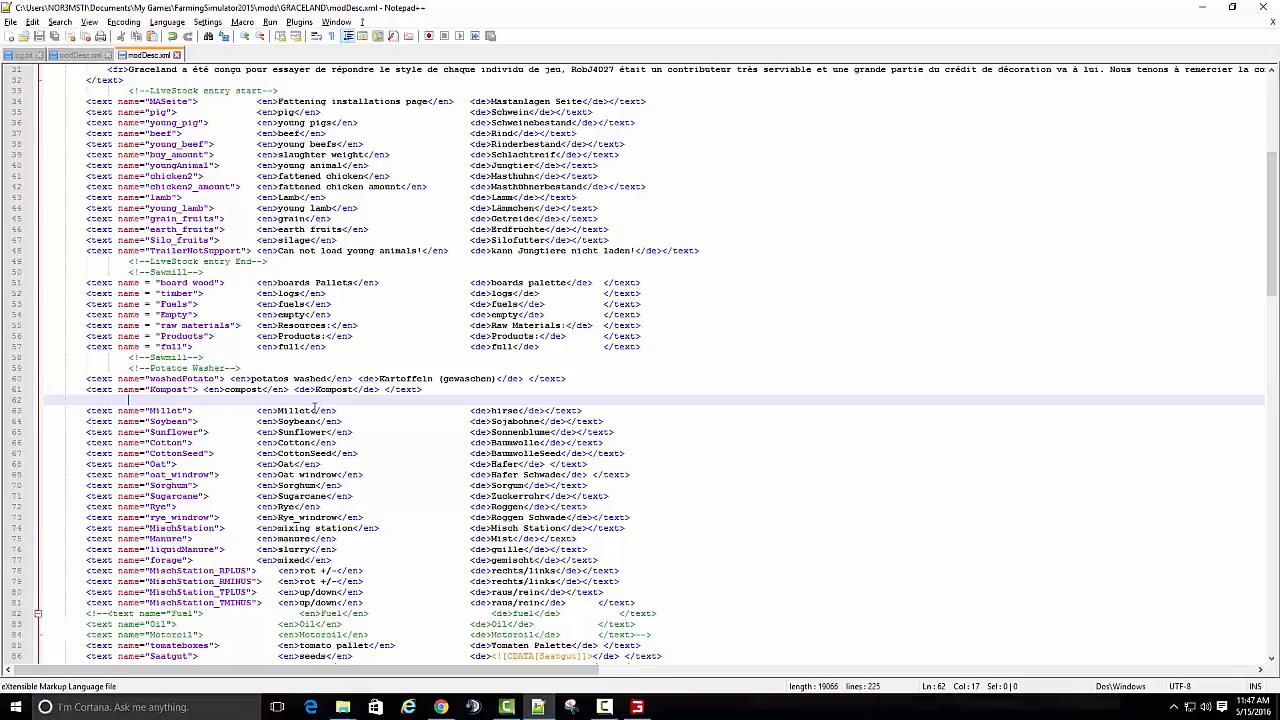
{"action": "left_click", "coordinate": [637, 707]}
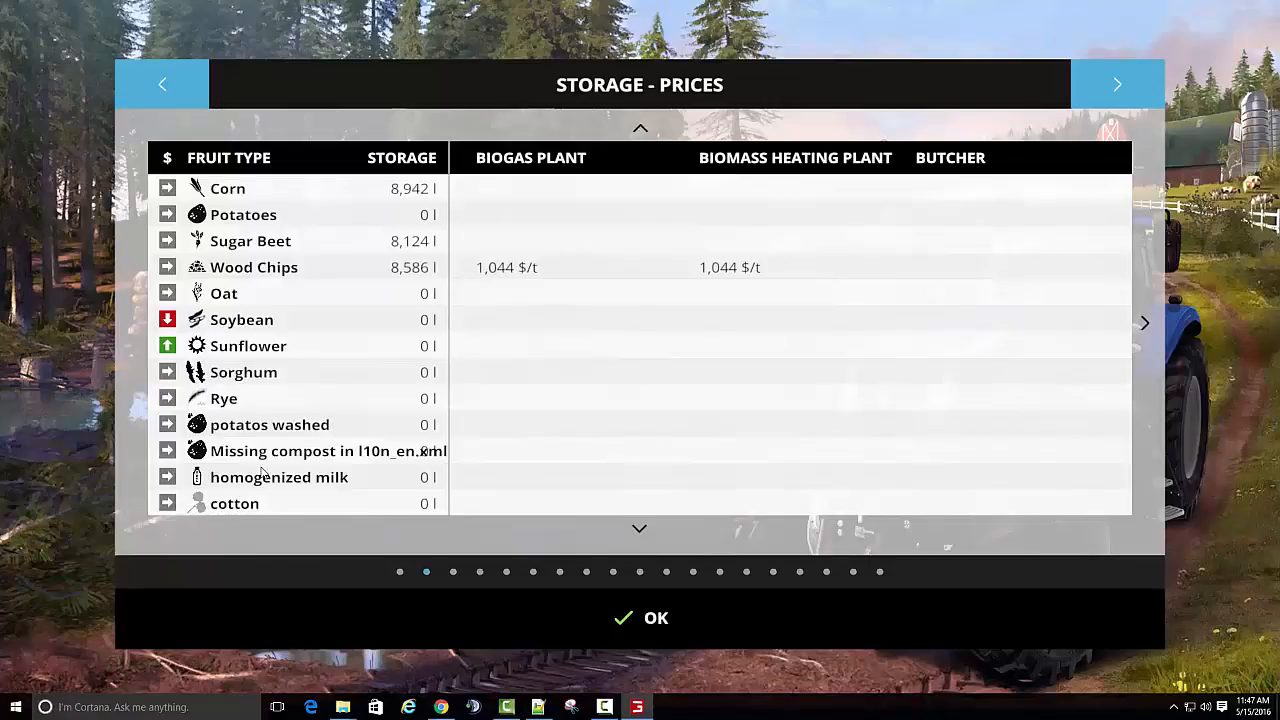
- Back in Notepad++, compare the washedPotato and Kompost entries of the potato washer's modDesc.xml with those in the GRACELAND modDesc.xml
{"action": "left_click", "coordinate": [538, 707]}
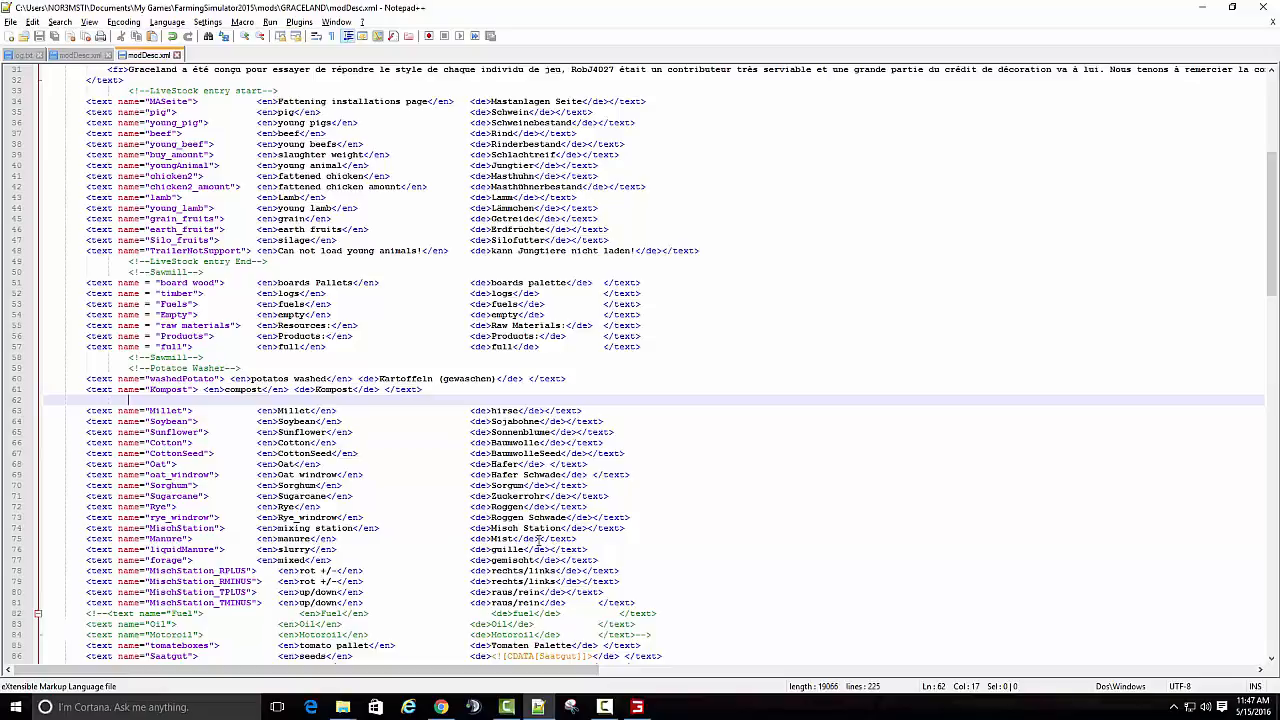
{"action": "left_click", "coordinate": [80, 54]}
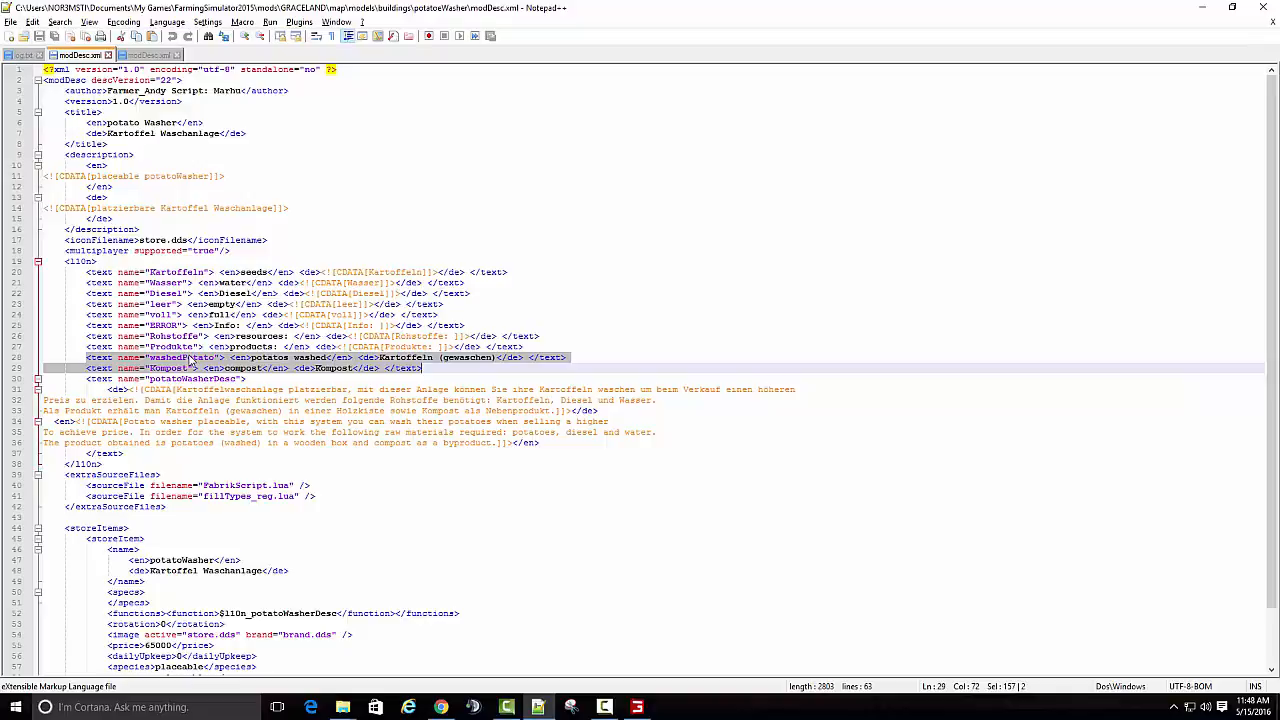
{"action": "left_click", "coordinate": [152, 55]}
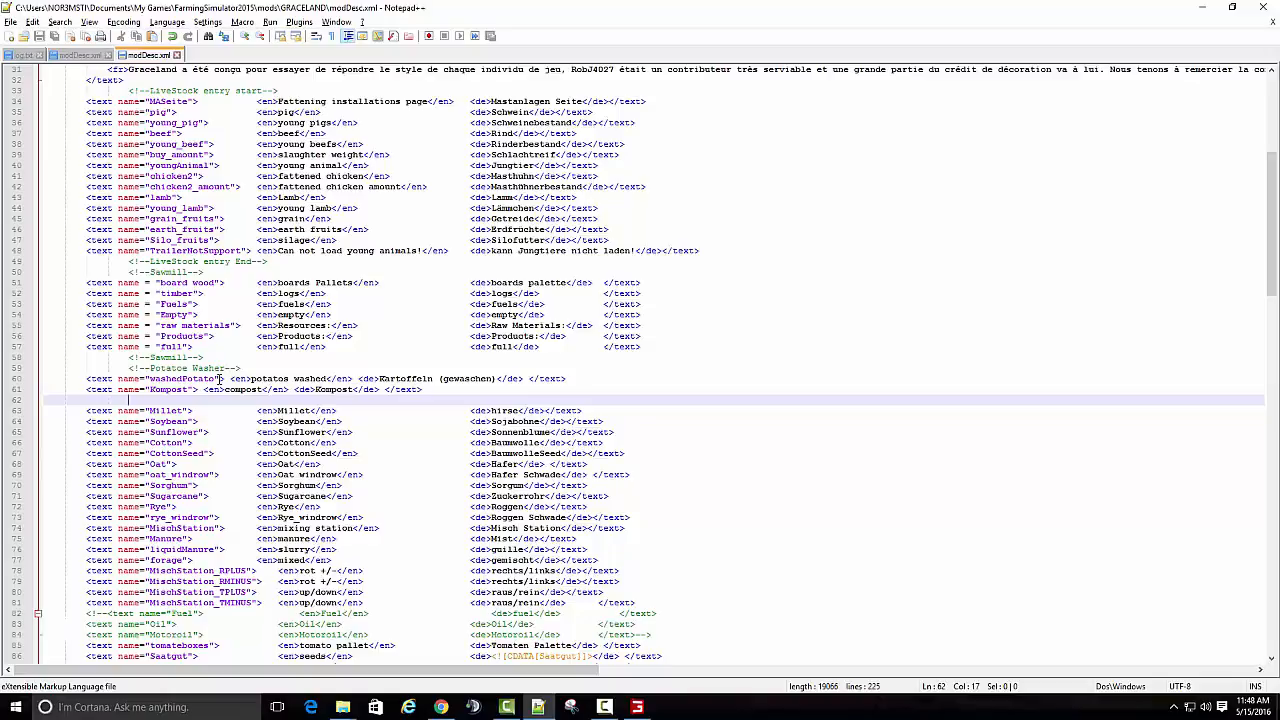
- Open fillTypes_reg.lua from the GRACELAND map\models\scripts folder in Notepad++
{"action": "mouse_move", "coordinate": [340, 710]}
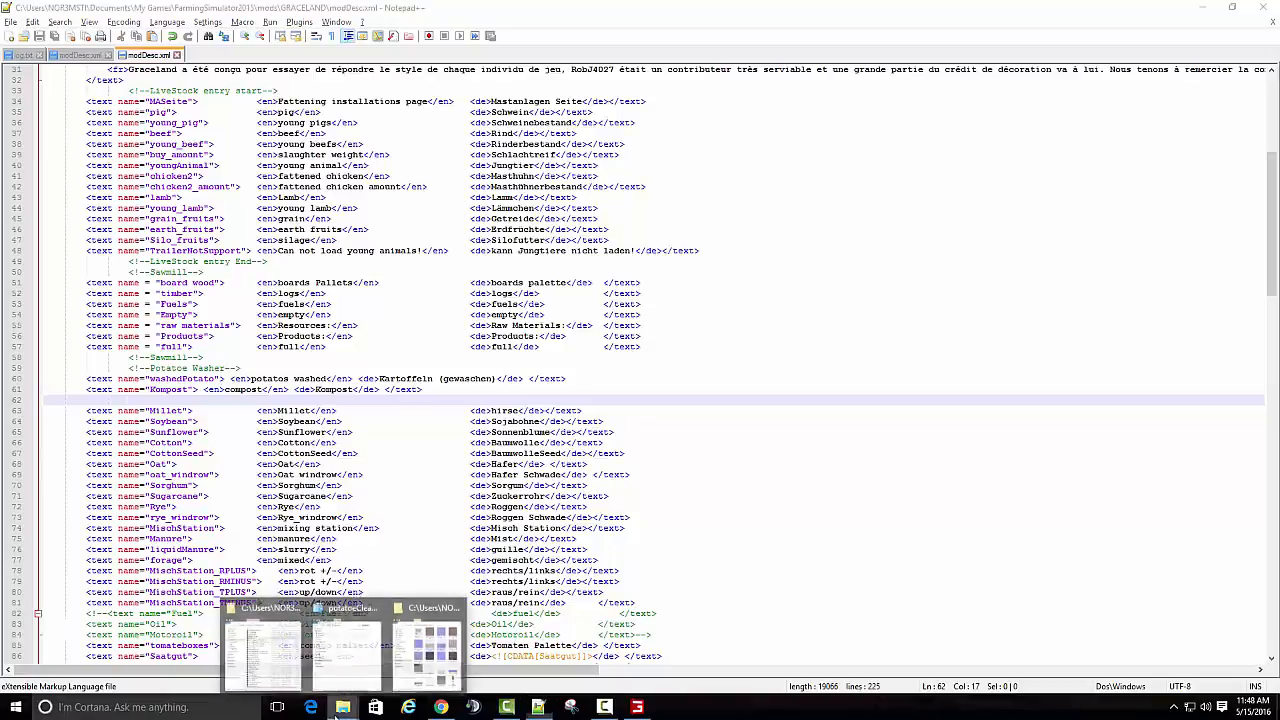
{"action": "left_click", "coordinate": [337, 613]}
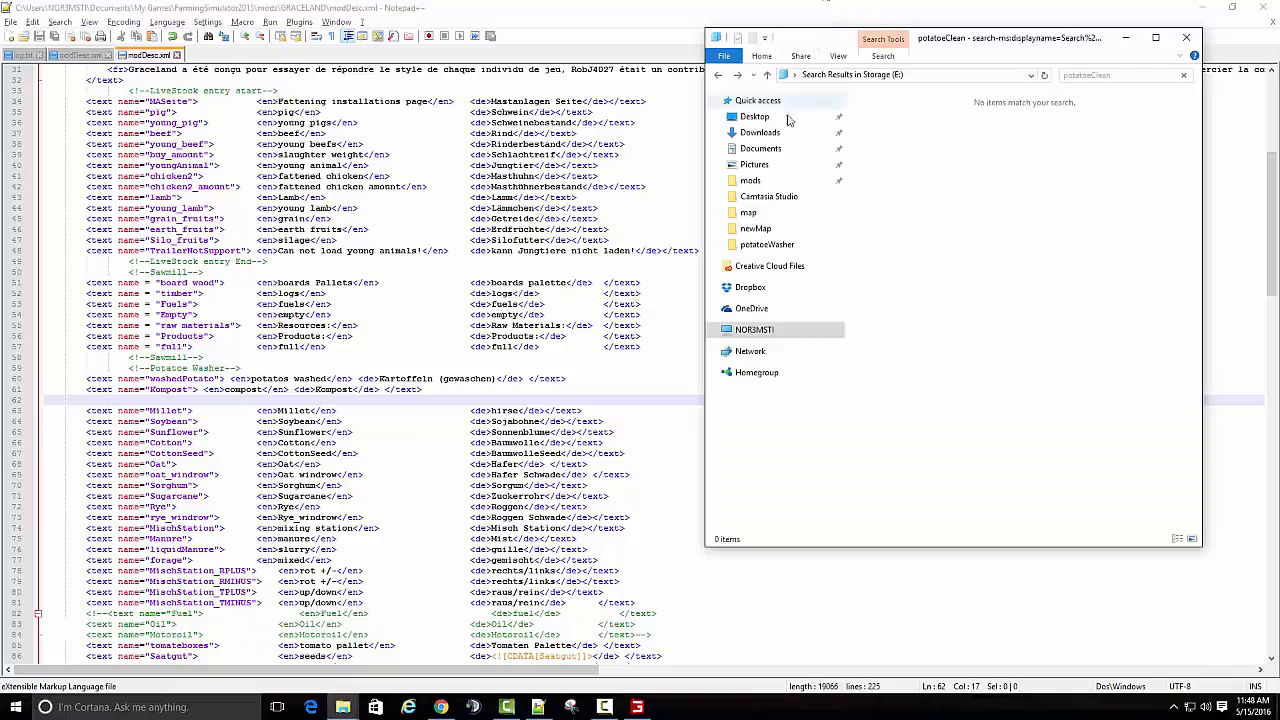
{"action": "left_click", "coordinate": [752, 181]}
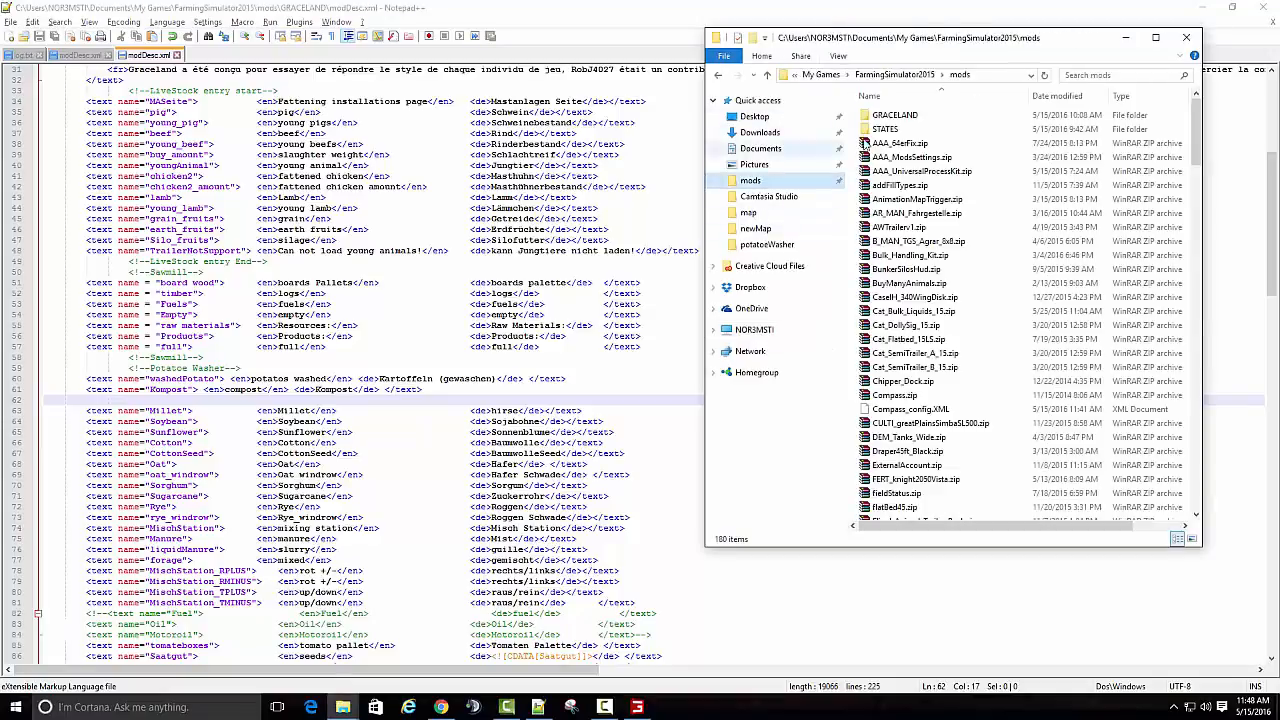
{"action": "double_click", "coordinate": [910, 129]}
{"action": "double_click", "coordinate": [906, 117]}
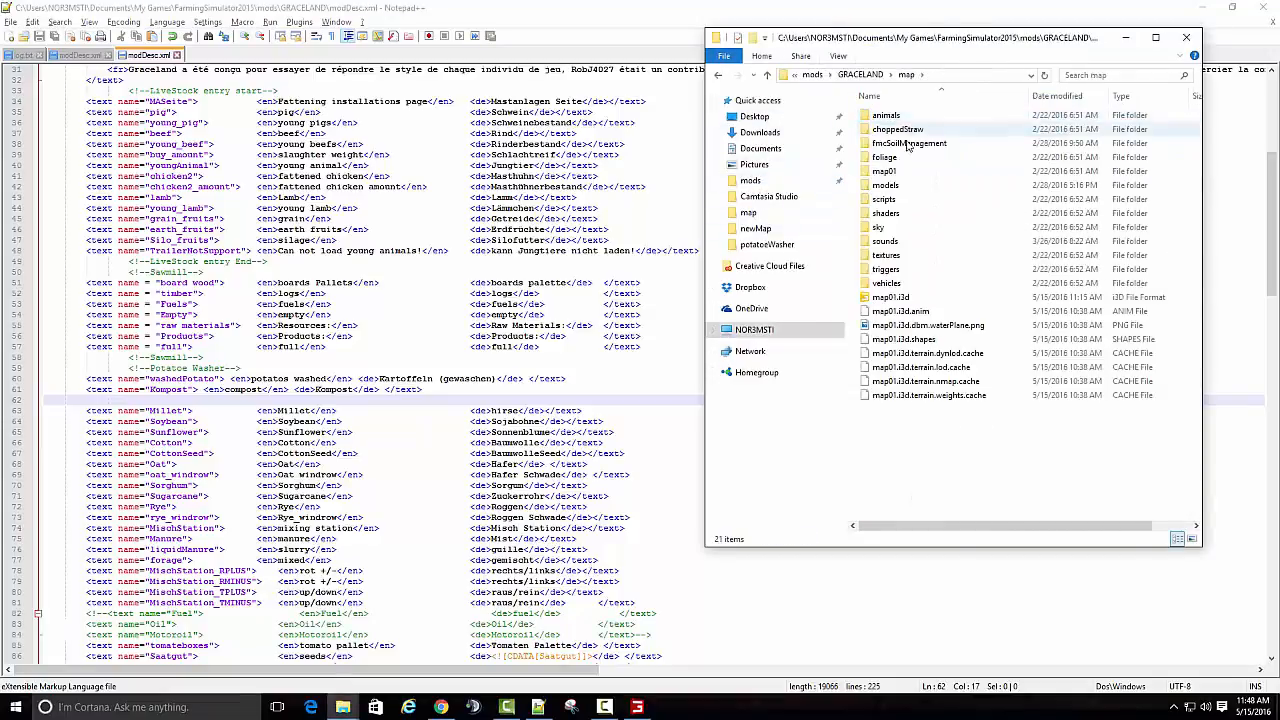
{"action": "double_click", "coordinate": [910, 189]}
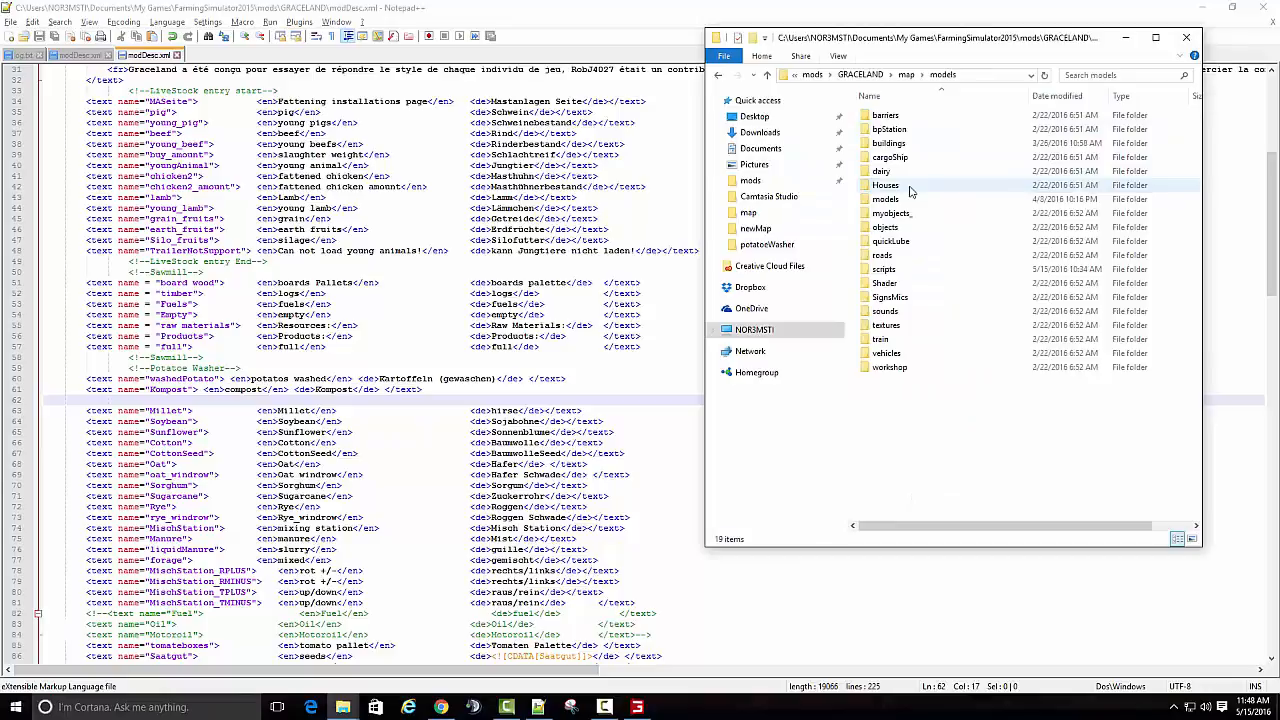
{"action": "double_click", "coordinate": [900, 269]}
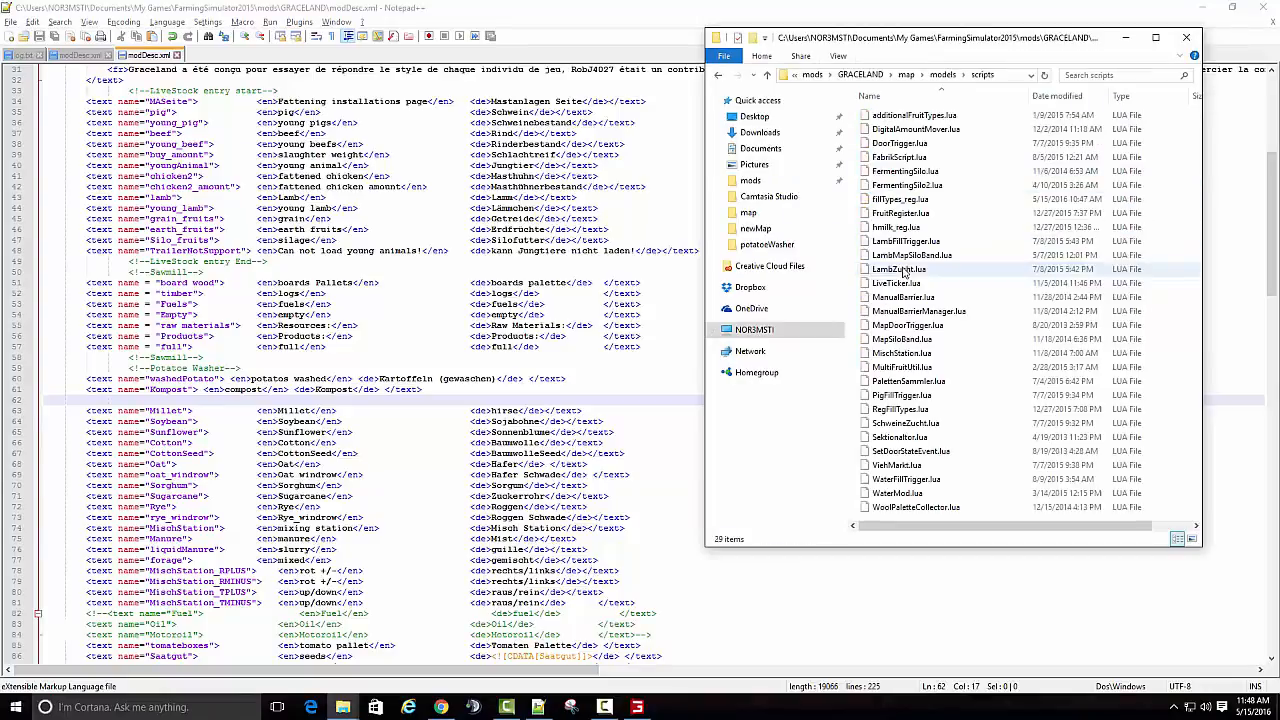
{"action": "right_click", "coordinate": [903, 204]}
{"action": "left_click", "coordinate": [955, 258]}
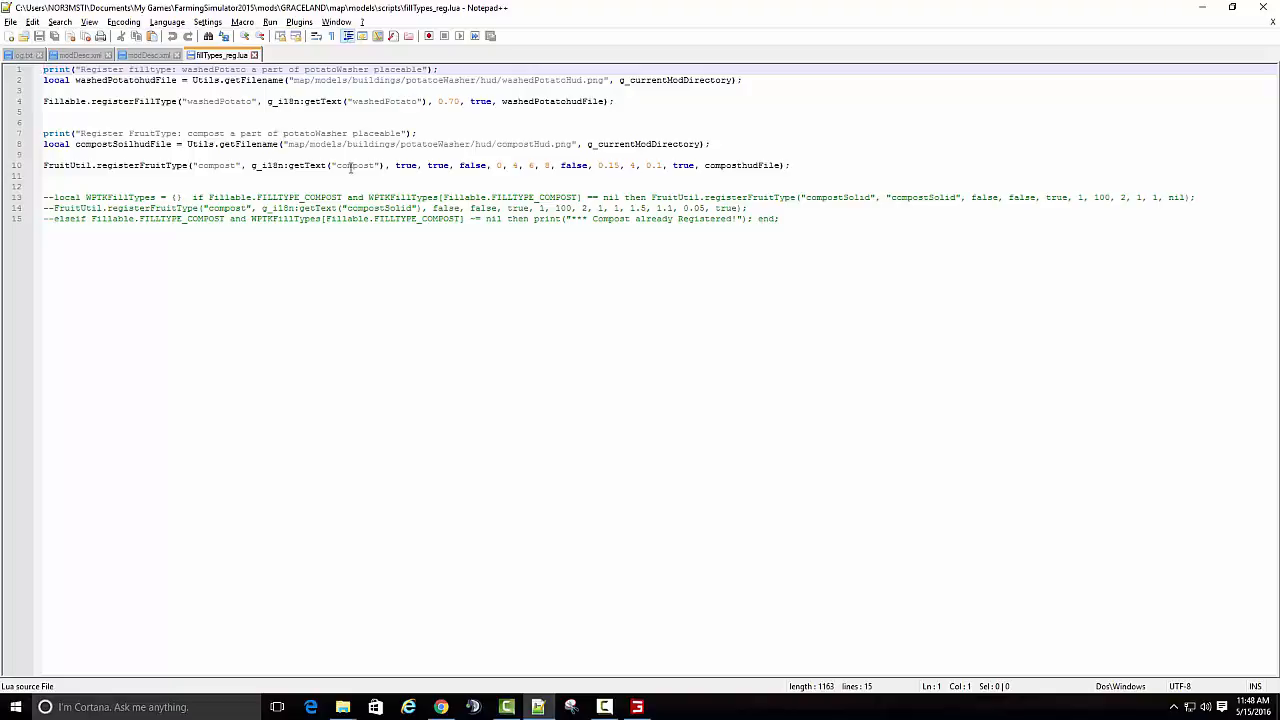
- Examine the text entries around the potato washer section of the GRACELAND modDesc.xml for the compost name used by the fill type script
{"action": "left_click", "coordinate": [143, 55]}
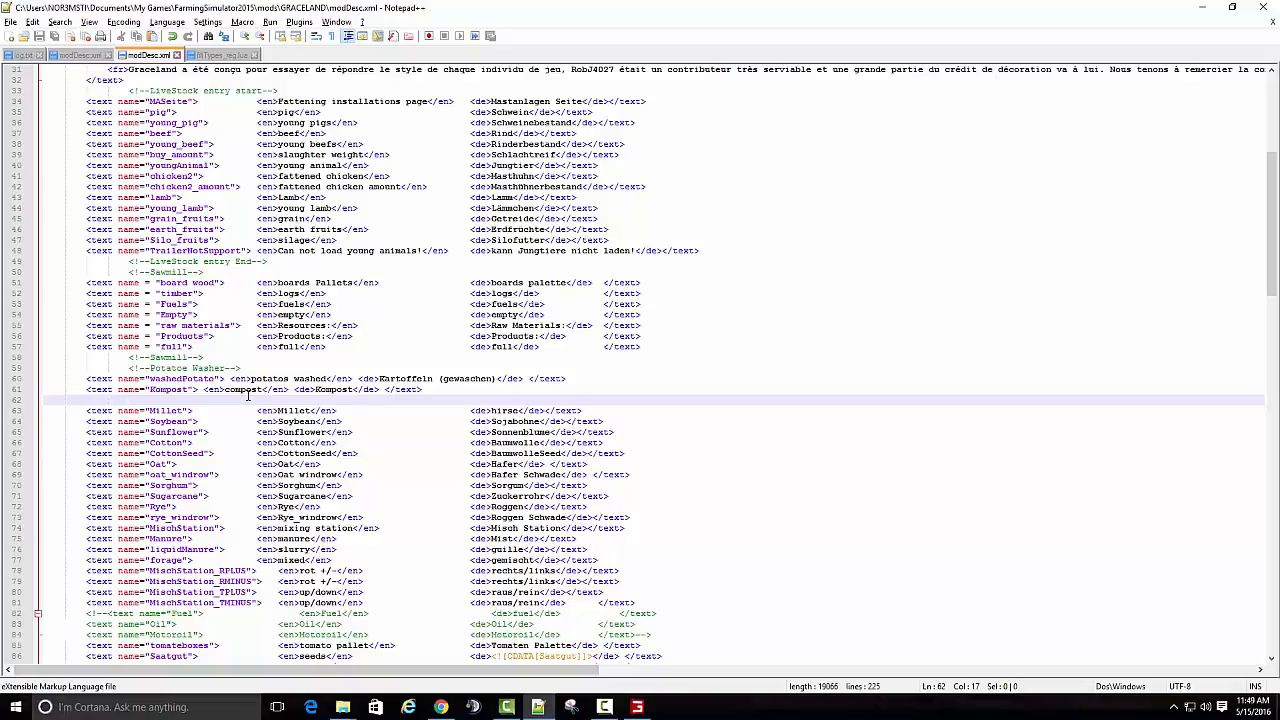
{"action": "scroll", "coordinate": [248, 395], "scroll_direction": "down", "scroll_amount": 5}
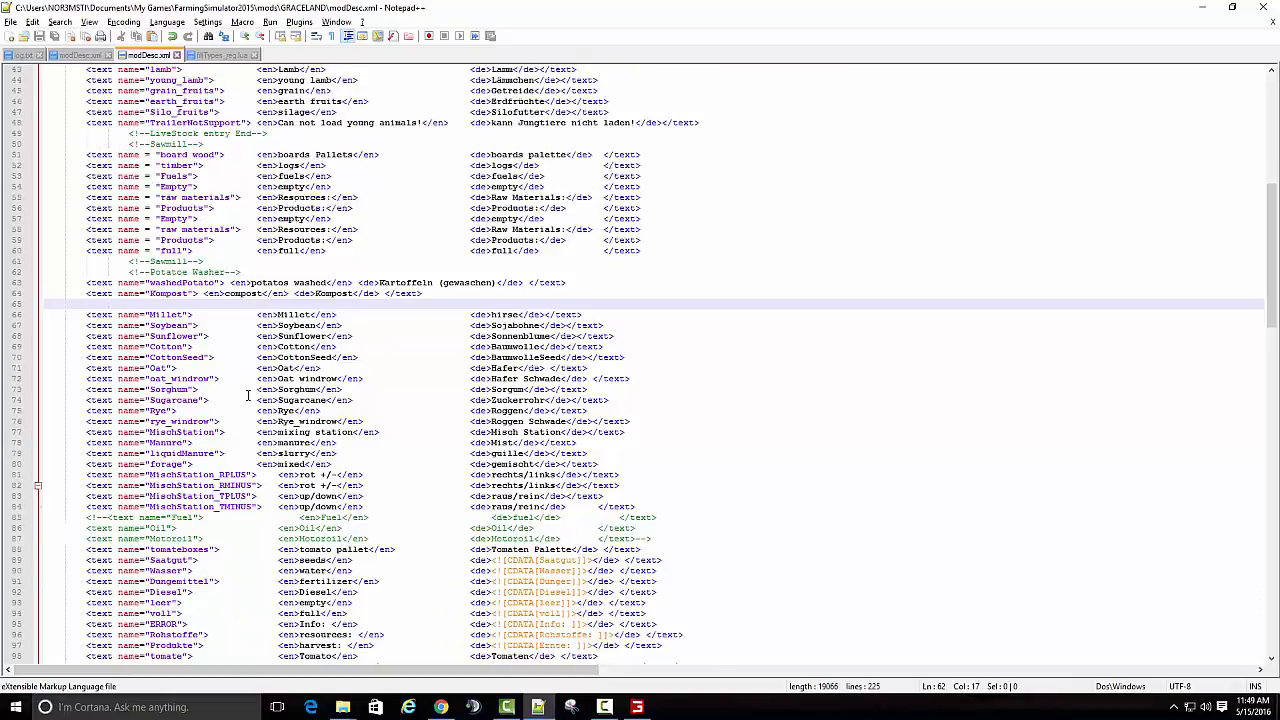
{"action": "scroll", "coordinate": [248, 395], "scroll_direction": "down", "scroll_amount": 3}
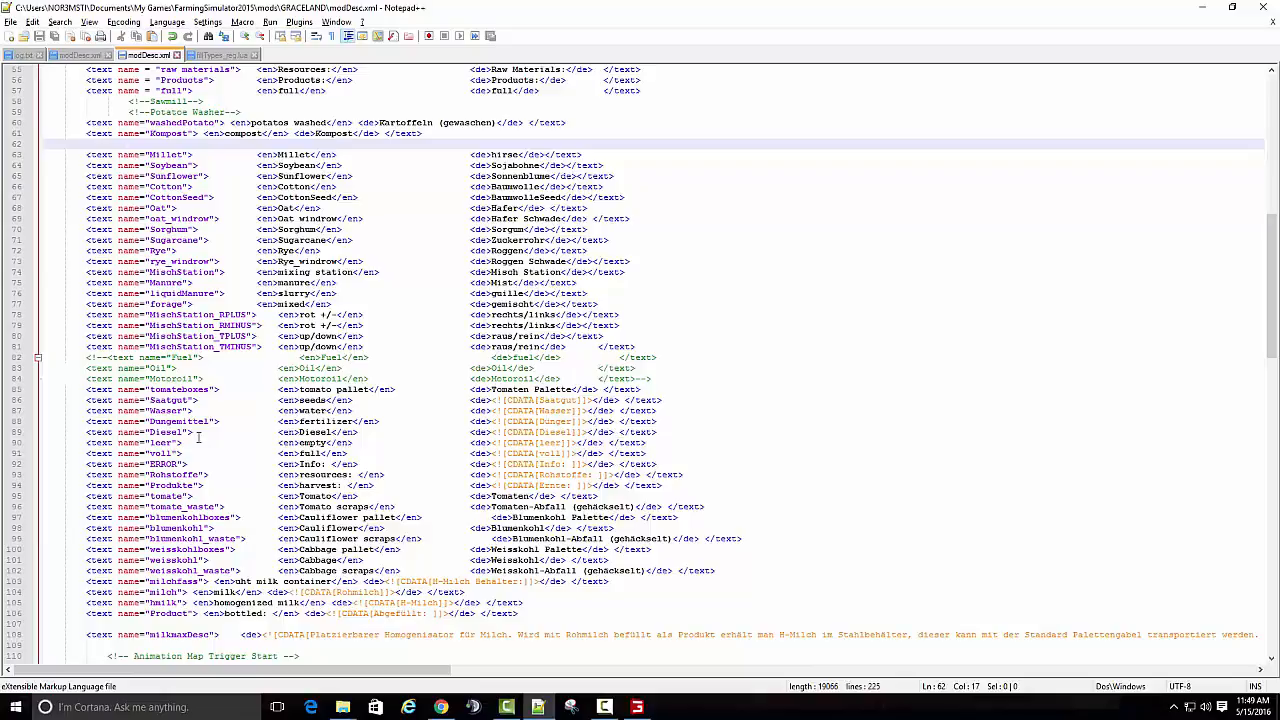
{"action": "scroll", "coordinate": [198, 437], "scroll_direction": "up", "scroll_amount": 3}
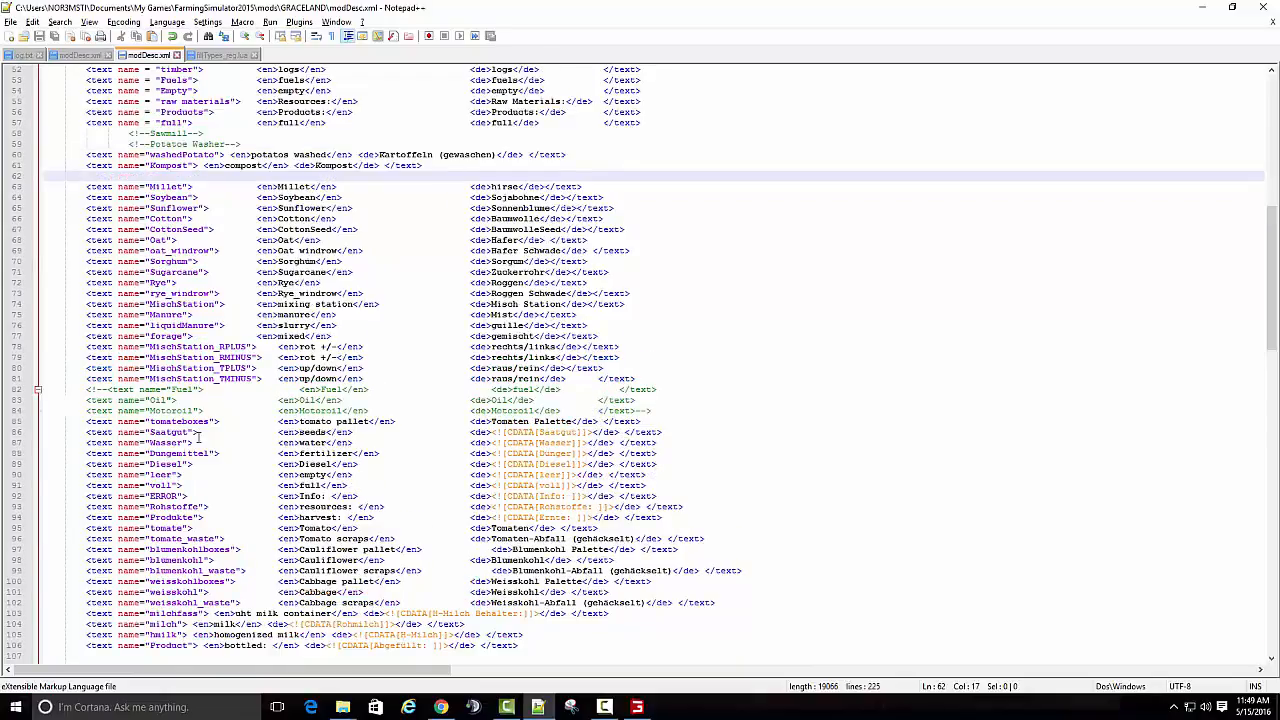
{"action": "scroll", "coordinate": [198, 437], "scroll_direction": "up", "scroll_amount": 3}
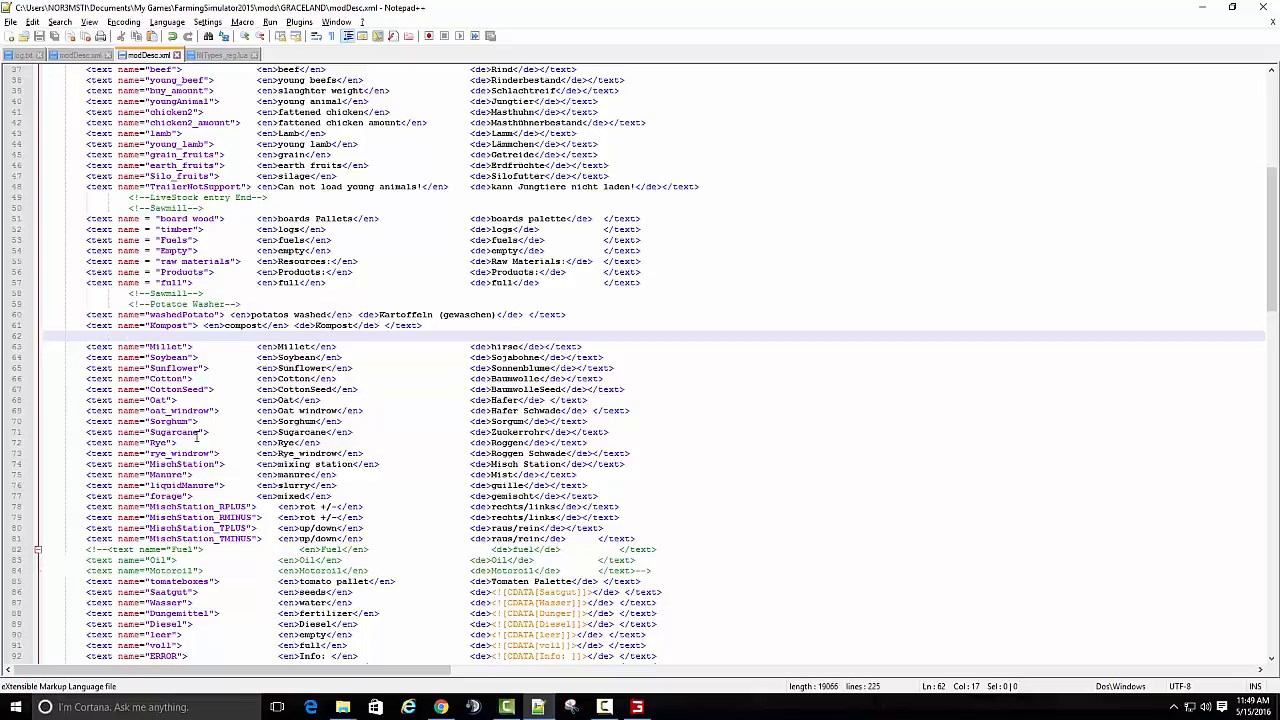
{"action": "scroll", "coordinate": [198, 437], "scroll_direction": "up", "scroll_amount": 2}
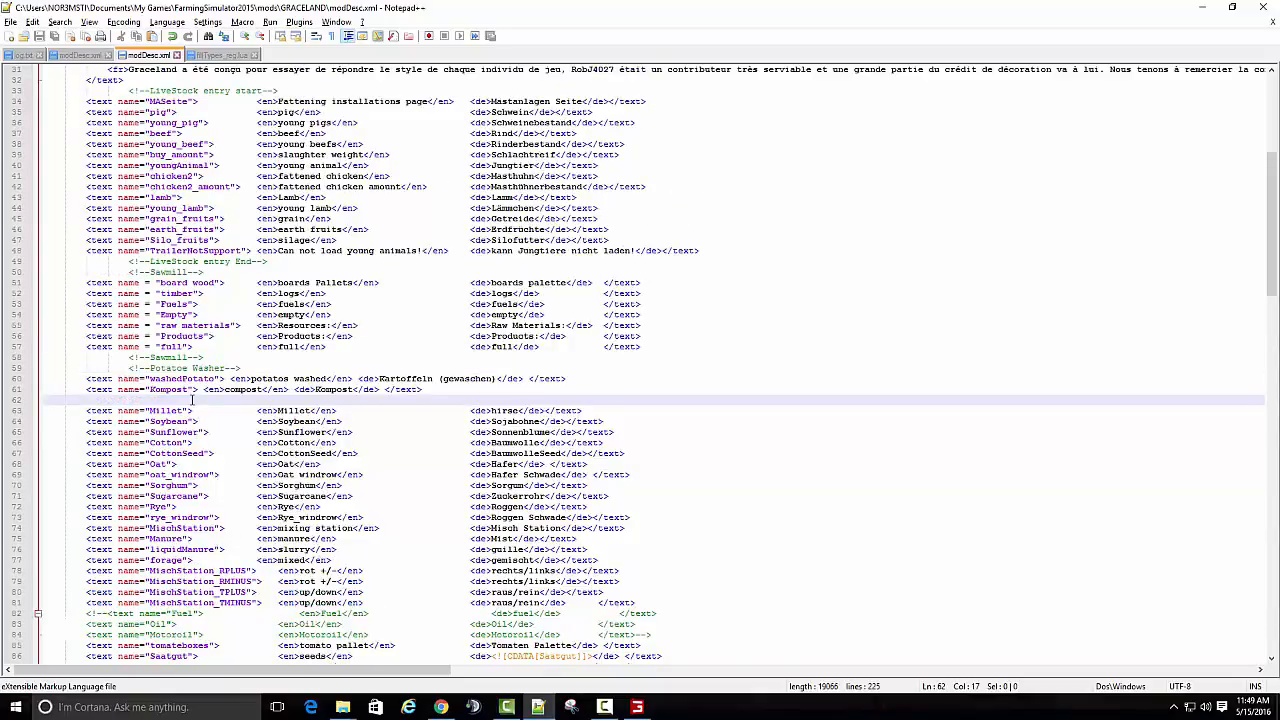
- Check the compost name in fillTypes_reg.lua against the GRACELAND modDesc.xml, and close the running game
{"action": "left_click", "coordinate": [230, 55]}
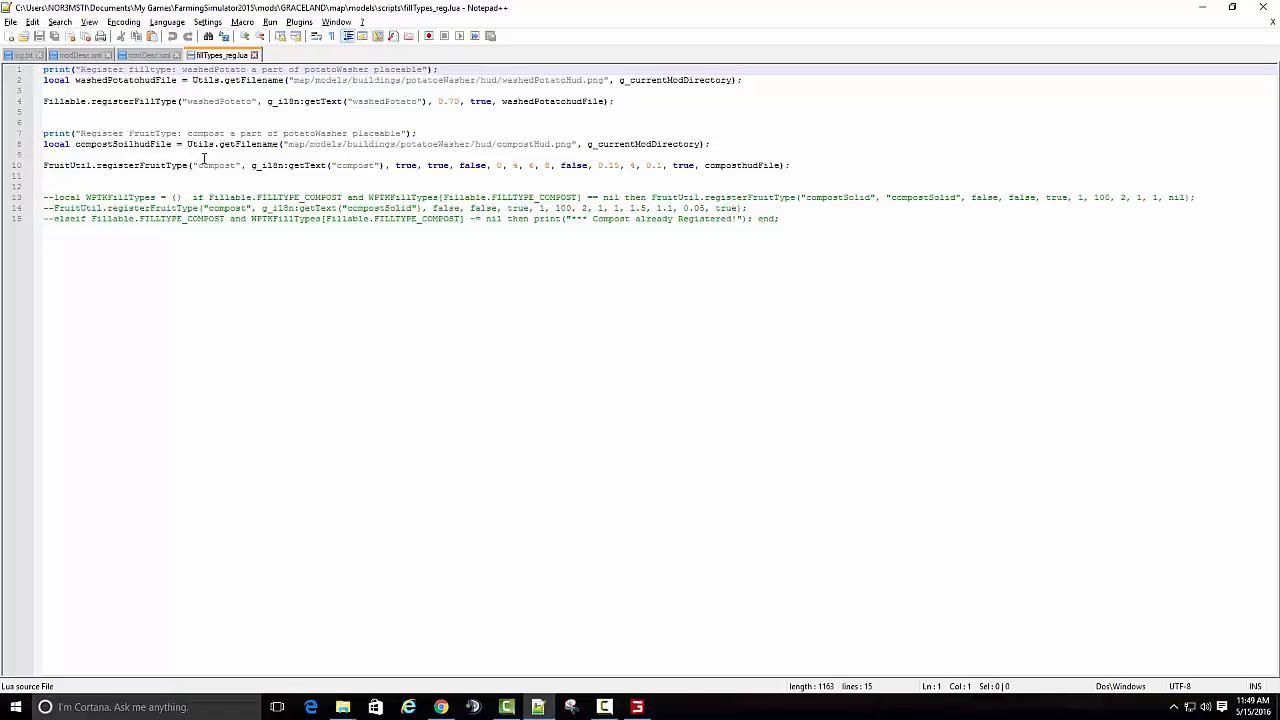
{"action": "left_click", "coordinate": [135, 56]}
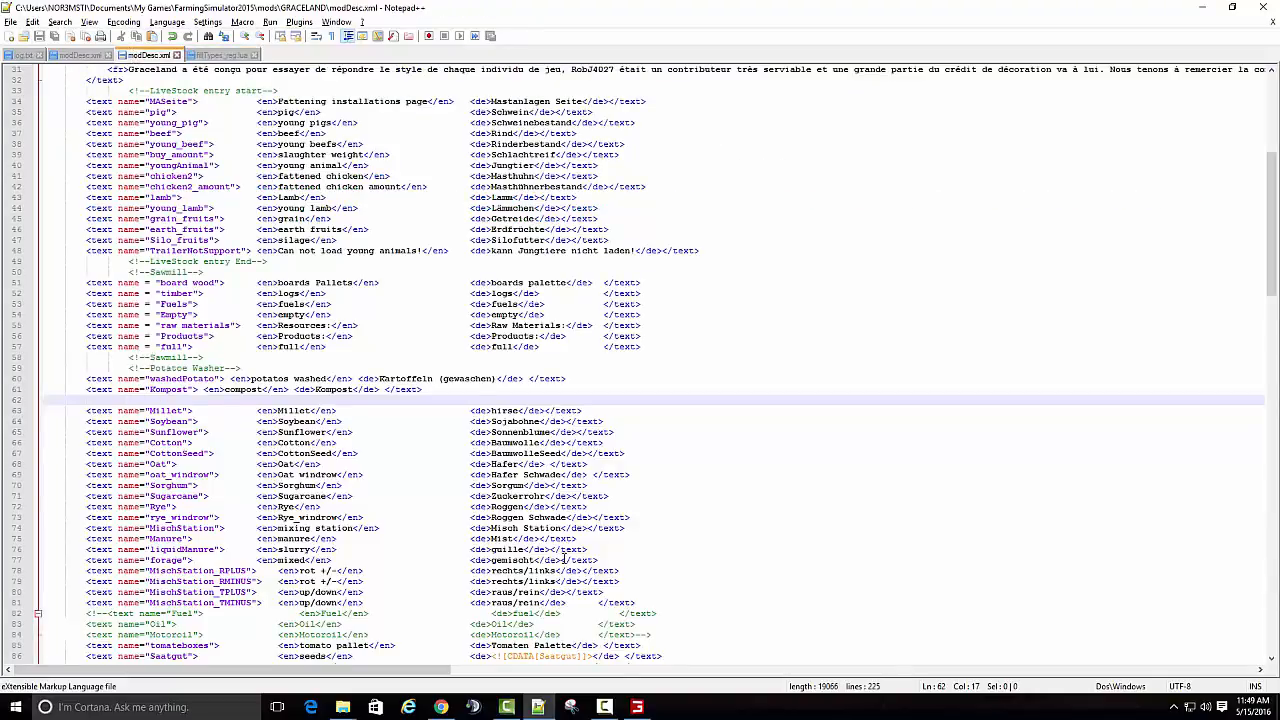
{"action": "right_click", "coordinate": [637, 707]}
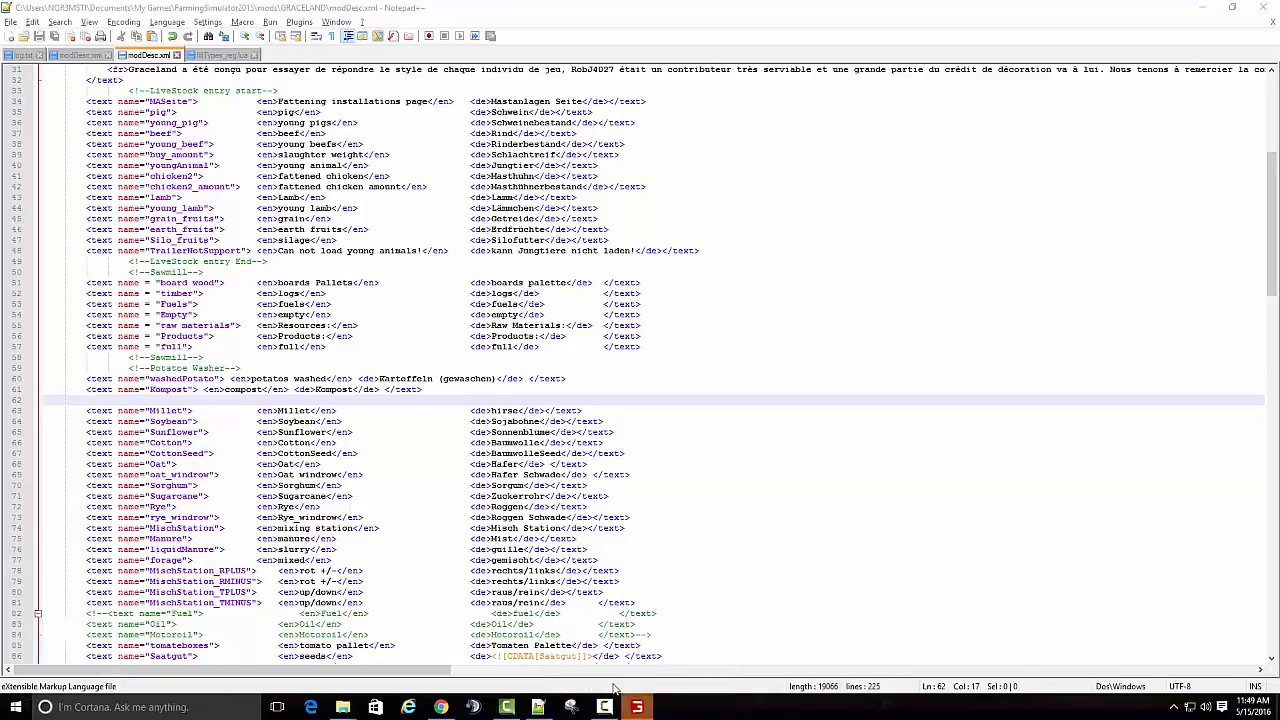
{"action": "left_click", "coordinate": [610, 677]}
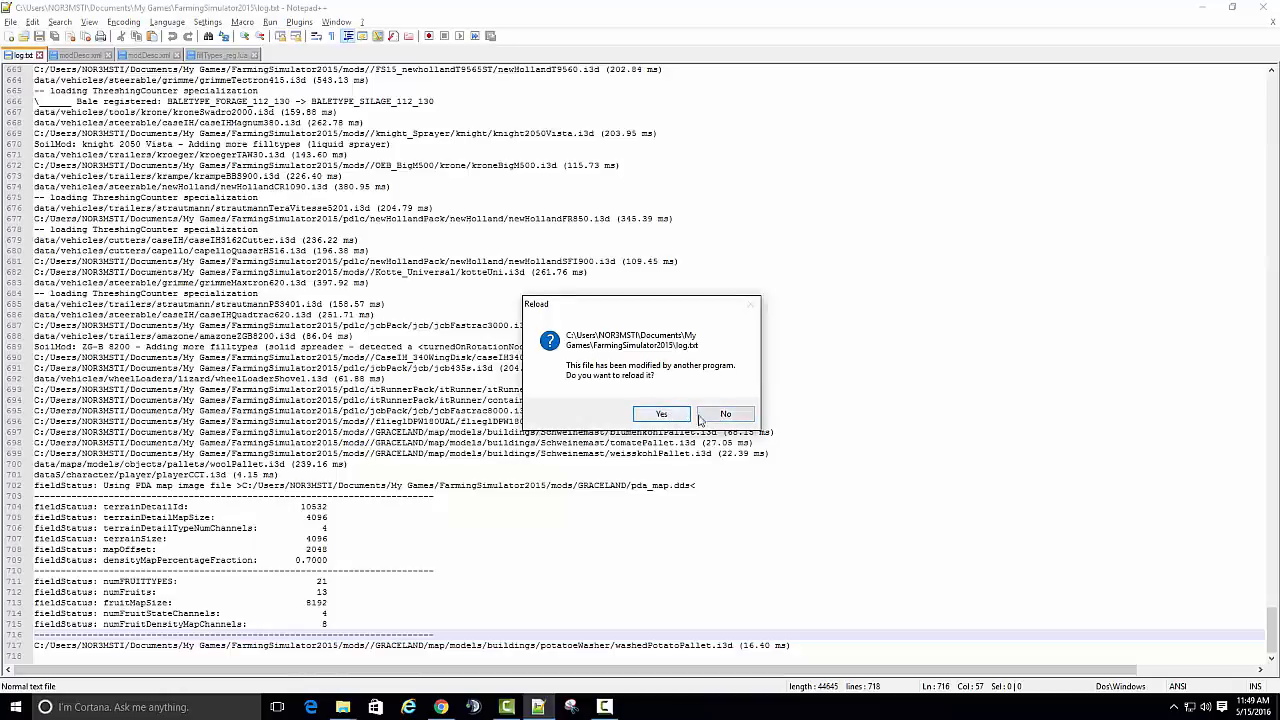
- Search the game's log.txt for "error" entries without reloading the file
{"action": "left_click", "coordinate": [701, 415]}
{"action": "left_click", "coordinate": [61, 22]}
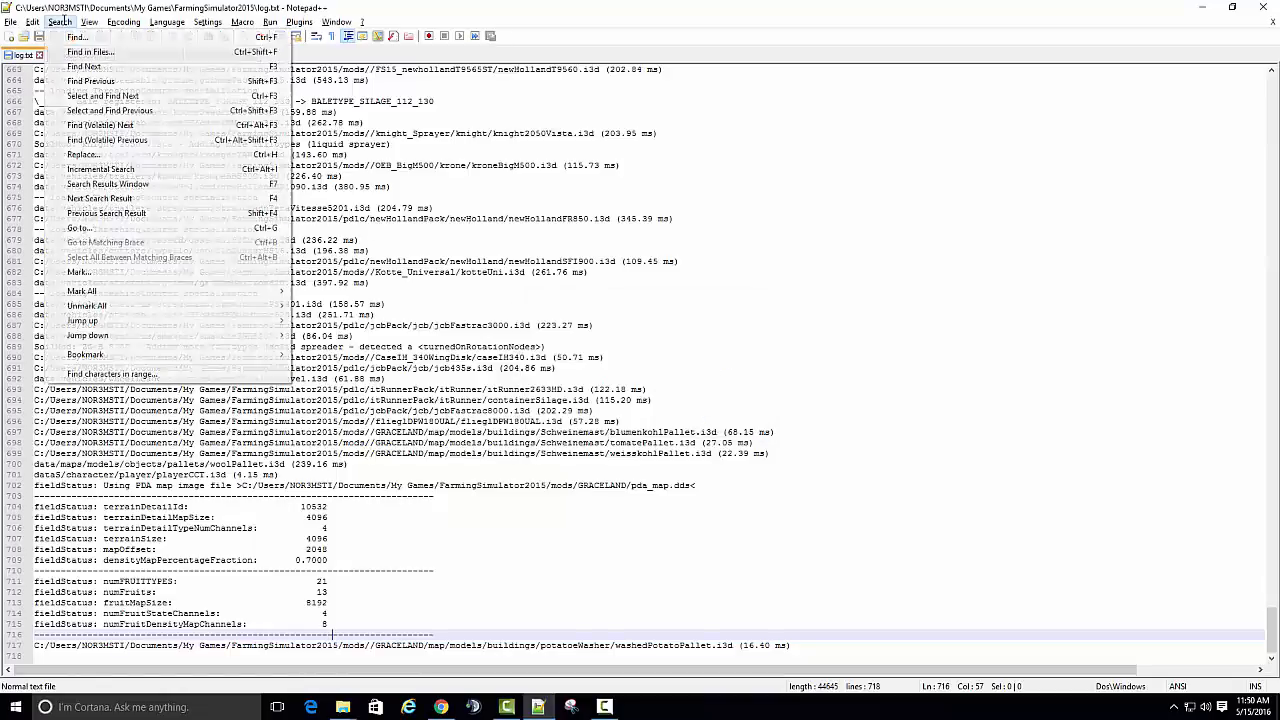
{"action": "left_click", "coordinate": [77, 37]}
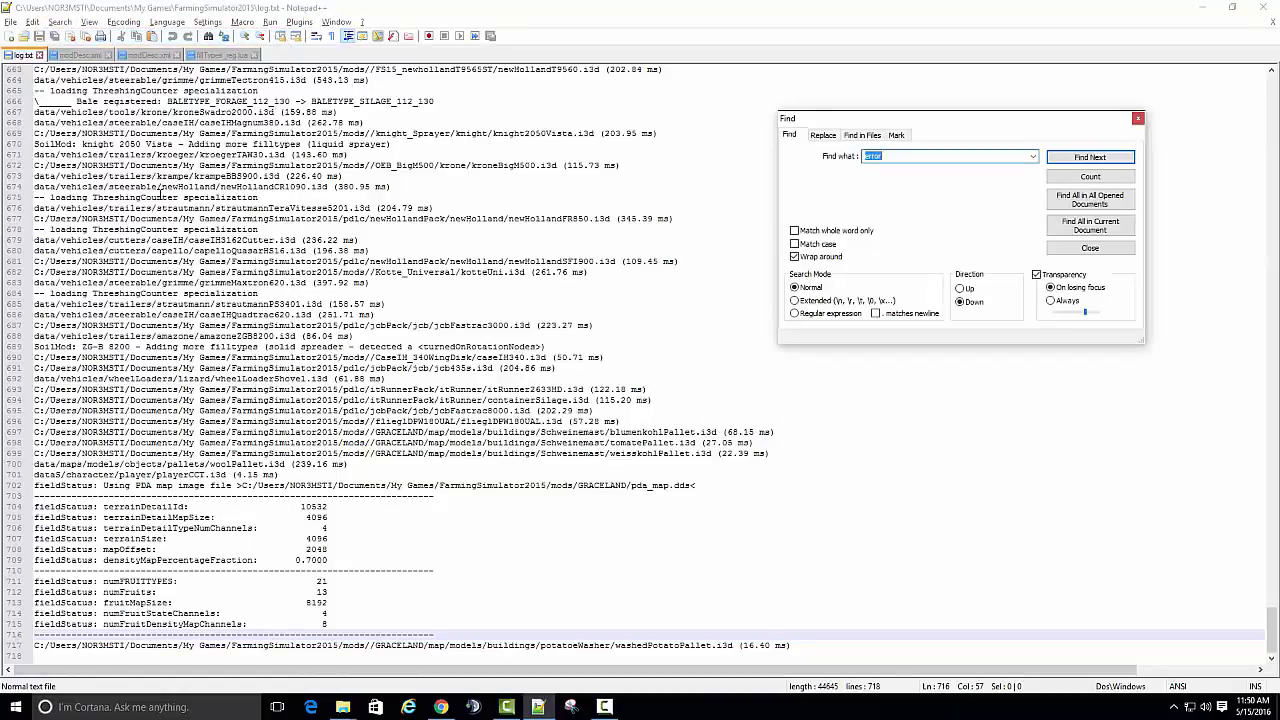
{"action": "key", "text": "Return"}
{"action": "key", "text": "Return"}
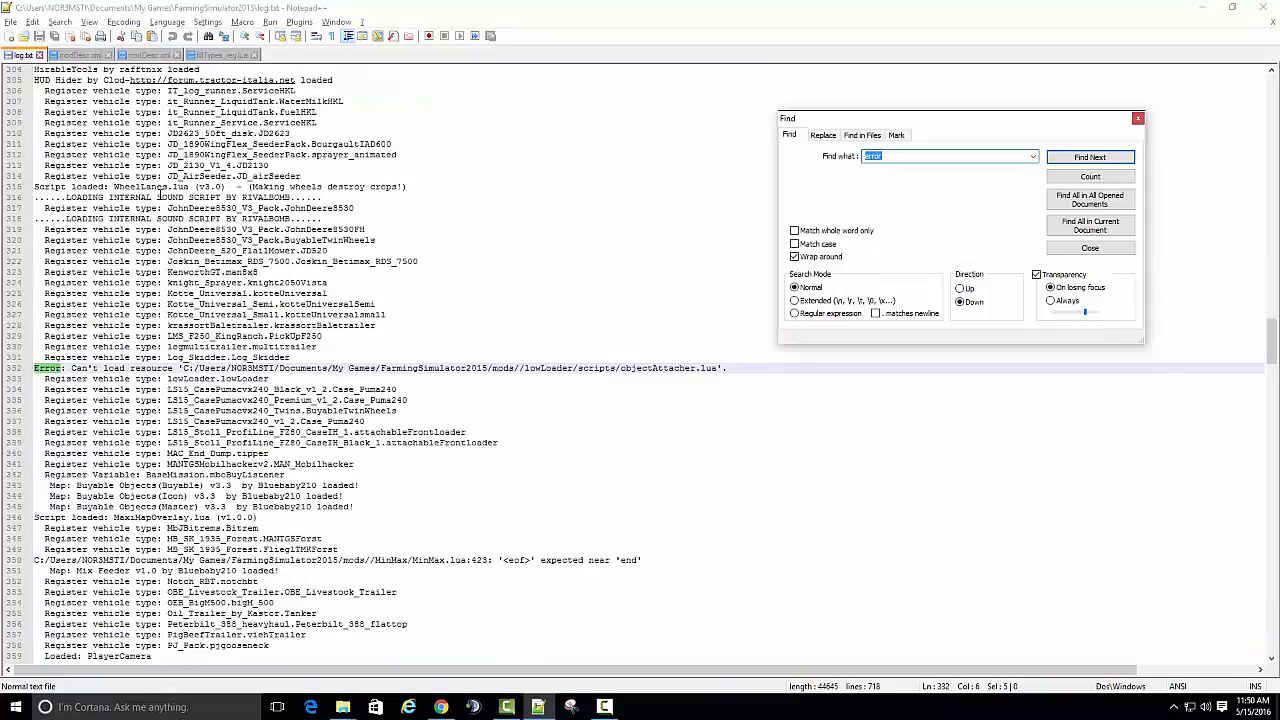
{"action": "key", "text": "Return"}
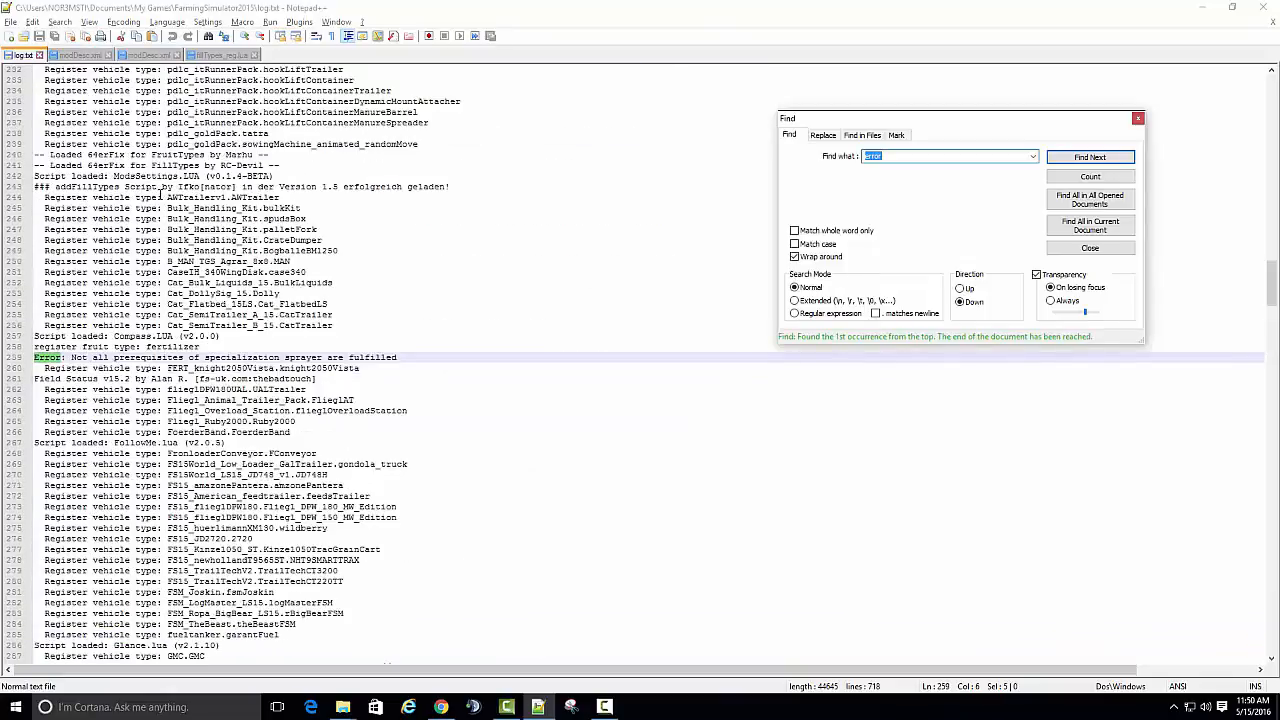
{"action": "key", "text": "Return"}
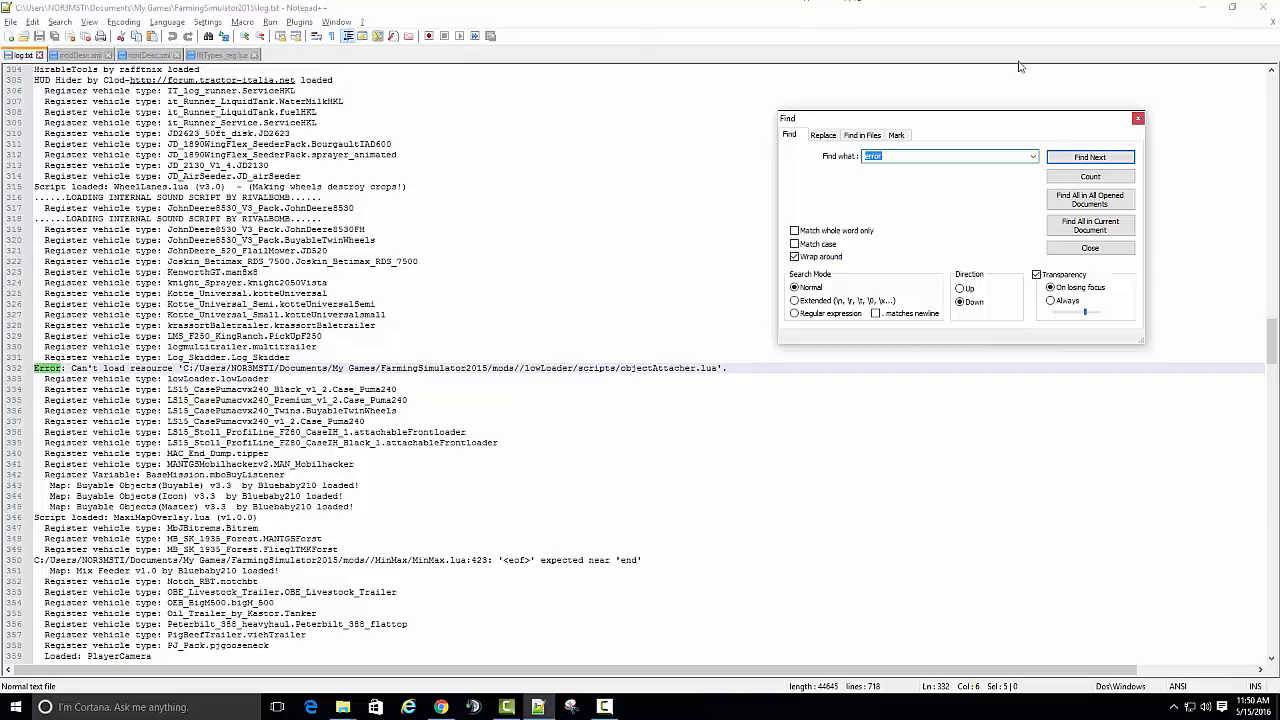
{"action": "left_click", "coordinate": [1137, 118]}
- In the GRACELAND modDesc.xml, rename the "Kompost" text entry under Potatoe Washer to "compost"
{"action": "left_click", "coordinate": [147, 55]}
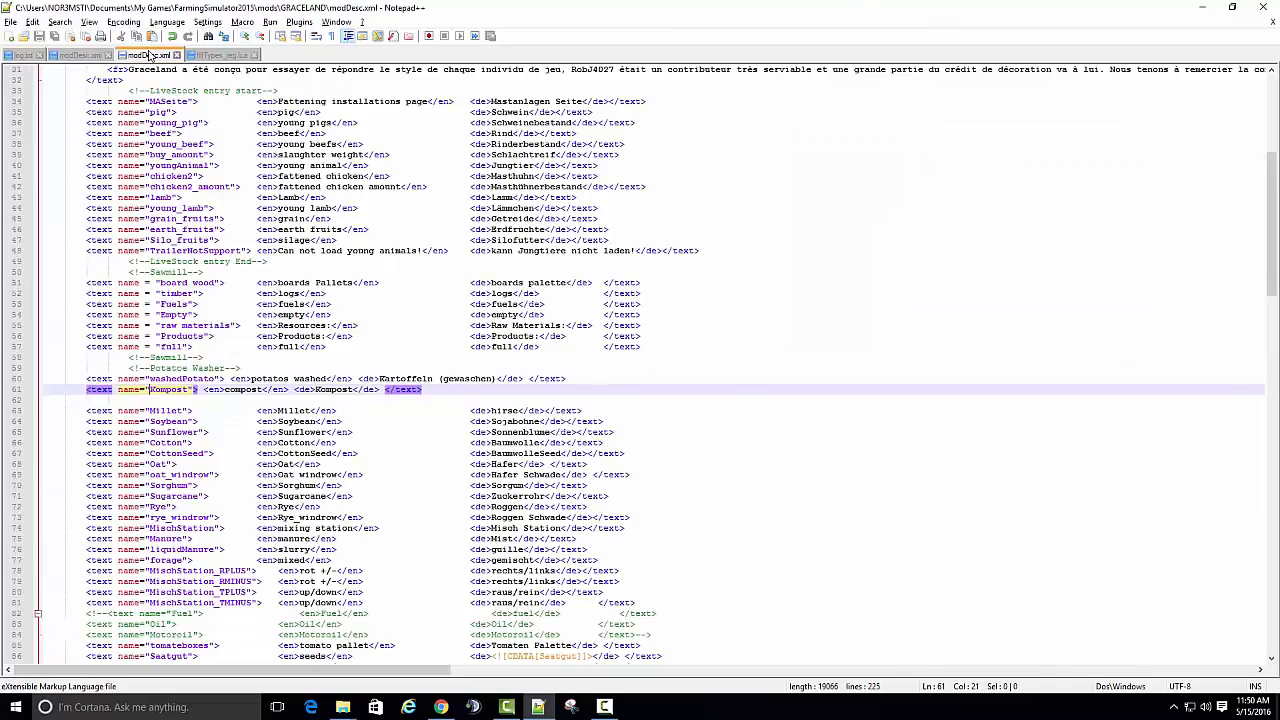
{"action": "left_click_drag", "start_coordinate": [150, 389], "coordinate": [172, 388]}
{"action": "key", "text": "BackSpace"}
{"action": "key", "text": "Delete"}
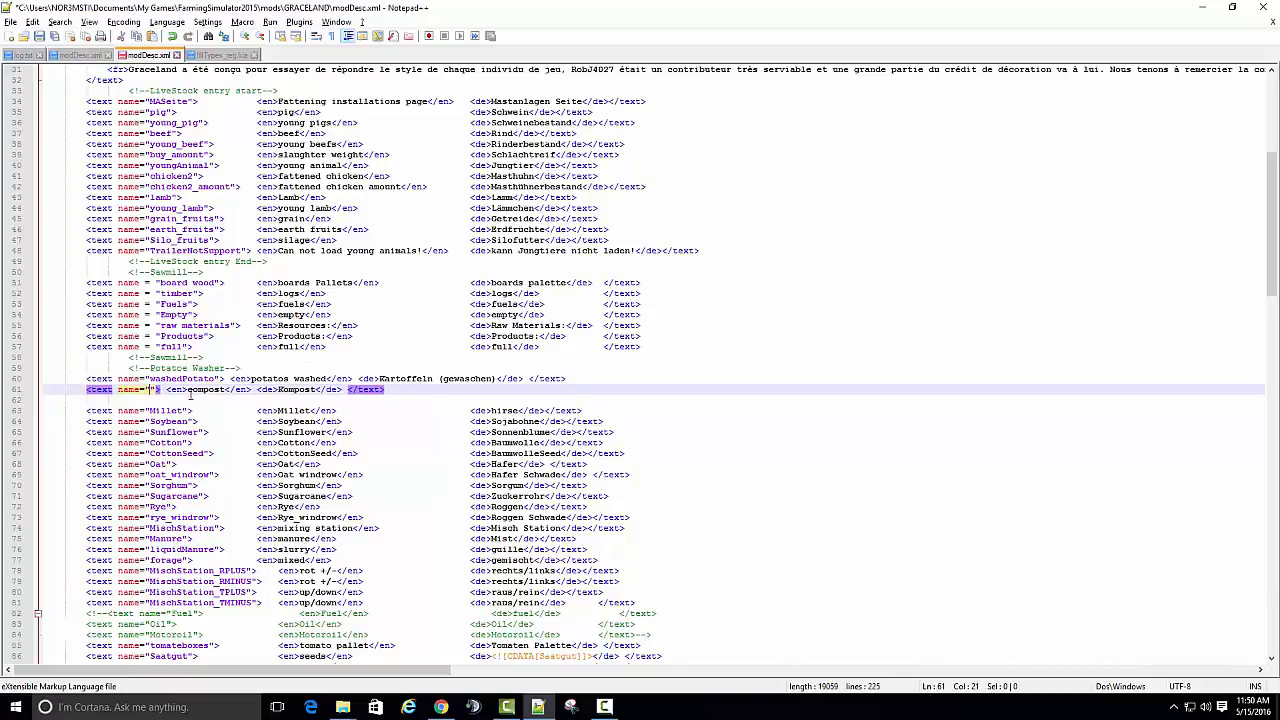
{"action": "type", "text": "compos"}
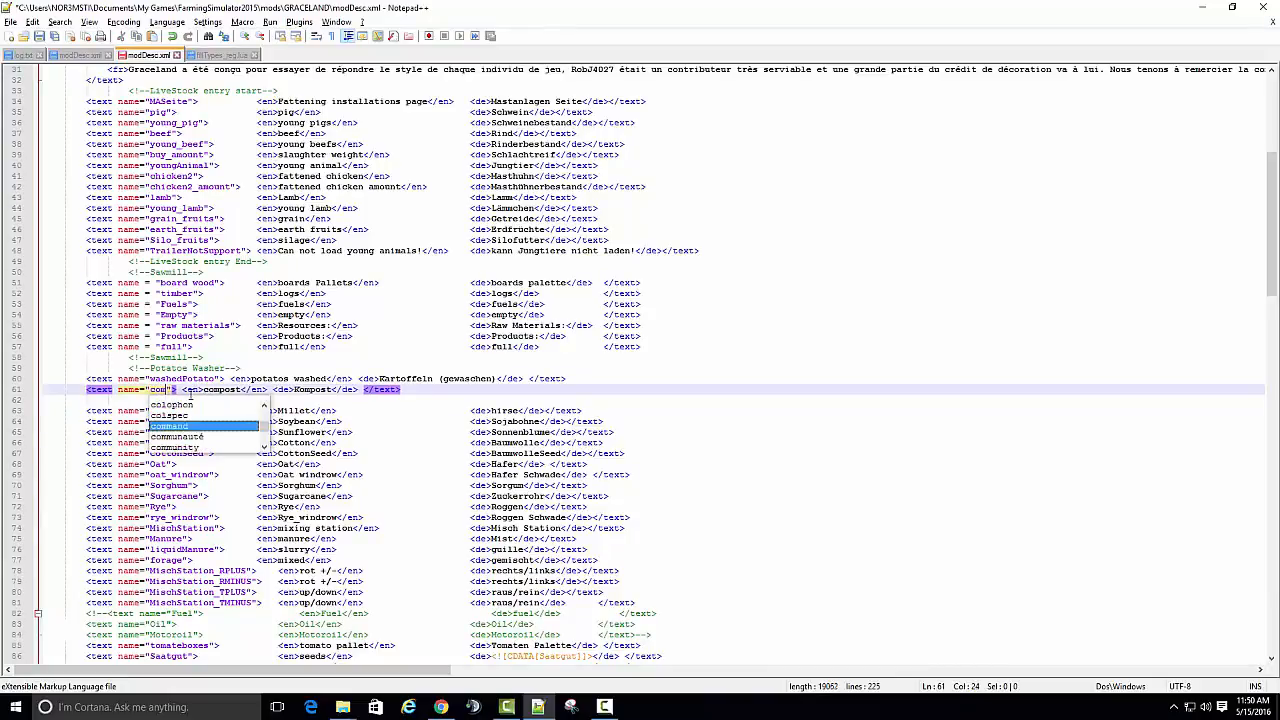
{"action": "key", "text": "Return"}
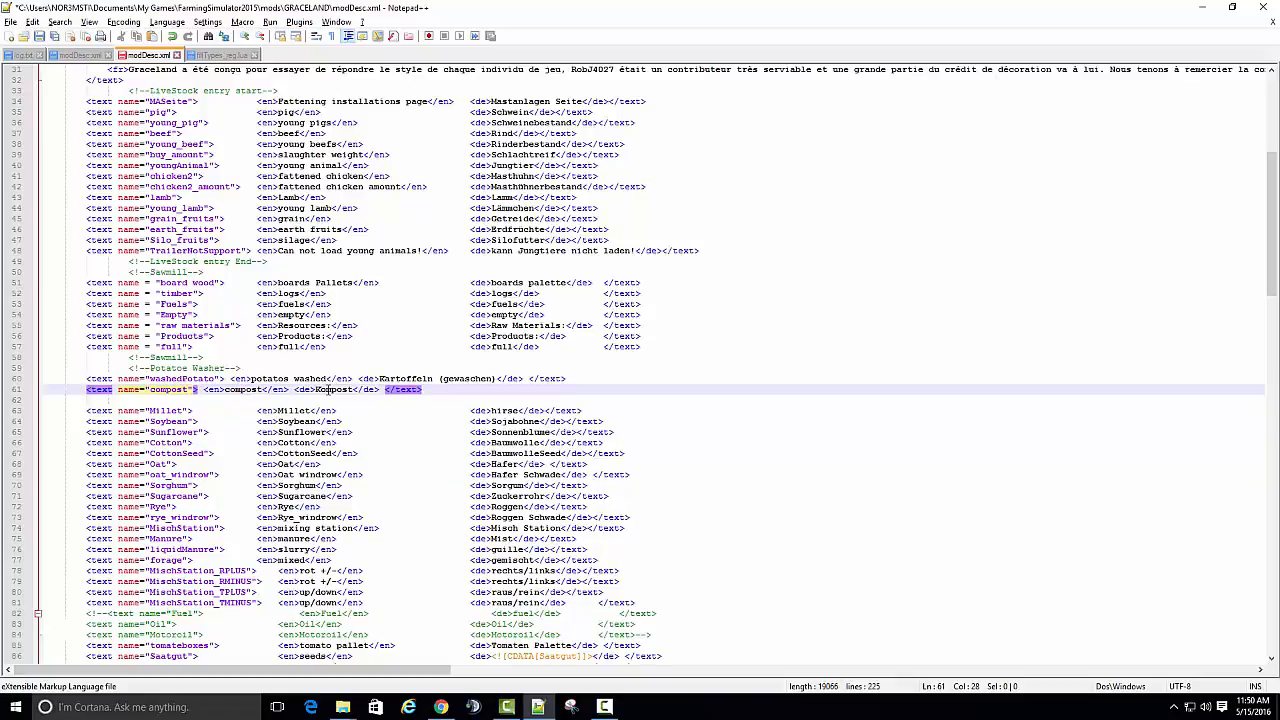
{"action": "left_click", "coordinate": [204, 399]}
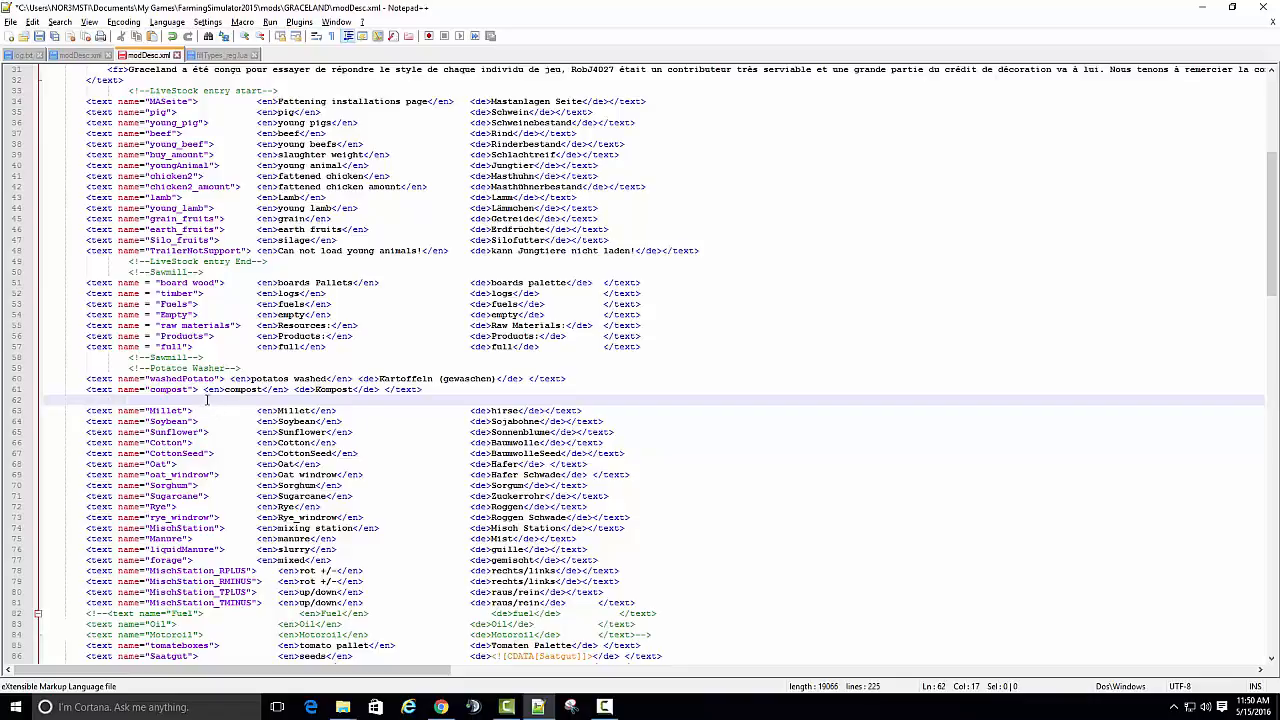
- Align the English texts of the washedPotato and compost entries with the column of the surrounding entries
{"action": "left_click", "coordinate": [205, 390]}
{"action": "key", "text": "Tab"}
{"action": "key", "text": "Tab"}
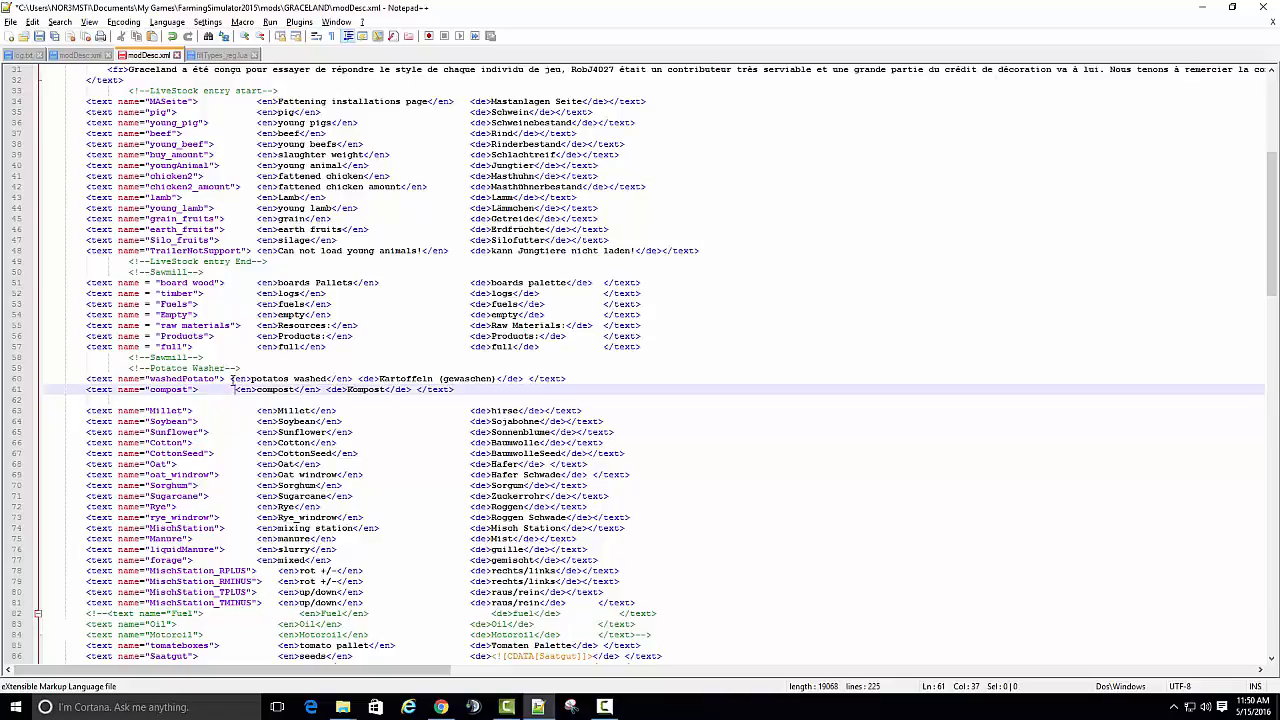
{"action": "left_click", "coordinate": [232, 379]}
{"action": "key", "text": "Tab"}
{"action": "key", "text": "Tab"}
{"action": "left_click", "coordinate": [236, 389]}
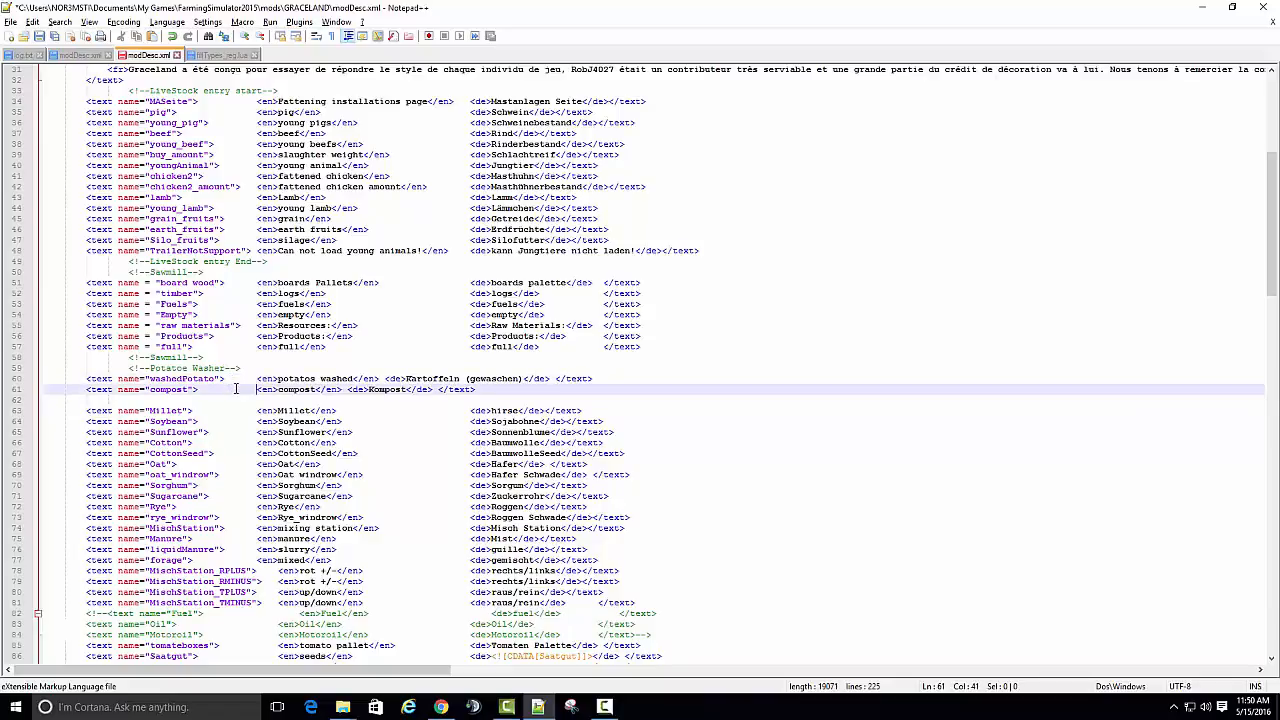
{"action": "key", "text": "Tab"}
{"action": "key", "text": "Tab"}
{"action": "key", "text": "BackSpace"}
- Align the German texts of the washedPotato and compost entries with the column below, and save modDesc.xml
{"action": "left_click", "coordinate": [381, 379]}
{"action": "key", "text": "Tab"}
{"action": "key", "text": "Tab"}
{"action": "key", "text": "Tab"}
{"action": "key", "text": "Tab"}
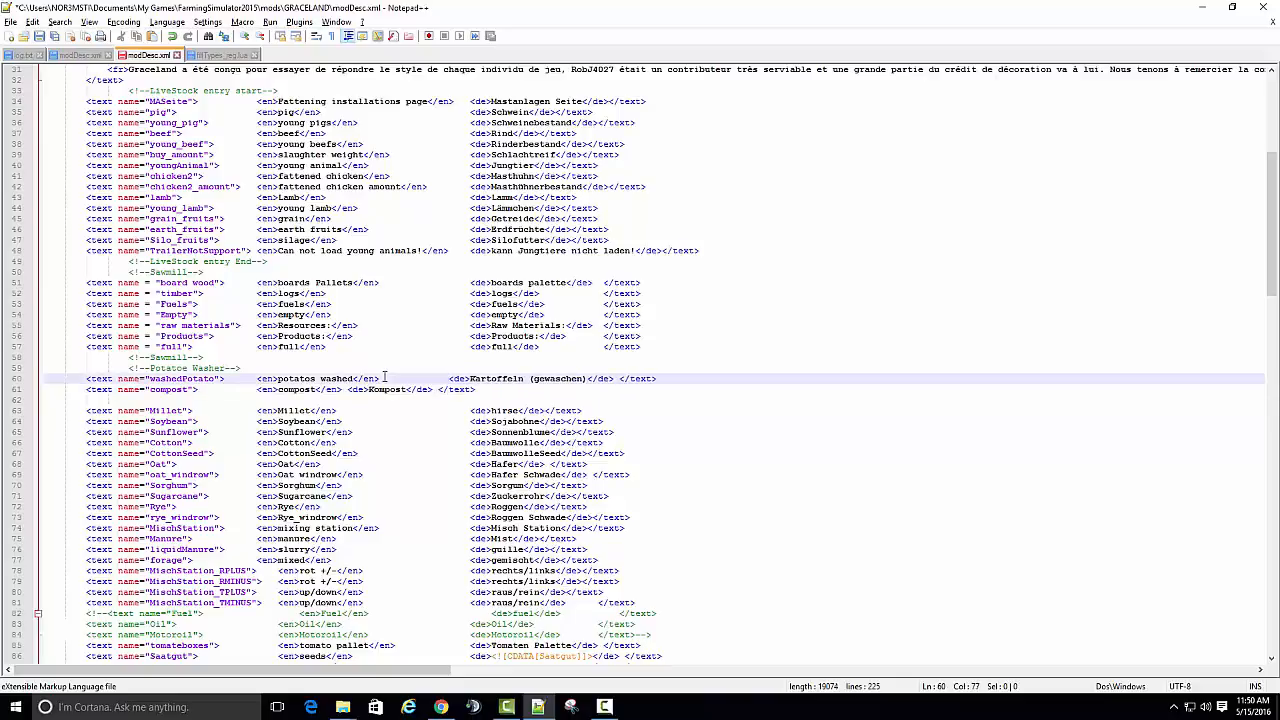
{"action": "left_click", "coordinate": [349, 389]}
{"action": "key", "text": "Tab"}
{"action": "key", "text": "Tab"}
{"action": "key", "text": "Tab"}
{"action": "key", "text": "Tab"}
{"action": "key", "text": "Tab"}
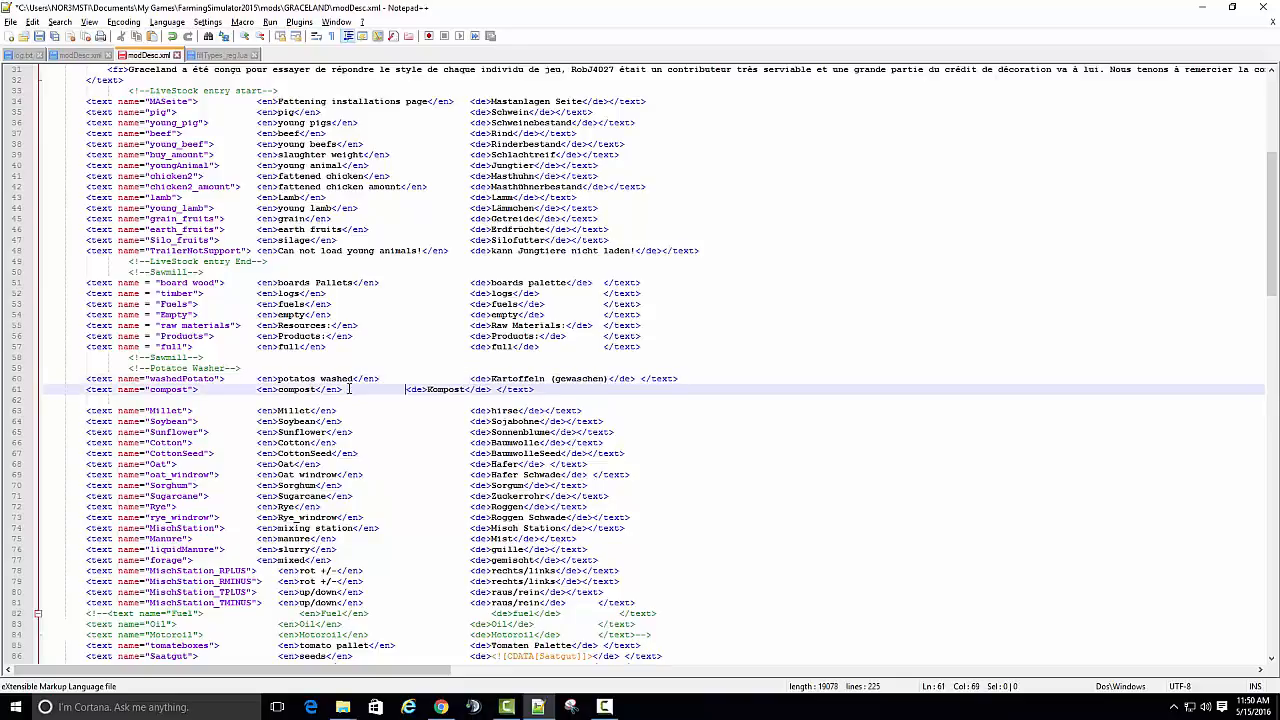
{"action": "key", "text": "Tab"}
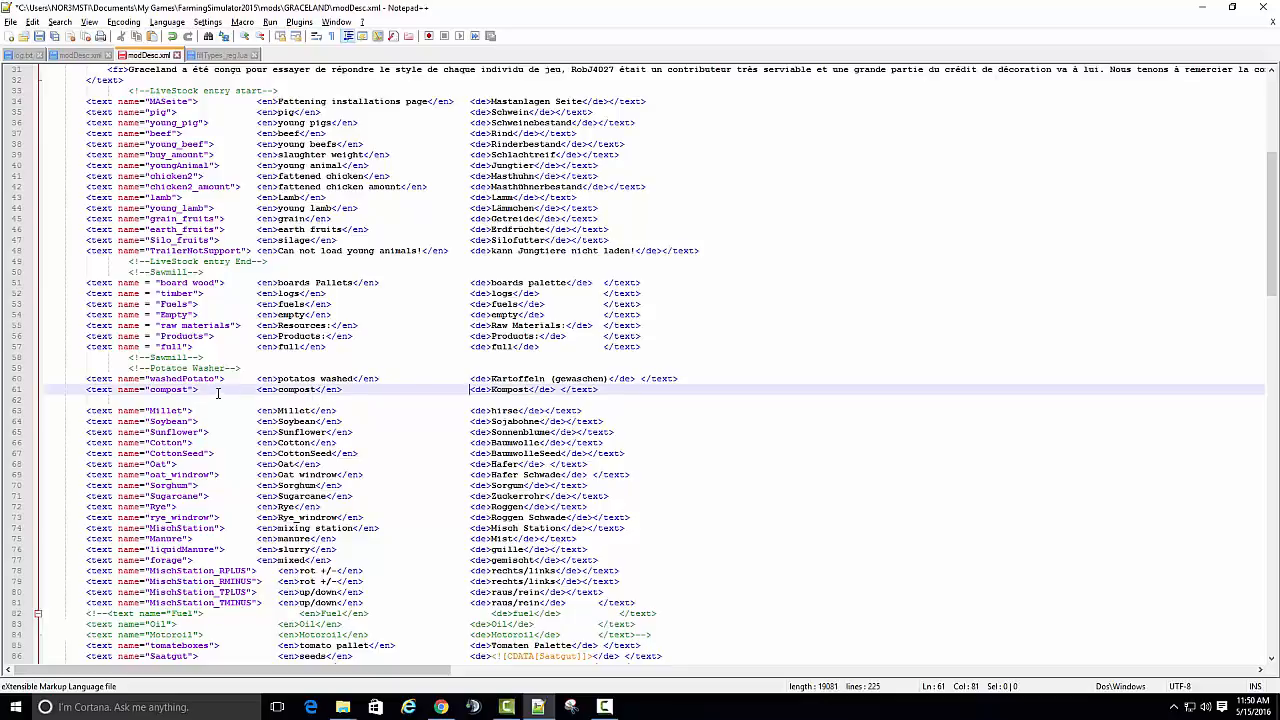
{"action": "left_click", "coordinate": [38, 36]}
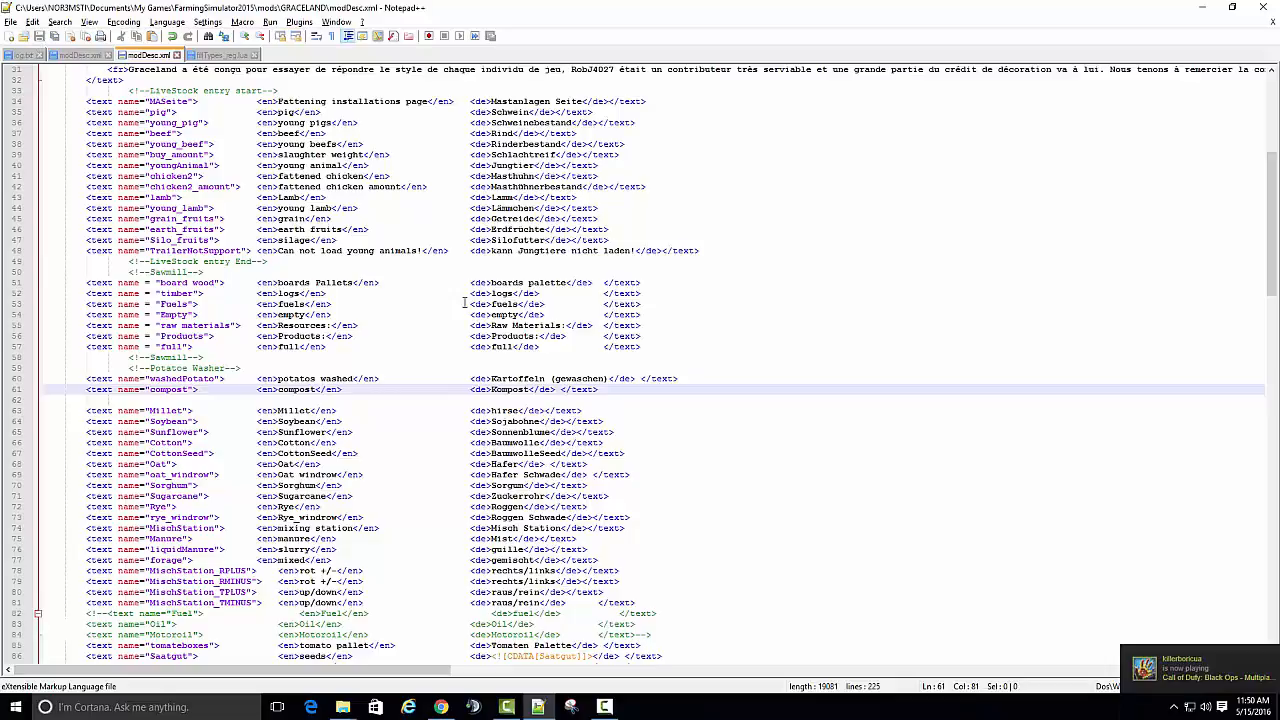
- Launch FS 15 through the Logitech Profiler and check the compost entry in the game's storage prices
{"action": "left_click", "coordinate": [1202, 7]}
{"action": "left_click", "coordinate": [1174, 707]}
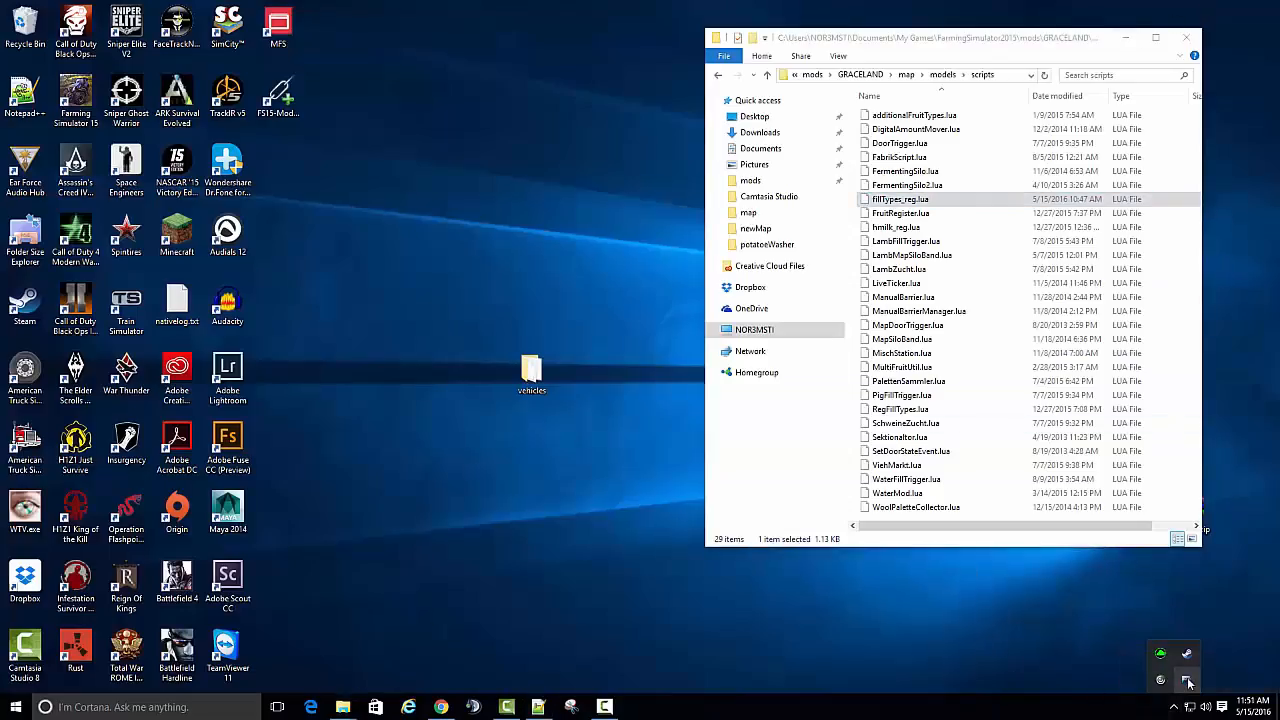
{"action": "right_click", "coordinate": [1160, 680]}
{"action": "mouse_move", "coordinate": [1200, 617]}
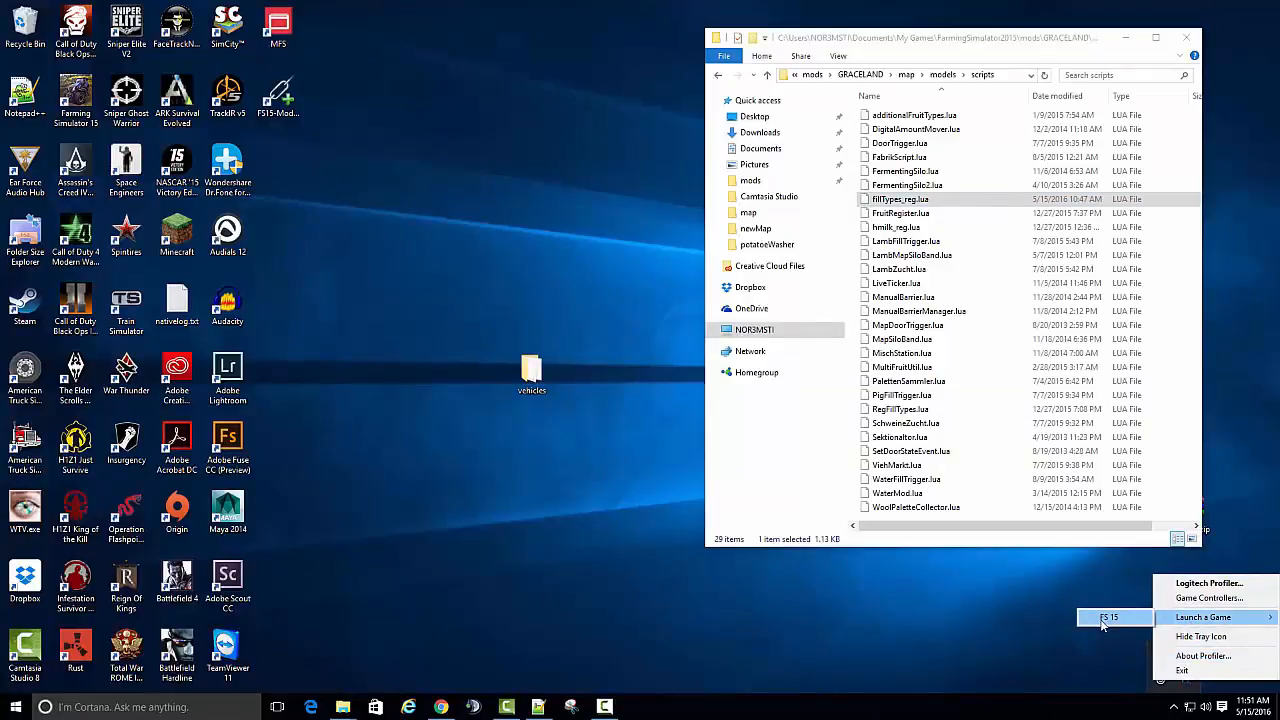
{"action": "left_click", "coordinate": [1110, 616]}
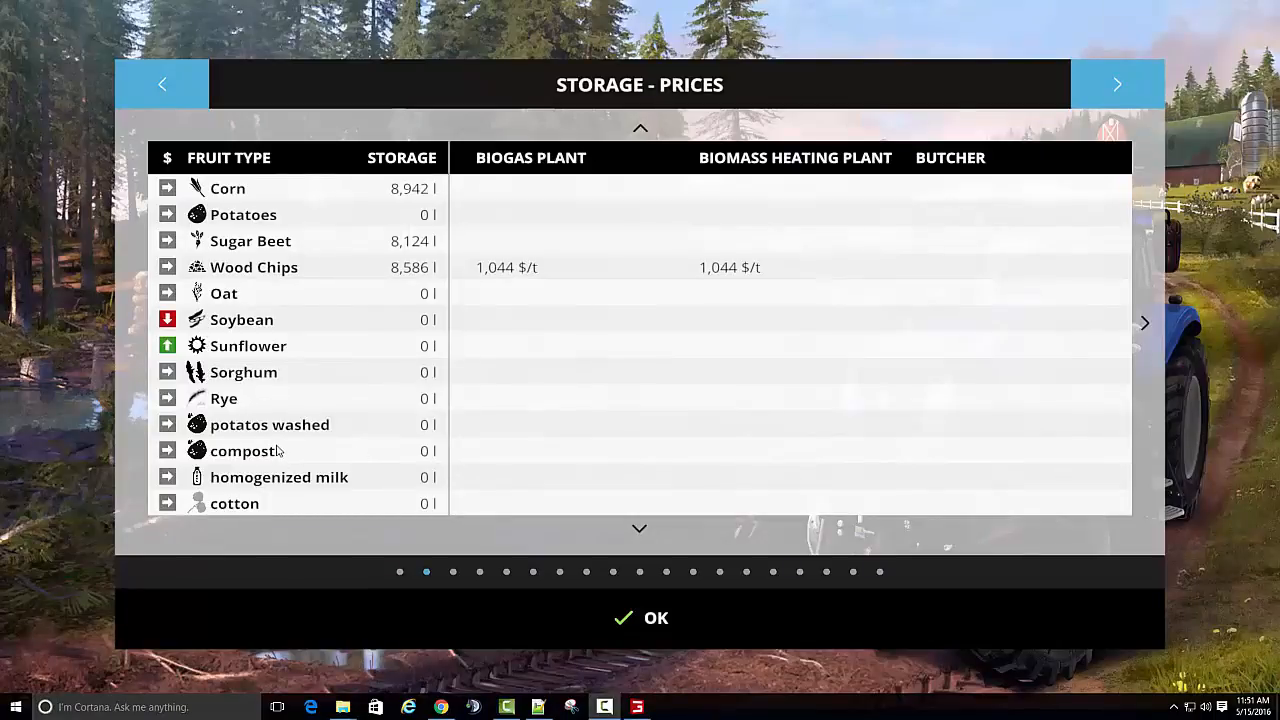
{"action": "left_click", "coordinate": [638, 533]}
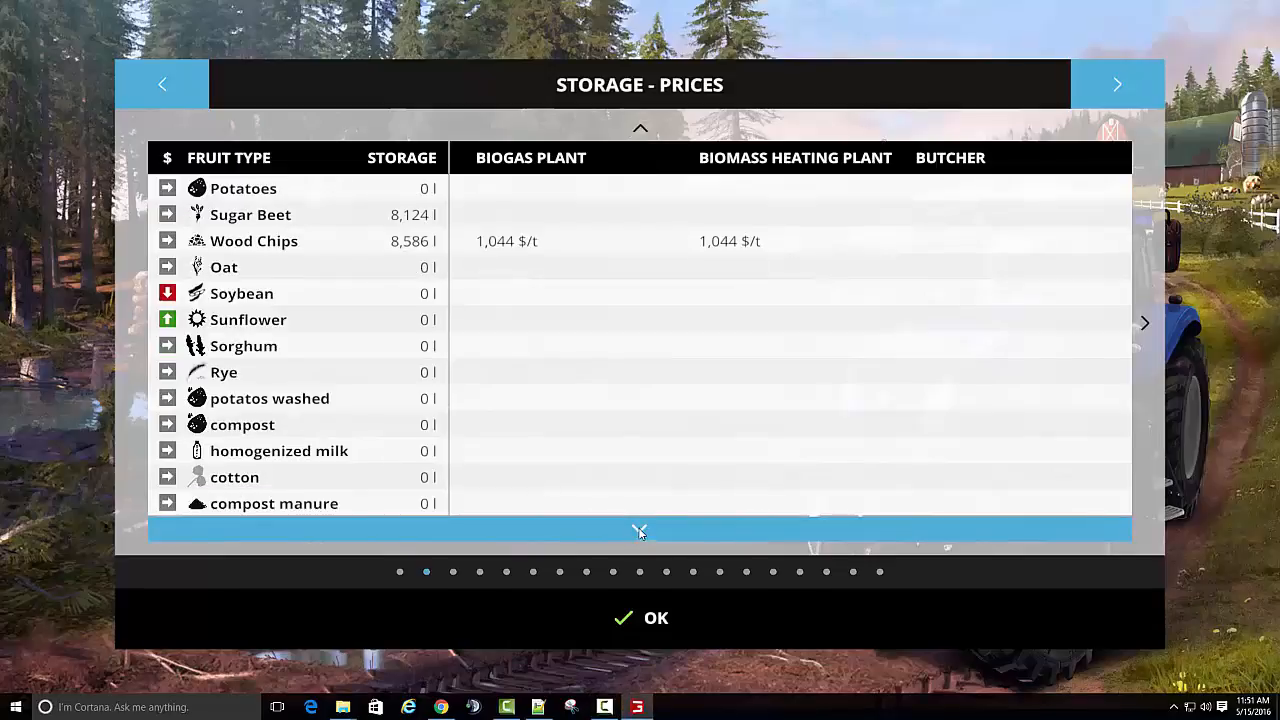
- Switch to Notepad++, reload log.txt, and compare the compost name in the GRACELAND modDesc.xml with fillTypes_reg.lua
{"action": "left_click", "coordinate": [537, 707]}
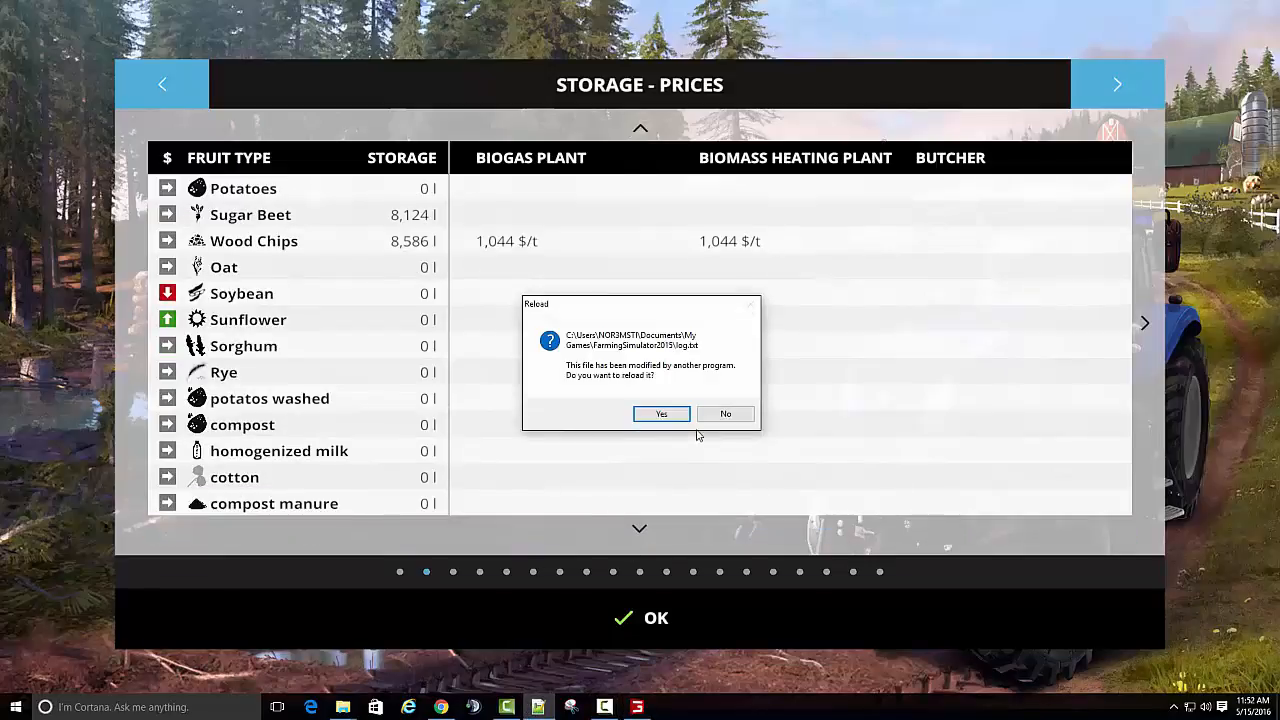
{"action": "left_click", "coordinate": [661, 414]}
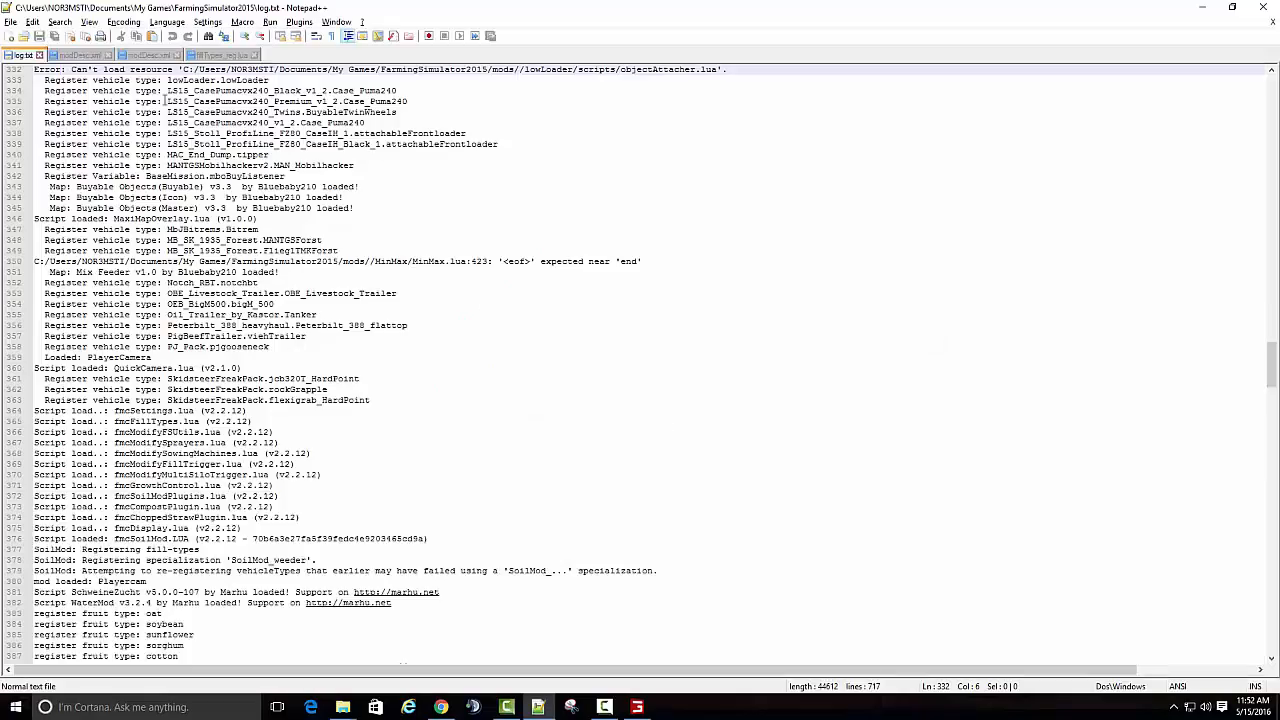
{"action": "left_click", "coordinate": [147, 55]}
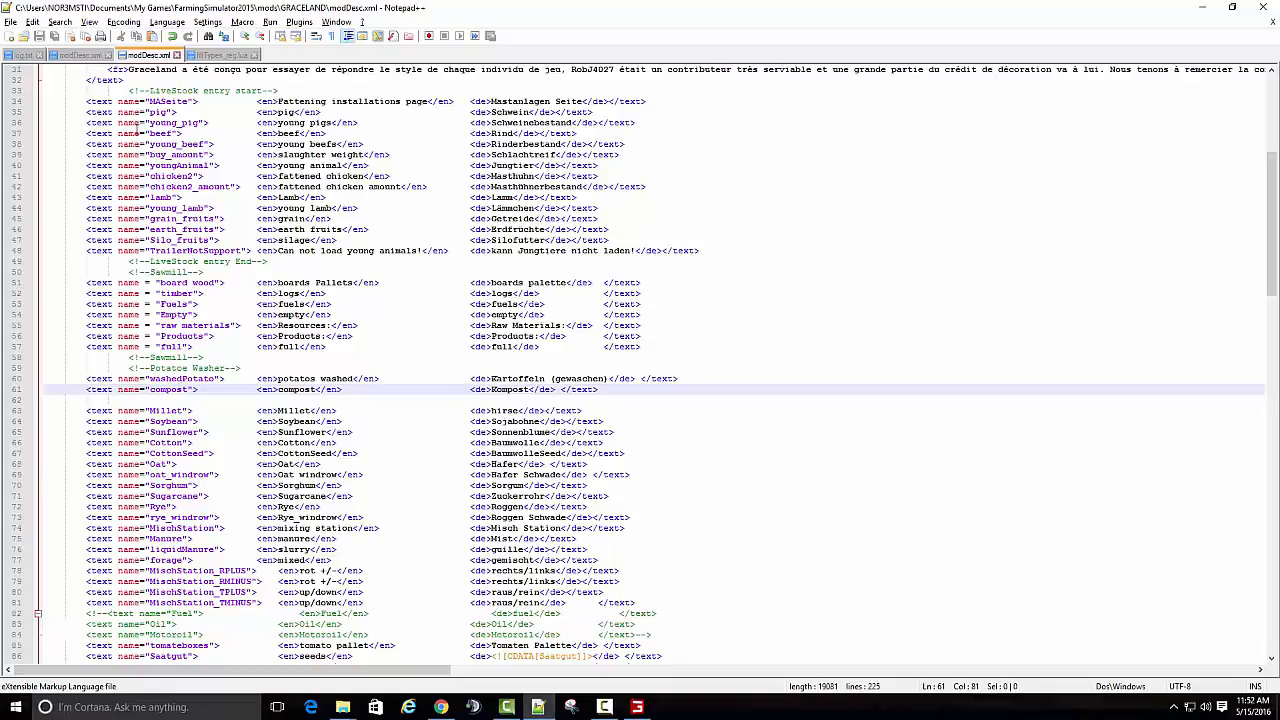
{"action": "left_click", "coordinate": [218, 55]}
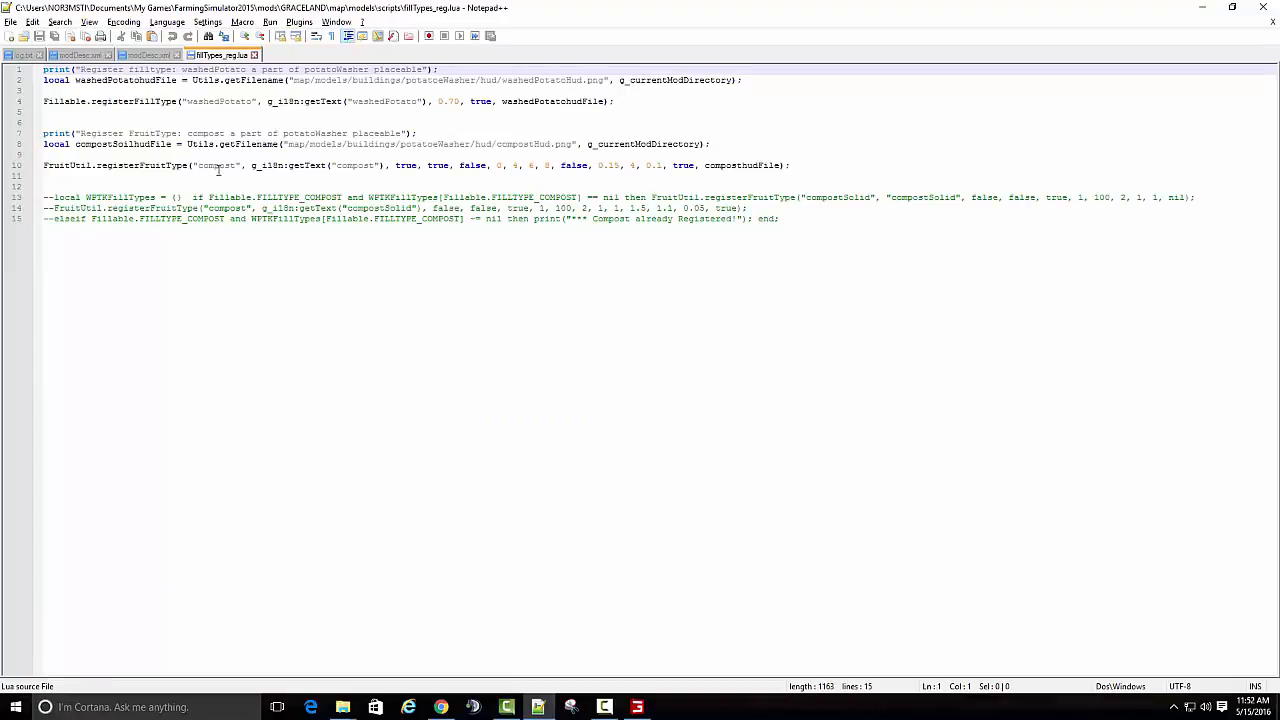
{"action": "left_click", "coordinate": [165, 57]}
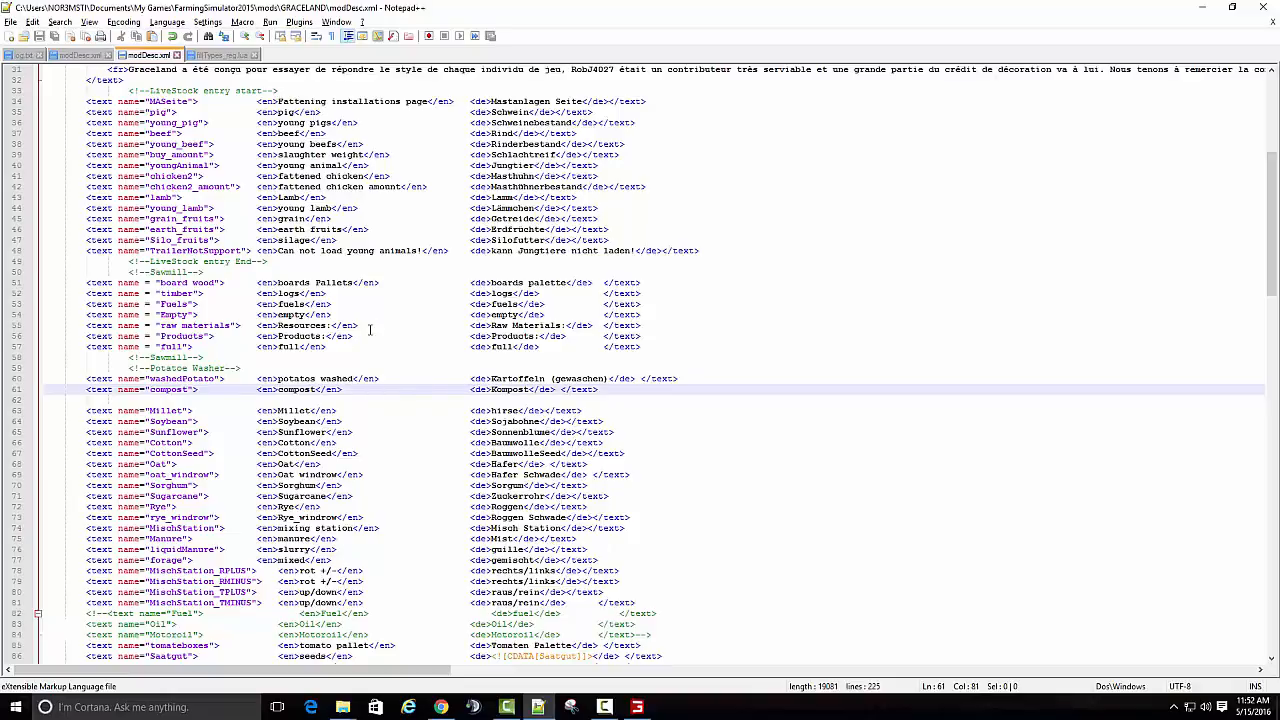
{"action": "left_click", "coordinate": [229, 56]}
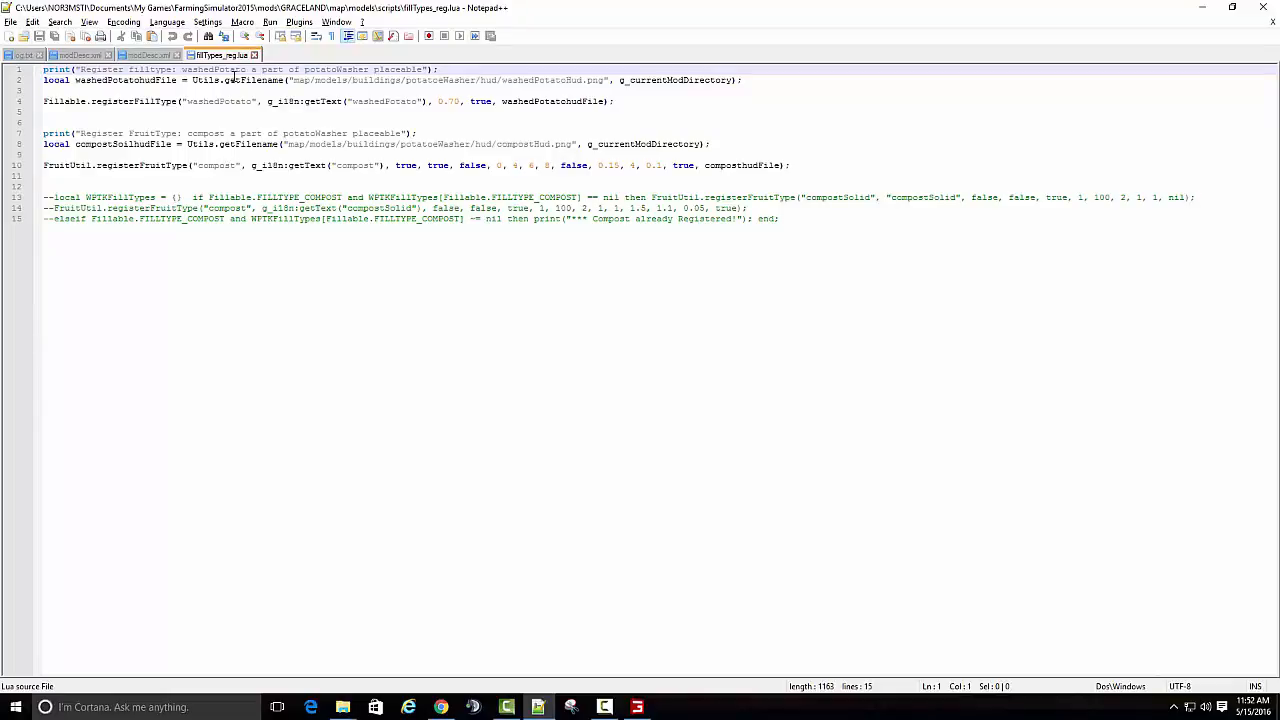
{"action": "left_click", "coordinate": [150, 56]}
- Close both modDesc.xml files and fillTypes_reg.lua, and return to the game, leaving the storage prices for gameplay
{"action": "left_click", "coordinate": [86, 56]}
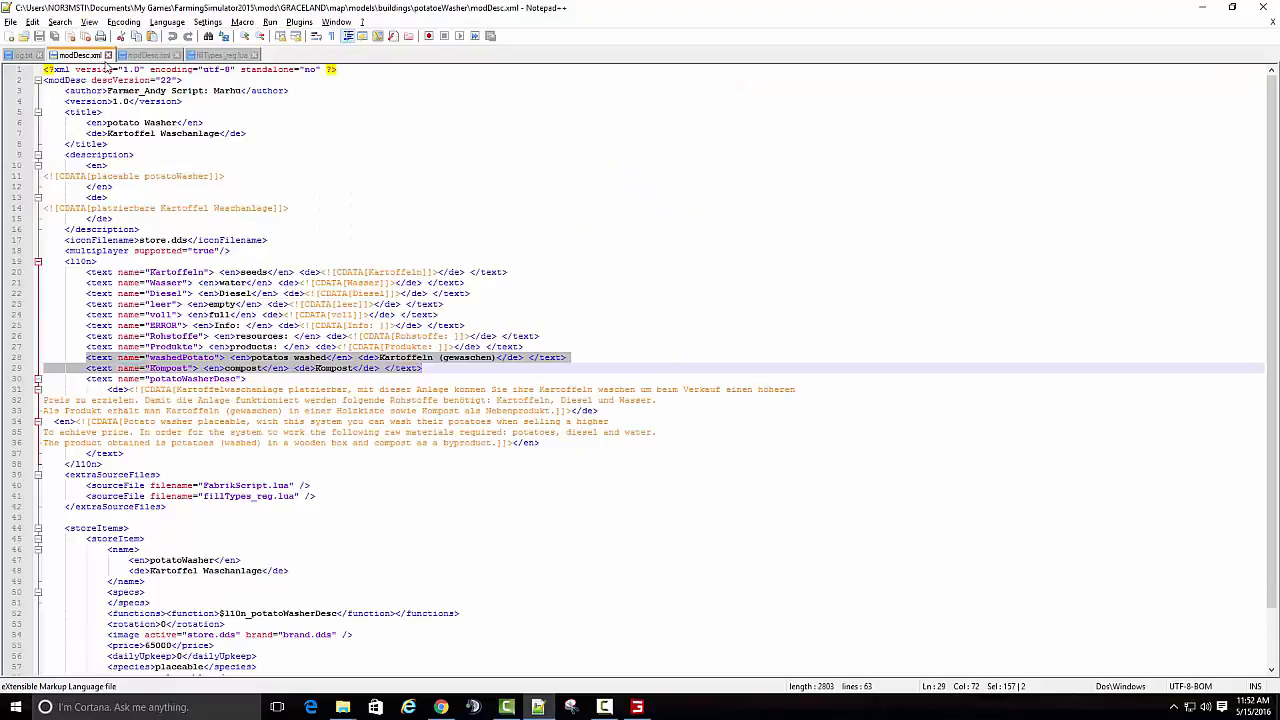
{"action": "left_click", "coordinate": [108, 55]}
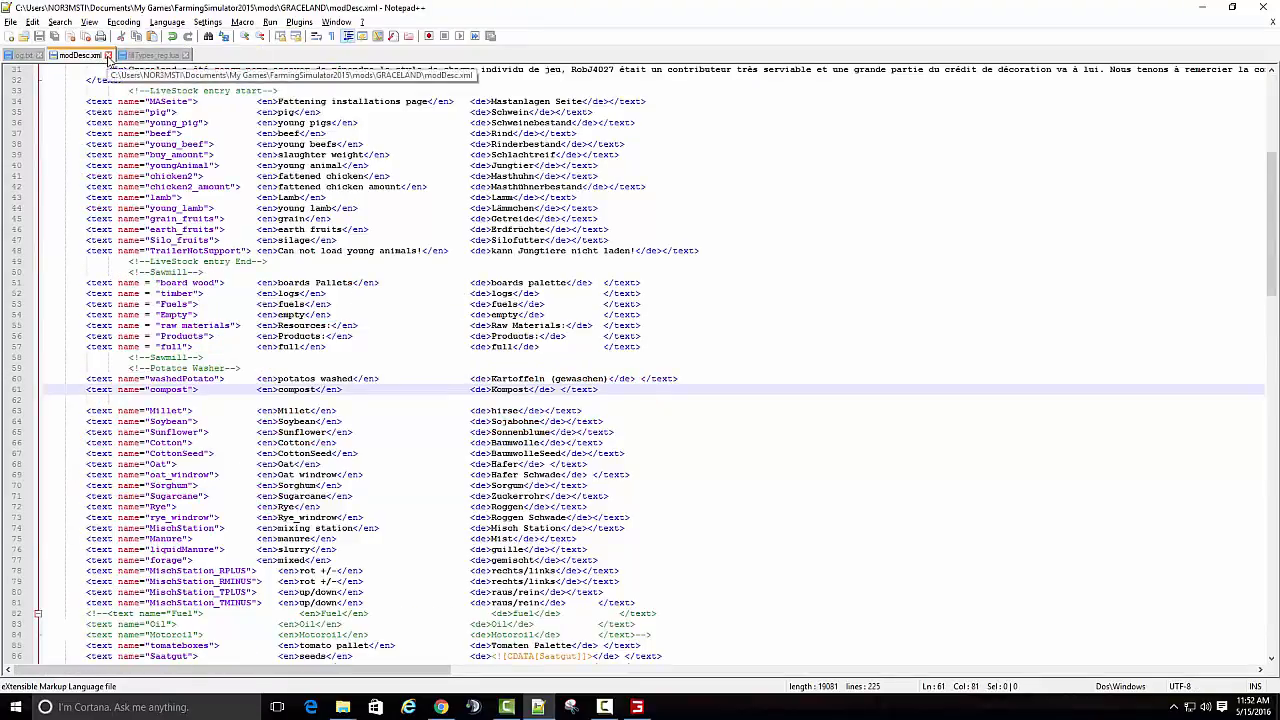
{"action": "left_click", "coordinate": [108, 55]}
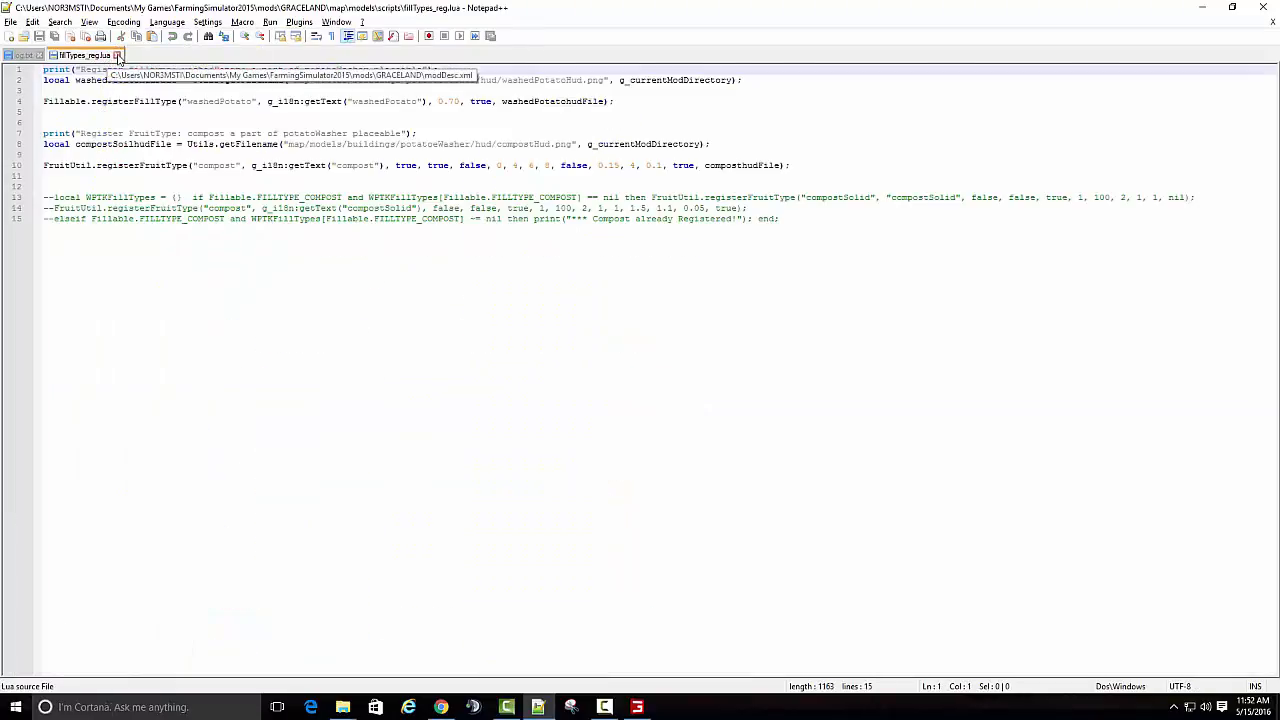
{"action": "left_click", "coordinate": [118, 56]}
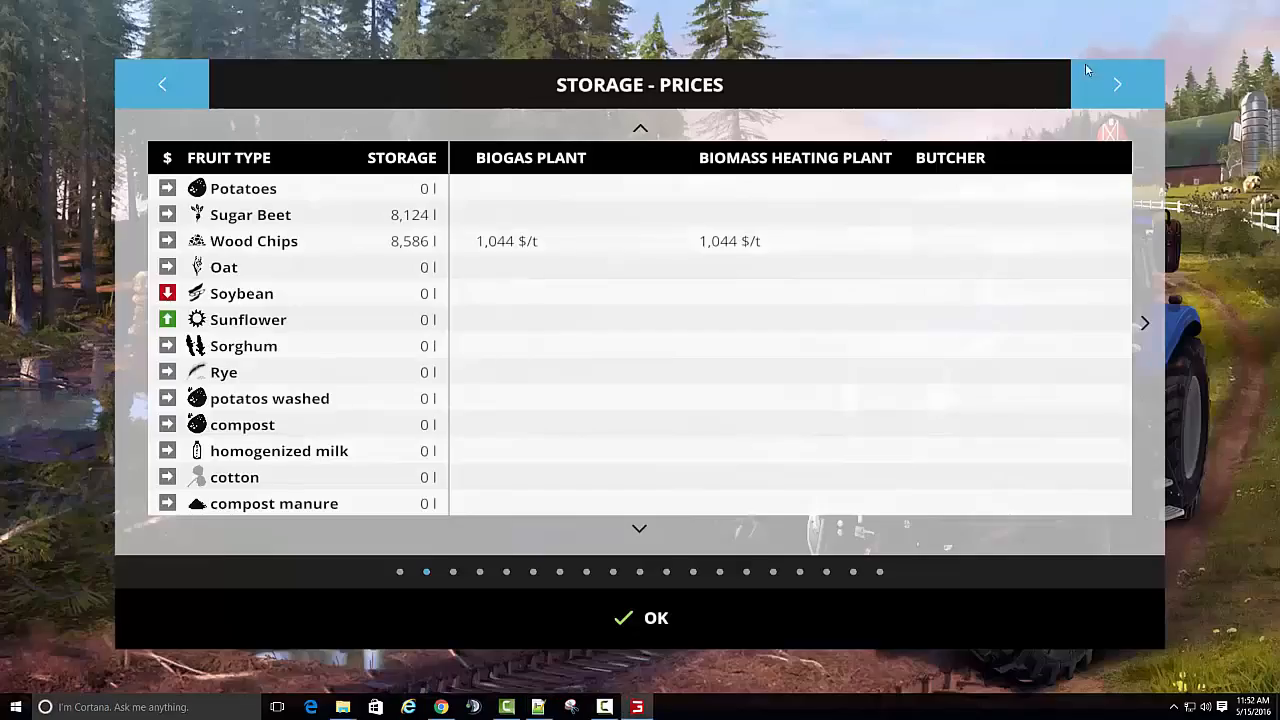
{"action": "left_click", "coordinate": [1201, 8]}
{"action": "left_click", "coordinate": [564, 617]}
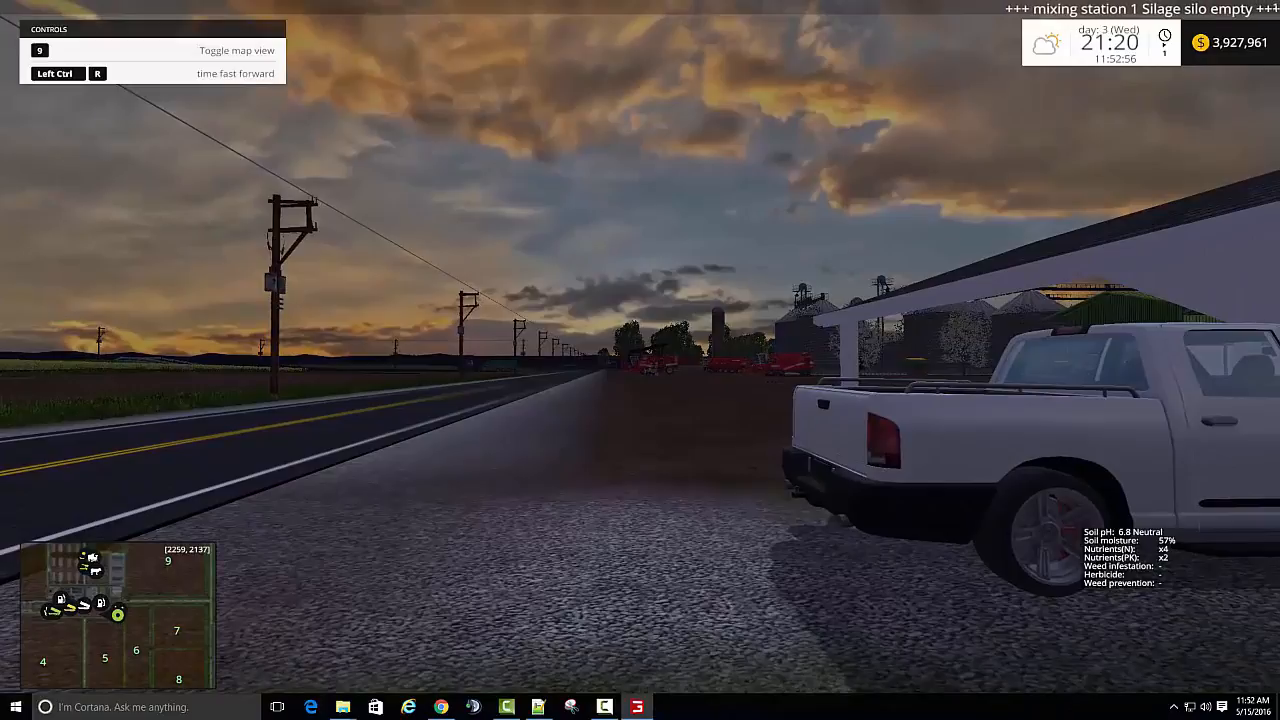
- Jump to the JCB Fastrac near the potato washer through the vehicle selection map, and get out of it
{"action": "key", "text": "Escape"}
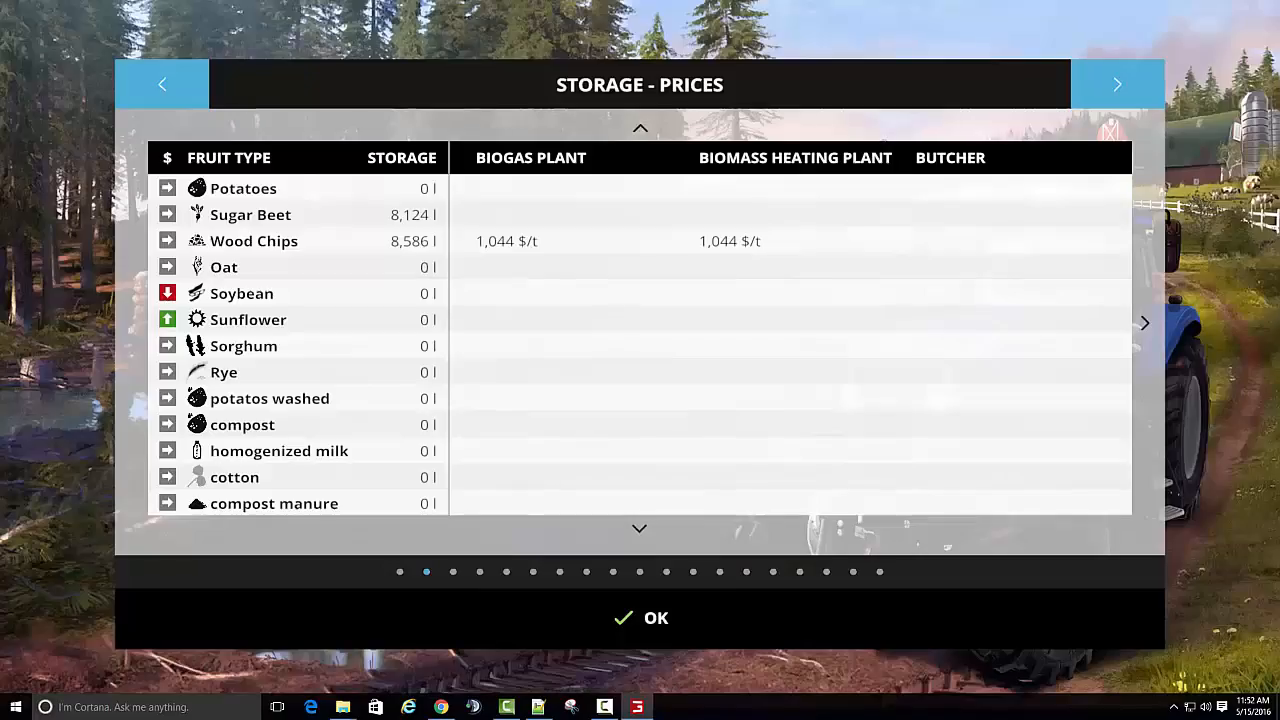
{"action": "left_click", "coordinate": [1117, 82]}
{"action": "left_click", "coordinate": [1117, 82]}
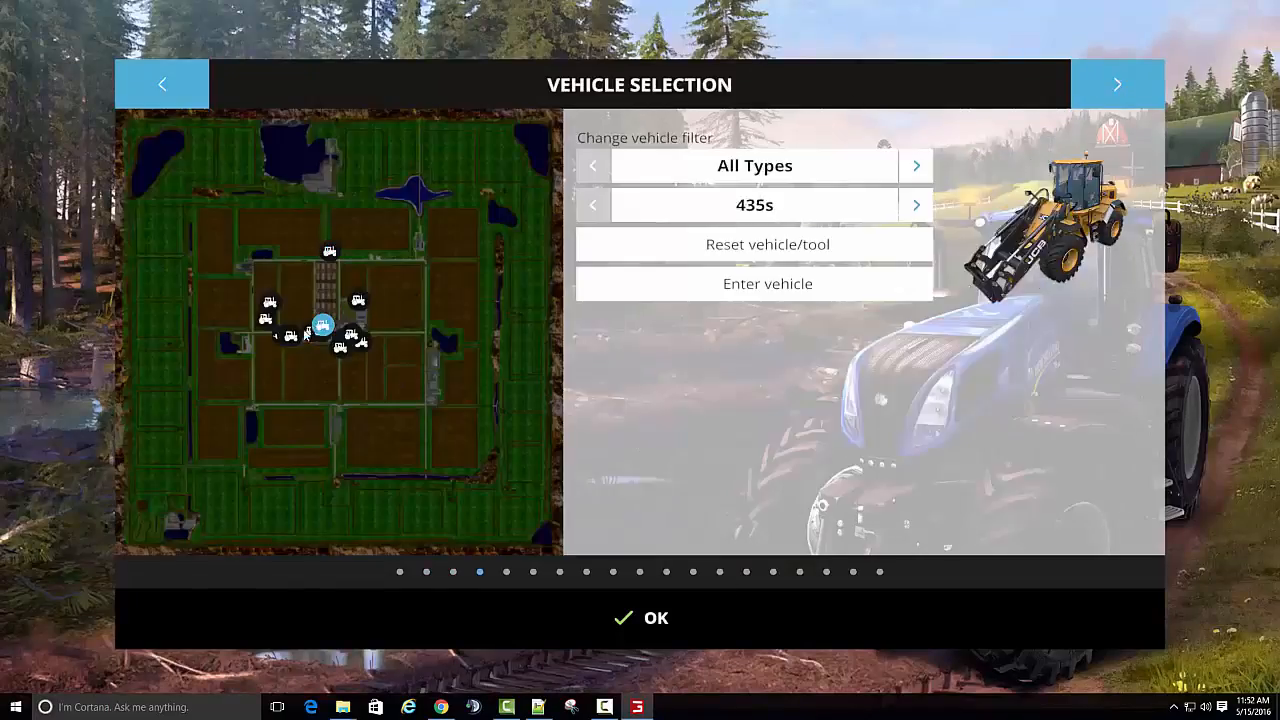
{"action": "double_click", "coordinate": [291, 336]}
{"action": "key", "text": "e"}
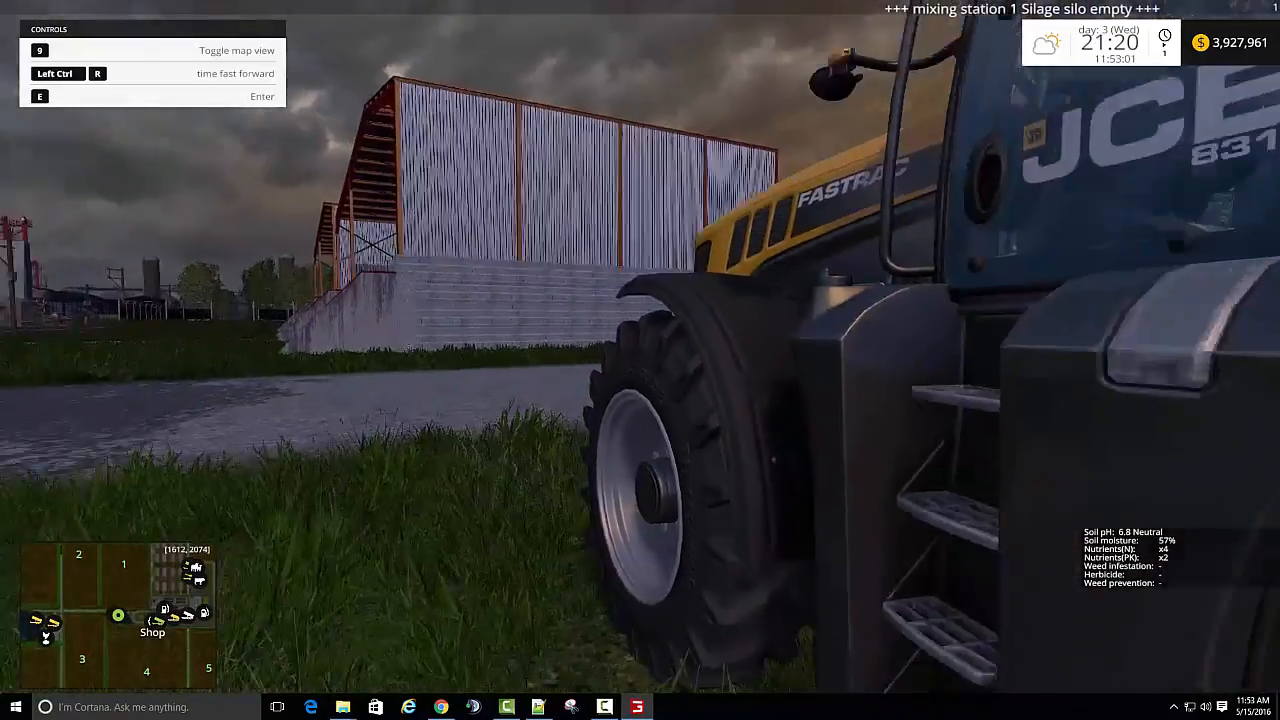
- Walk along the potato washer to the wooden crate under its output conveyor
{"action": "key", "text": "s"}
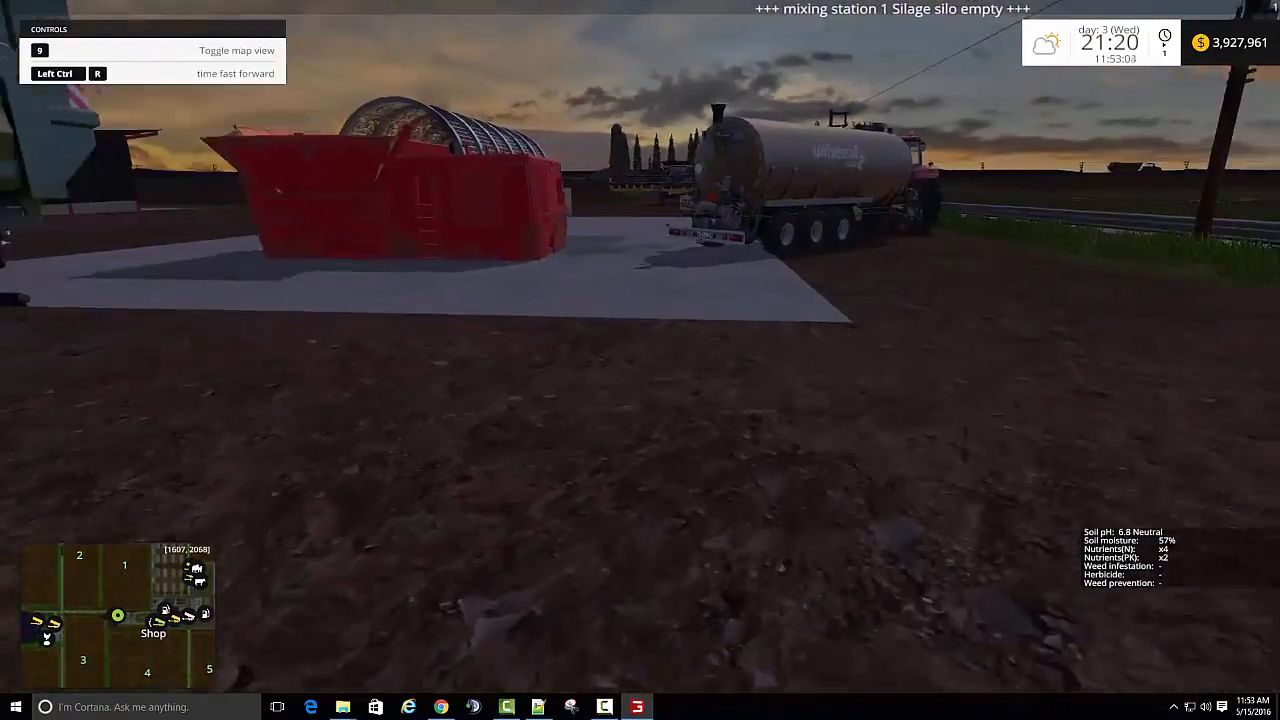
{"action": "key", "text": "w"}
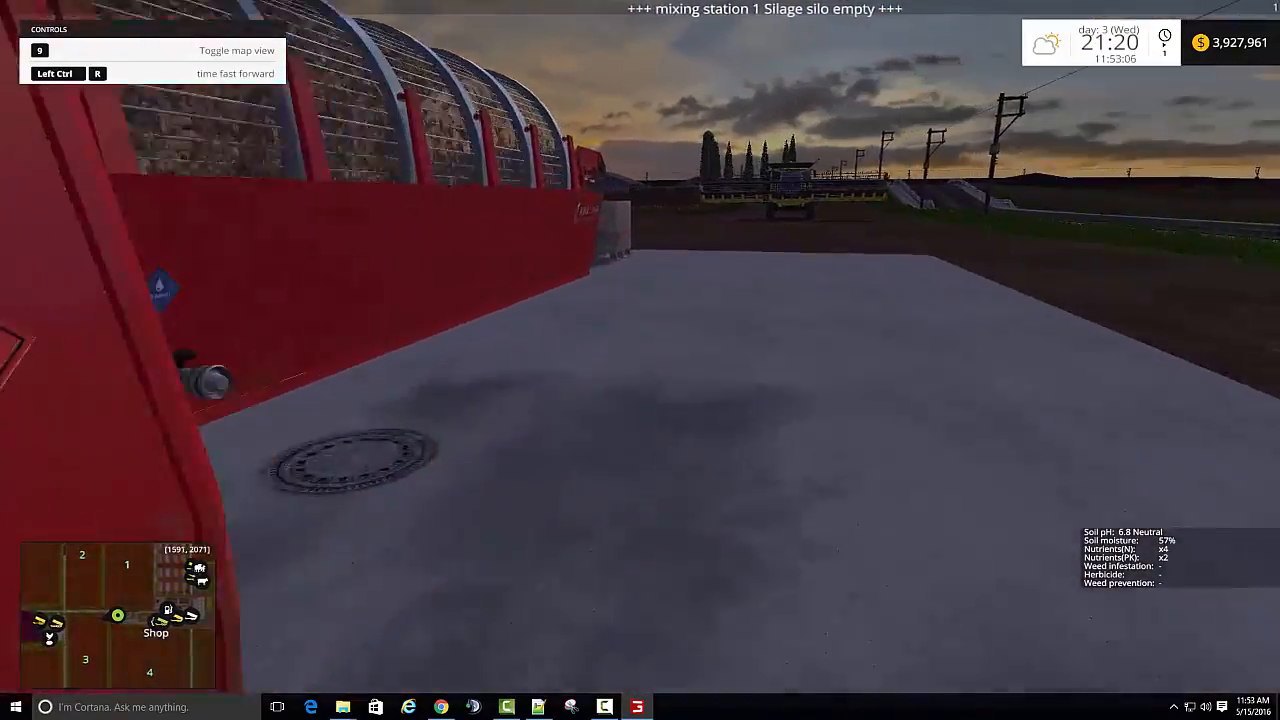
{"action": "key", "text": "w"}
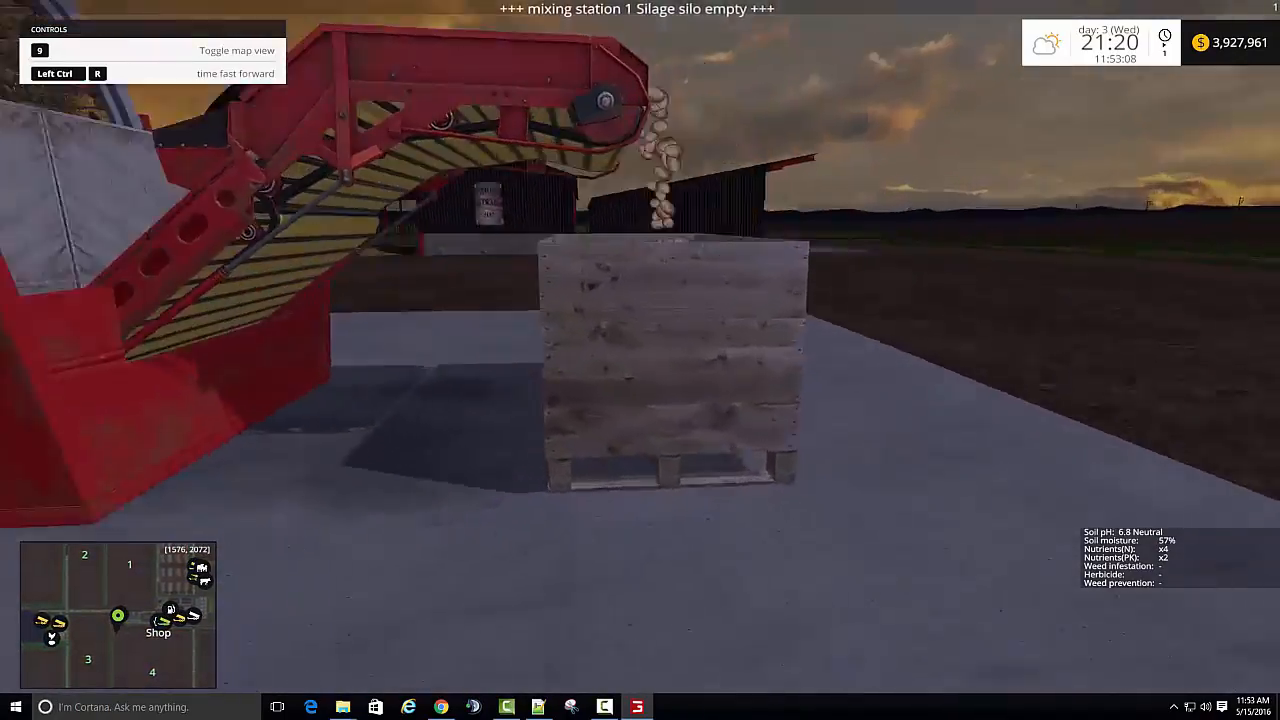
{"action": "key", "text": "w"}
{"action": "key", "text": "space"}
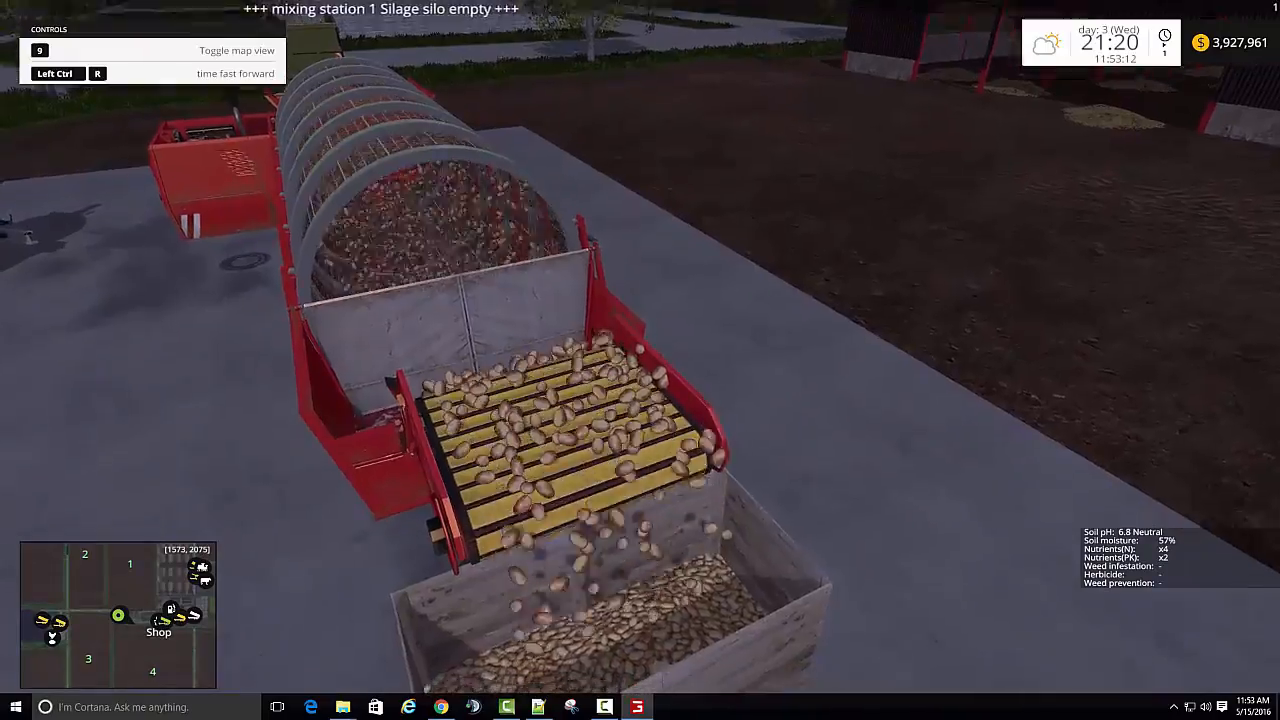
- Examine the KWA-300K potato washer's rotating drum, engine end and the conveyor filling the wooden crate
{"action": "key", "text": "a"}
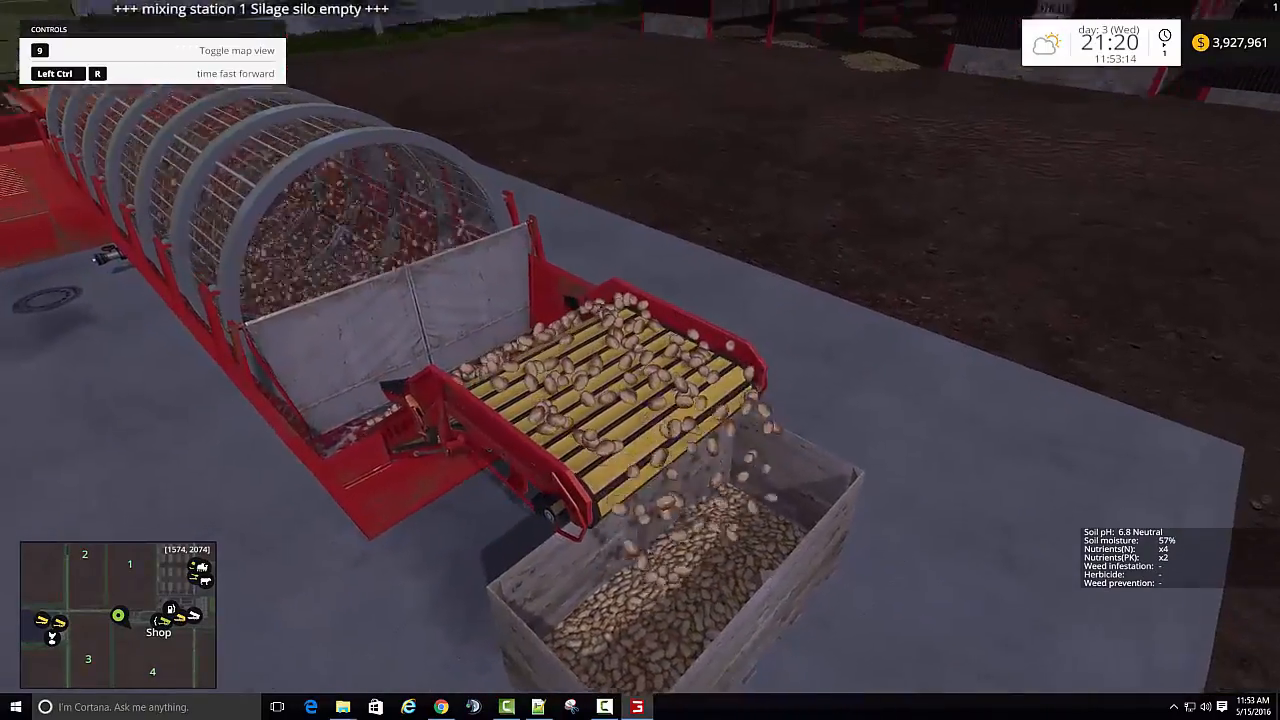
{"action": "key", "text": "a"}
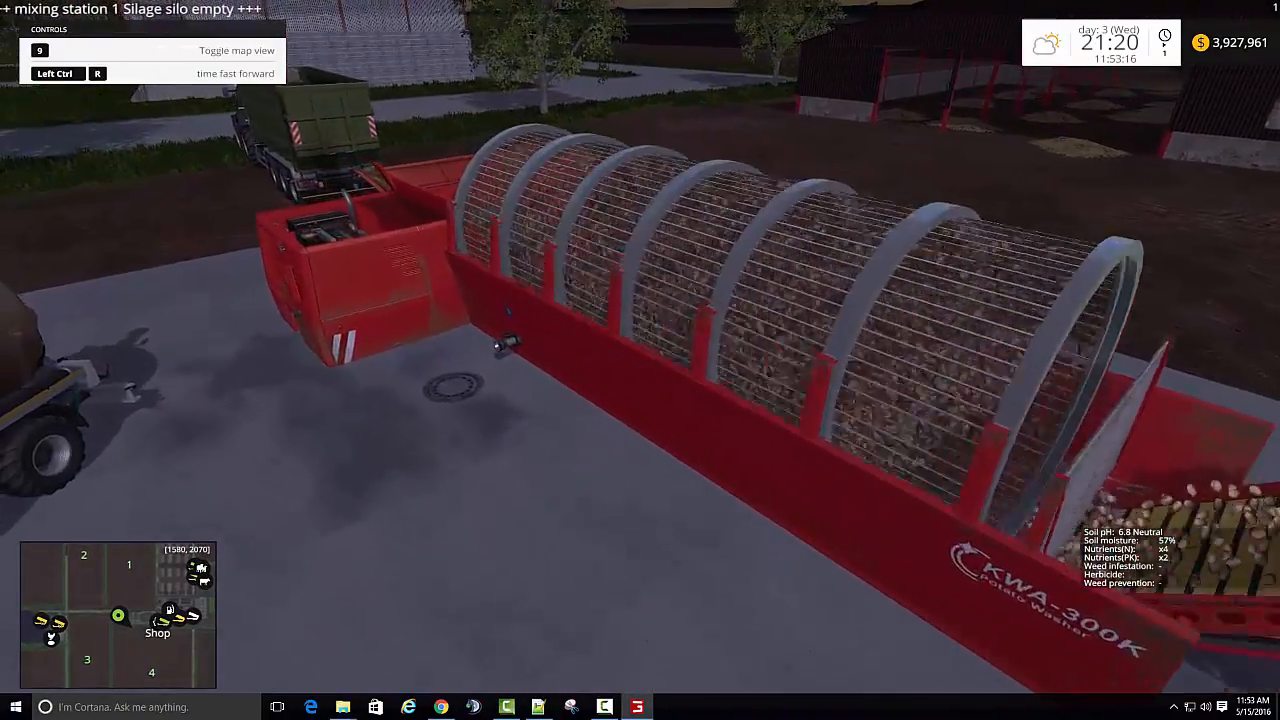
{"action": "key", "text": "a"}
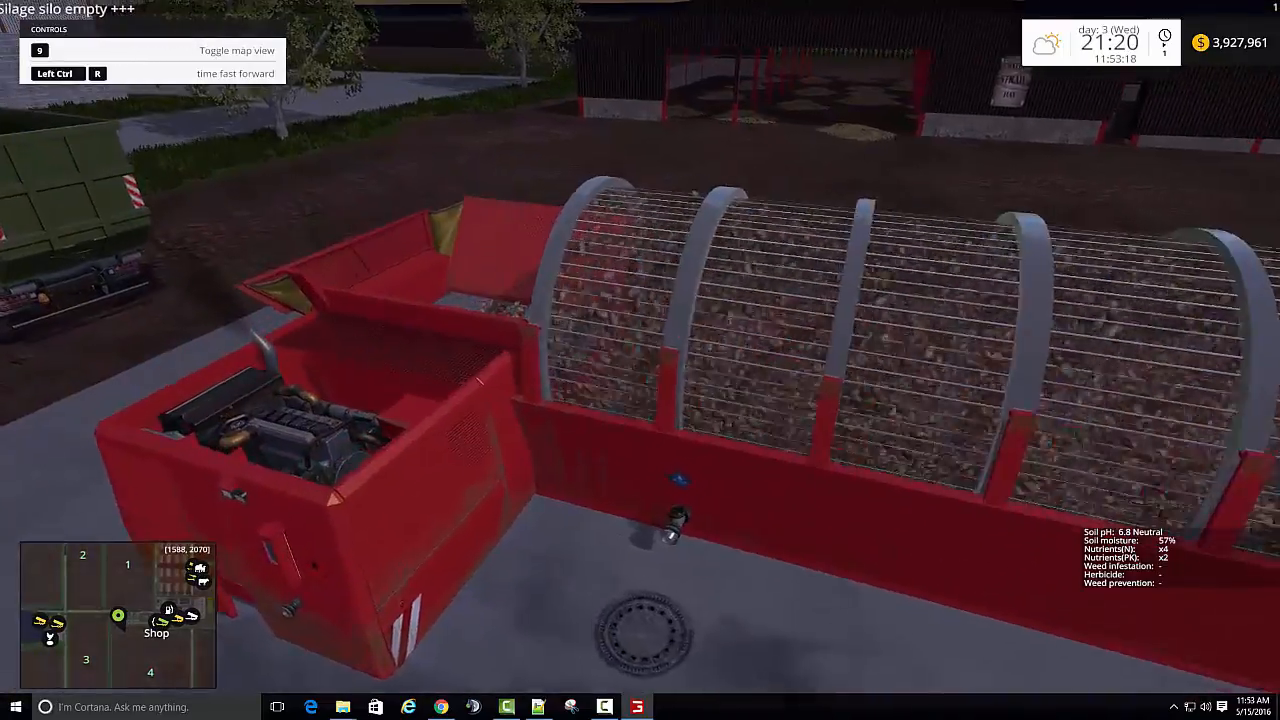
{"action": "key", "text": "d"}
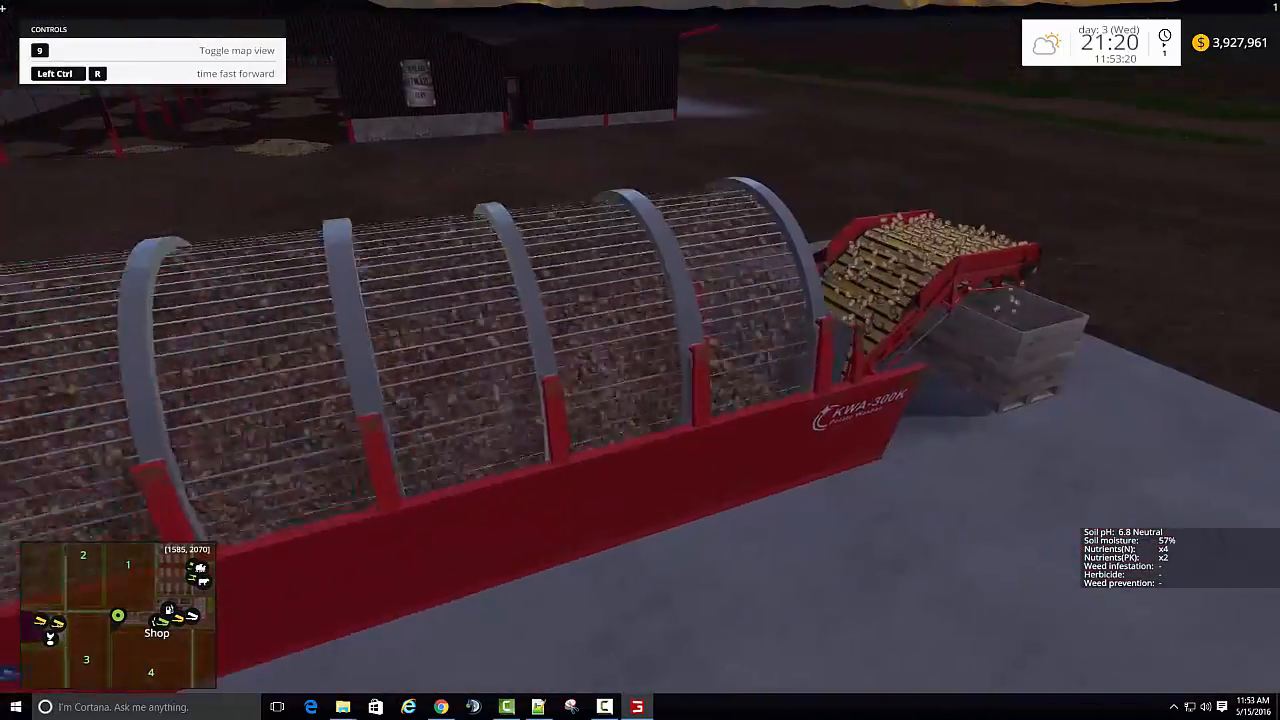
{"action": "key", "text": "d"}
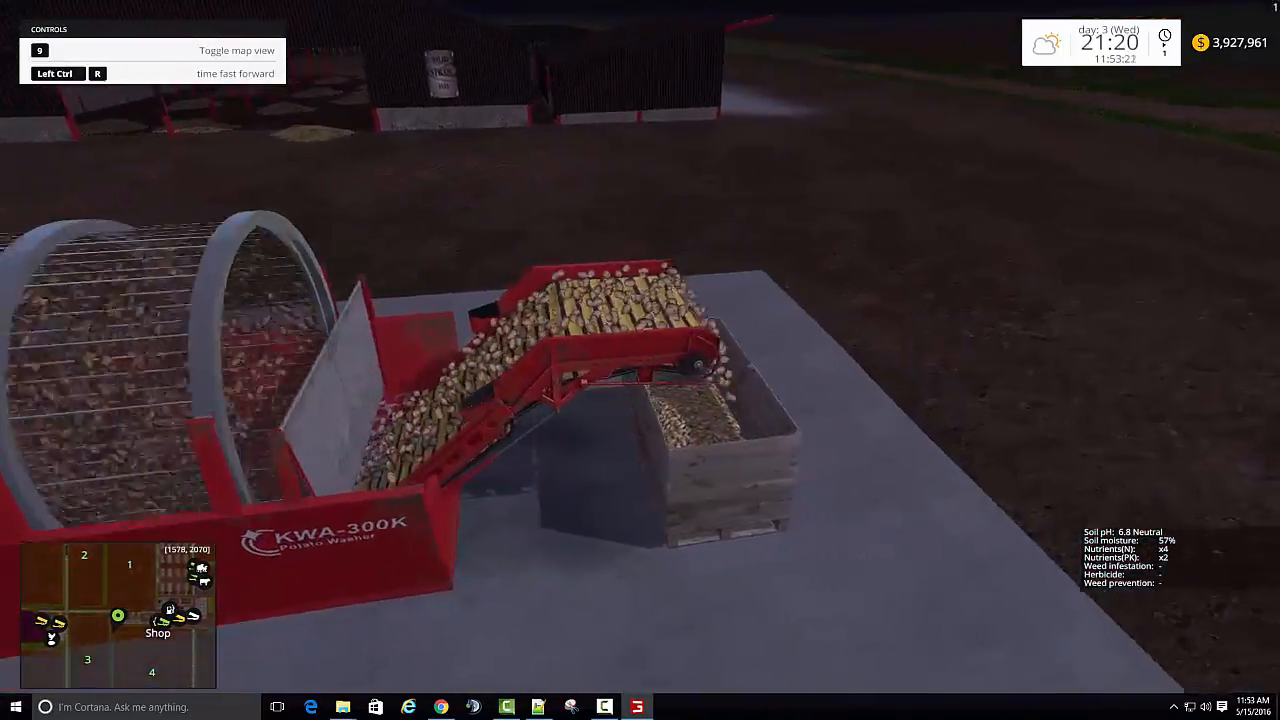
{"action": "key", "text": "w"}
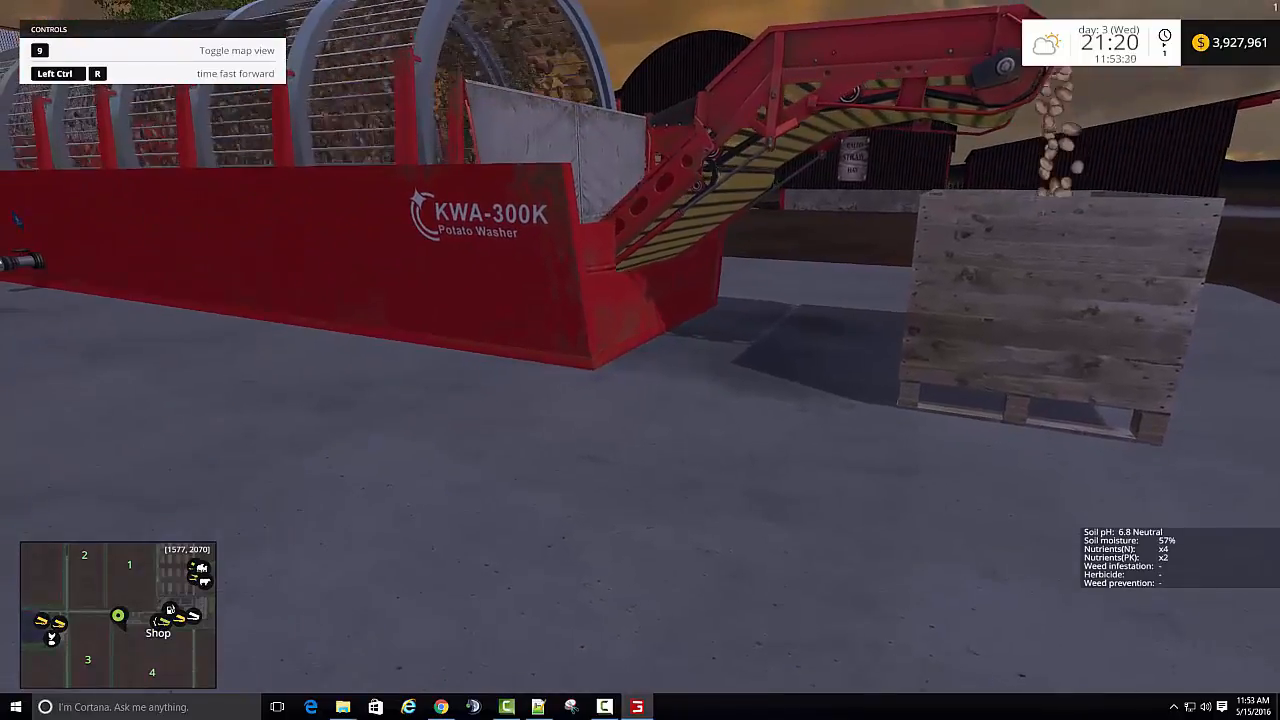
{"action": "key", "text": "w"}
{"action": "key", "text": "d"}
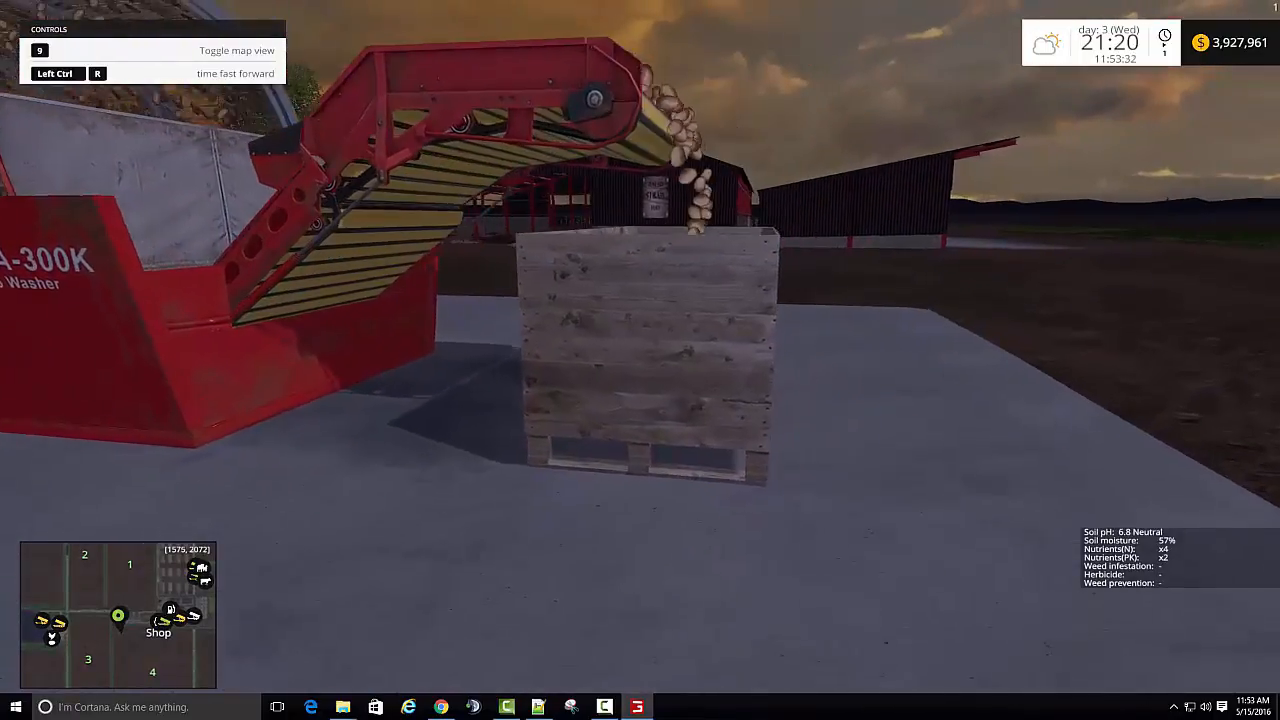
{"action": "key", "text": "w"}
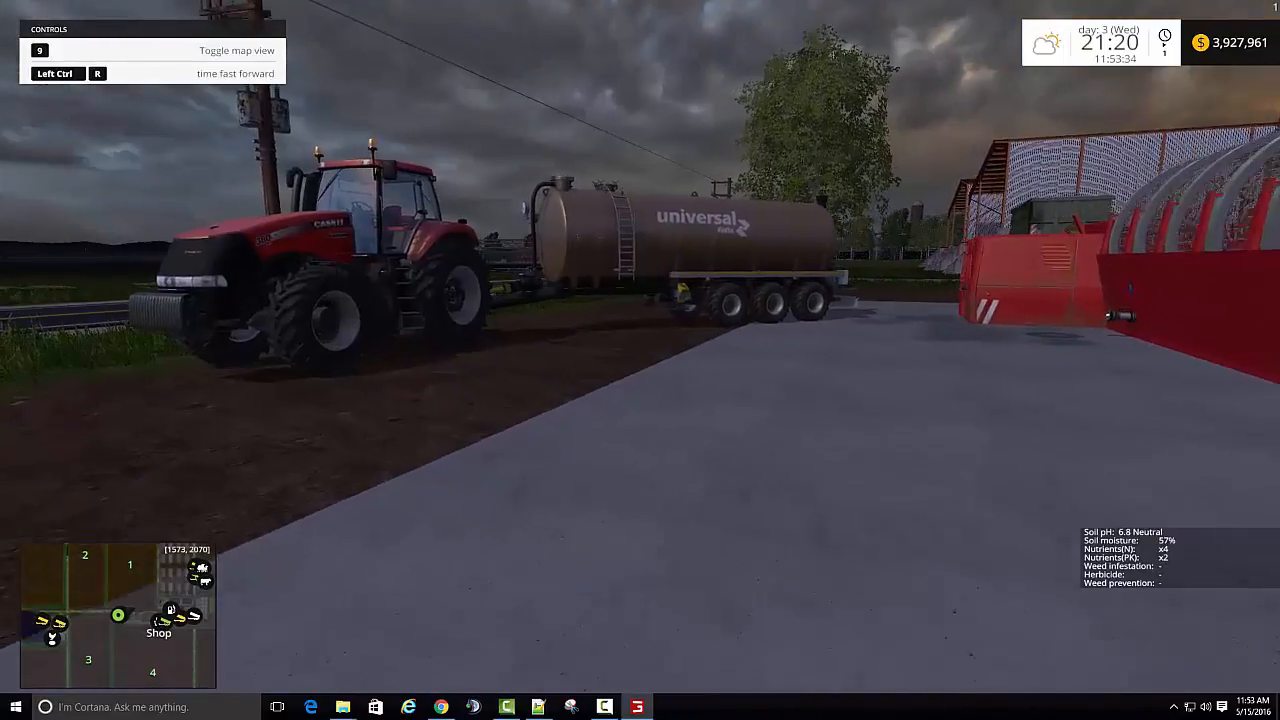
- Walk past the Case IH tractor and its tanker onto the middle of the paved road
{"action": "key", "text": "a"}
{"action": "key", "text": "w"}
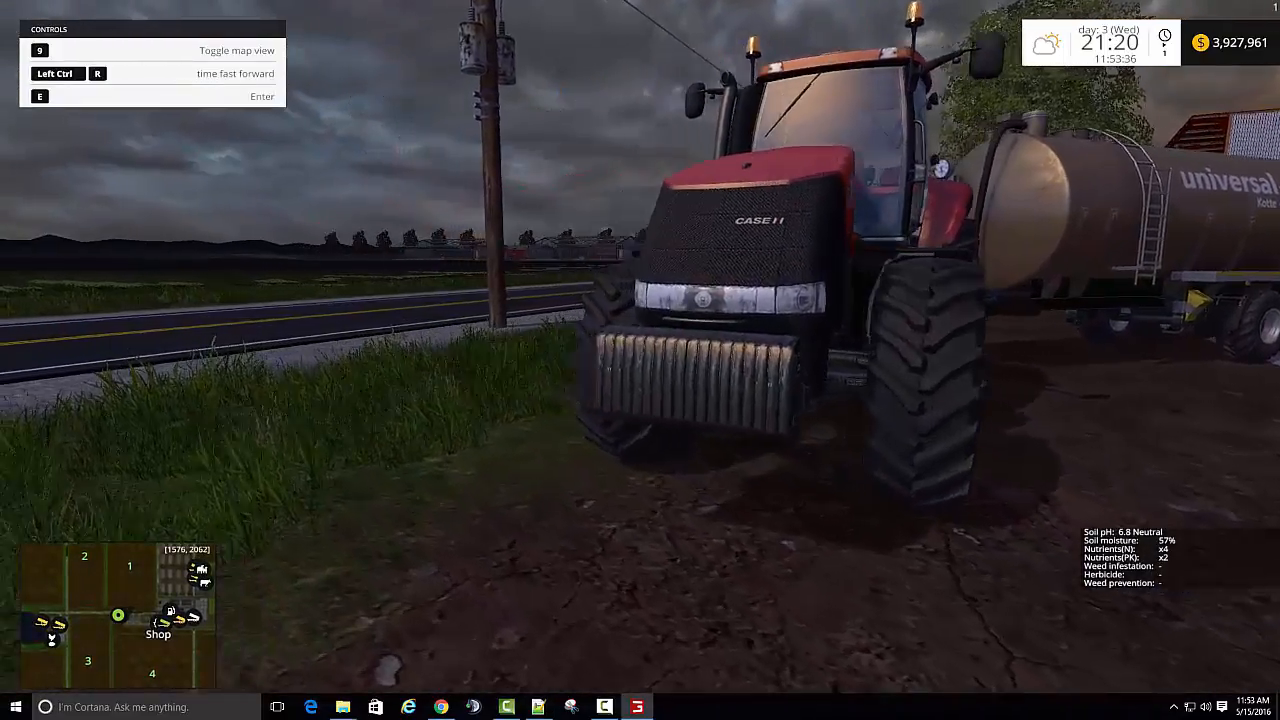
{"action": "key", "text": "w"}
{"action": "key", "text": "a"}
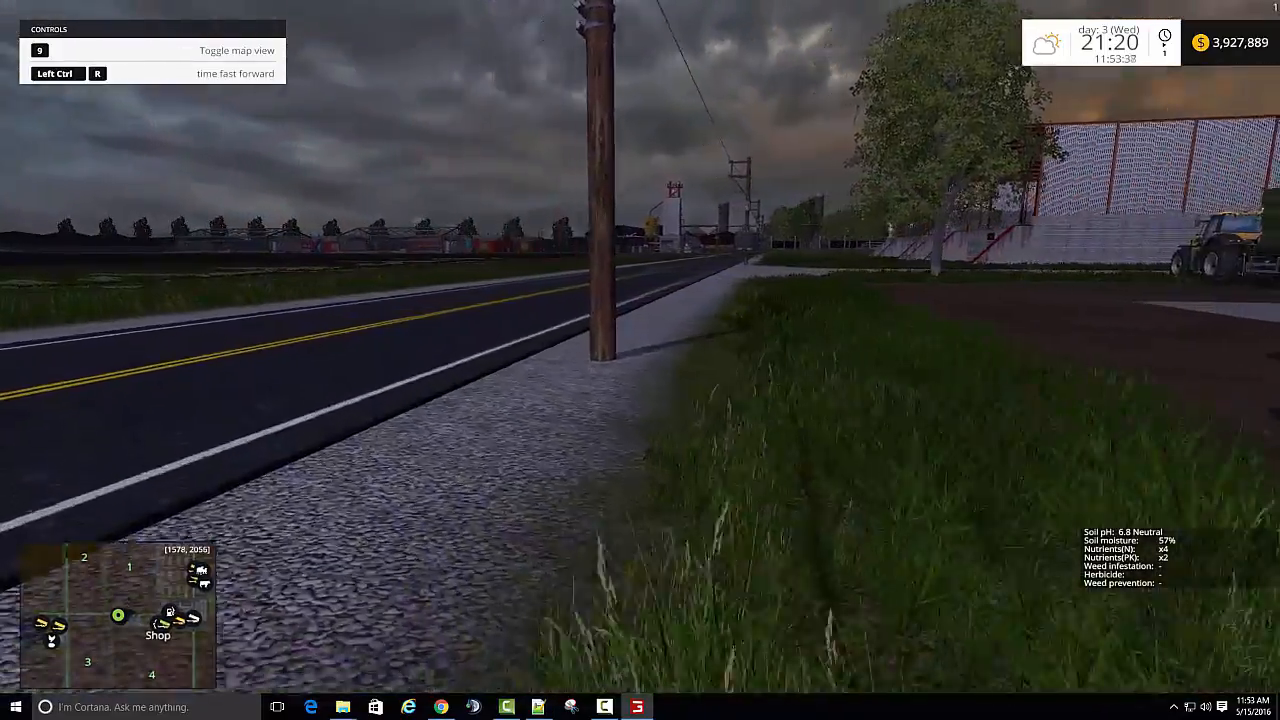
{"action": "key", "text": "w"}
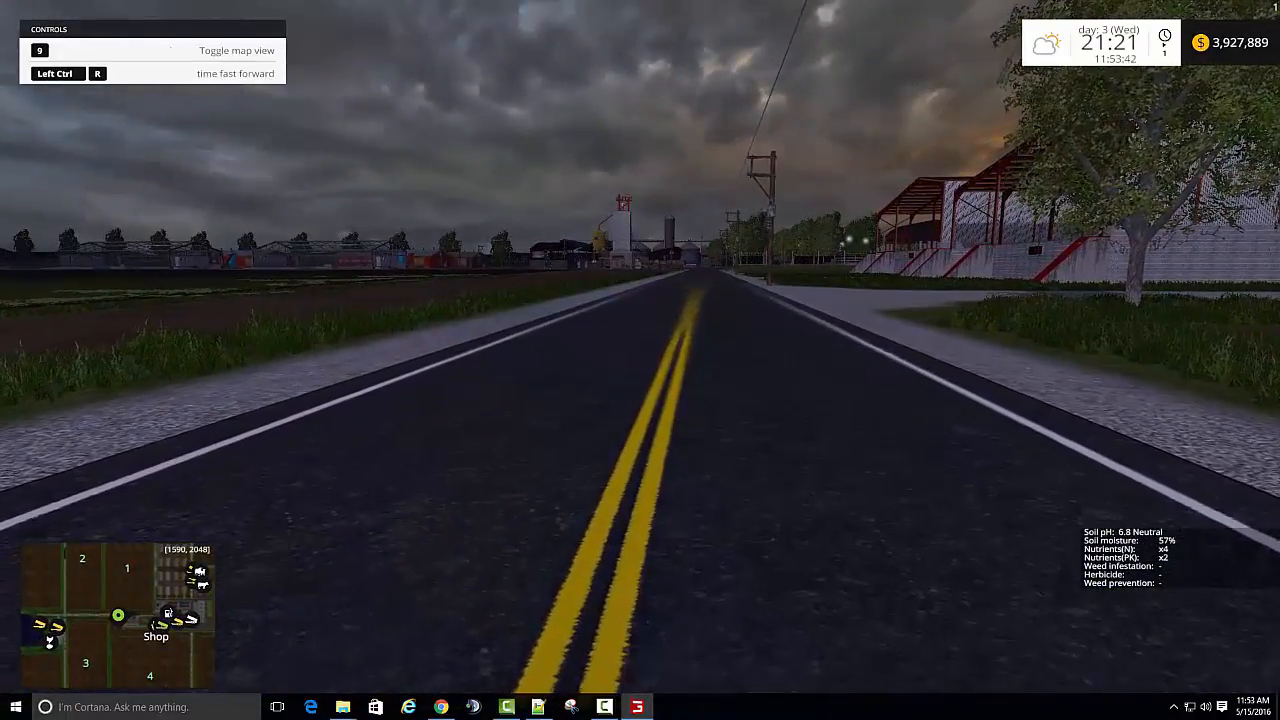
- Pull the JCB's flatbed trailer alongside the potato washer and load the wood pallet of washed potatoes onto it
{"action": "key", "text": "alt+Tab"}
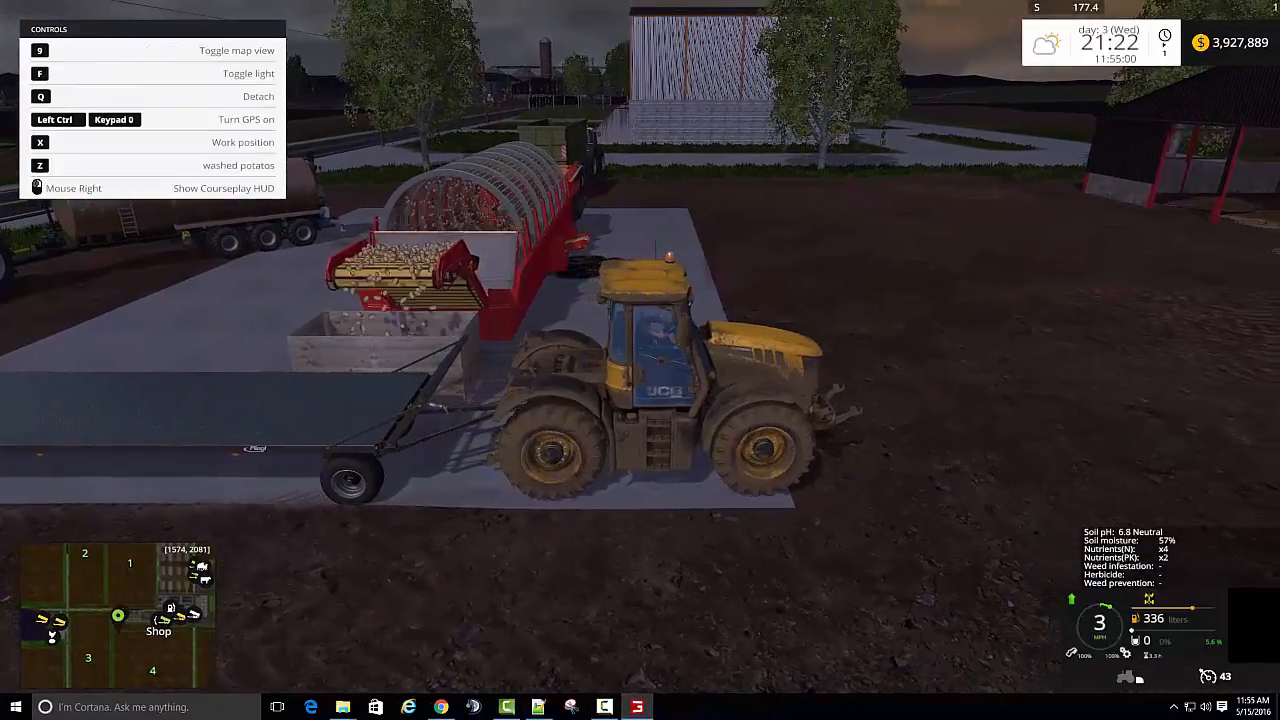
{"action": "key", "text": "w"}
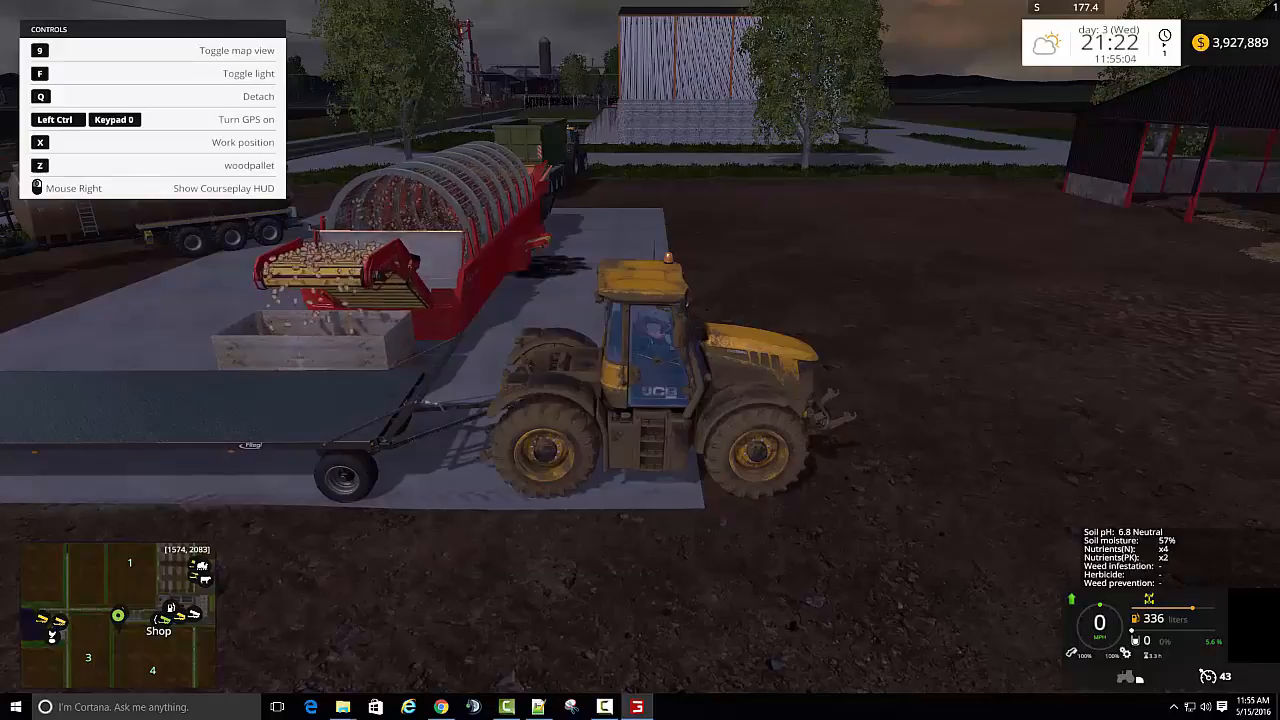
{"action": "key", "text": "z"}
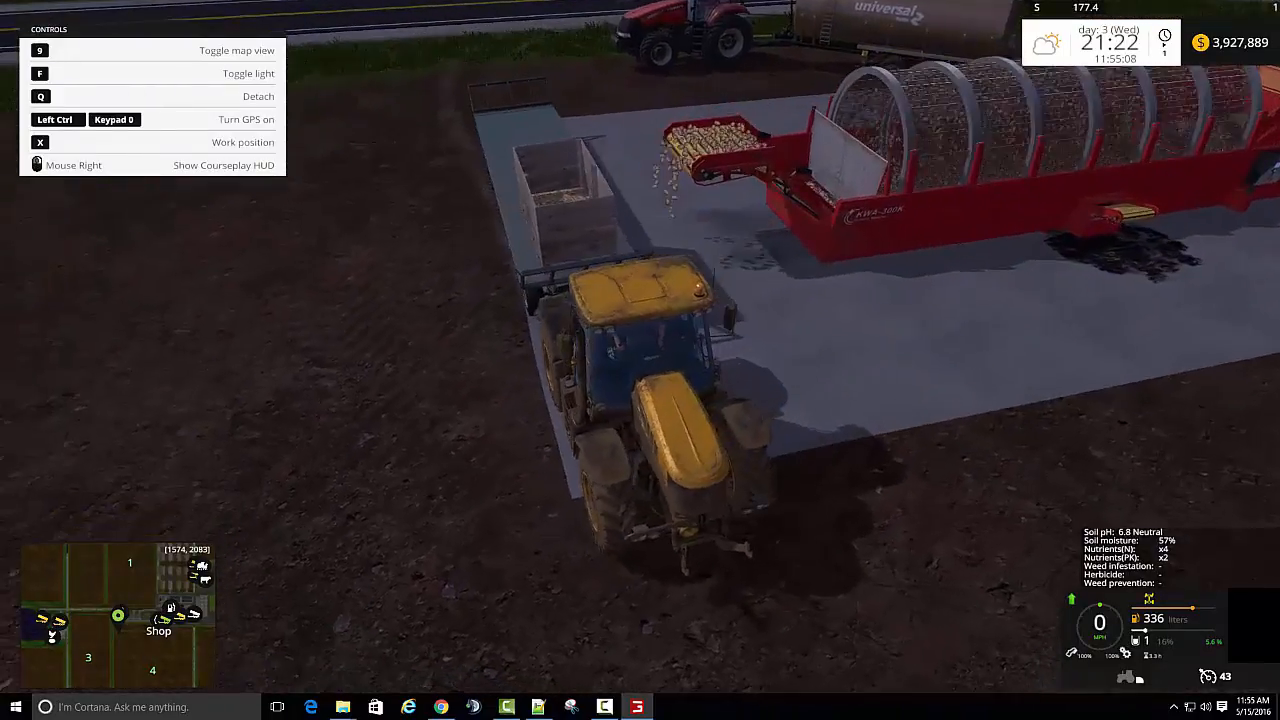
- Drive the loaded trailer away from the washer in a turn and stop on the dirt beside the road
{"action": "key", "text": "w"}
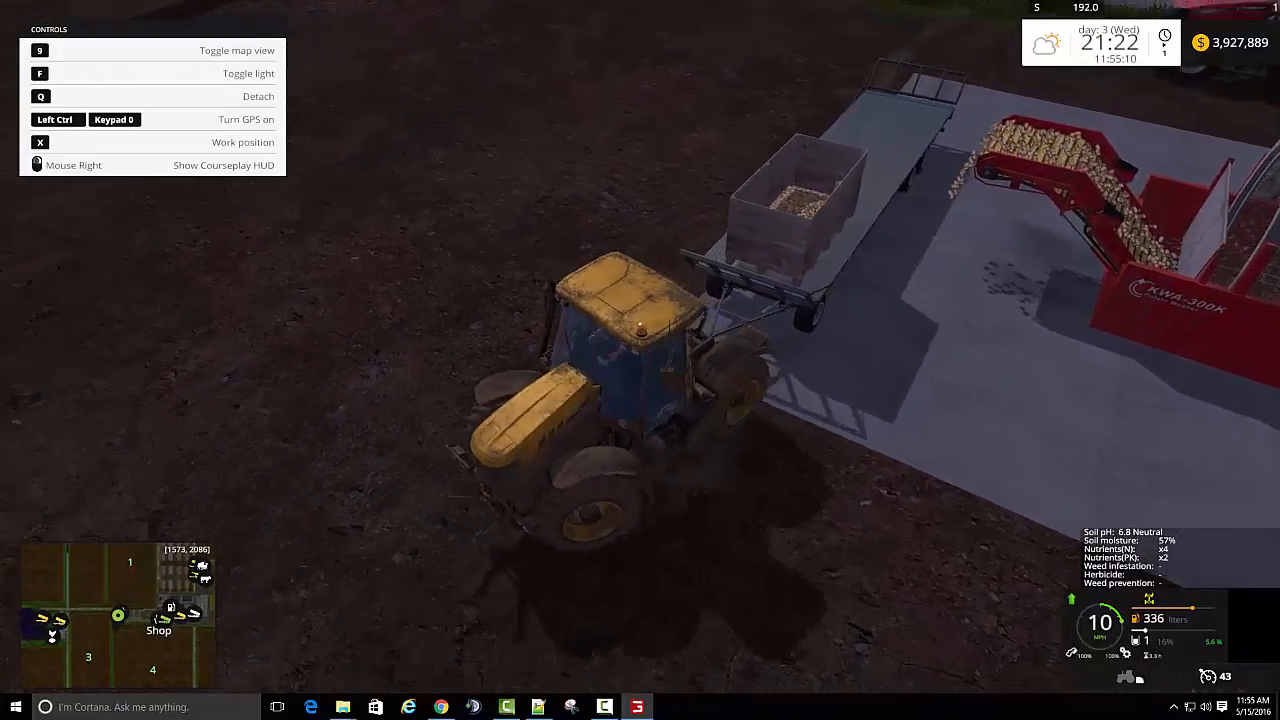
{"action": "key", "text": "d"}
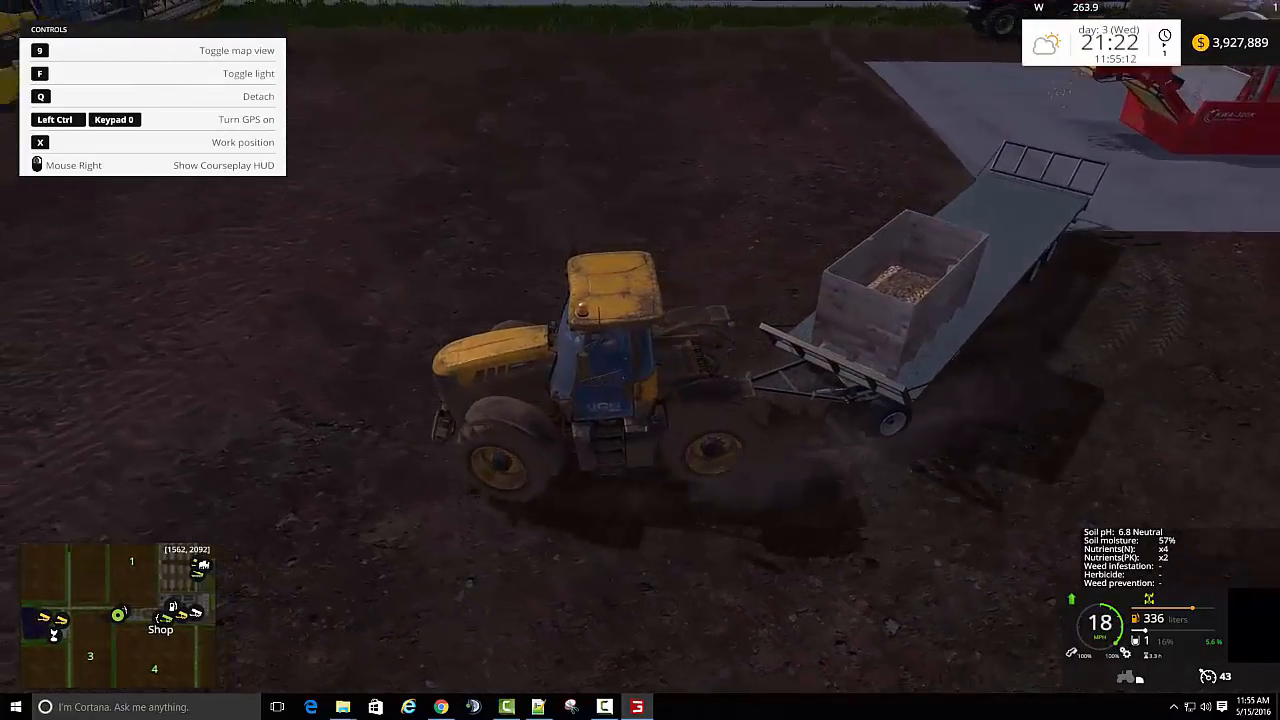
{"action": "key", "text": "d"}
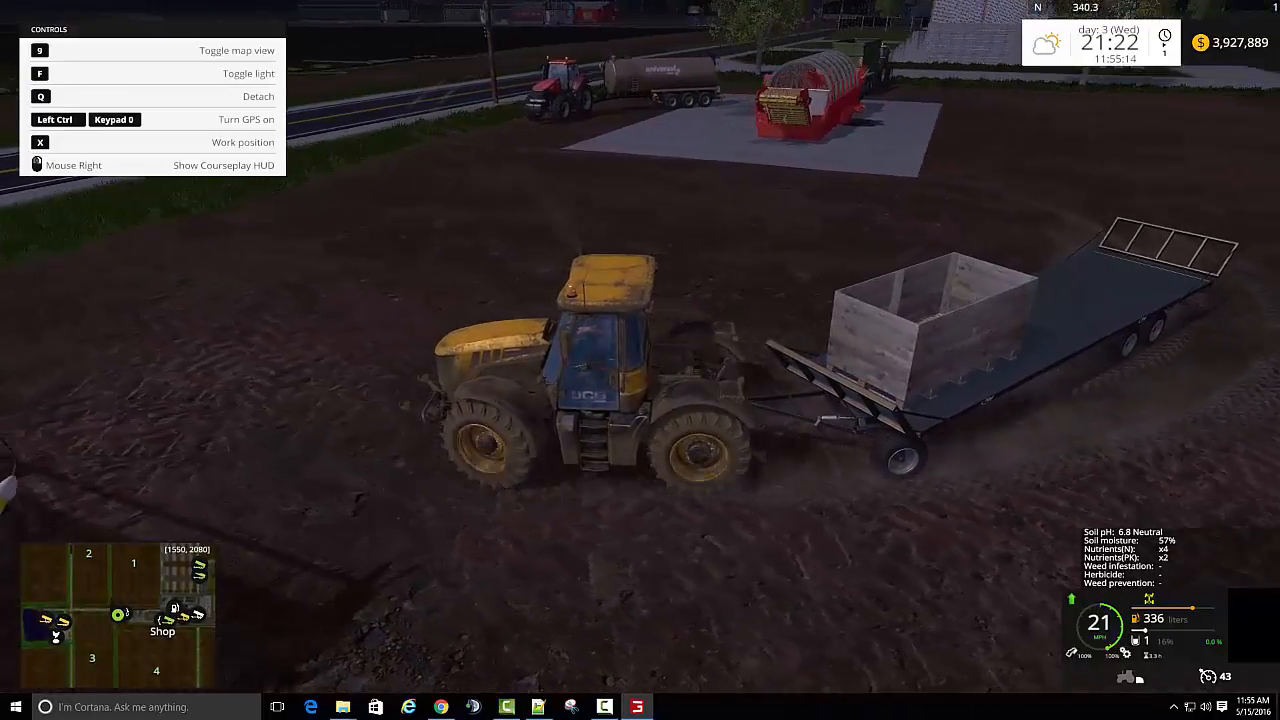
{"action": "key", "text": "d"}
{"action": "key", "text": "s"}
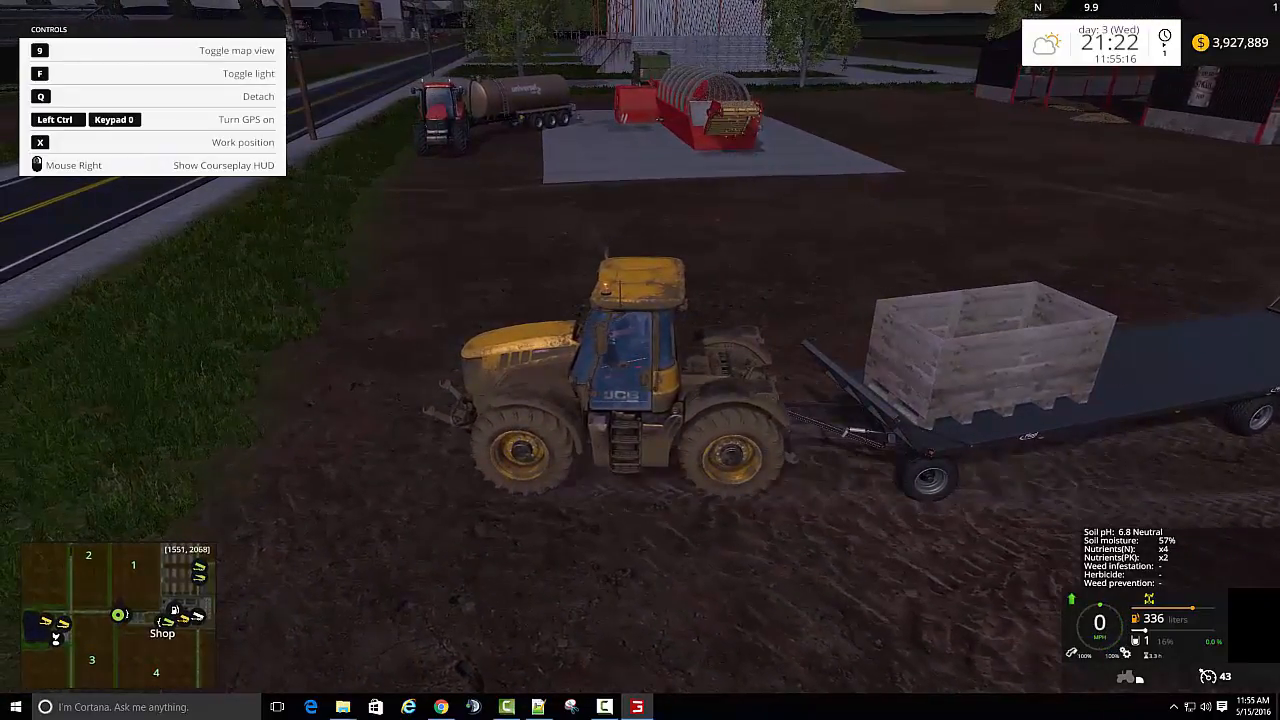
- Look up the Fliegl DPW 180 UAL trailer in the shop's modded Misc category, and return to gameplay
{"action": "key", "text": "p"}
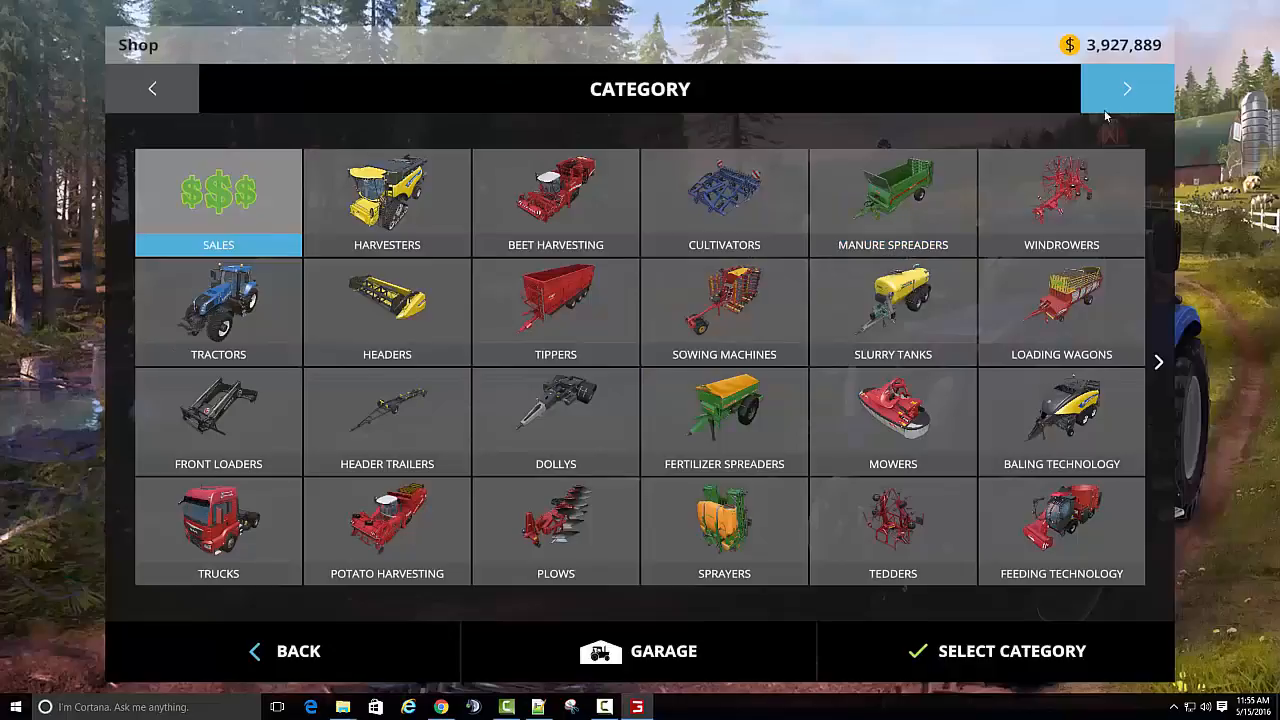
{"action": "left_click", "coordinate": [1126, 91]}
{"action": "left_click", "coordinate": [1128, 89]}
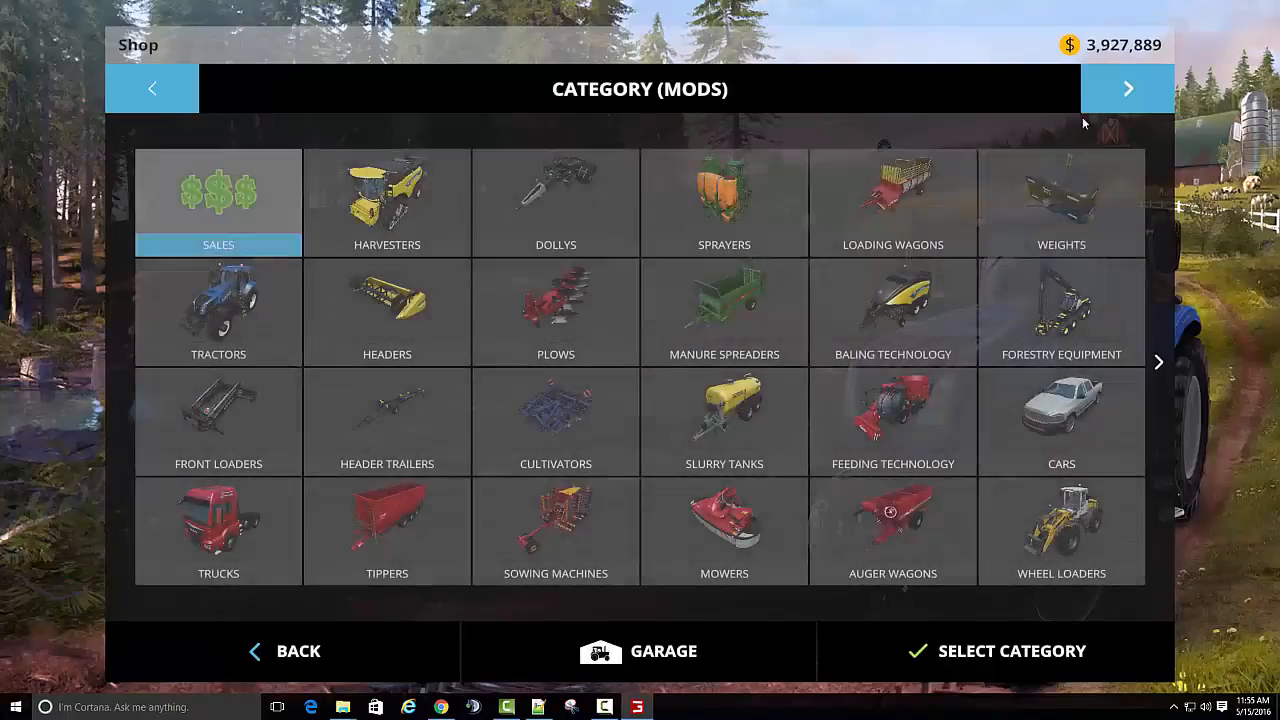
{"action": "scroll", "coordinate": [1094, 274], "scroll_direction": "down", "scroll_amount": 1}
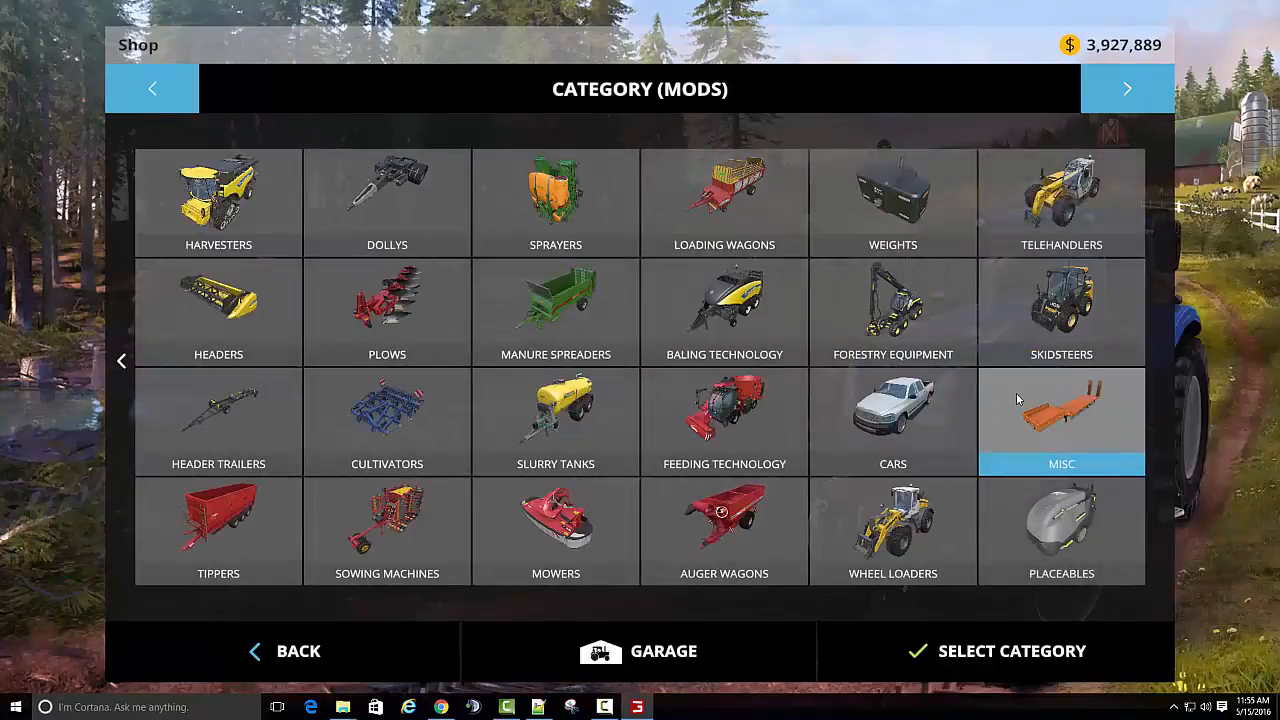
{"action": "left_click", "coordinate": [1017, 399]}
{"action": "scroll", "coordinate": [982, 368], "scroll_direction": "down", "scroll_amount": 12}
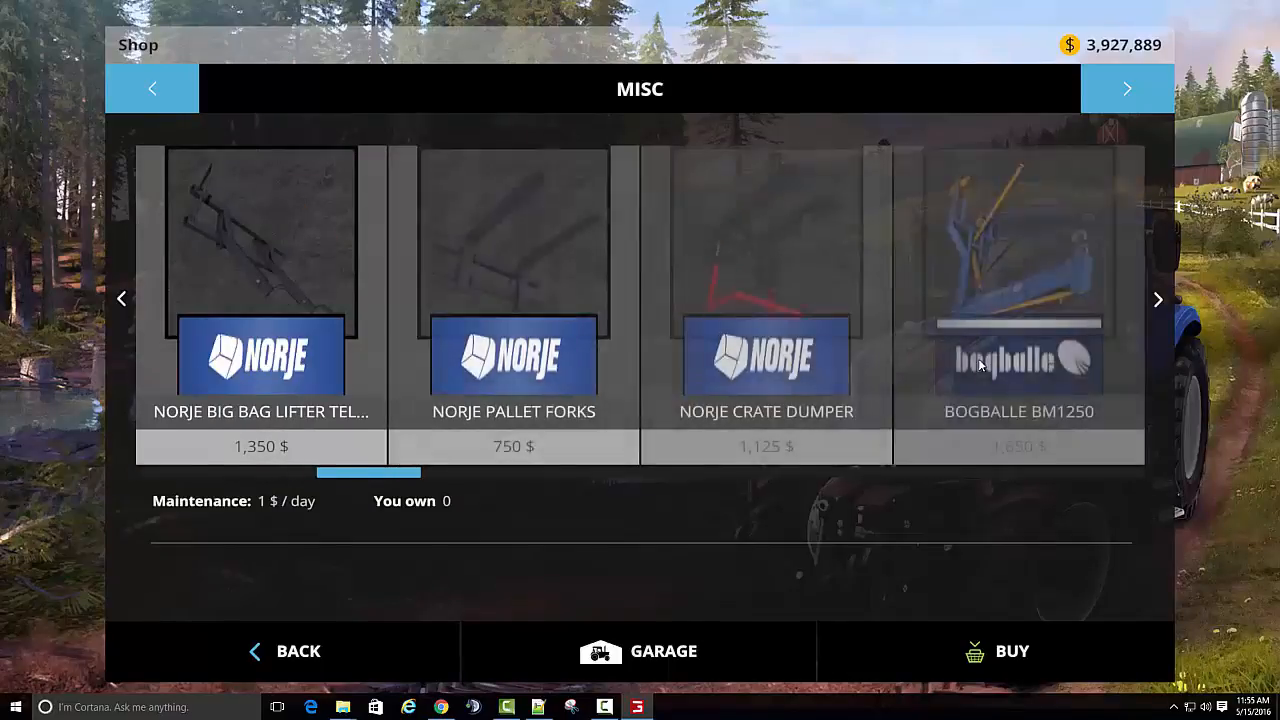
{"action": "scroll", "coordinate": [980, 366], "scroll_direction": "down", "scroll_amount": 3}
{"action": "scroll", "coordinate": [900, 340], "scroll_direction": "up", "scroll_amount": 2}
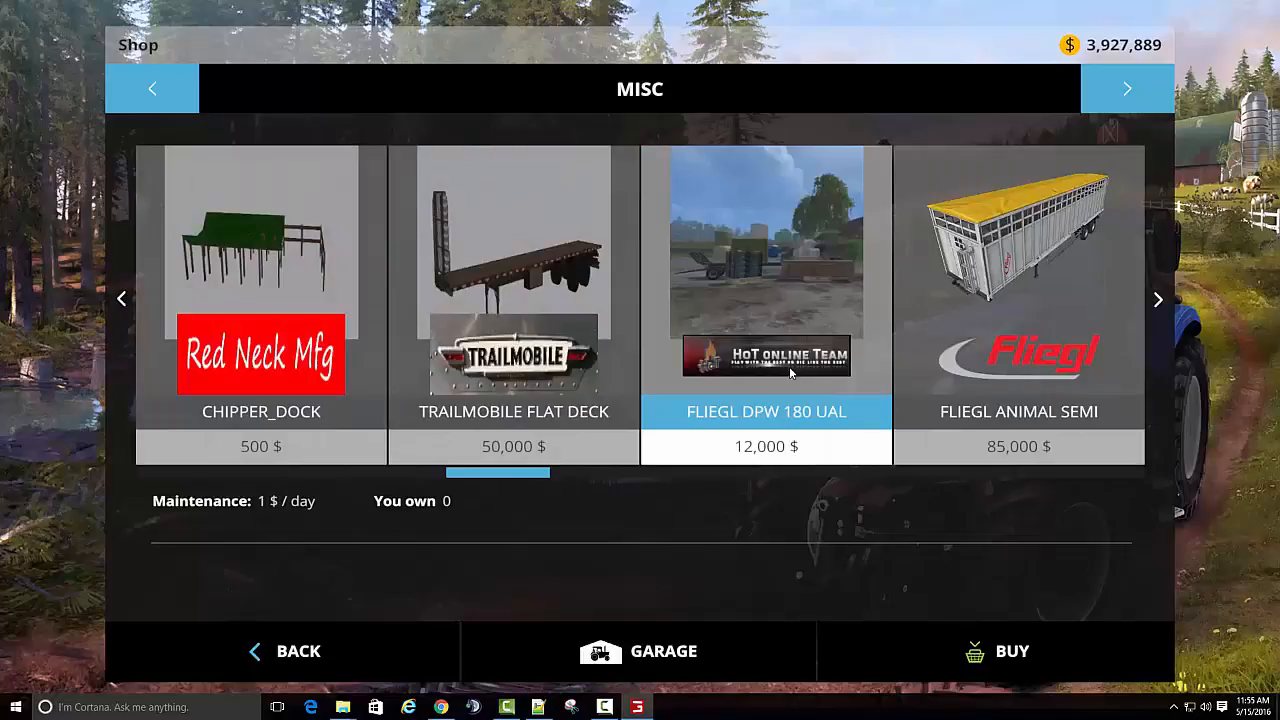
{"action": "left_click", "coordinate": [801, 273]}
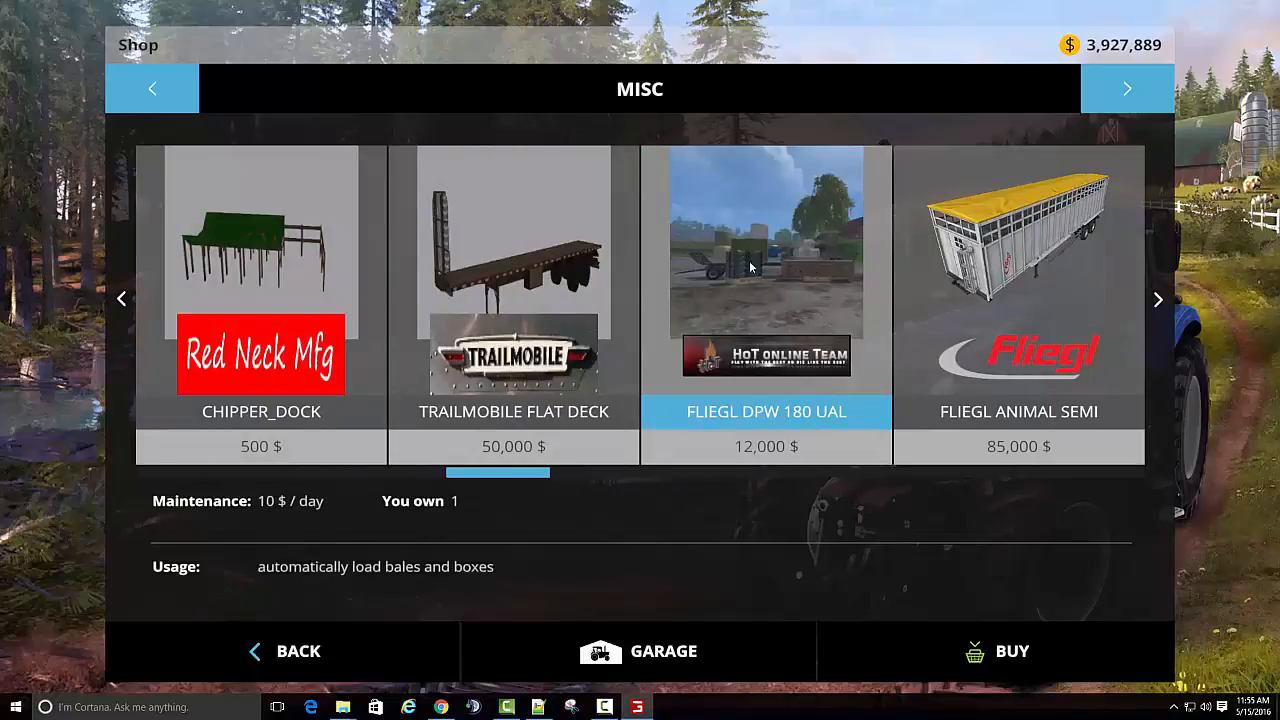
{"action": "left_click", "coordinate": [295, 641]}
{"action": "left_click", "coordinate": [296, 641]}
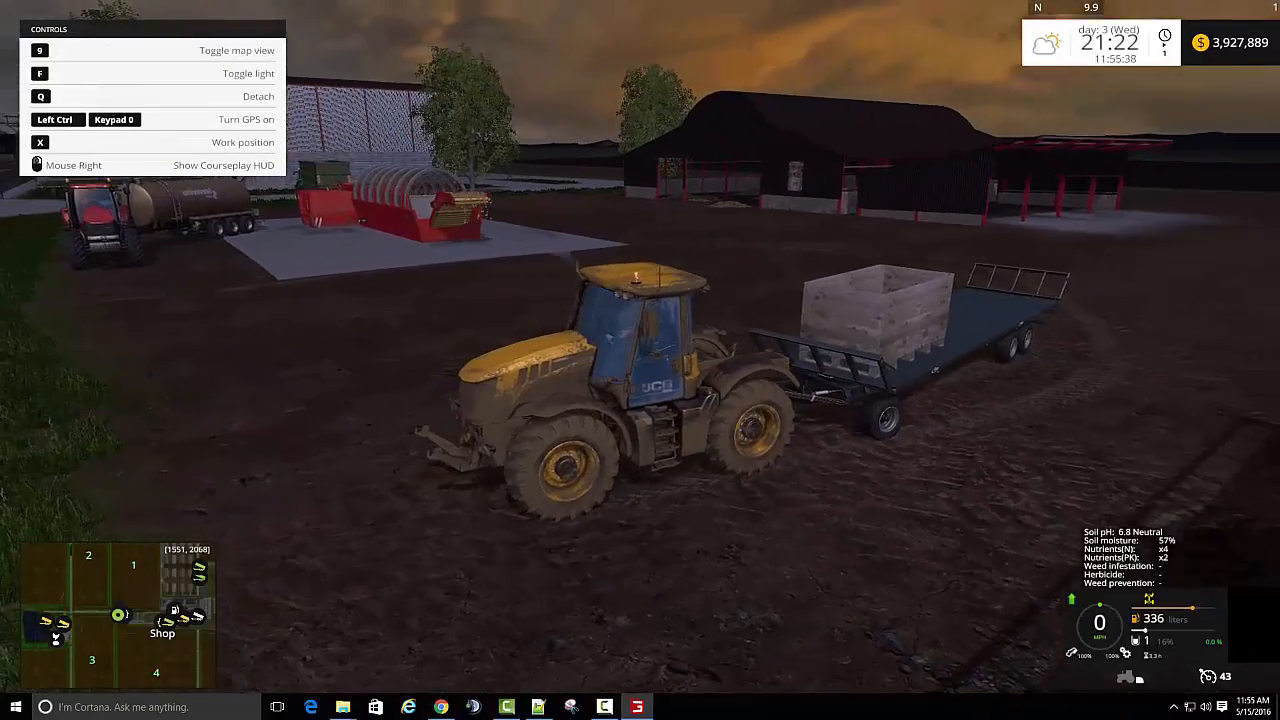
- Drive the JCB and loaded flatbed trailer off the dirt beside the potato washer and onto the paved road
{"action": "key", "text": "w"}
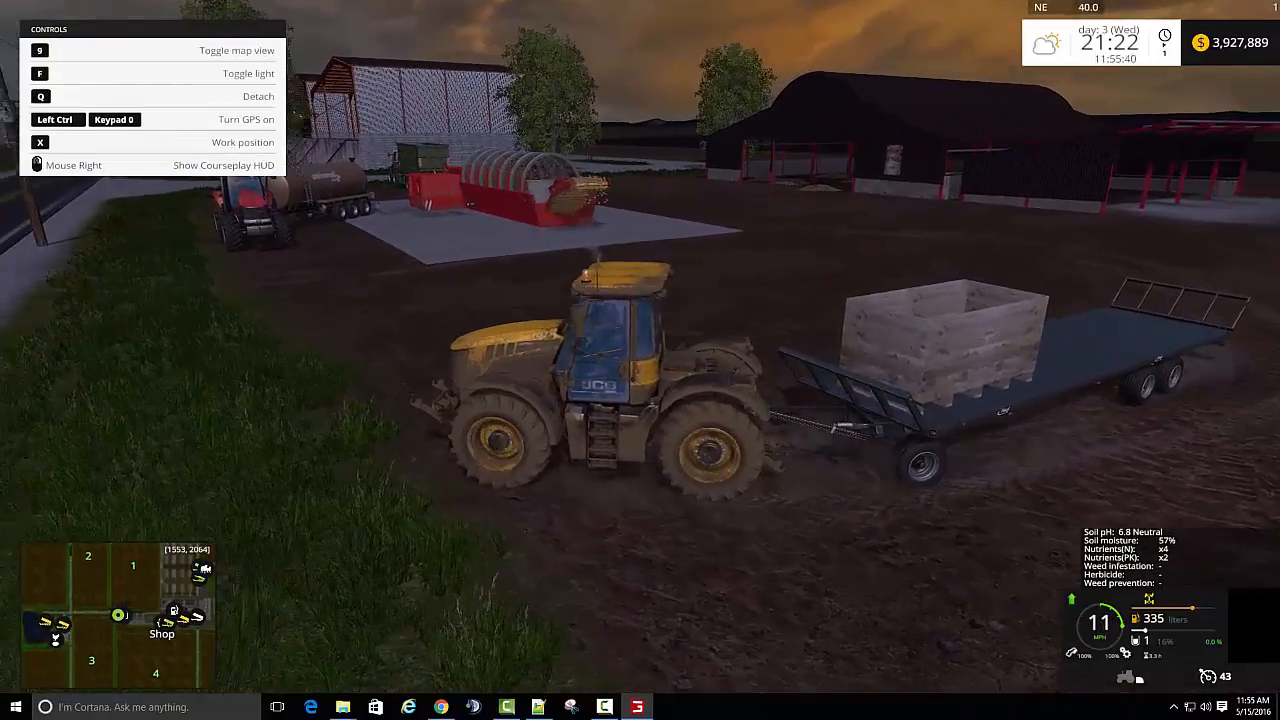
{"action": "key", "text": "w"}
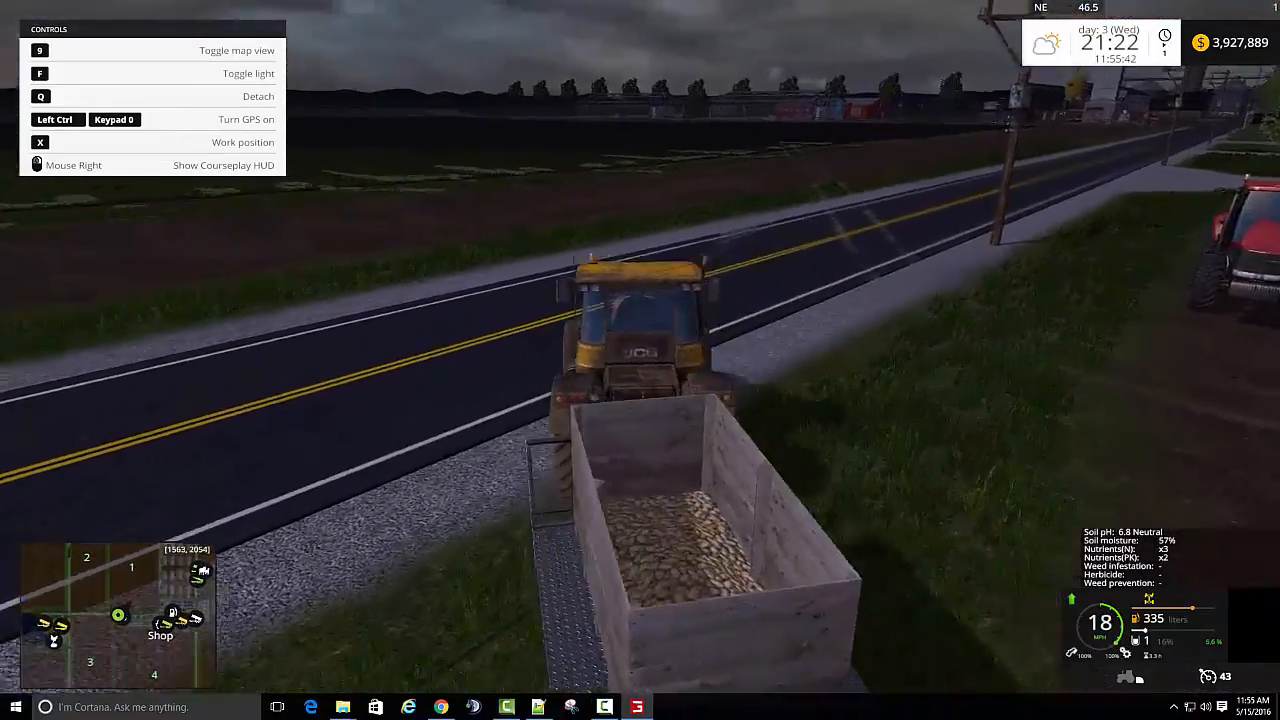
{"action": "key", "text": "w"}
{"action": "key", "text": "s"}
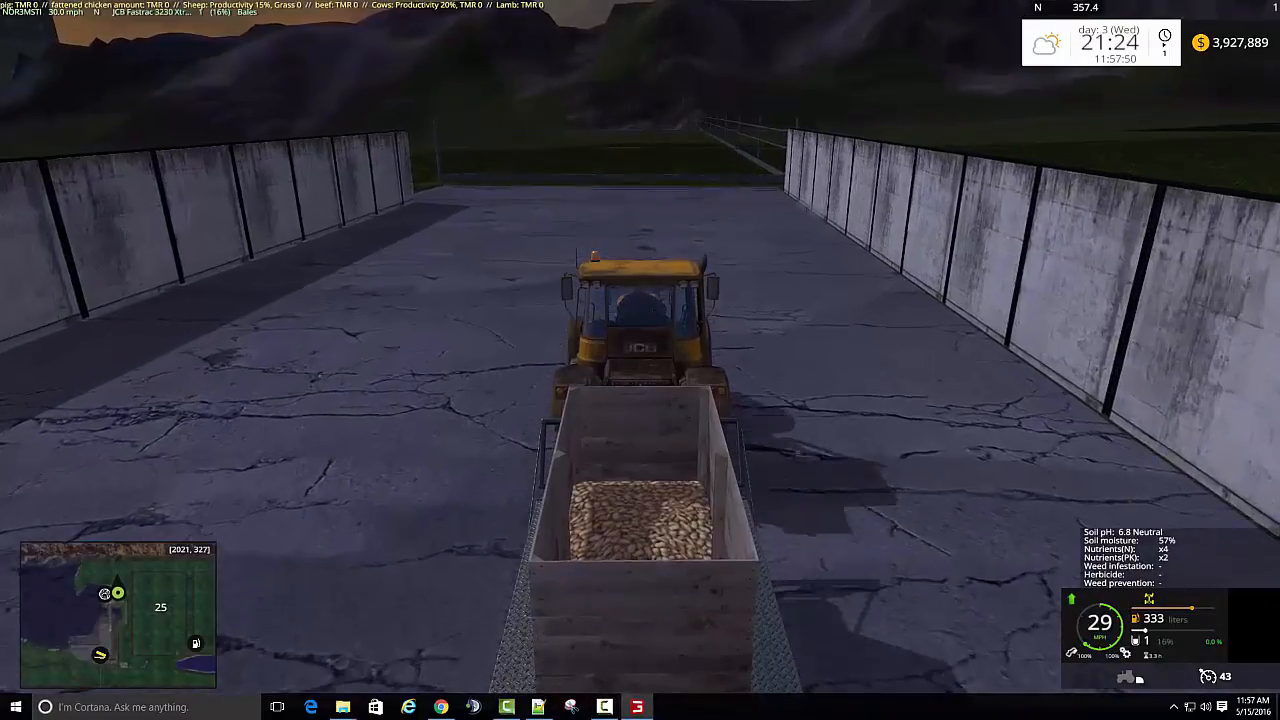
- Haul the potato trailer through the walled concrete lane near field 25 and turn onto the ramp towards the dock
{"action": "key", "text": "w"}
{"action": "key", "text": "d"}
{"action": "key", "text": "a"}
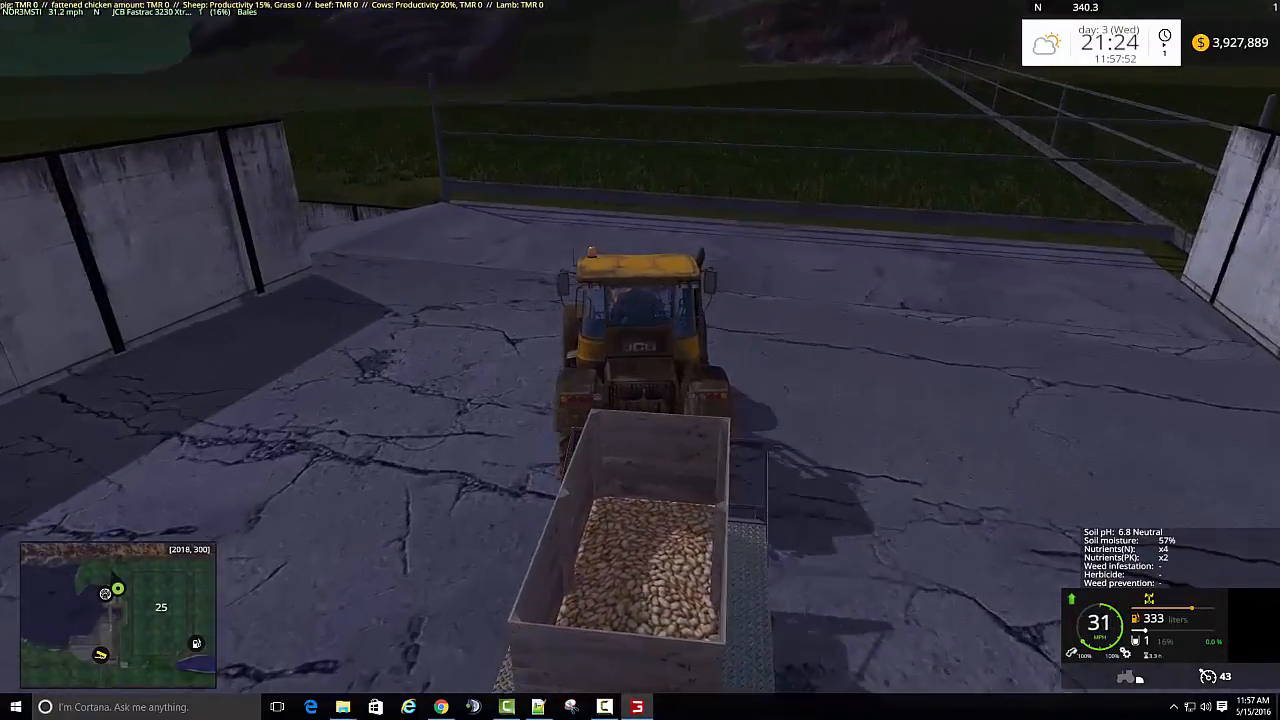
{"action": "key", "text": "s"}
{"action": "key", "text": "a"}
{"action": "key", "text": "w"}
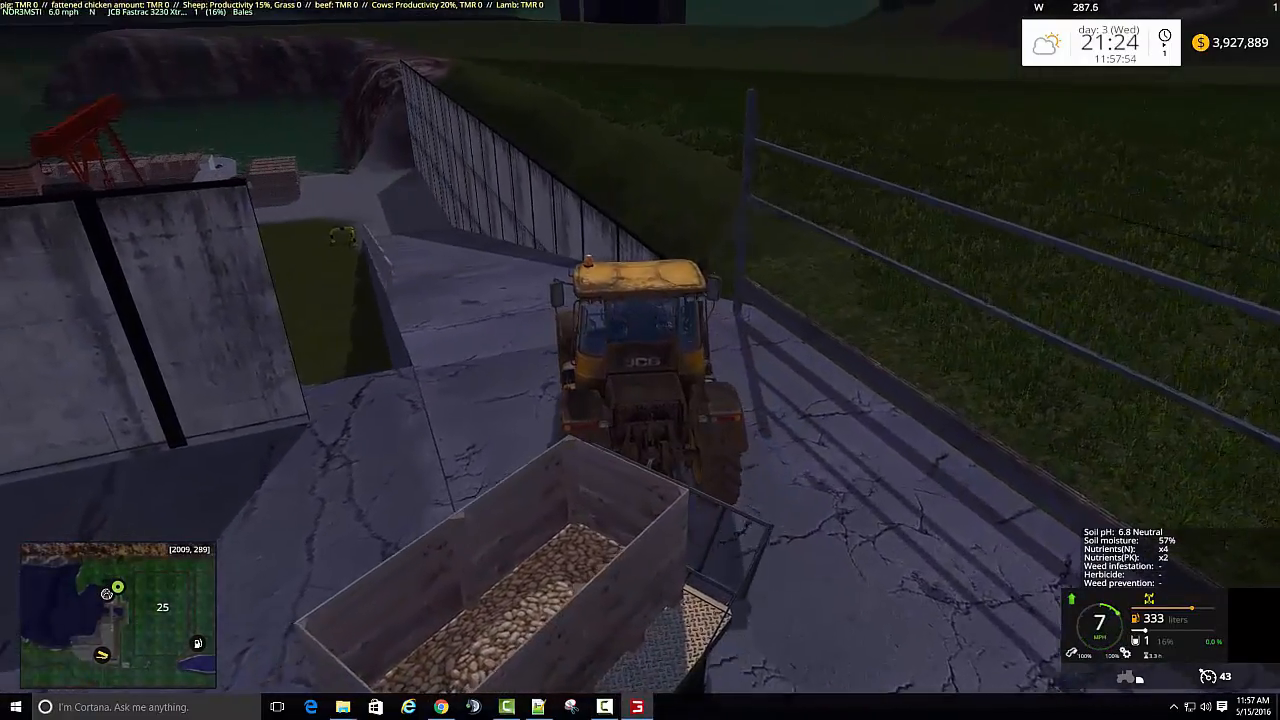
{"action": "key", "text": "w"}
{"action": "key", "text": "a"}
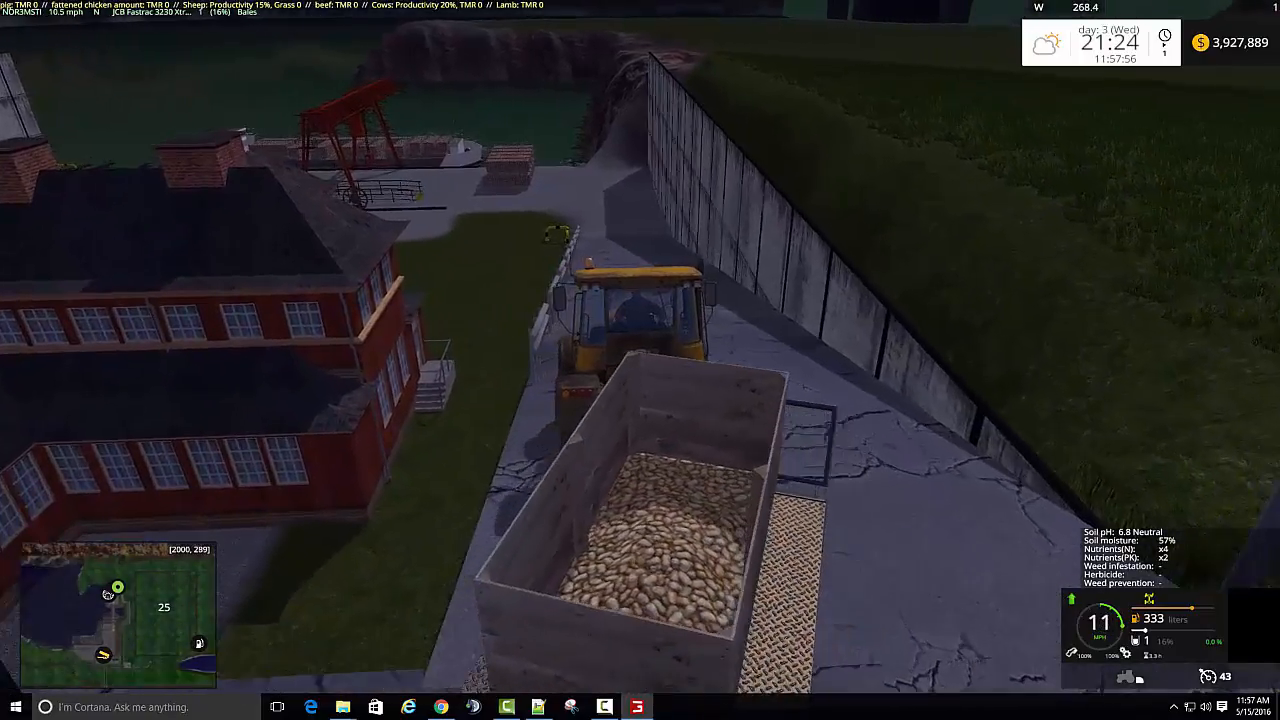
- Drive the loaded trailer down the ramp between the guardrail and concrete wall onto the gravel dock
{"action": "key", "text": "w"}
{"action": "key", "text": "d"}
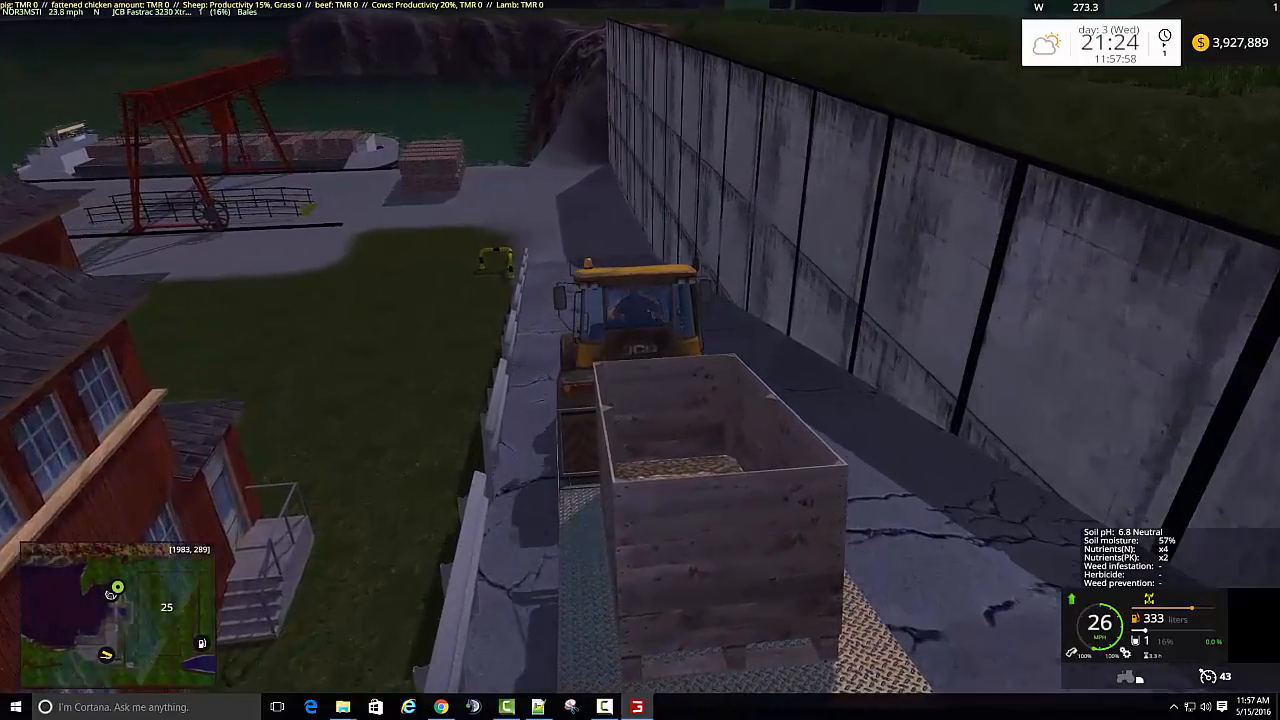
{"action": "key", "text": "s"}
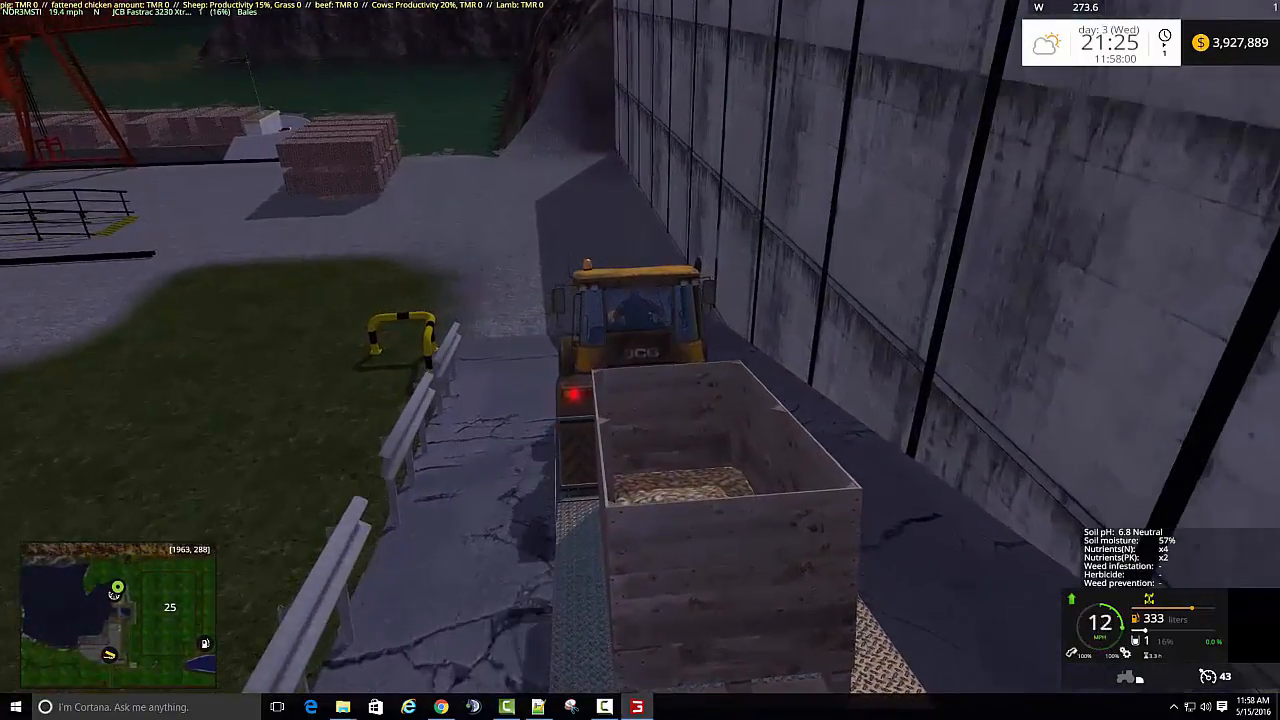
{"action": "key", "text": "w"}
{"action": "key", "text": "a"}
{"action": "key", "text": "s"}
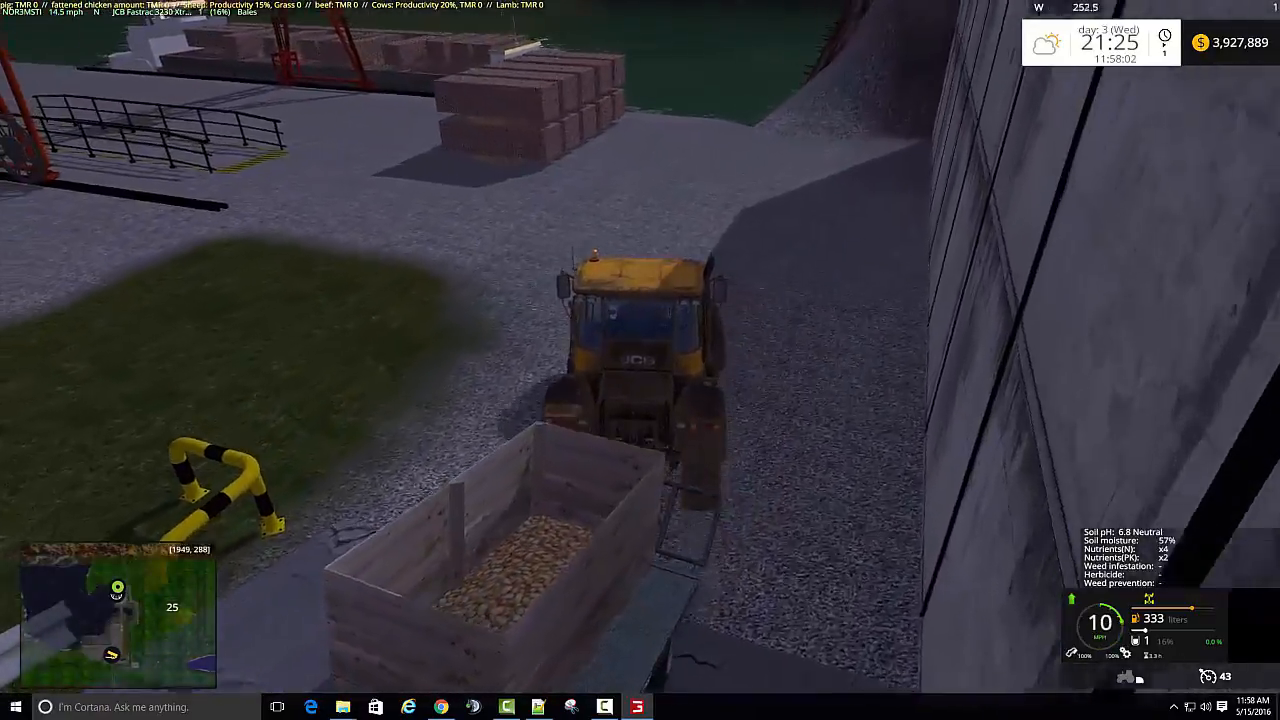
- Turn the loaded trailer past the stacked goods and take it across the gravel yard to beyond the red gantry crane
{"action": "key", "text": "w"}
{"action": "key", "text": "a"}
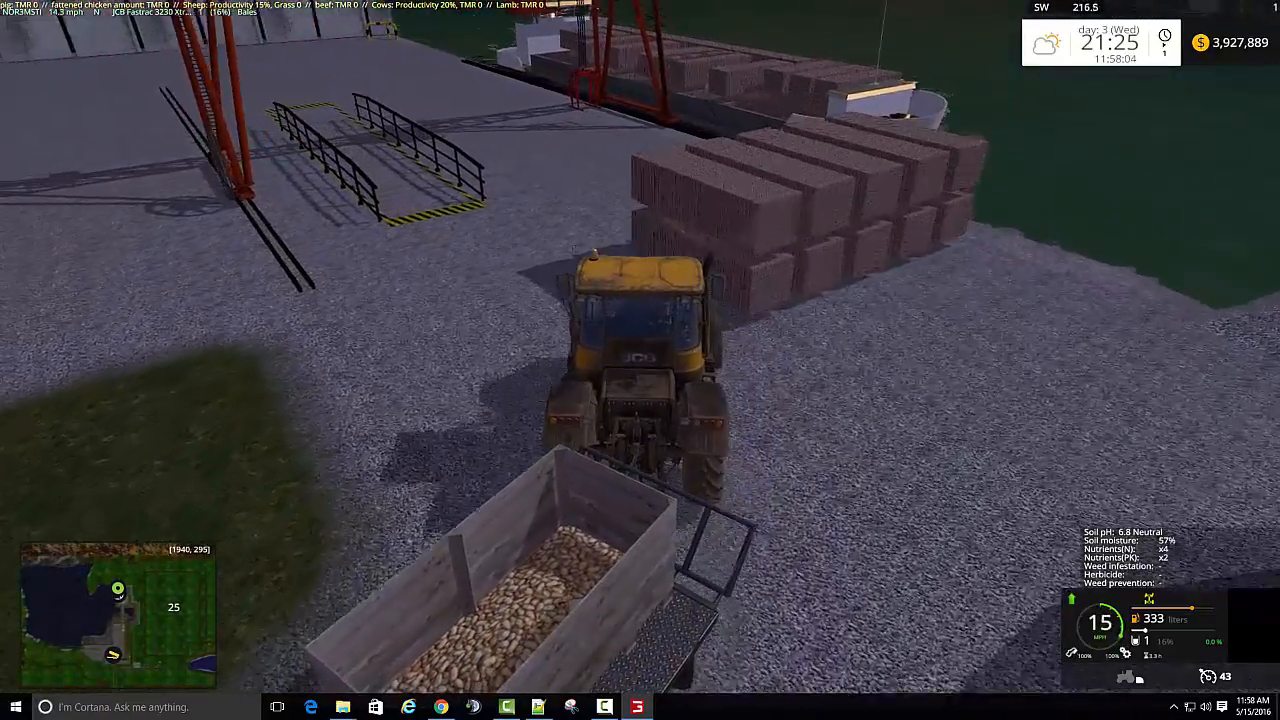
{"action": "key", "text": "a"}
{"action": "key", "text": "s"}
{"action": "key", "text": "w"}
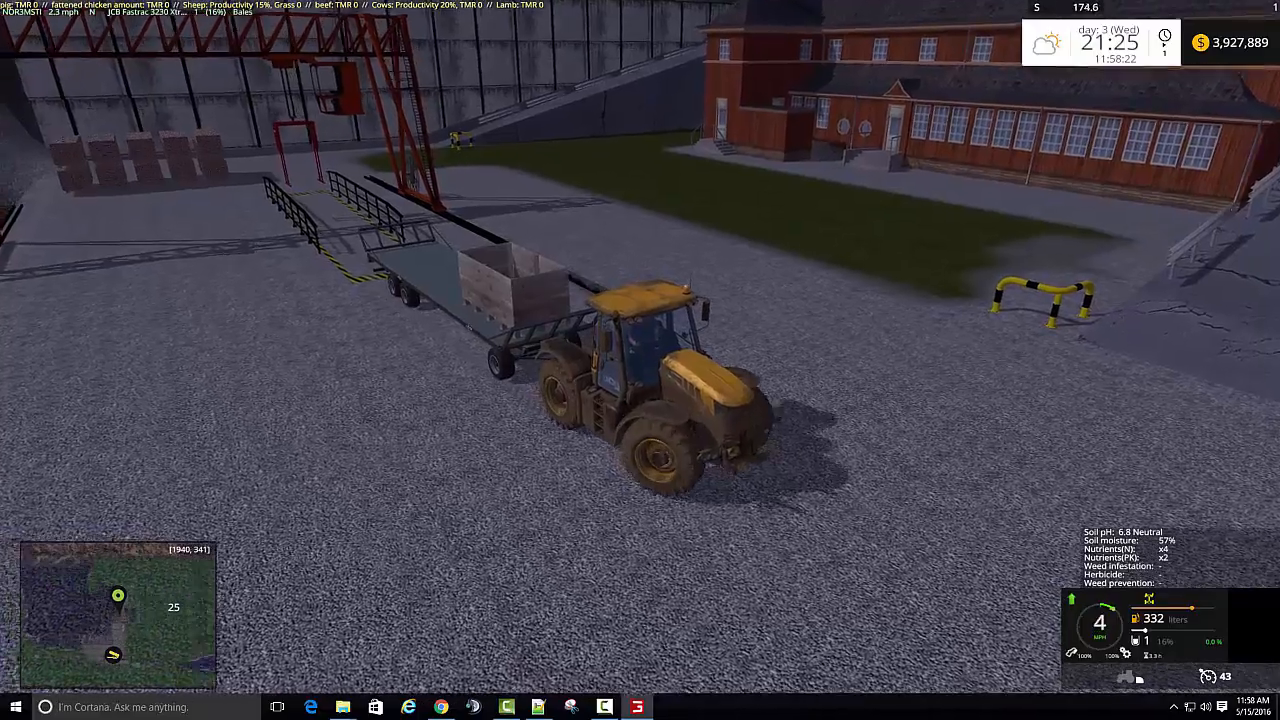
- Circle the loaded trailer back over the grass past the red building and stop at the barrier beside the ramp
{"action": "key", "text": "w"}
{"action": "key", "text": "a"}
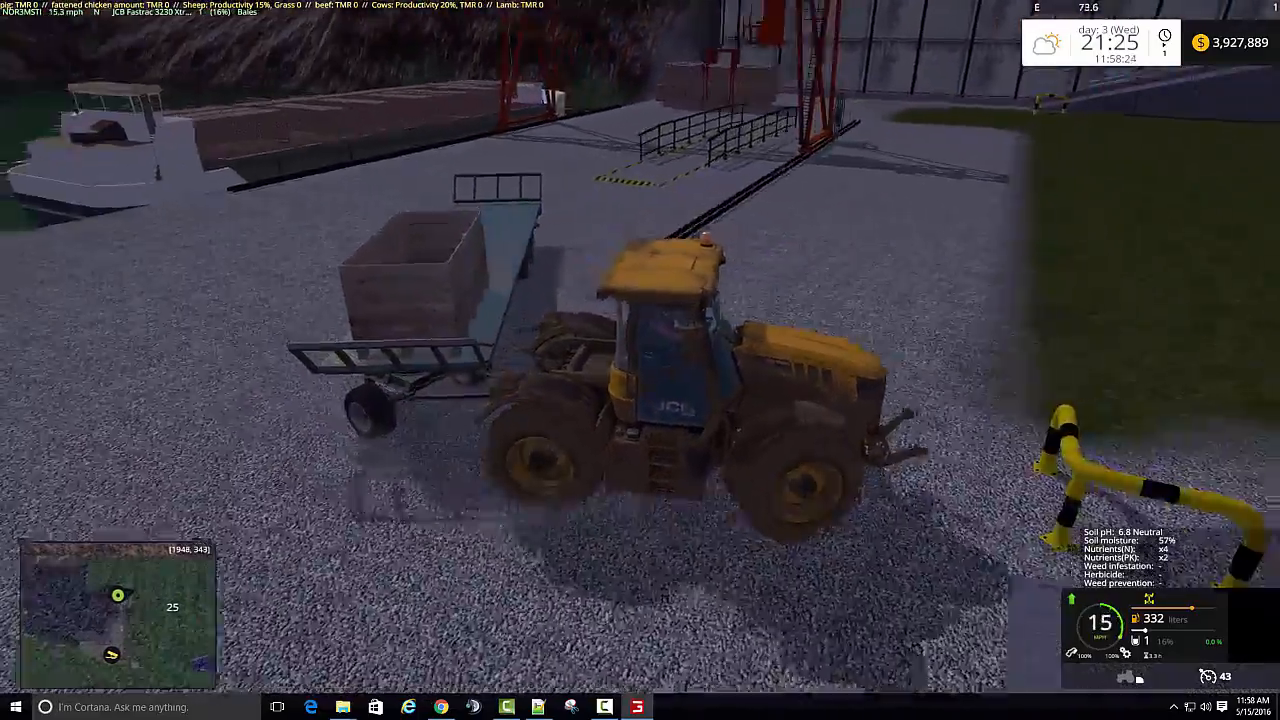
{"action": "key", "text": "w"}
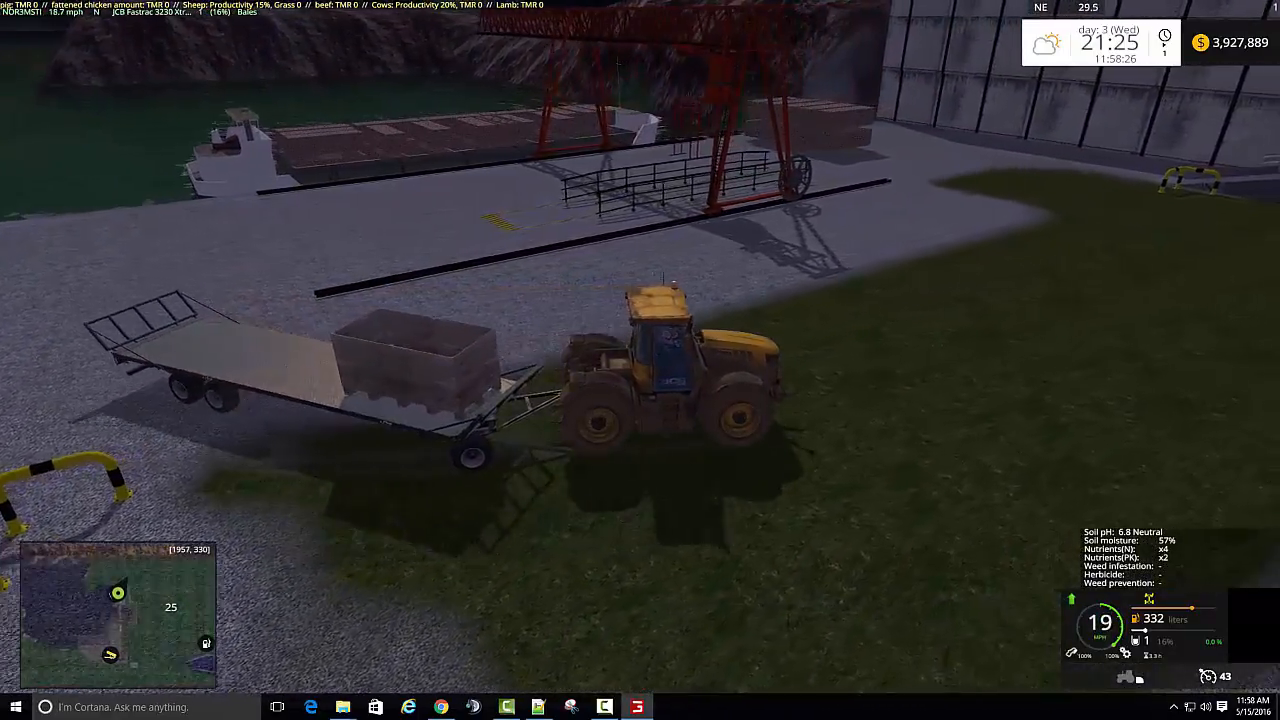
{"action": "key", "text": "w"}
{"action": "key", "text": "a"}
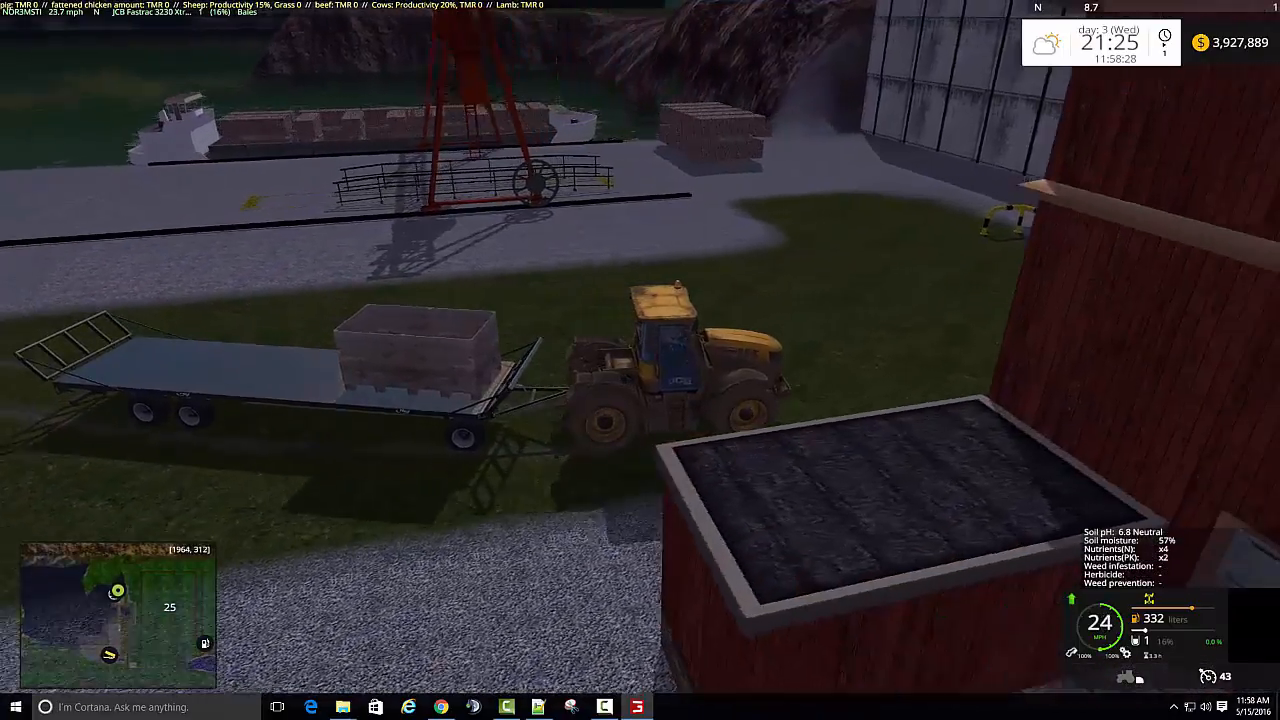
{"action": "key", "text": "s"}
{"action": "key", "text": "a"}
{"action": "key", "text": "w"}
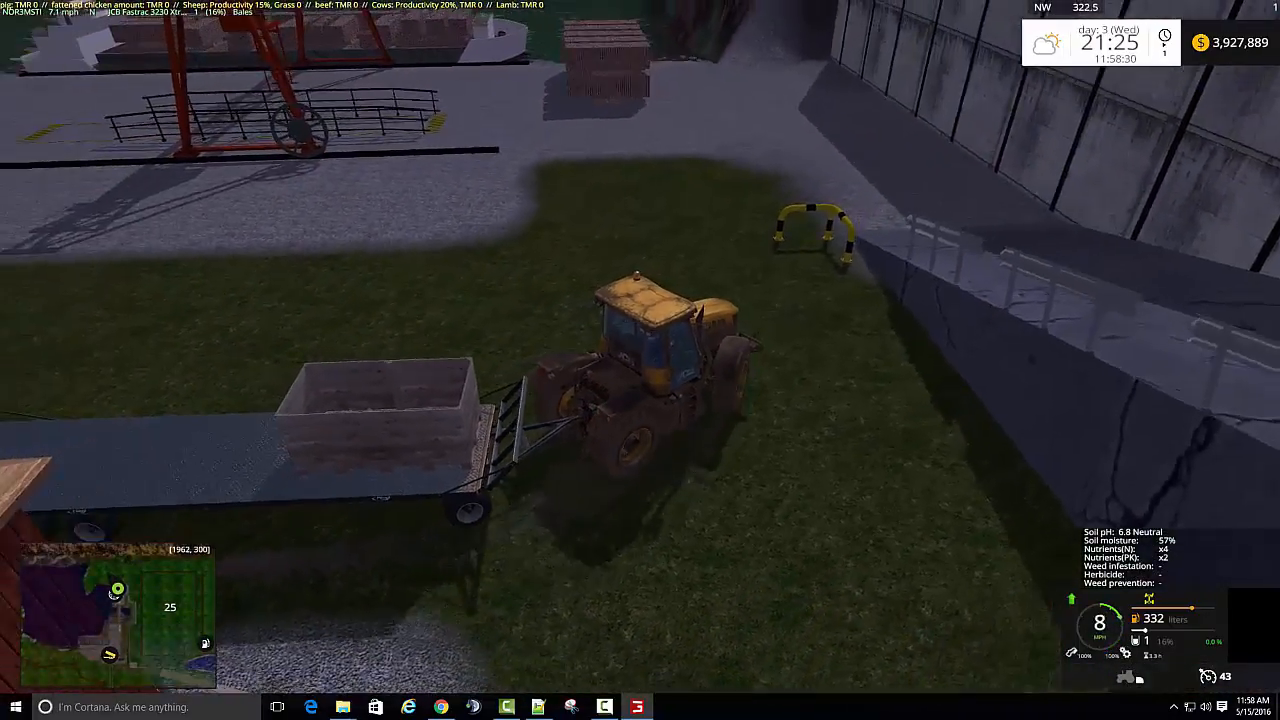
{"action": "key", "text": "s"}
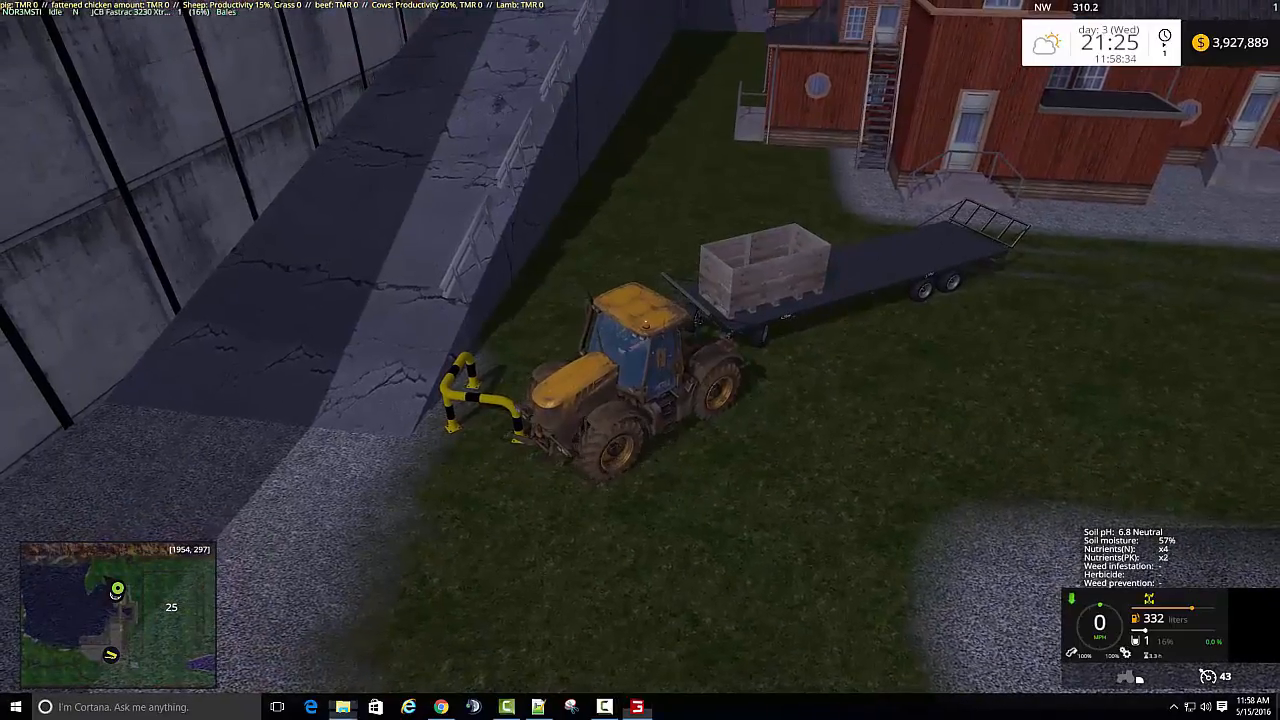
- Switch to Notepad++, check the end of log.txt for errors with the washed potato pallet, and return to the game
{"action": "left_click", "coordinate": [548, 709]}
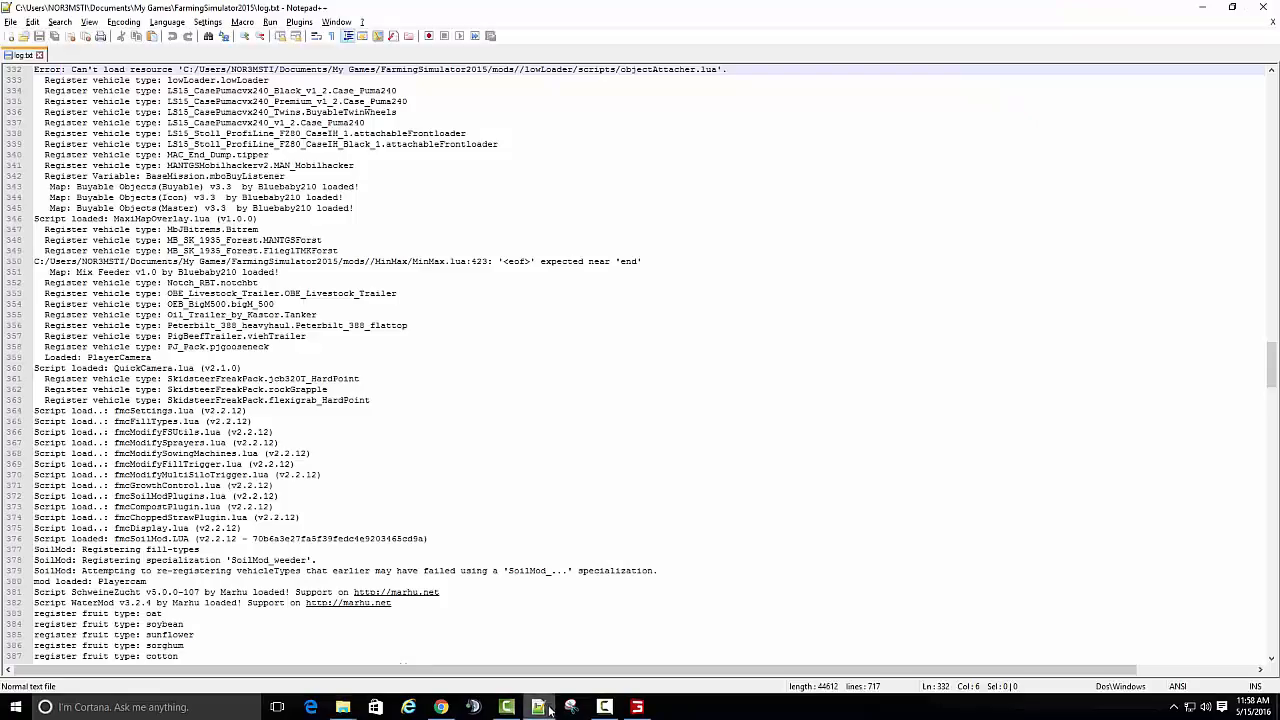
{"action": "left_click_drag", "start_coordinate": [1271, 378], "coordinate": [1271, 625]}
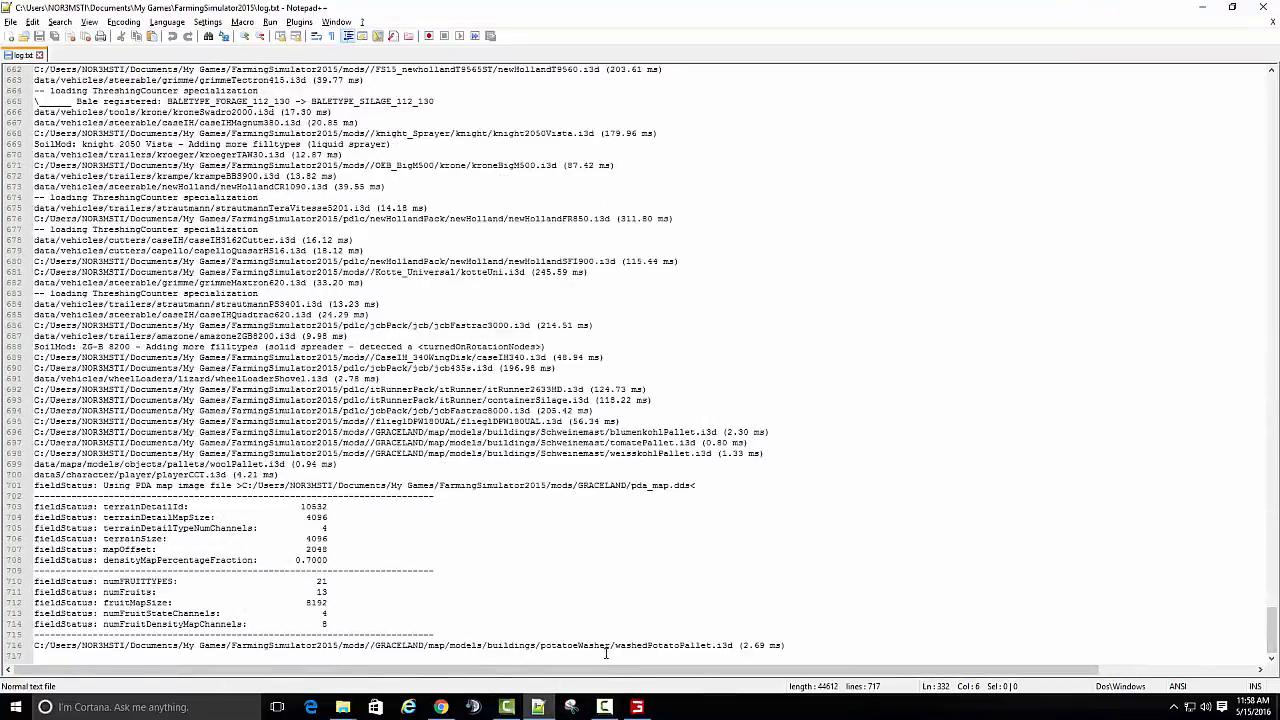
{"action": "left_click", "coordinate": [637, 707]}
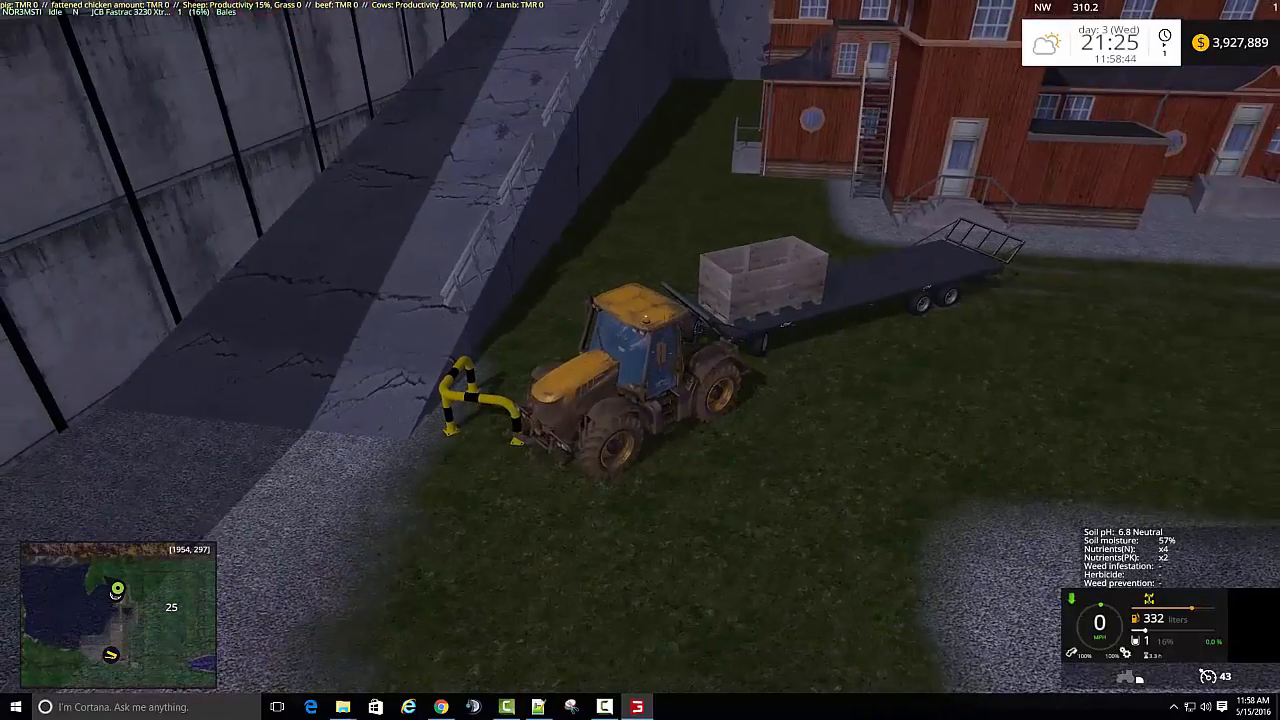
- Back away from the yellow-black barrier and steer the loaded trailer around it towards the railed lane under the crane
{"action": "key", "text": "s"}
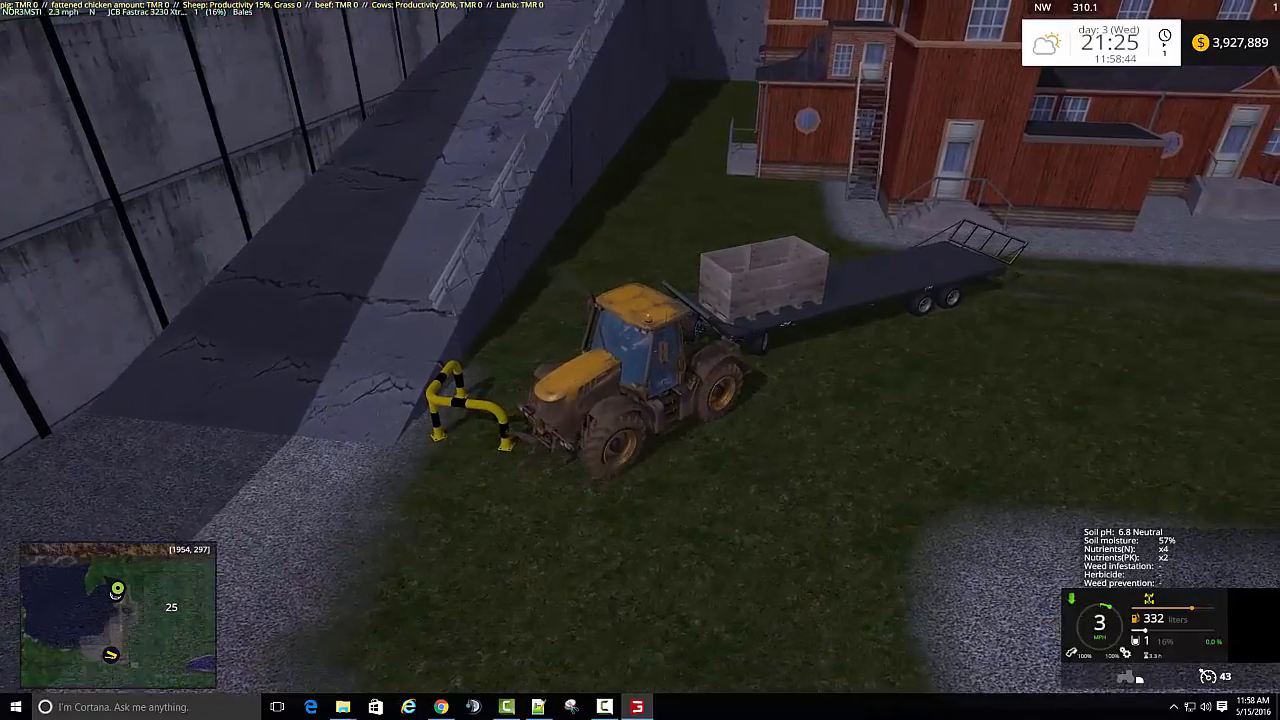
{"action": "key", "text": "d"}
{"action": "key", "text": "w"}
{"action": "scroll", "coordinate": [640, 360], "scroll_direction": "up", "scroll_amount": 4}
{"action": "key", "text": "w"}
{"action": "key", "text": "a"}
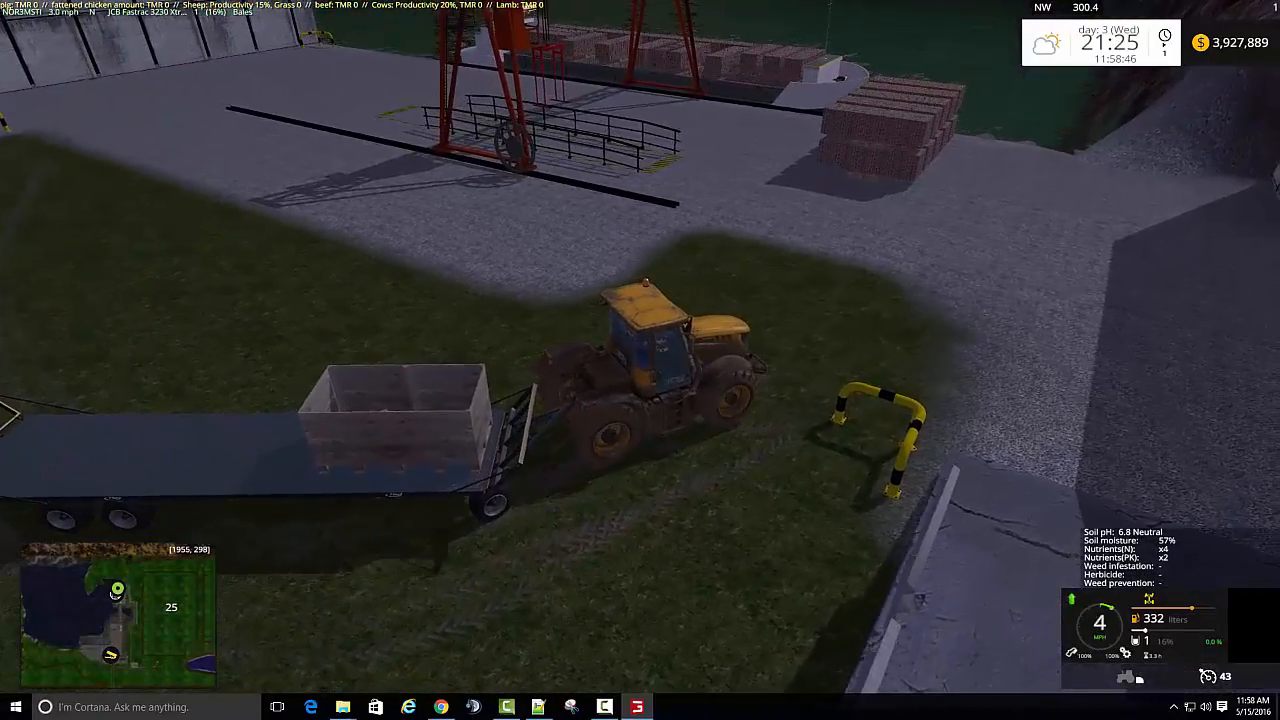
{"action": "key", "text": "d"}
{"action": "key", "text": "s"}
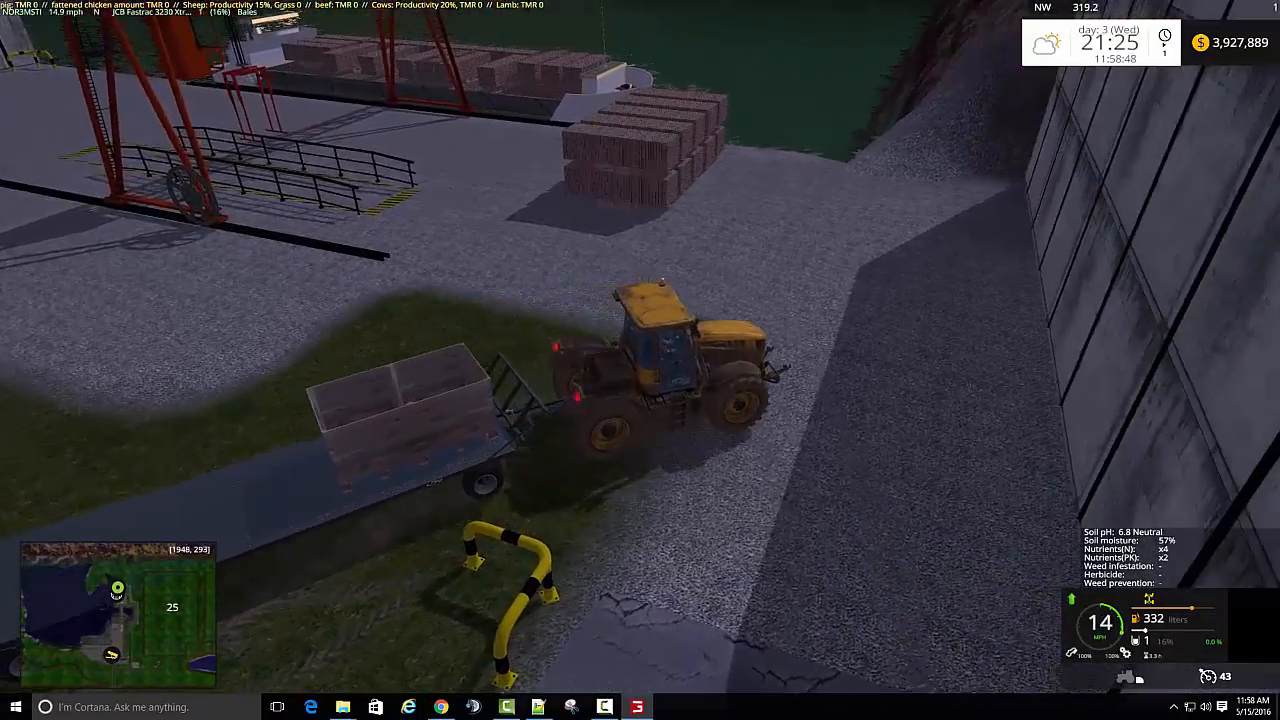
{"action": "key", "text": "w"}
{"action": "key", "text": "a"}
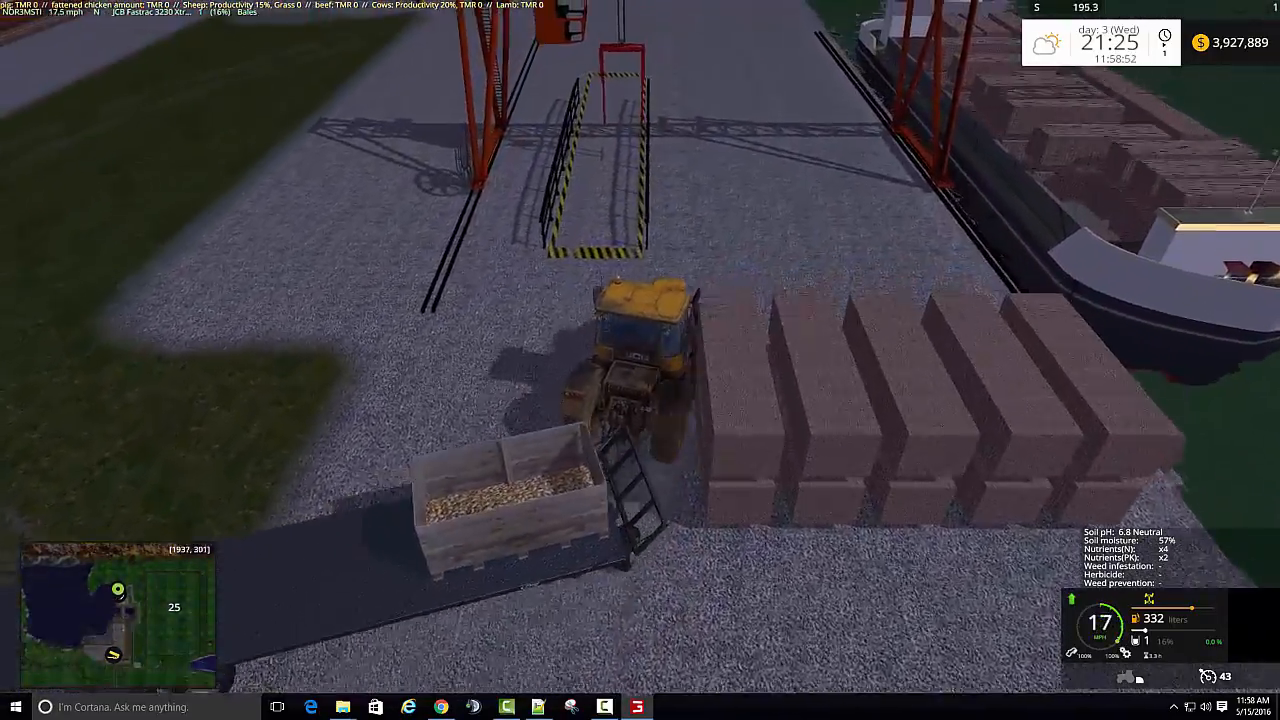
- Align the tractor with the railed lane beneath the gantry crane, pull the trailer in and stop
{"action": "key", "text": "s"}
{"action": "key", "text": "w"}
{"action": "key", "text": "d"}
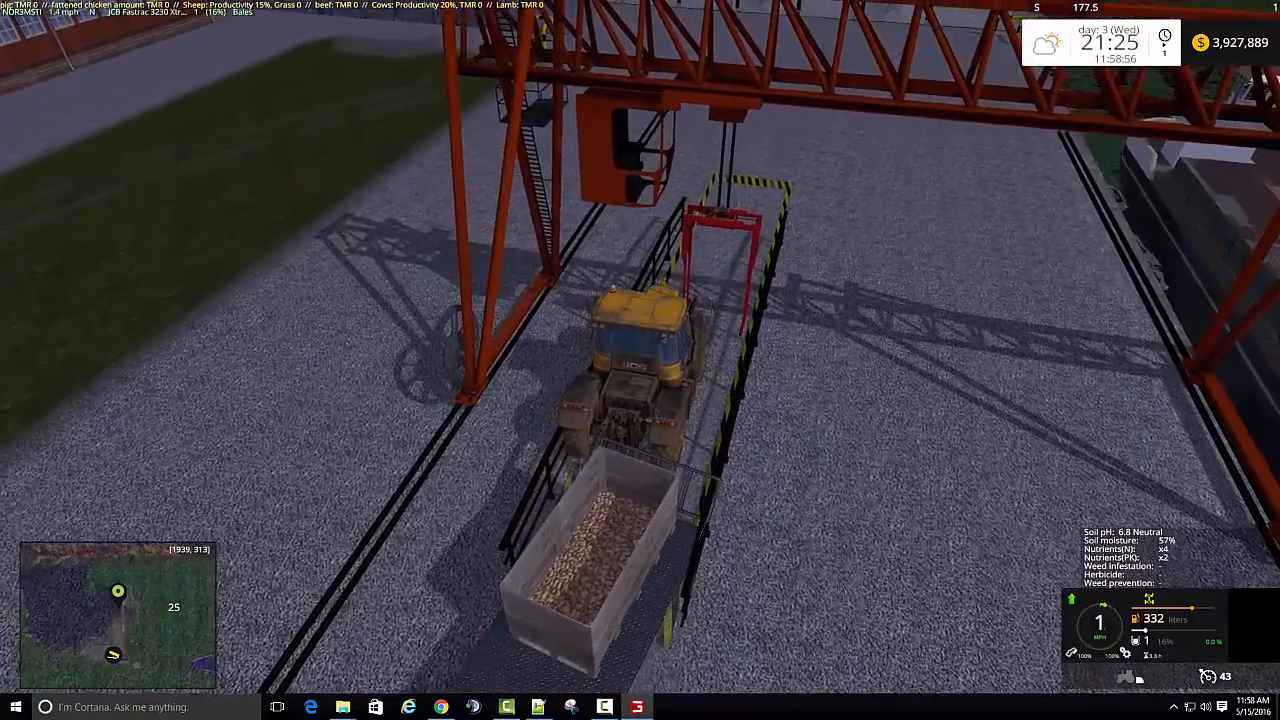
{"action": "key", "text": "w"}
{"action": "key", "text": "s"}
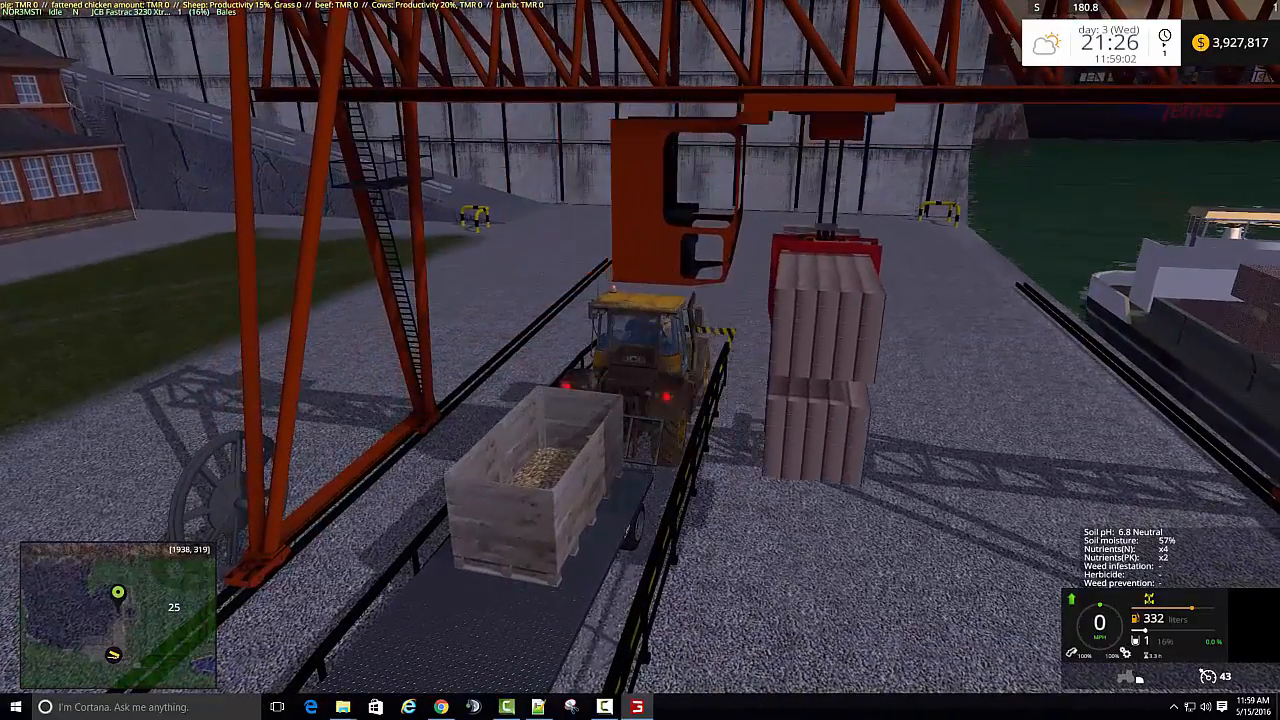
- Show the controls help and pull forward through the crane's railed lane to sell the pallet of washed potatoes
{"action": "key", "text": "F1"}
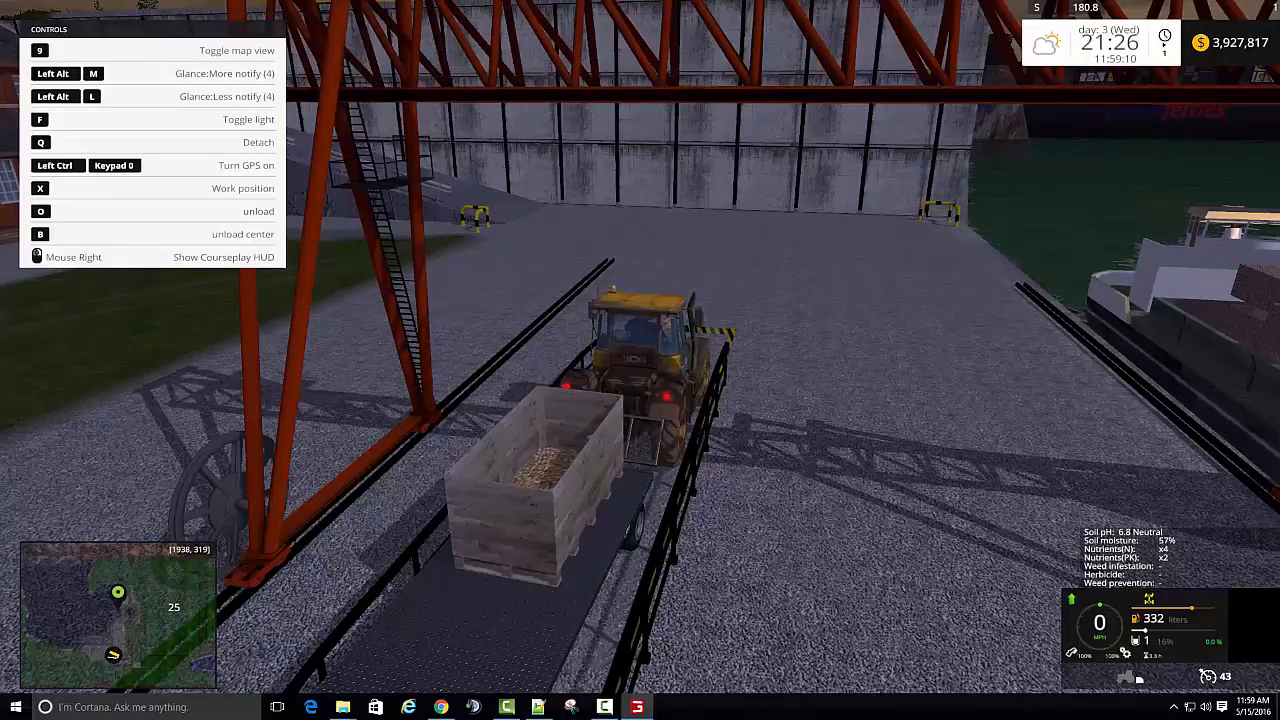
{"action": "key", "text": "w"}
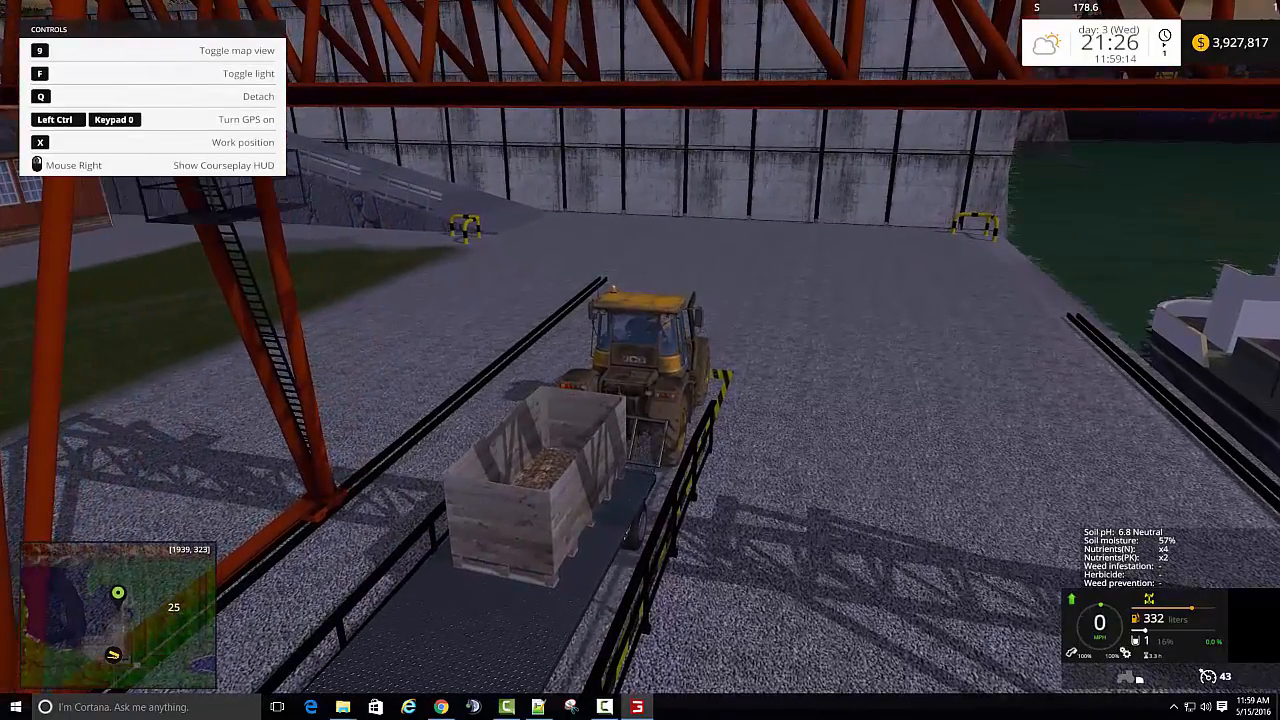
{"action": "key", "text": "w"}
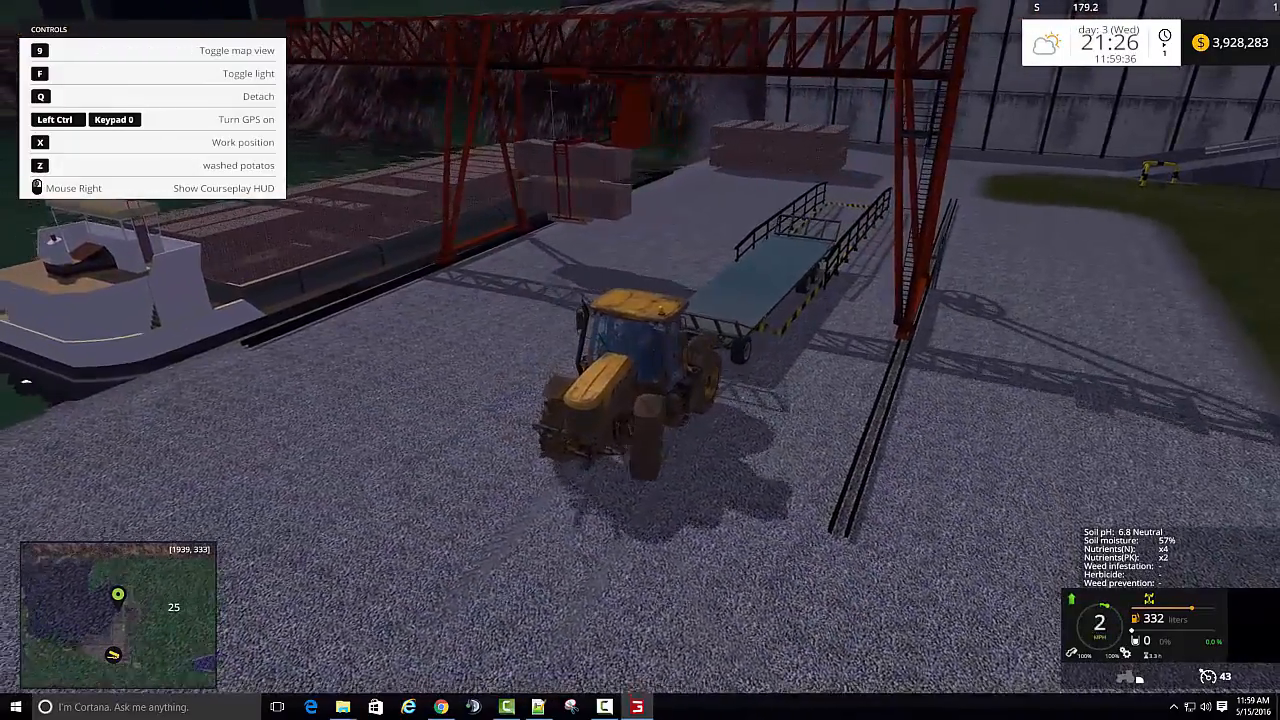
- Drive the emptied trailer around to the foot of the ramp, get out of the tractor and climb back in
{"action": "key", "text": "w"}
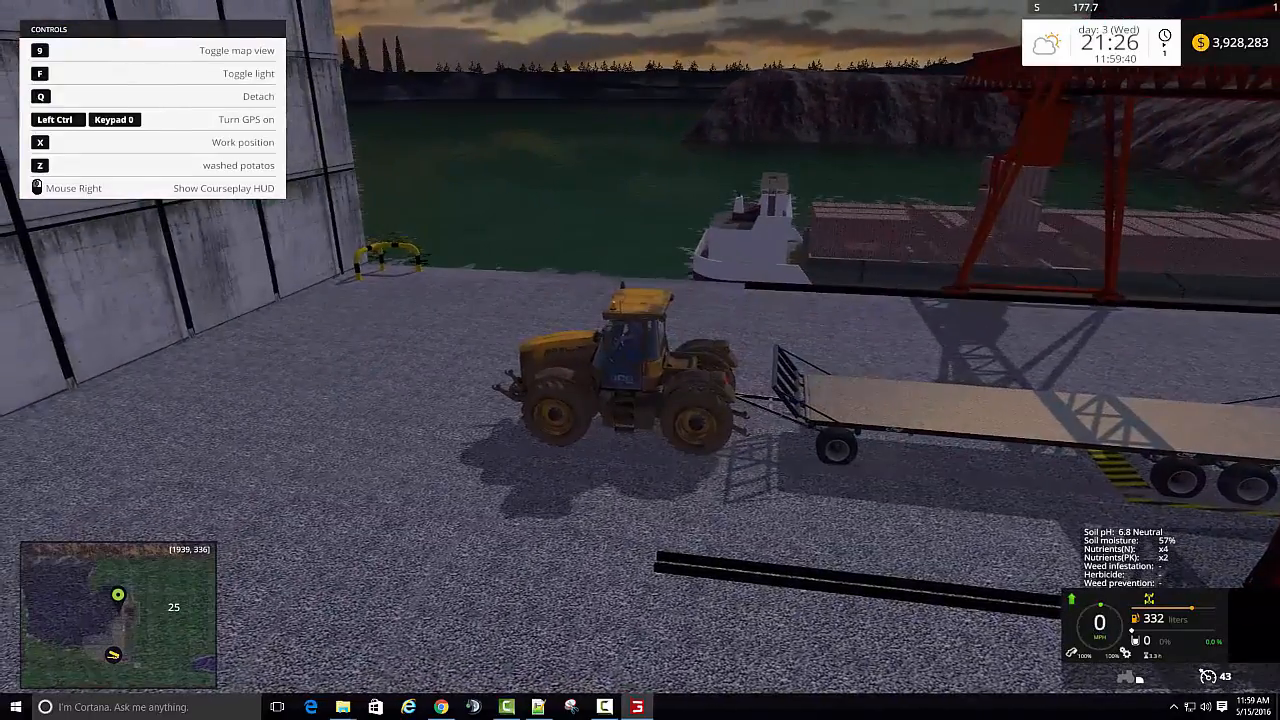
{"action": "key", "text": "w"}
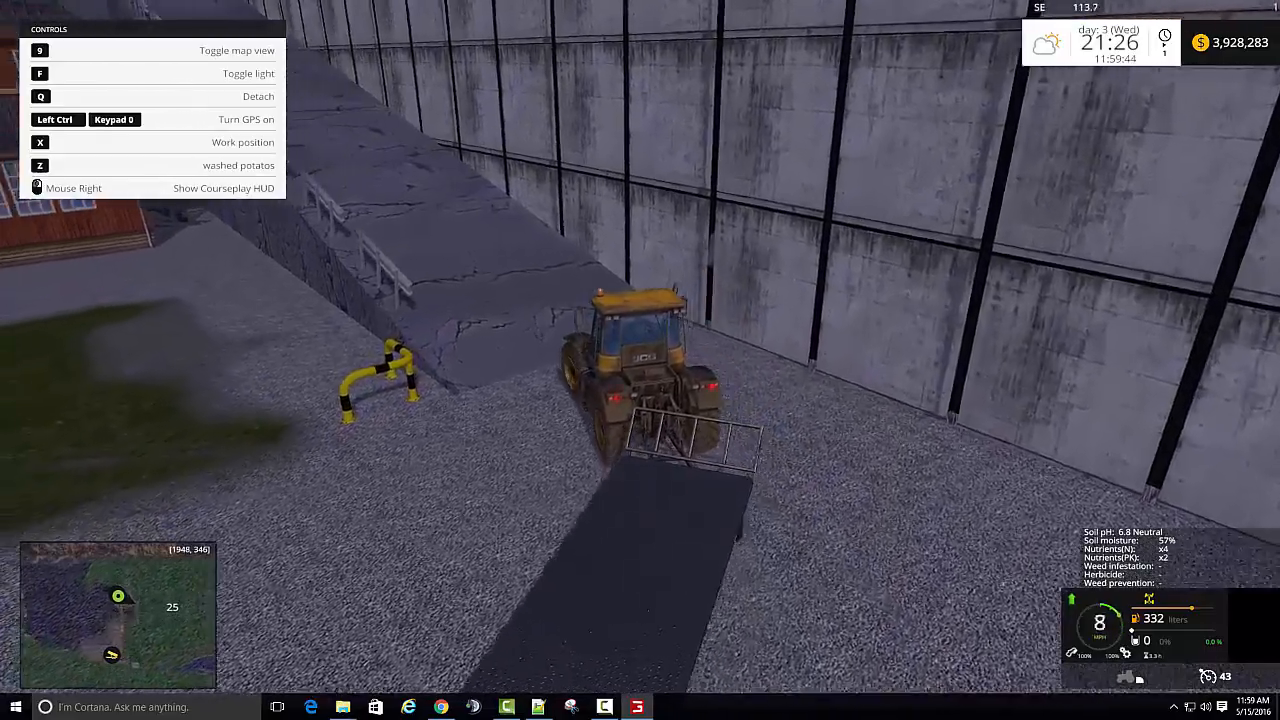
{"action": "key", "text": "e"}
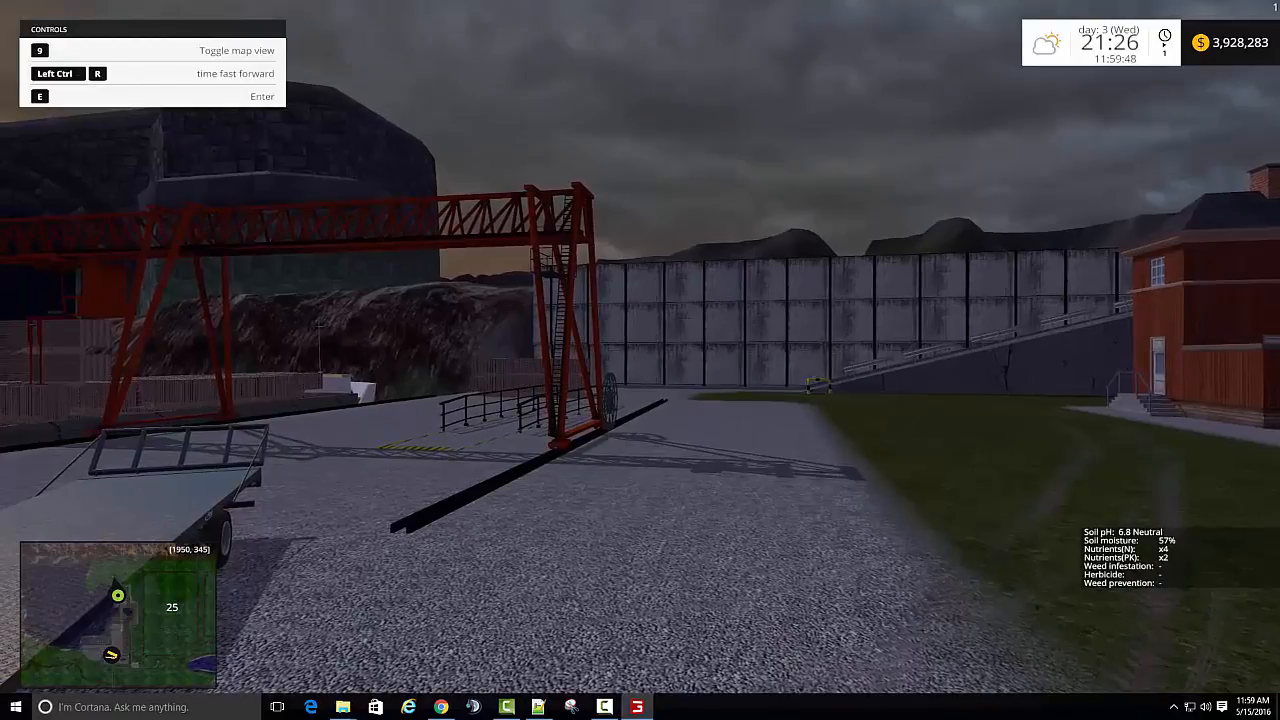
{"action": "key", "text": "e"}
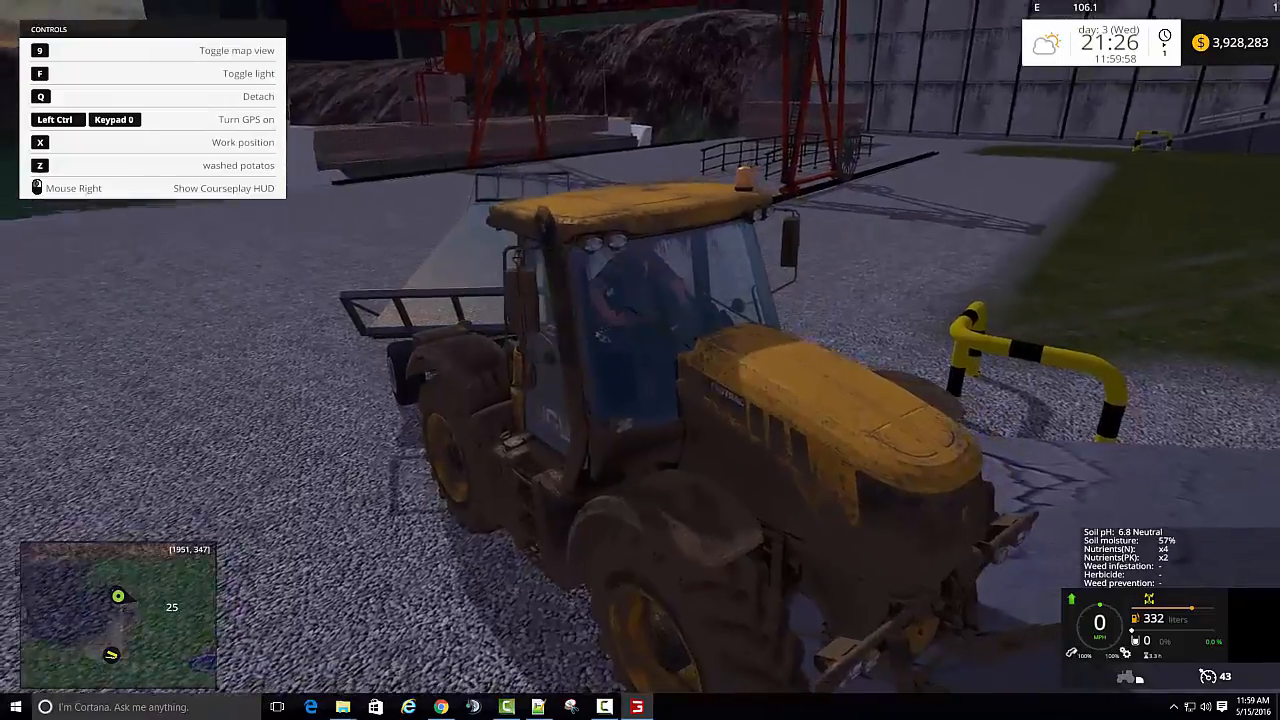
- Drive the tractor and empty trailer up the ramp between the railing and the concrete wall, leaving the dock
{"action": "key", "text": "w"}
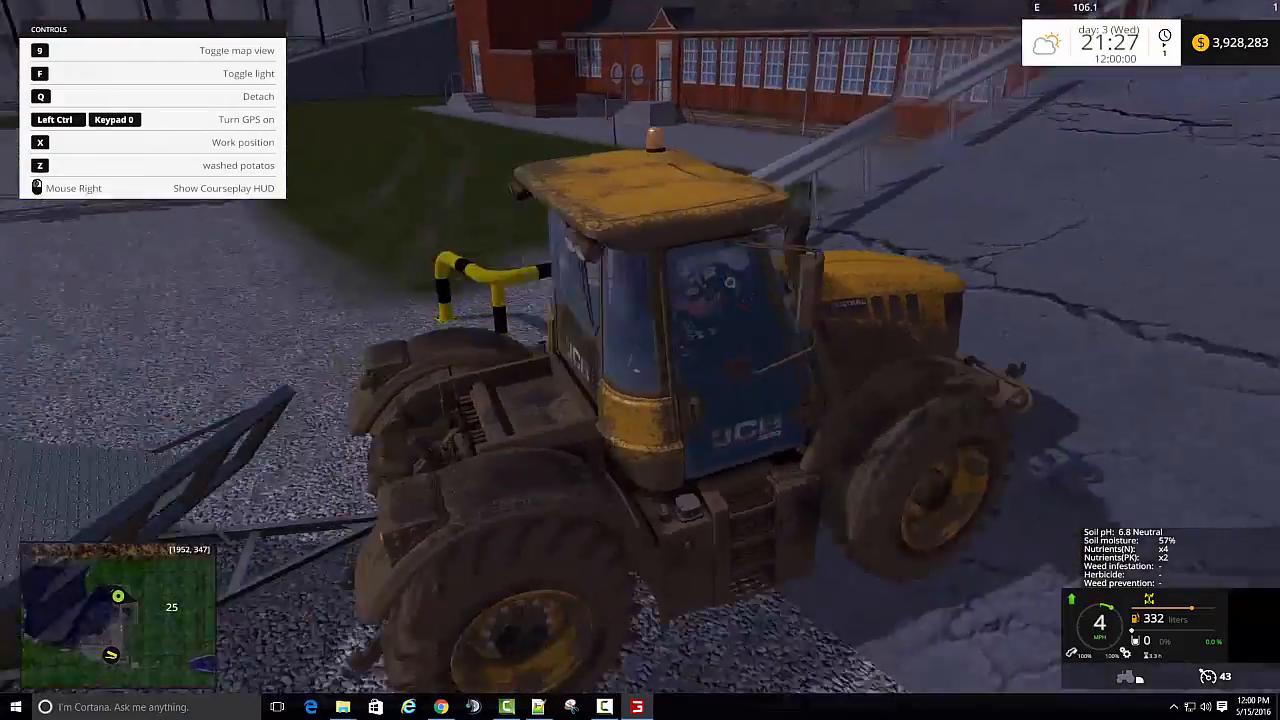
{"action": "key", "text": "w"}
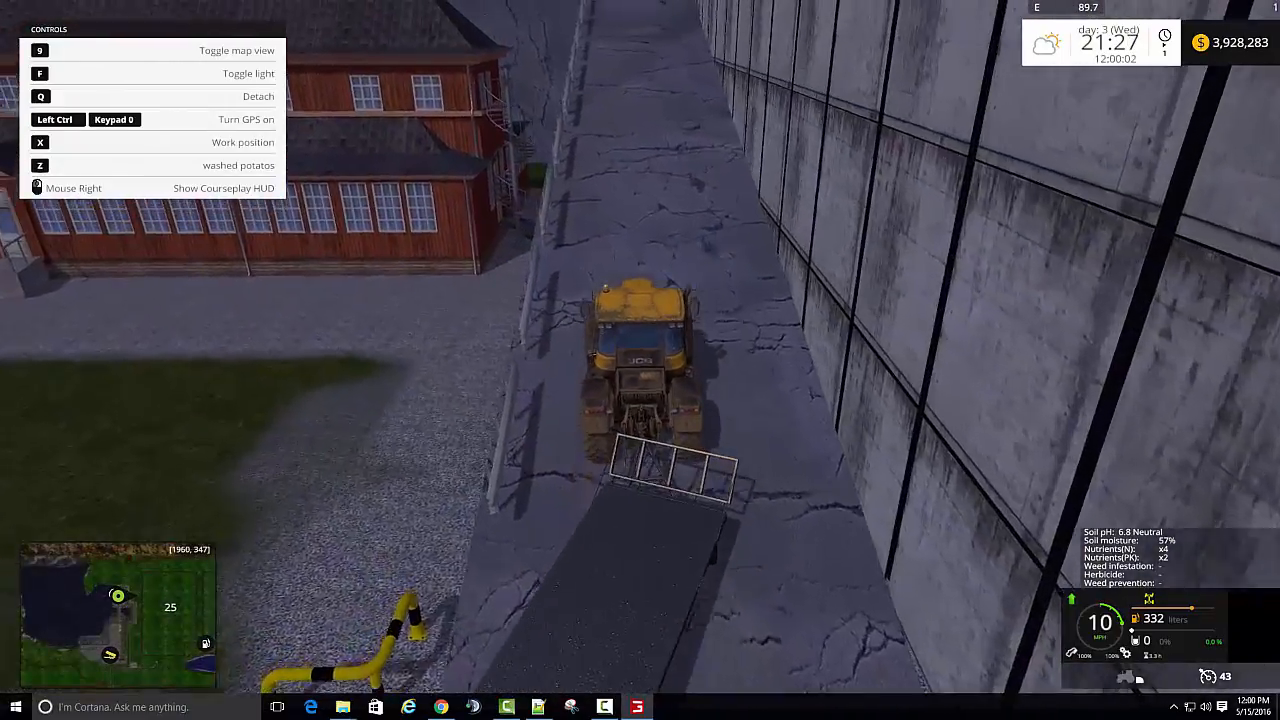
{"action": "key", "text": "w"}
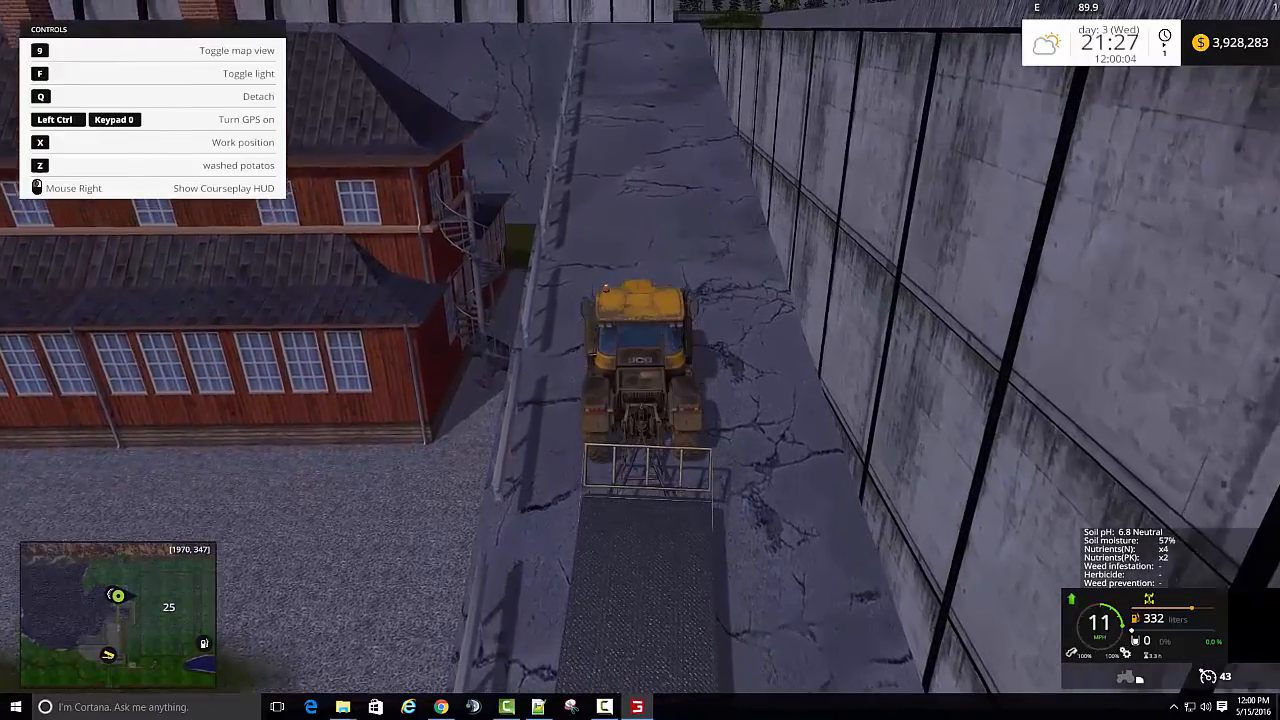
{"action": "key", "text": "w"}
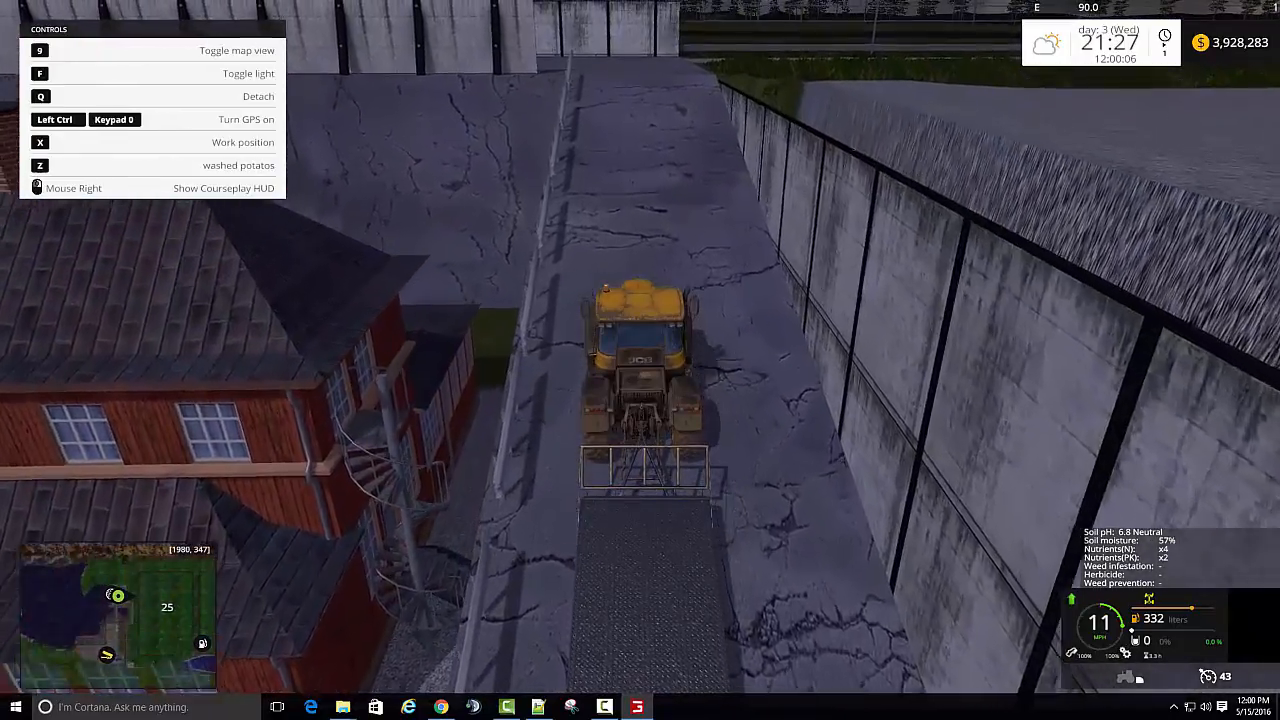
{"action": "key", "text": "w"}
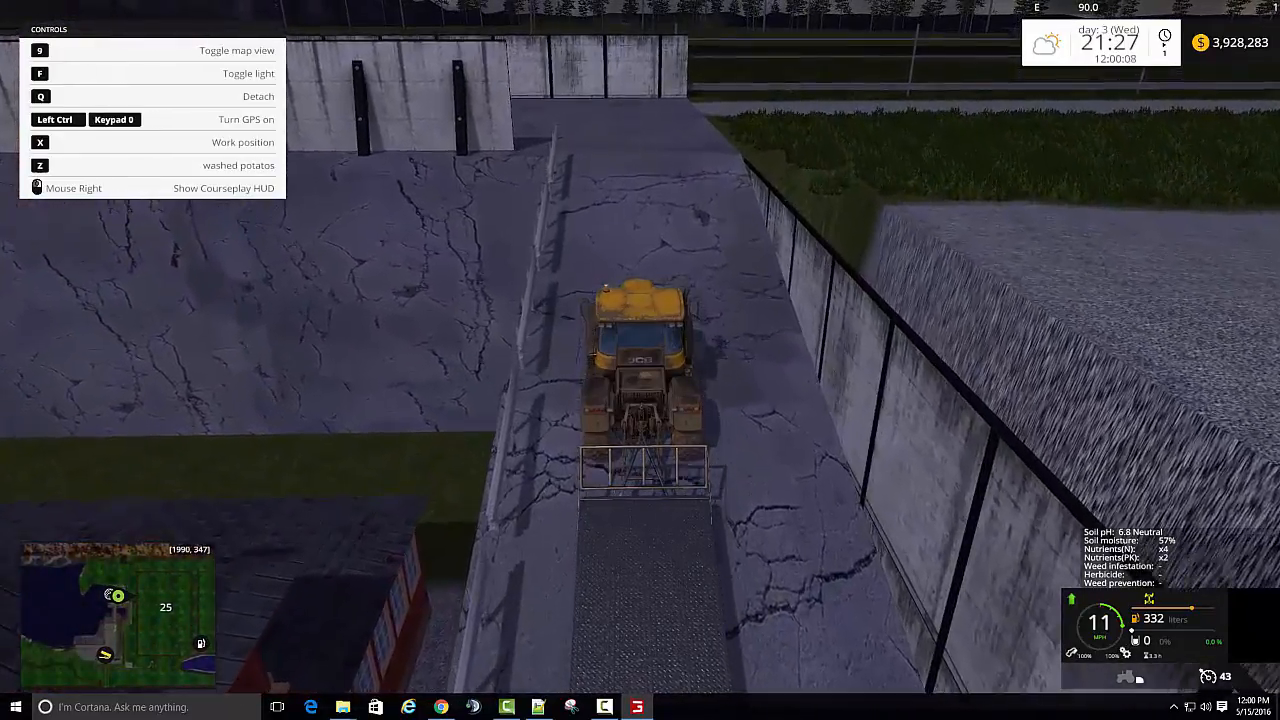
- Drive out through the red-white barrier gate and steer right onto the fenced road heading west
{"action": "key", "text": "w"}
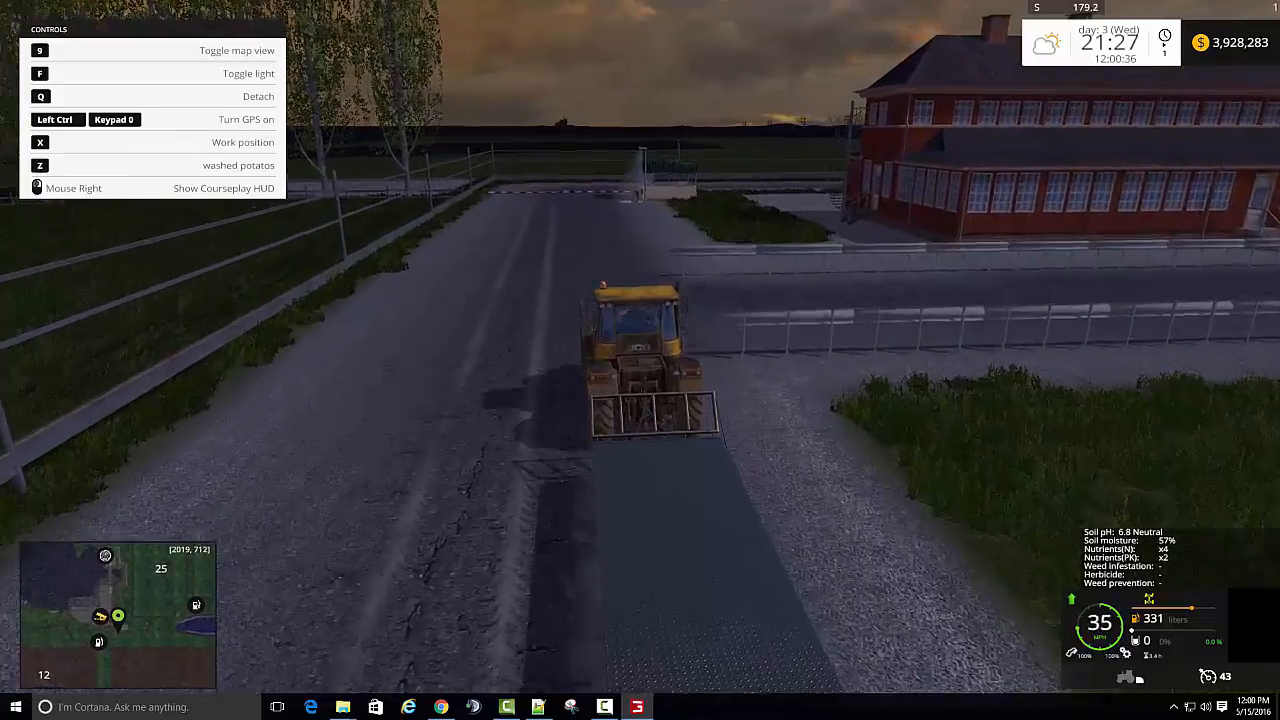
{"action": "key", "text": "a"}
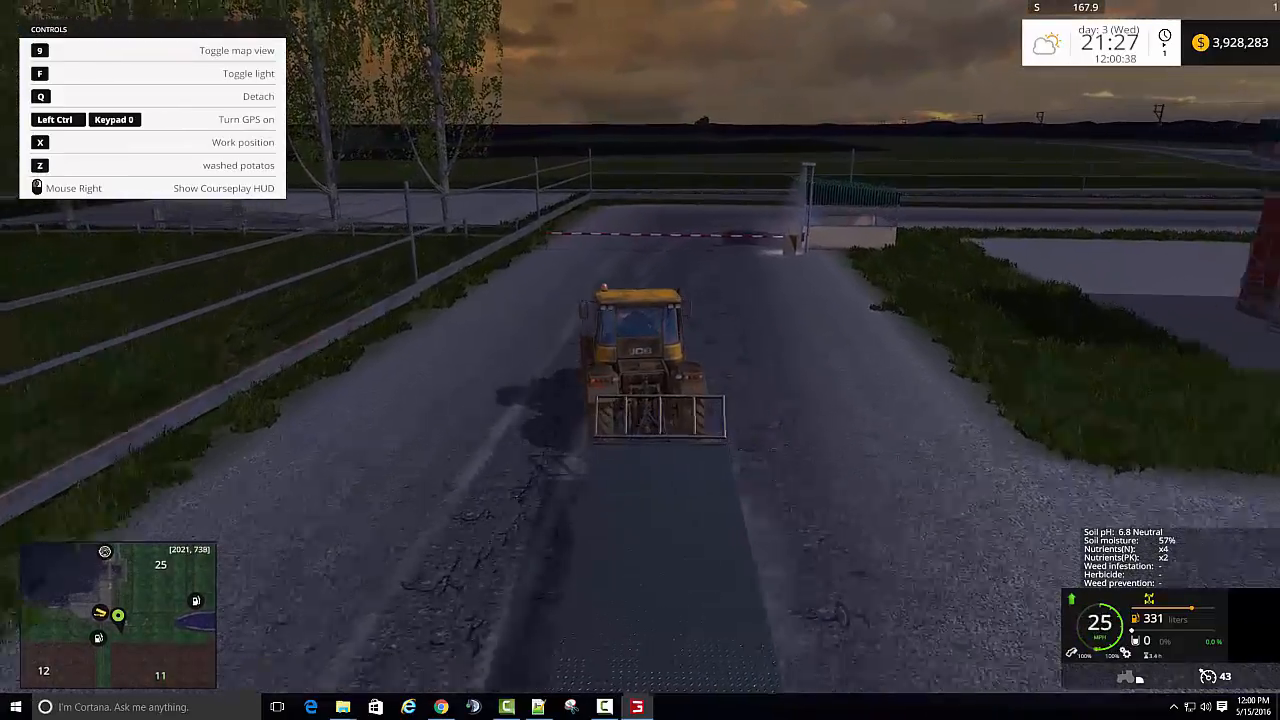
{"action": "key", "text": "d"}
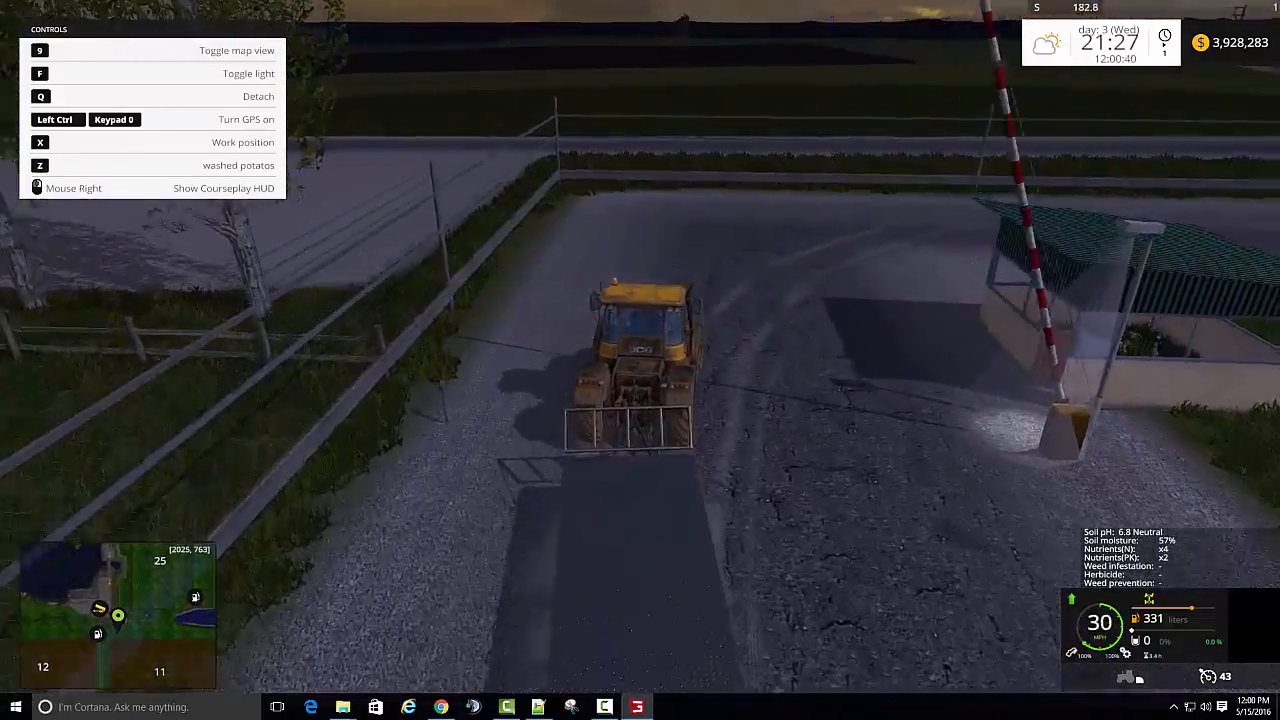
{"action": "key", "text": "d"}
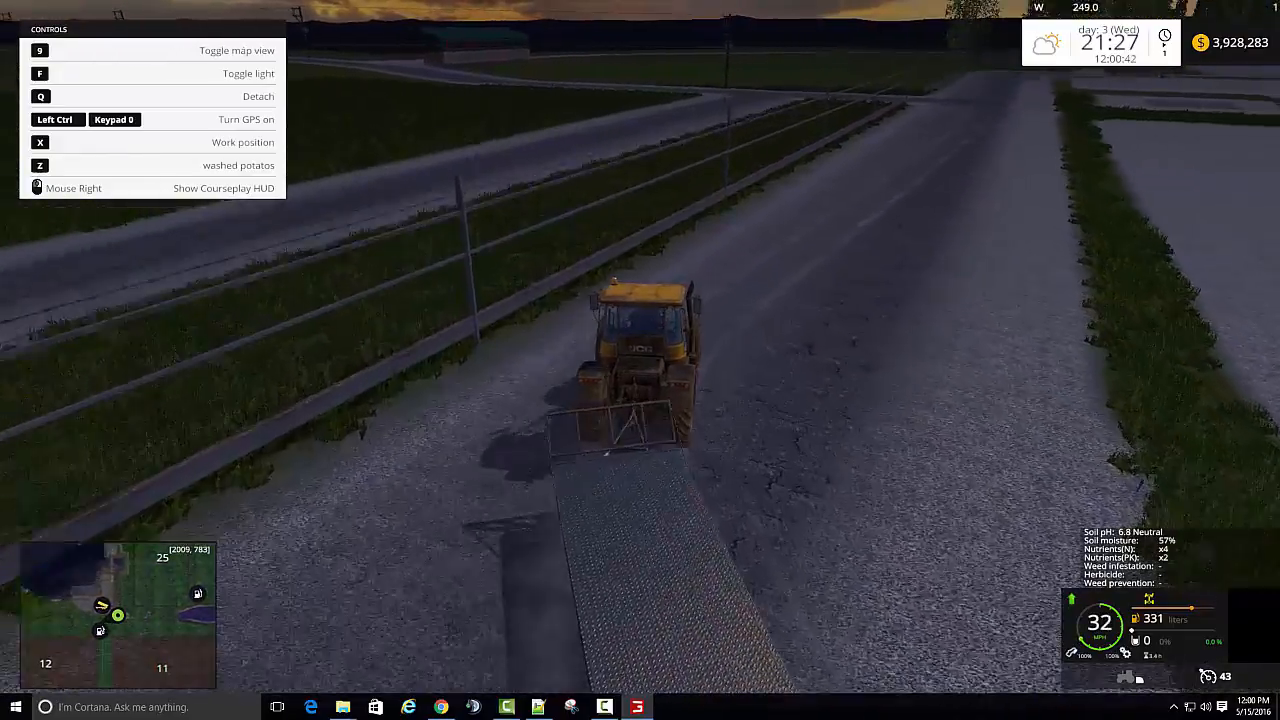
{"action": "key", "text": "d"}
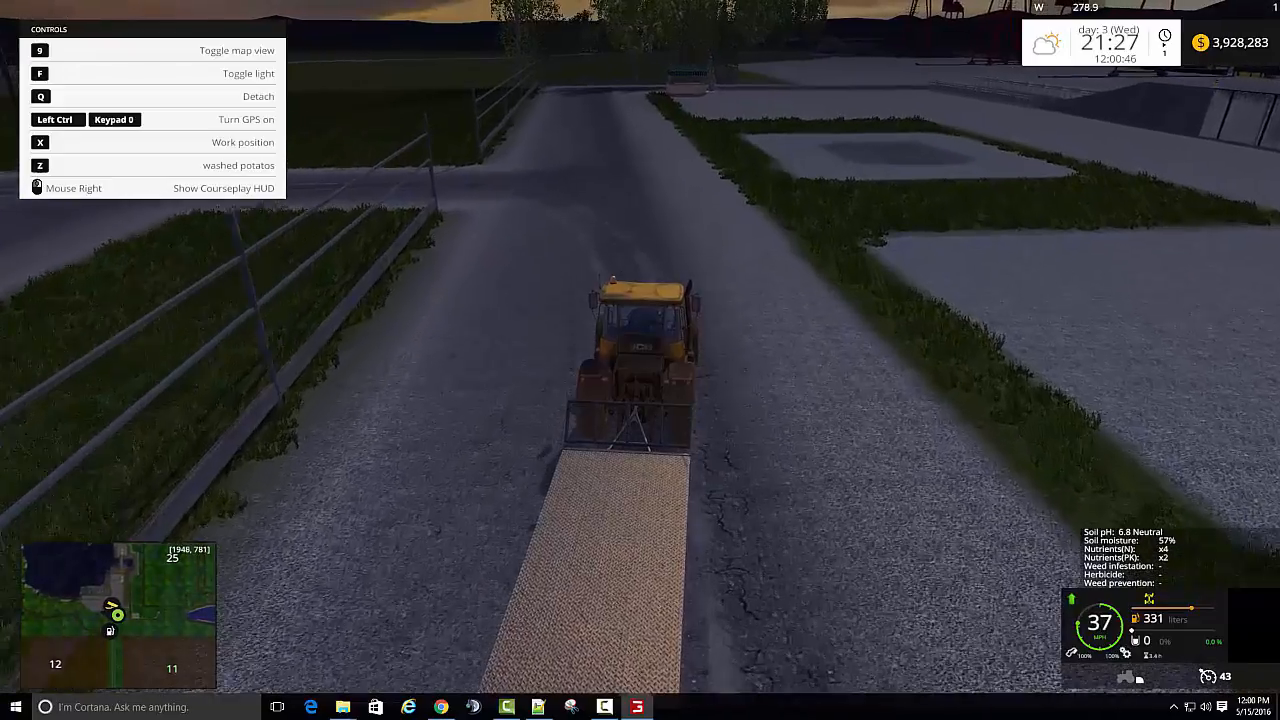
- Slow down at the gap in the fence and turn the tractor and trailer left onto the southbound road
{"action": "key", "text": "s"}
{"action": "key", "text": "a"}
{"action": "key", "text": "a"}
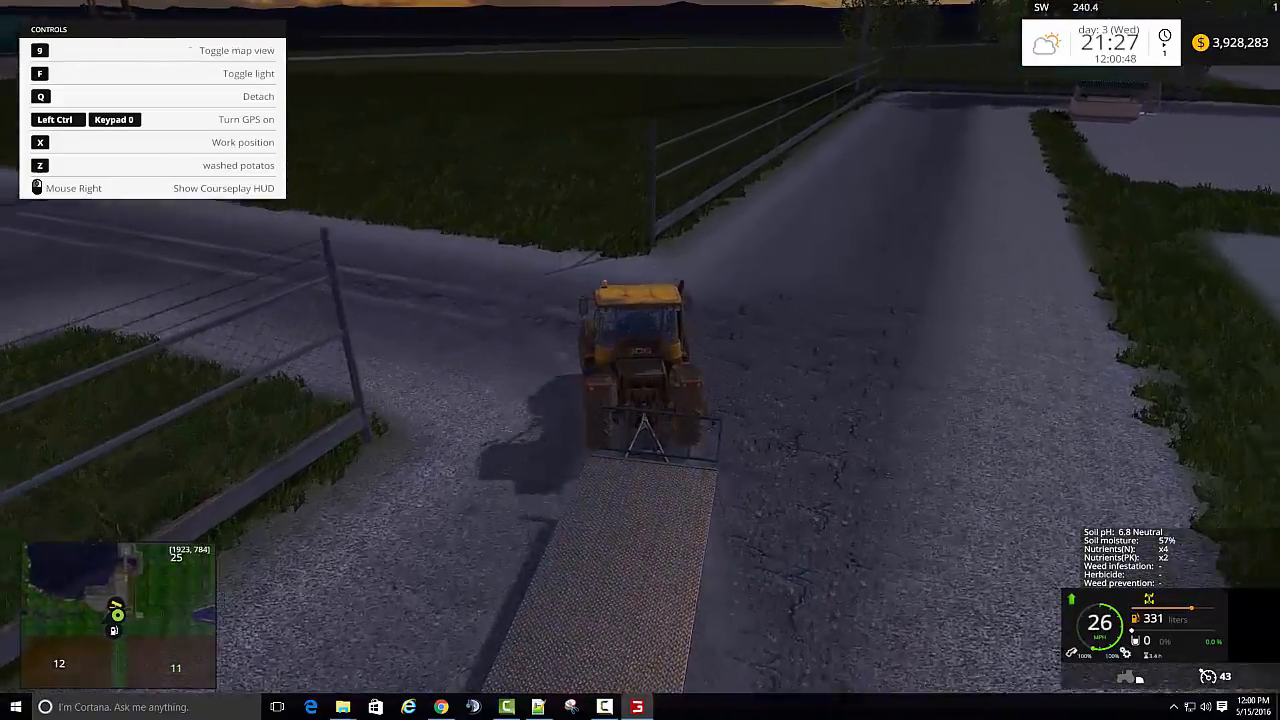
{"action": "key", "text": "w"}
- Follow the straight road south past the green-roofed shed, between fields 12 and 11
{"action": "key", "text": "w"}
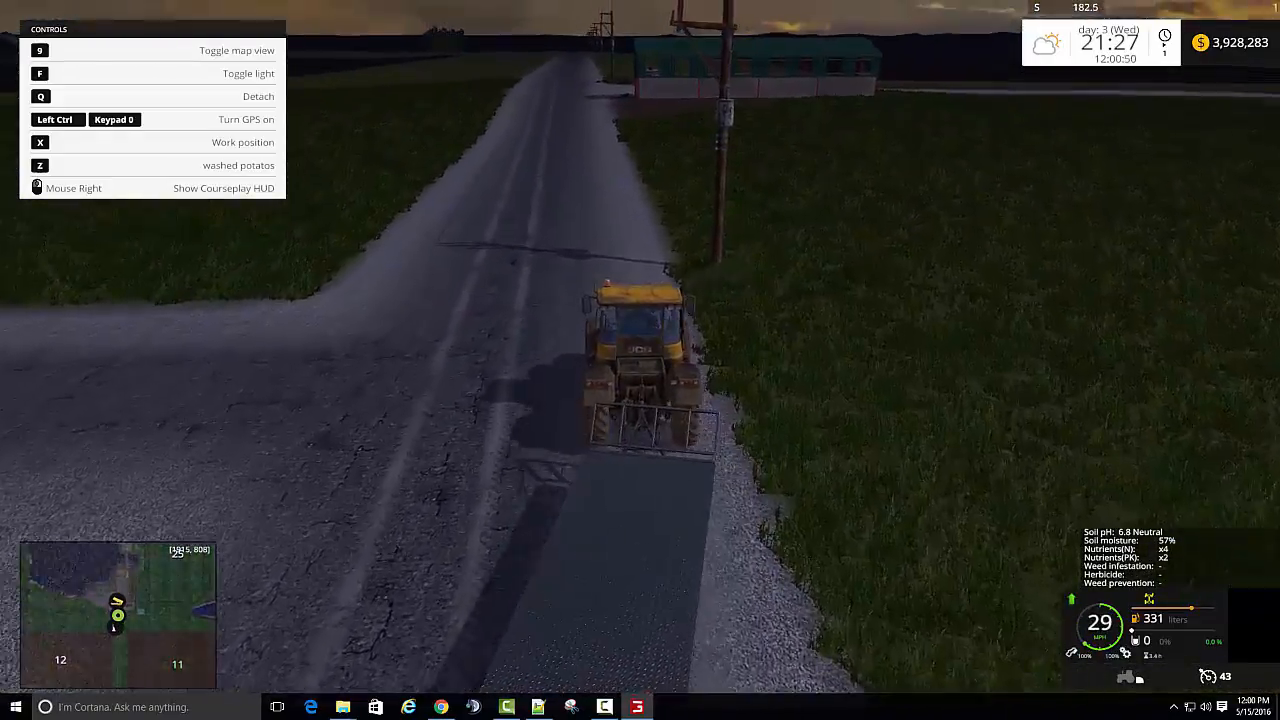
{"action": "key", "text": "w"}
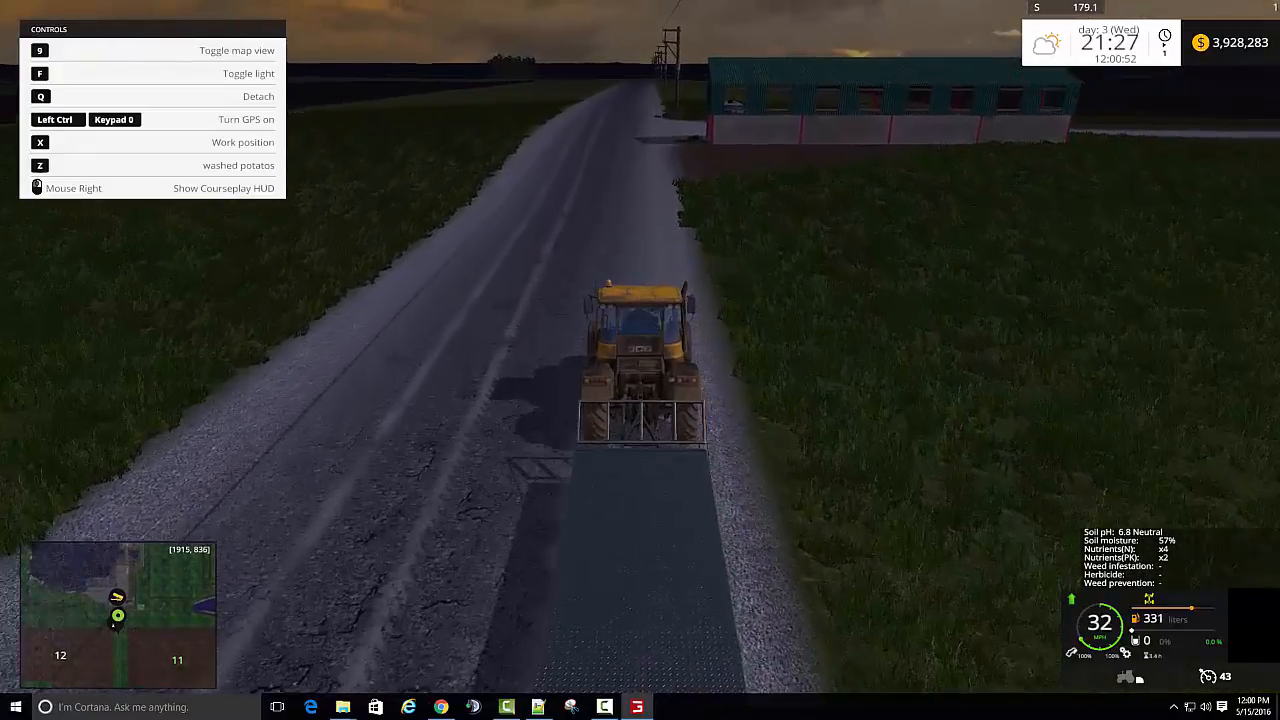
{"action": "key", "text": "w"}
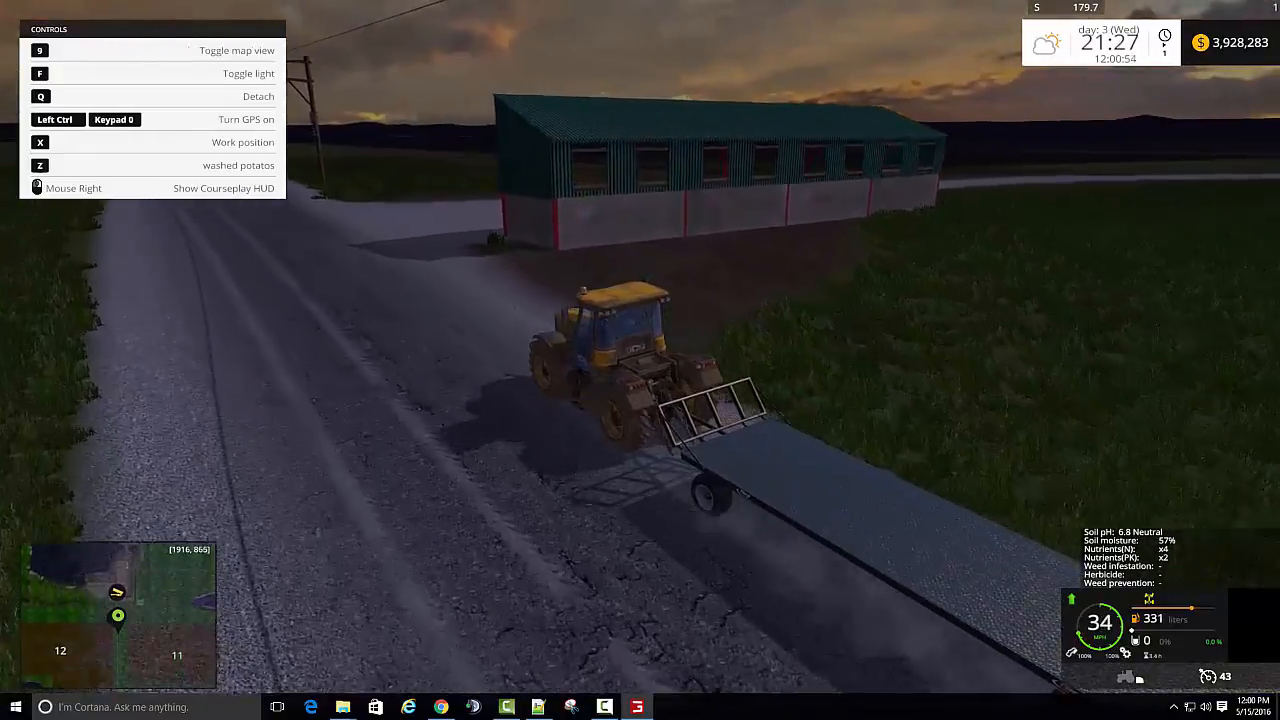
{"action": "key", "text": "w"}
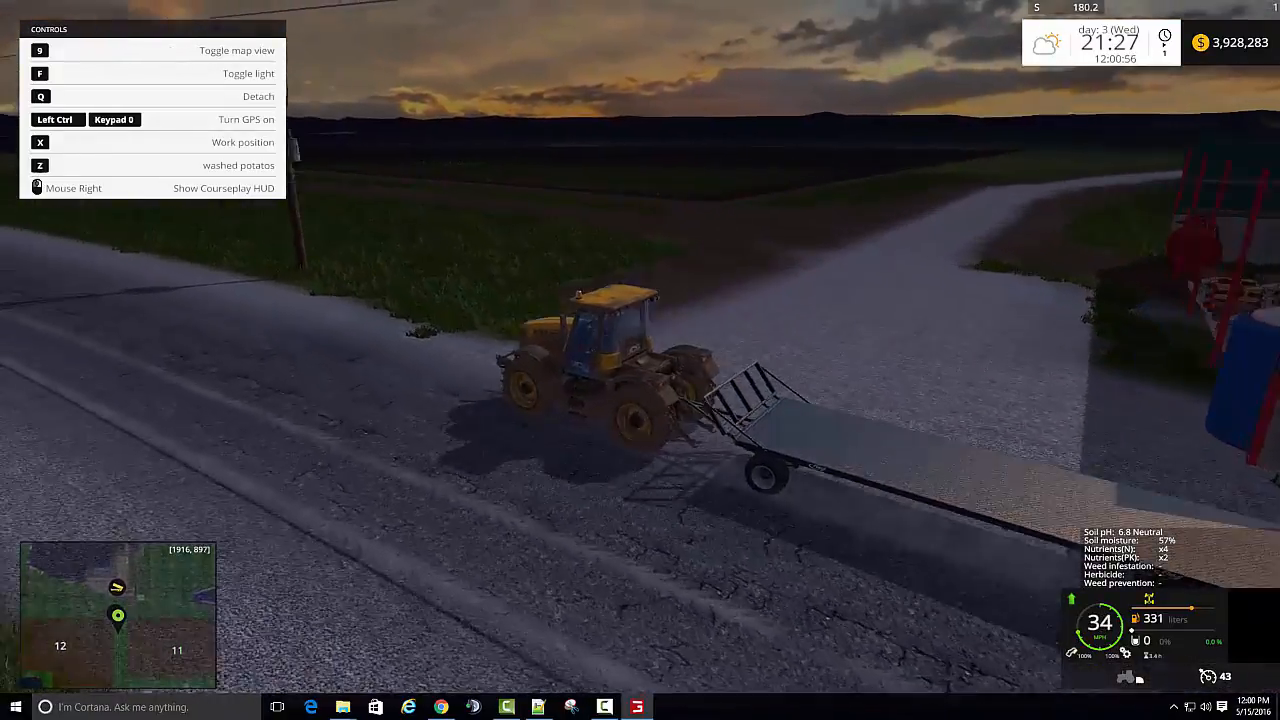
{"action": "key", "text": "w"}
{"action": "key", "text": "w"}
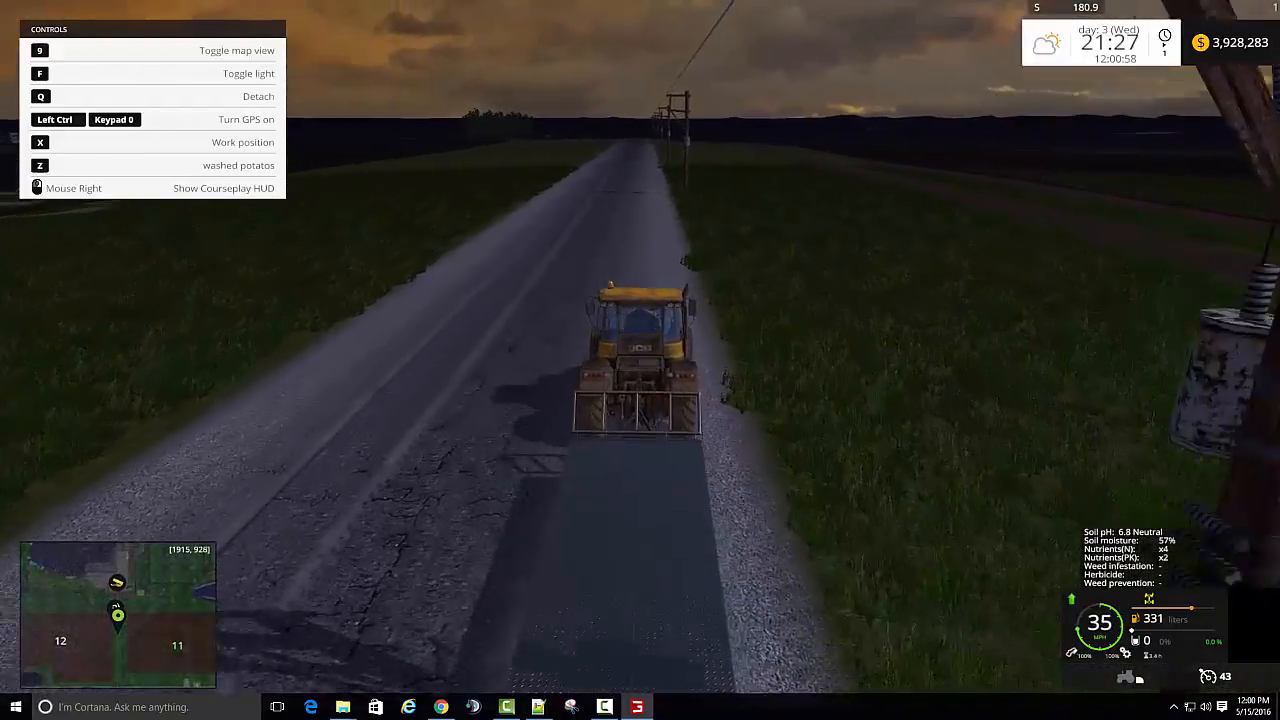